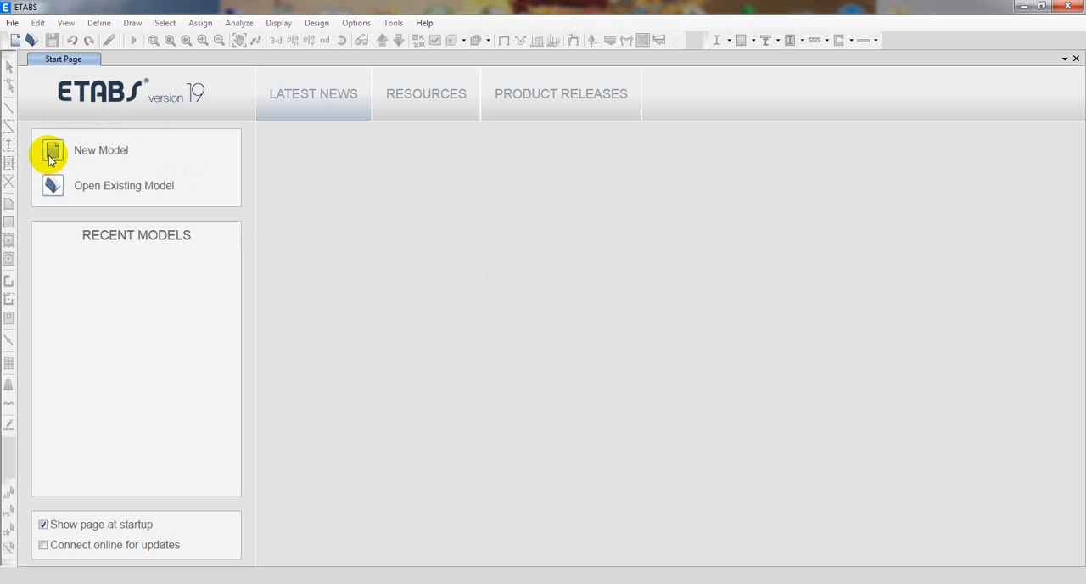
# Start a new model using built-in settings with U.S. Customary display units.
pyautogui.click(14, 42)
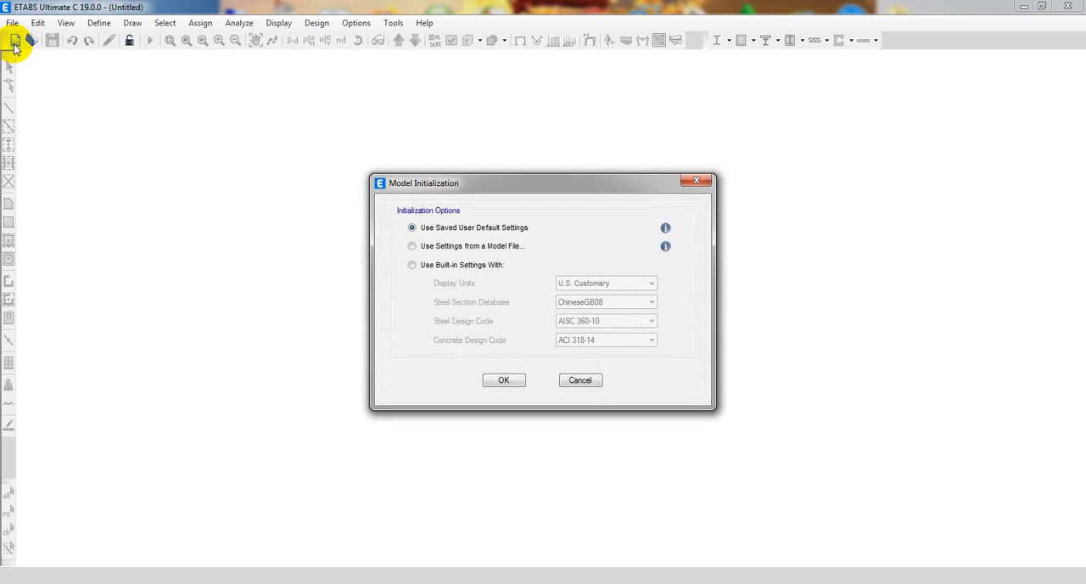
pyautogui.moveTo(440, 182); pyautogui.dragTo(415, 163)
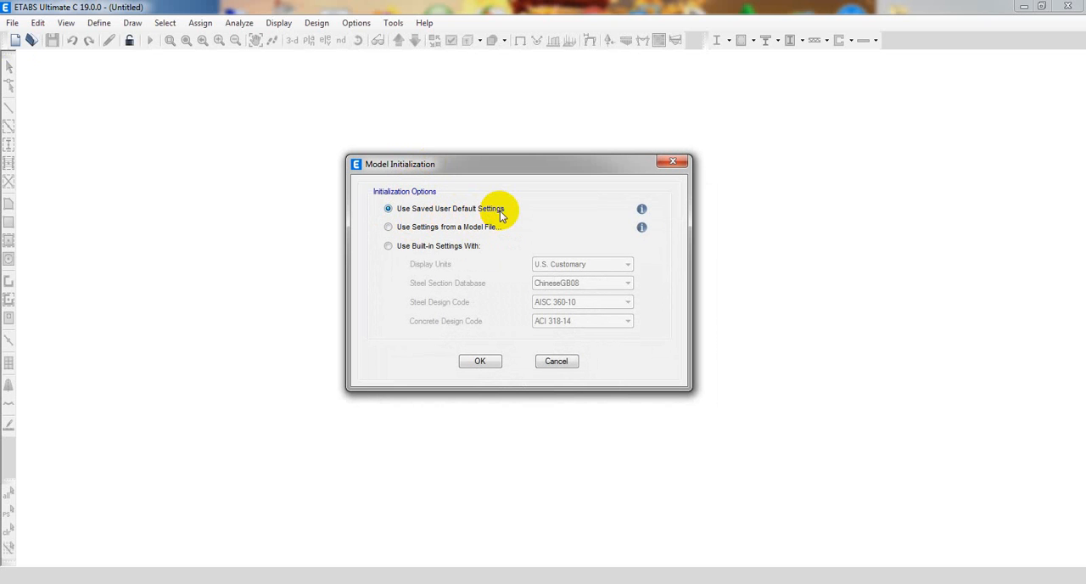
pyautogui.click(388, 246)
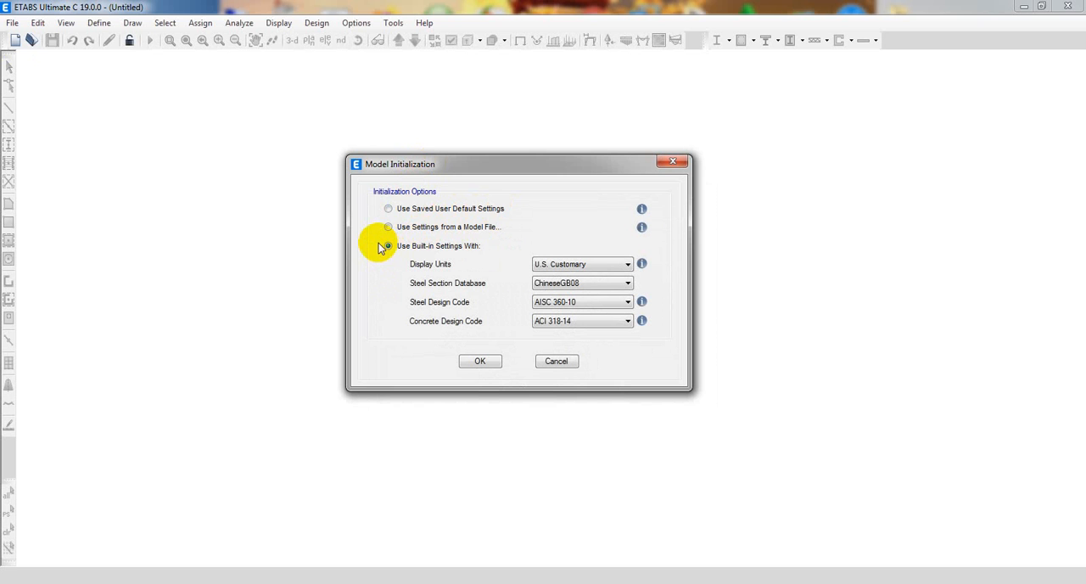
pyautogui.moveTo(484, 163); pyautogui.dragTo(408, 164)
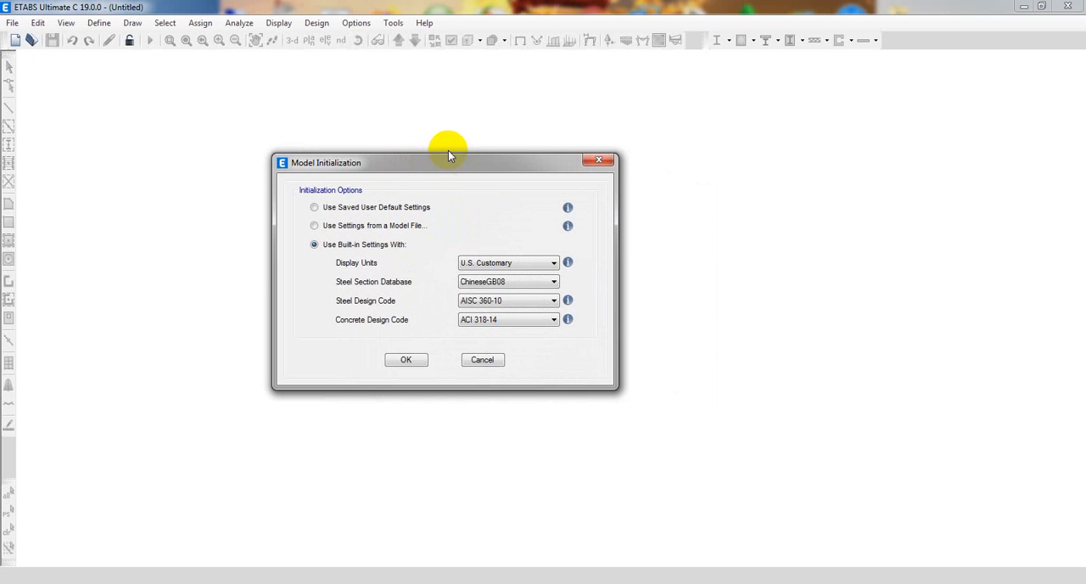
pyautogui.moveTo(567, 263)
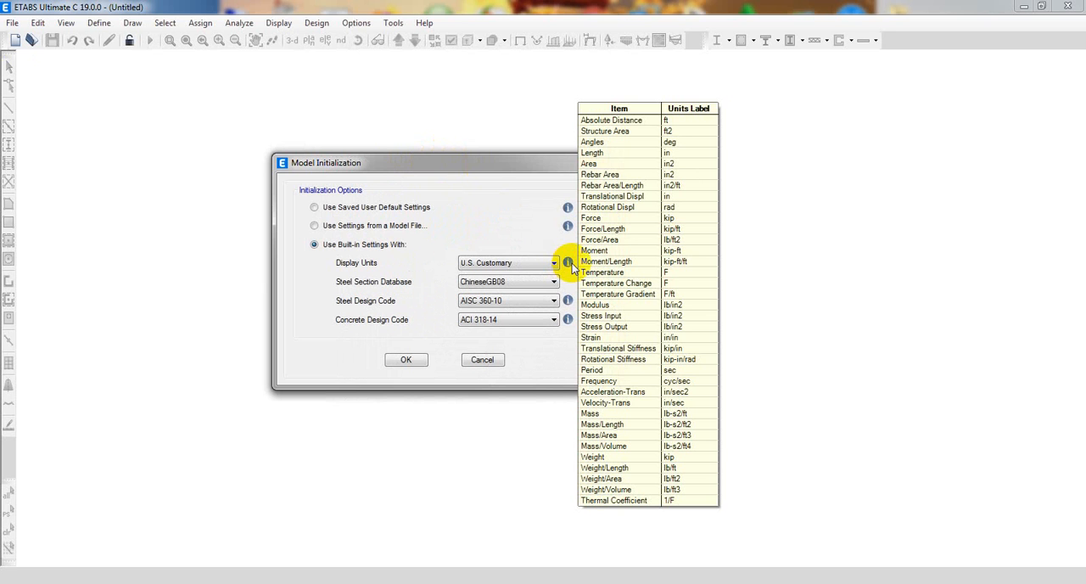
pyautogui.click(476, 263)
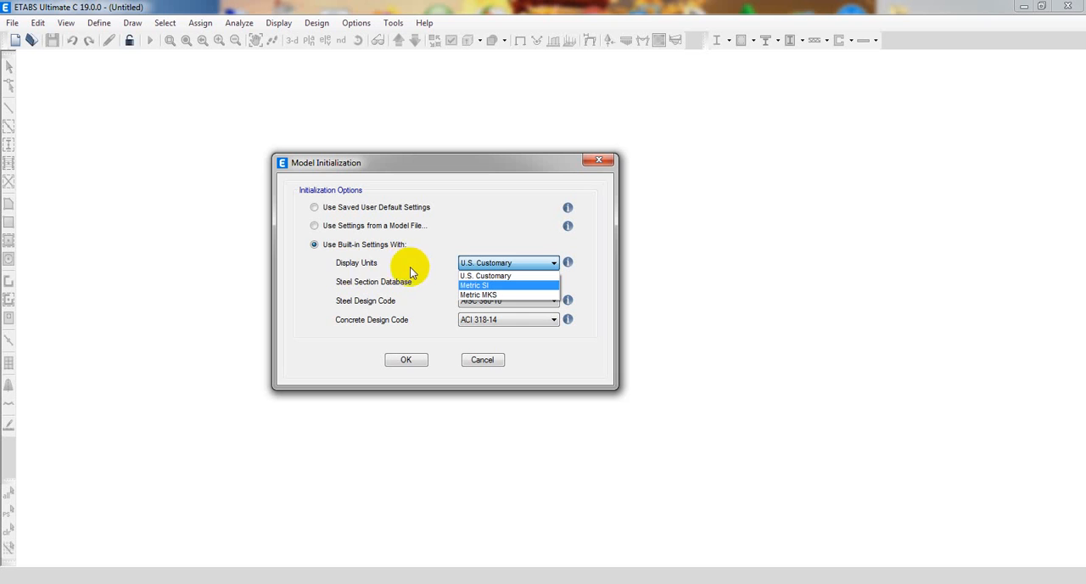
pyautogui.click(486, 276)
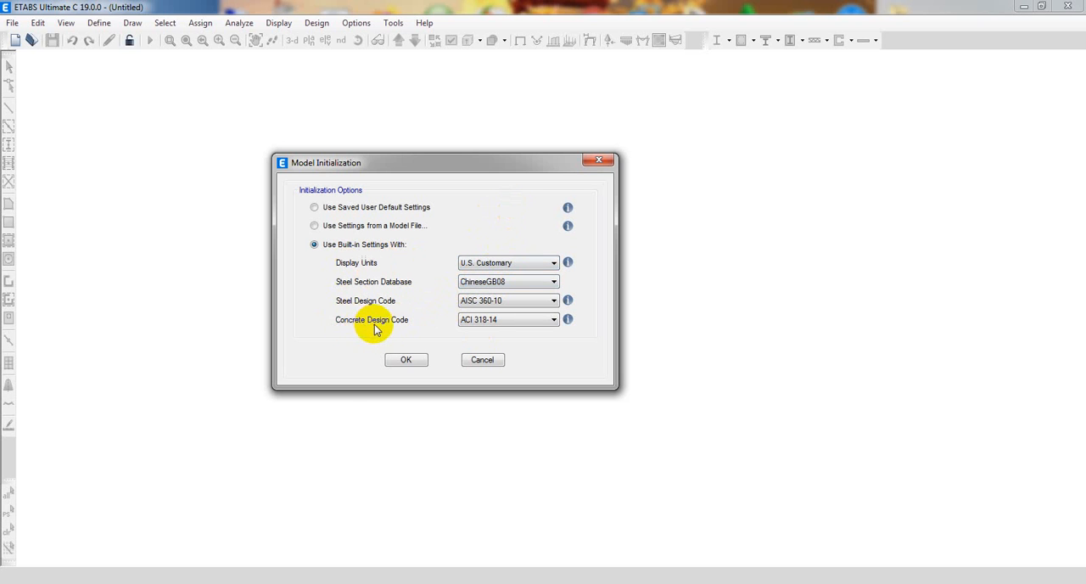
# Choose ACI 318-19 as the concrete design code and accept the model initialization settings.
pyautogui.click(510, 324)
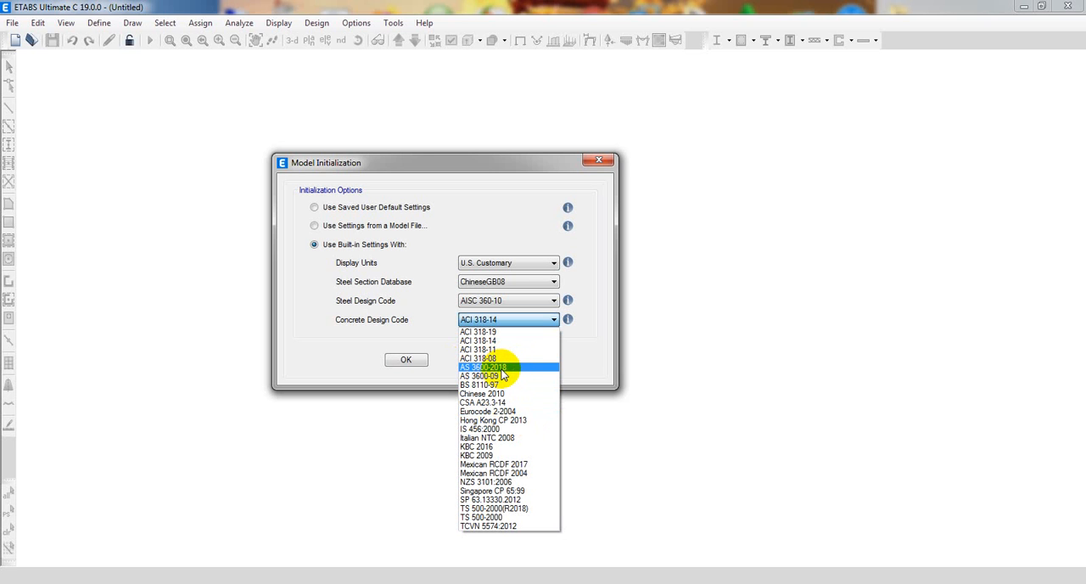
pyautogui.click(479, 331)
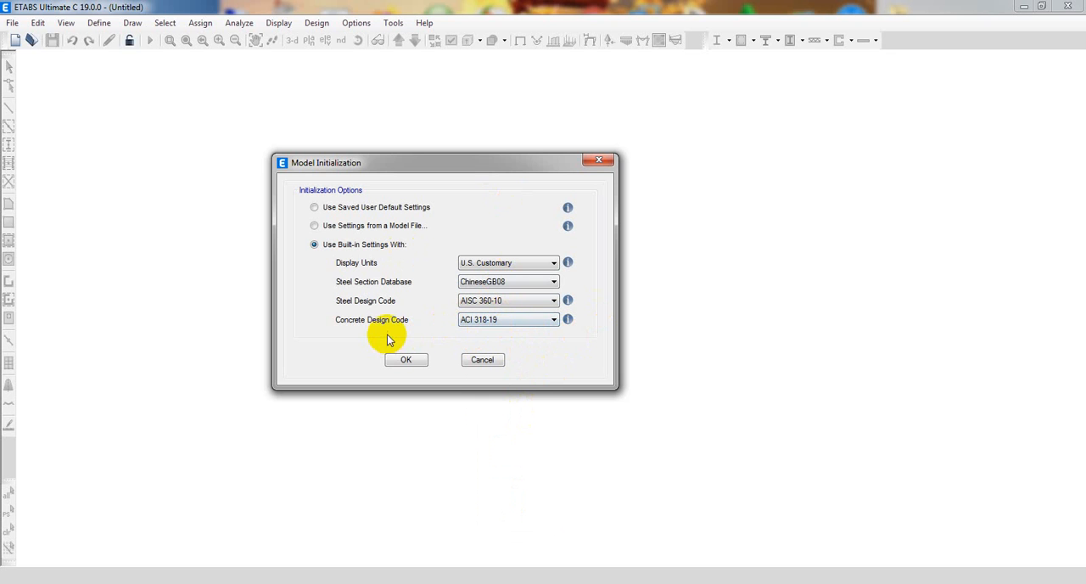
pyautogui.click(406, 358)
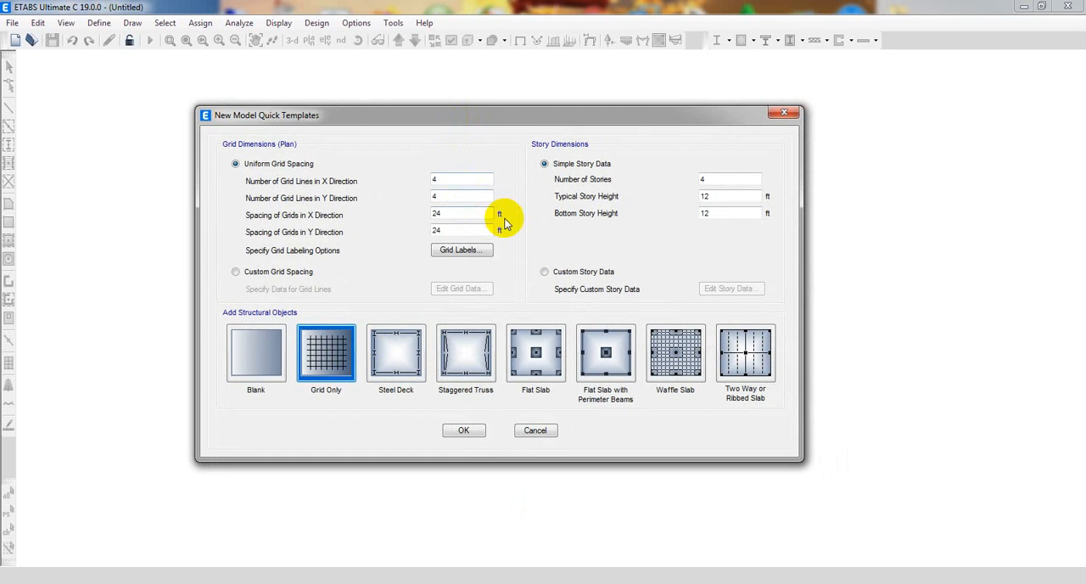
# Set the number of uniform grid lines in the Y direction to 3.
pyautogui.doubleClick(449, 179)
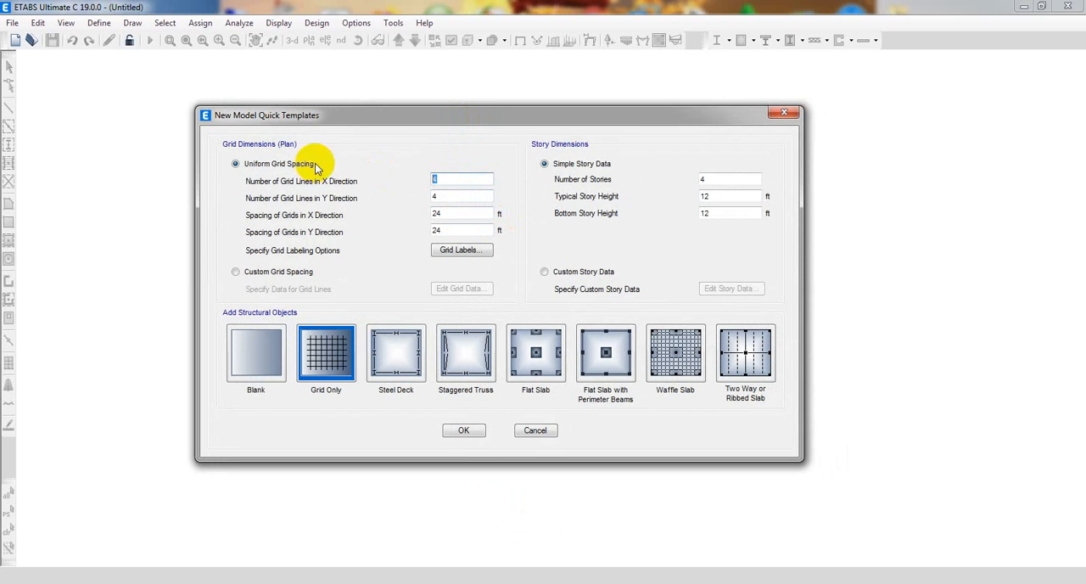
pyautogui.doubleClick(448, 198)
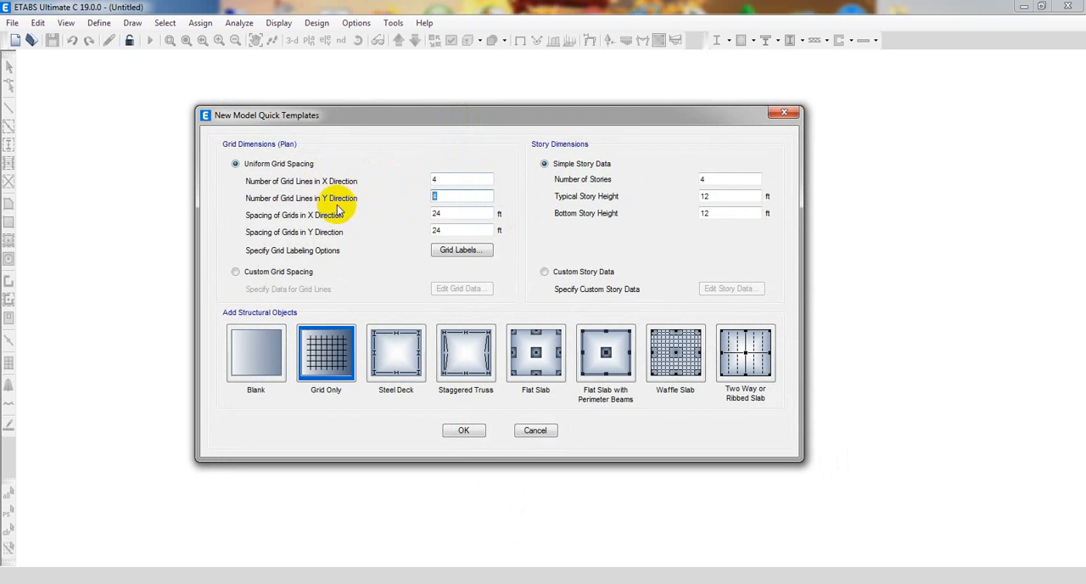
pyautogui.doubleClick(447, 179)
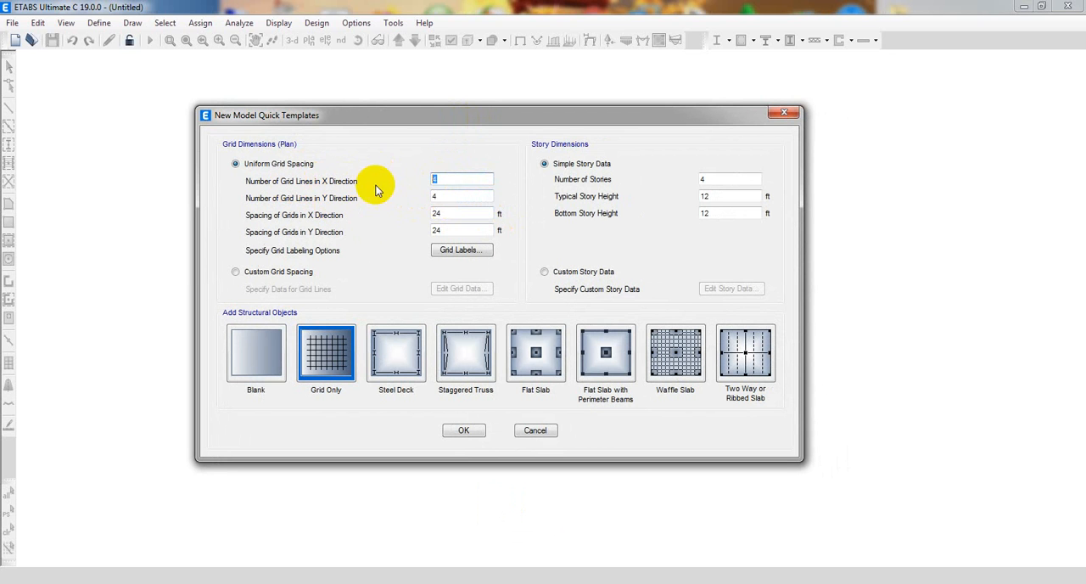
pyautogui.doubleClick(458, 196)
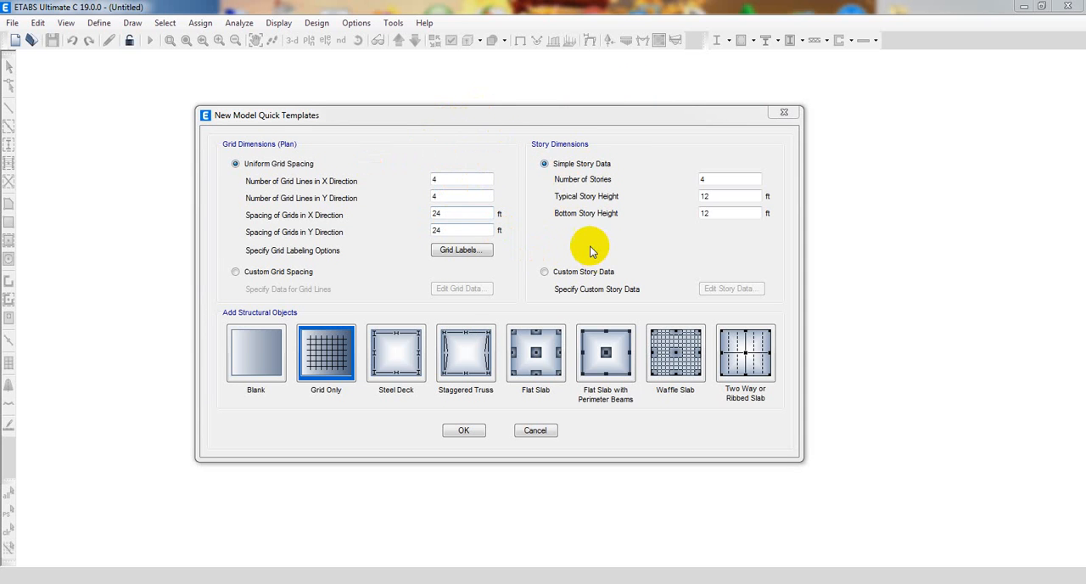
pyautogui.doubleClick(457, 196)
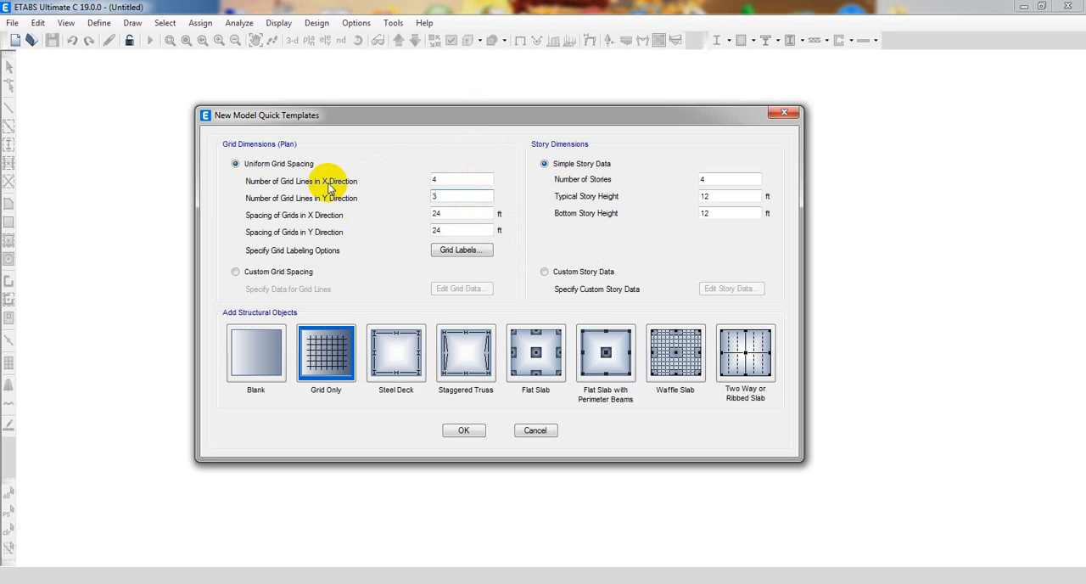
# Examine the uniform grid spacings in X and Y and the grid labeling options.
pyautogui.click(466, 231)
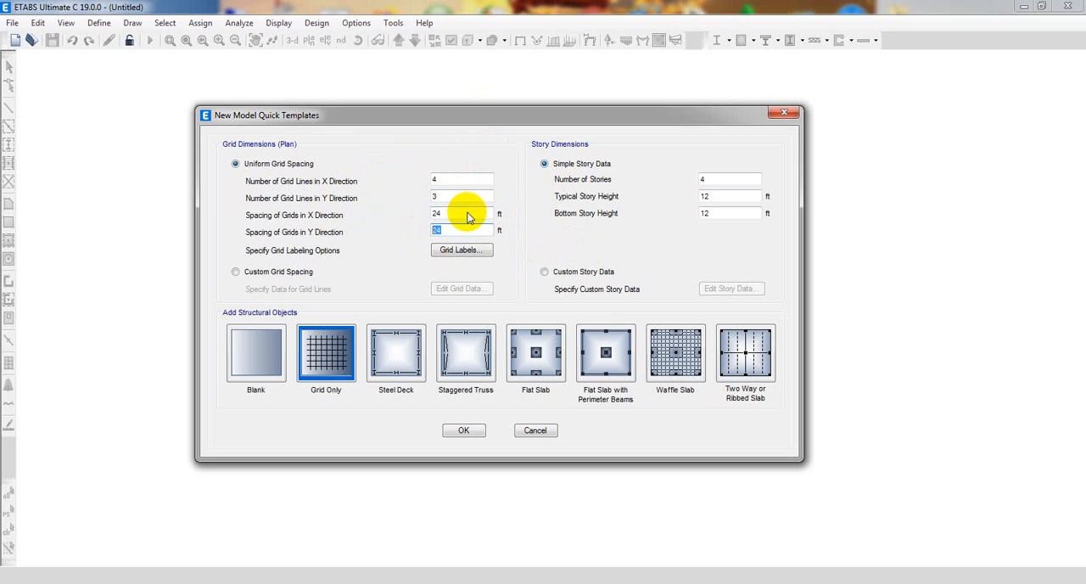
pyautogui.doubleClick(450, 213)
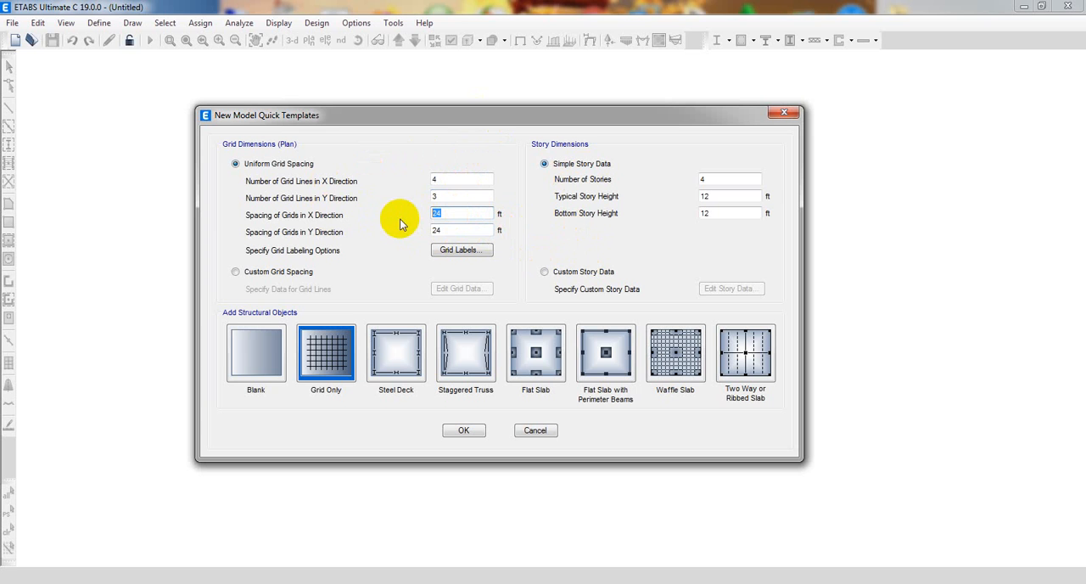
pyautogui.click(462, 217)
pyautogui.click(454, 231)
pyautogui.click(451, 216)
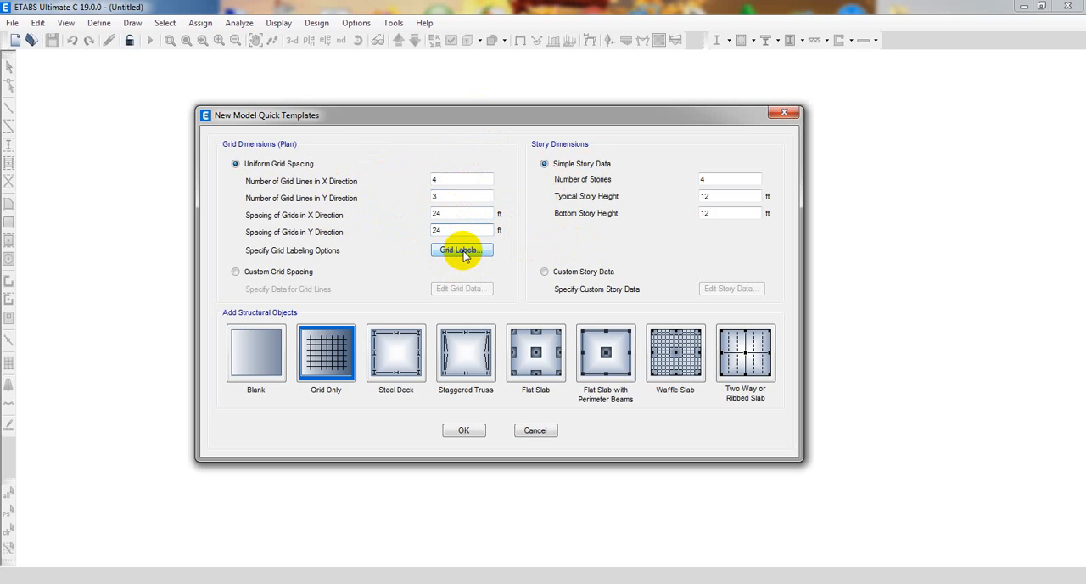
pyautogui.click(462, 251)
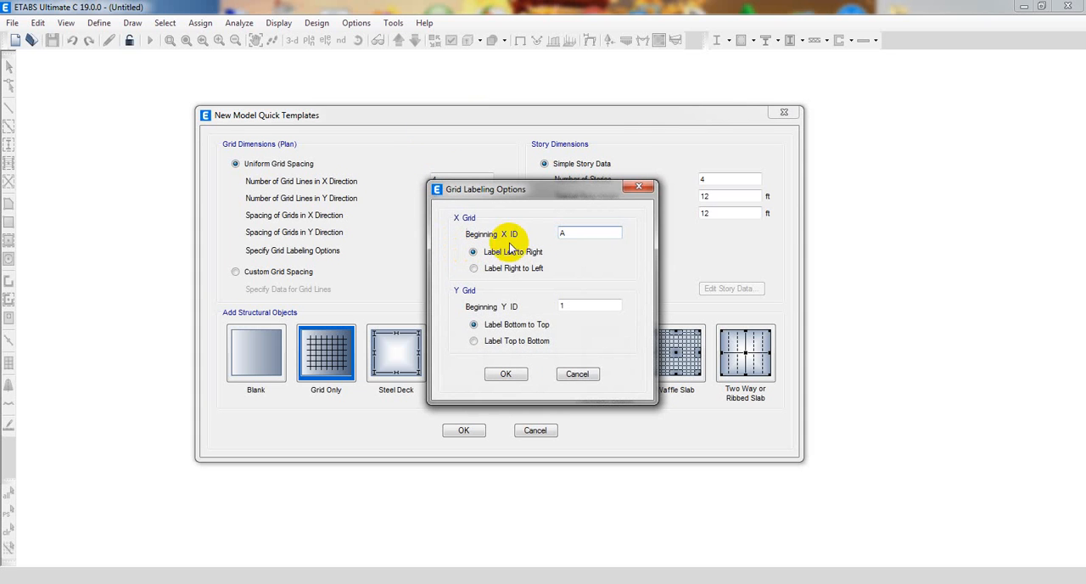
pyautogui.moveTo(546, 194); pyautogui.dragTo(626, 184)
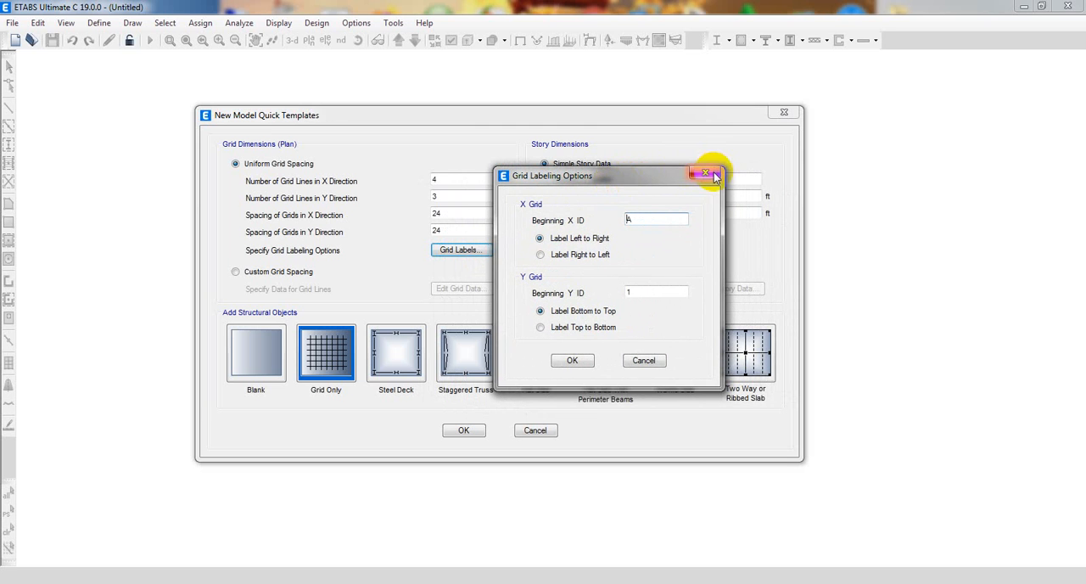
pyautogui.click(707, 173)
# Switch to custom grid spacing and display the editable grid data as spacing instead of ordinates.
pyautogui.click(238, 272)
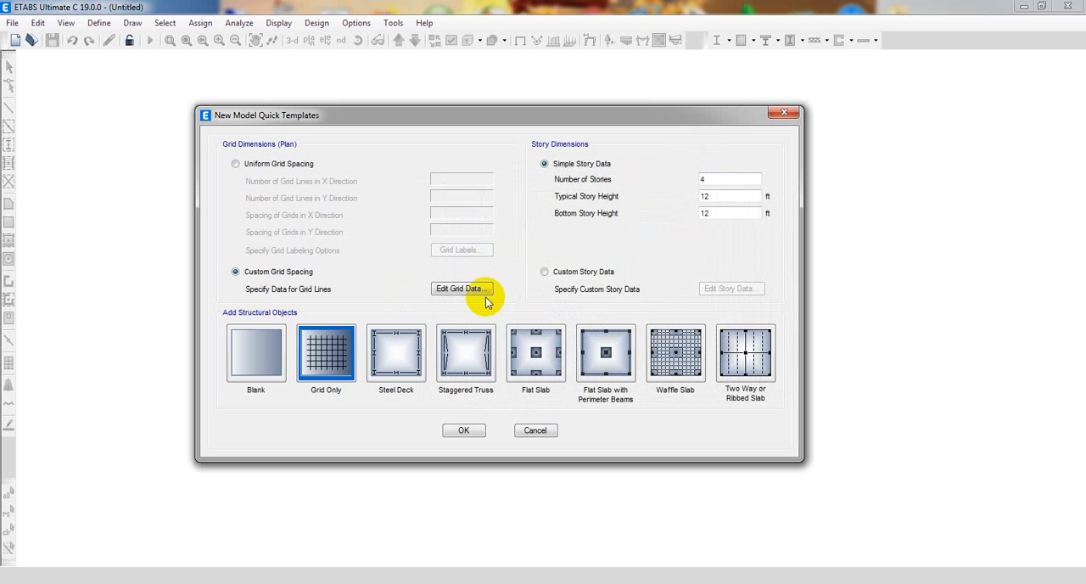
pyautogui.click(455, 290)
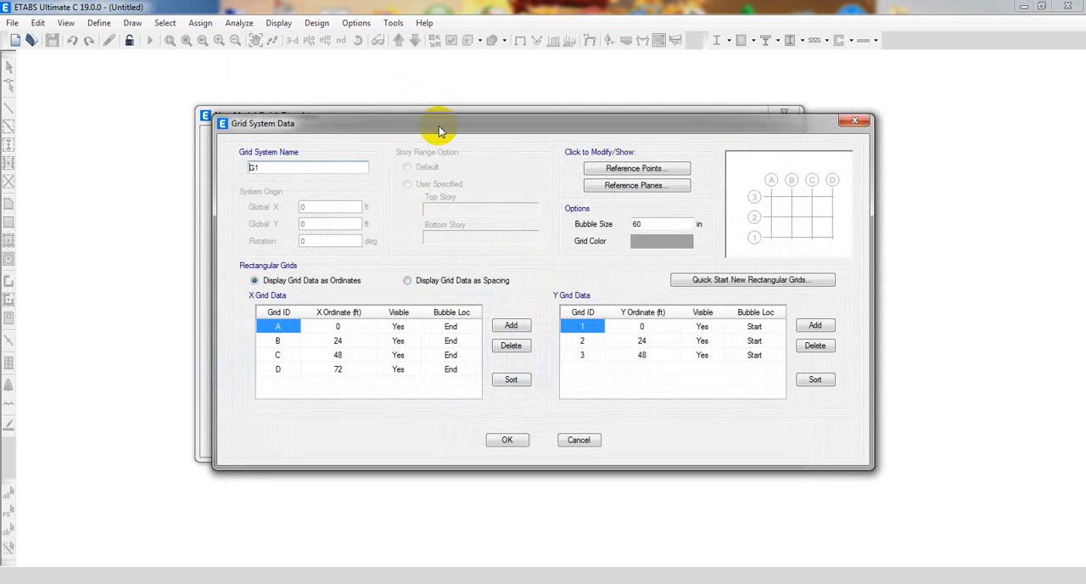
pyautogui.moveTo(436, 127); pyautogui.dragTo(419, 90)
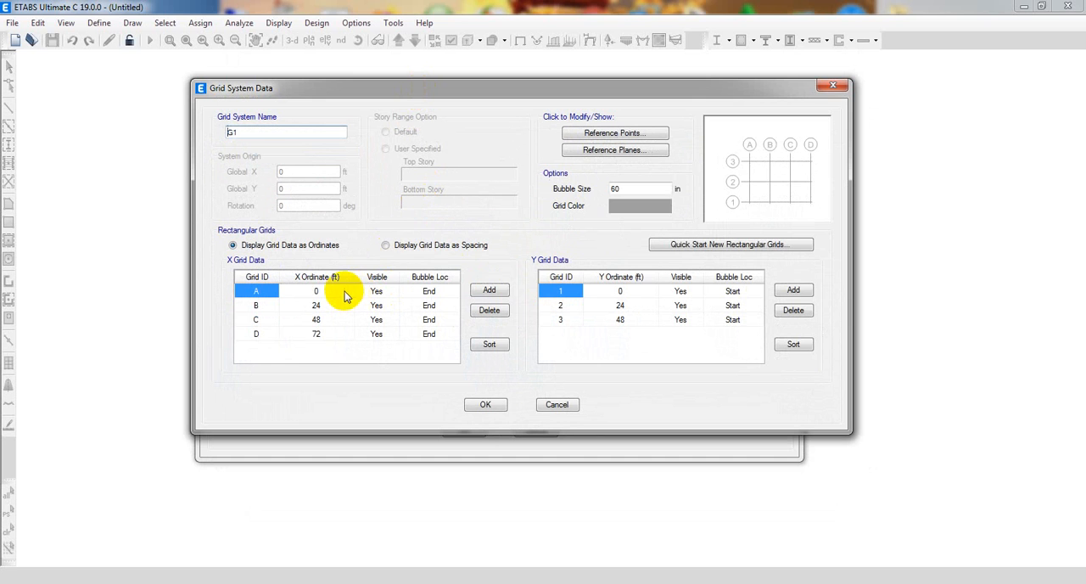
pyautogui.click(385, 245)
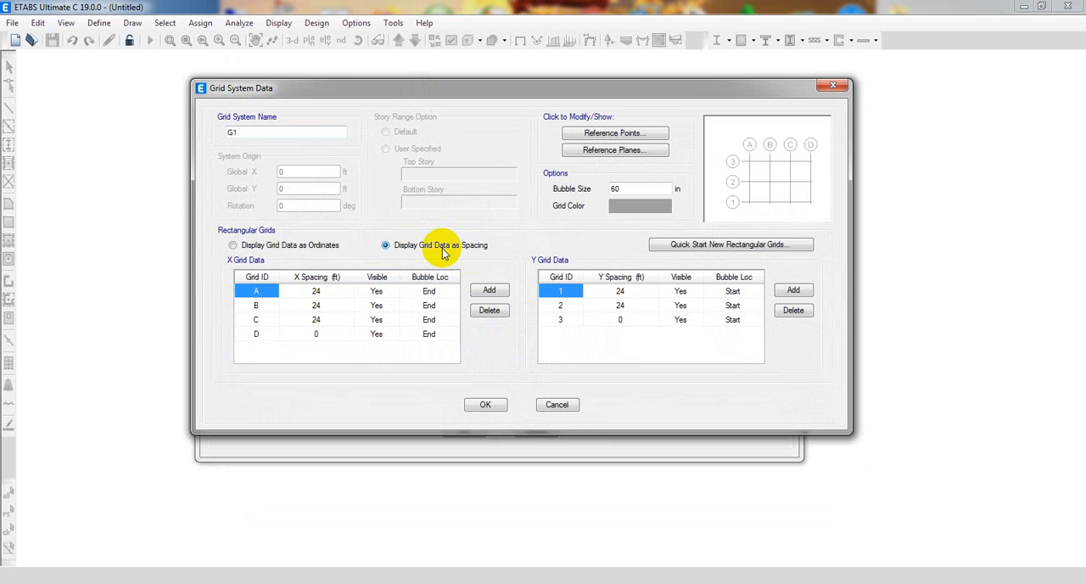
# Set the X spacings of grids A, B and C to 13, 15 and 14 ft.
pyautogui.click(319, 291)
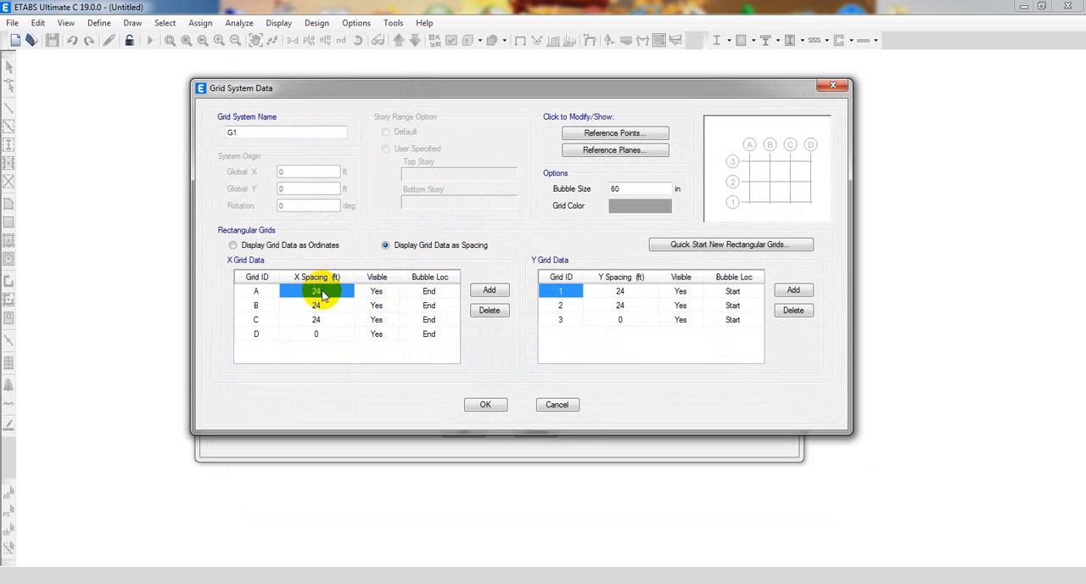
pyautogui.click(318, 305)
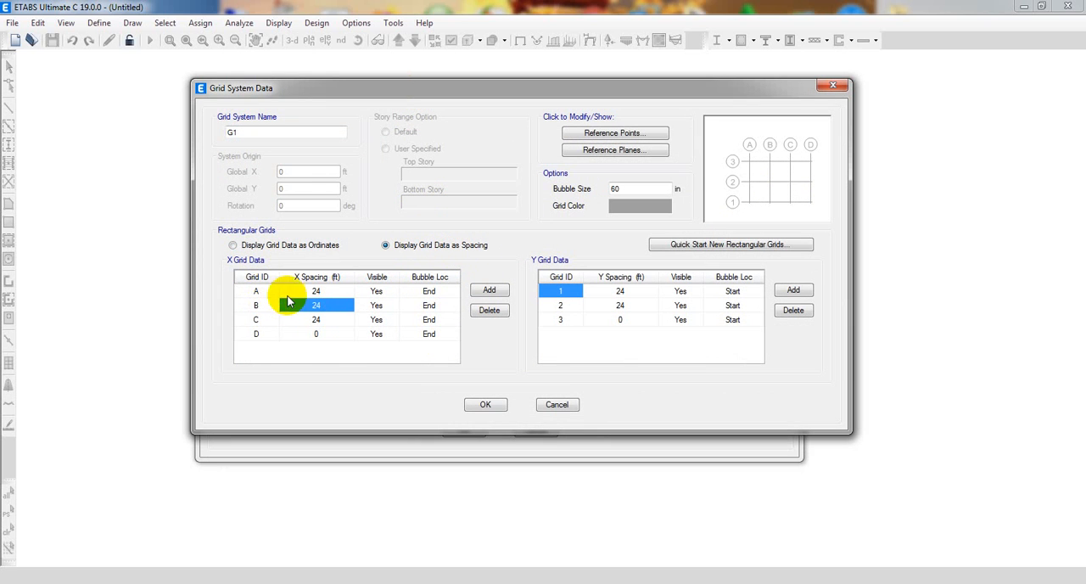
pyautogui.click(314, 292)
pyautogui.click(316, 306)
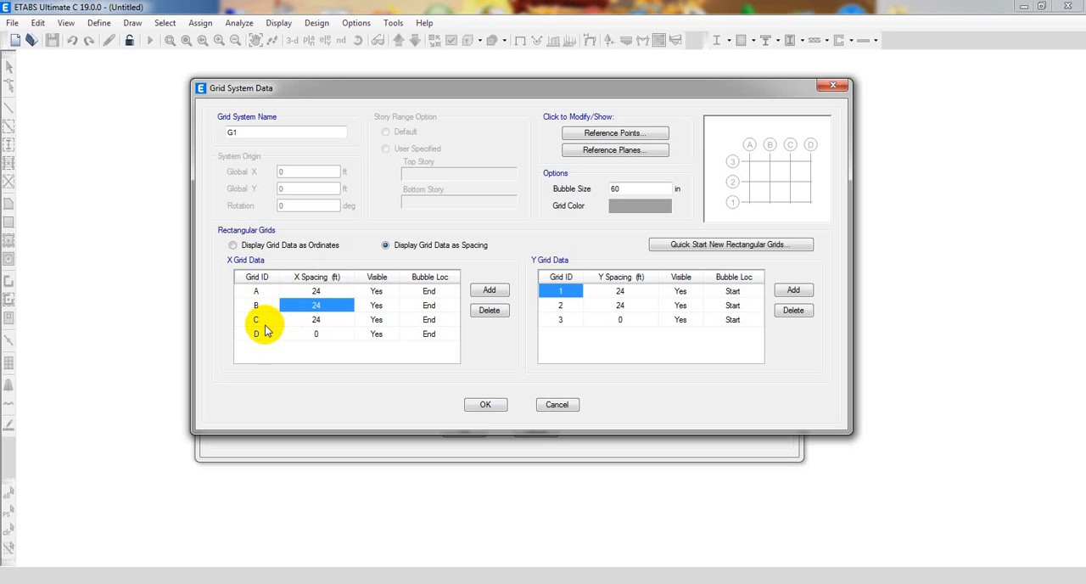
pyautogui.click(316, 320)
pyautogui.click(317, 292)
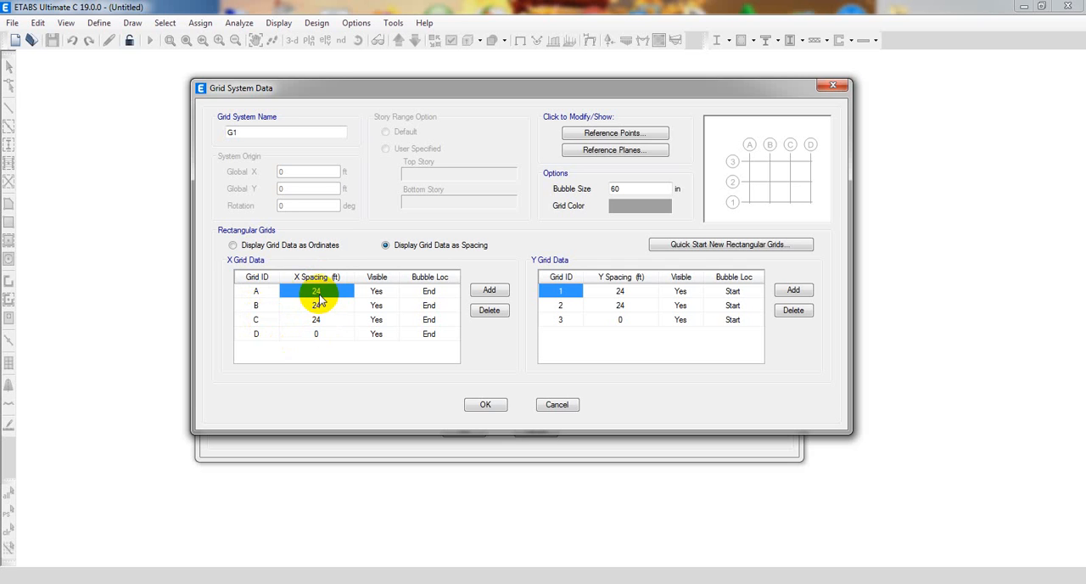
pyautogui.write('13')
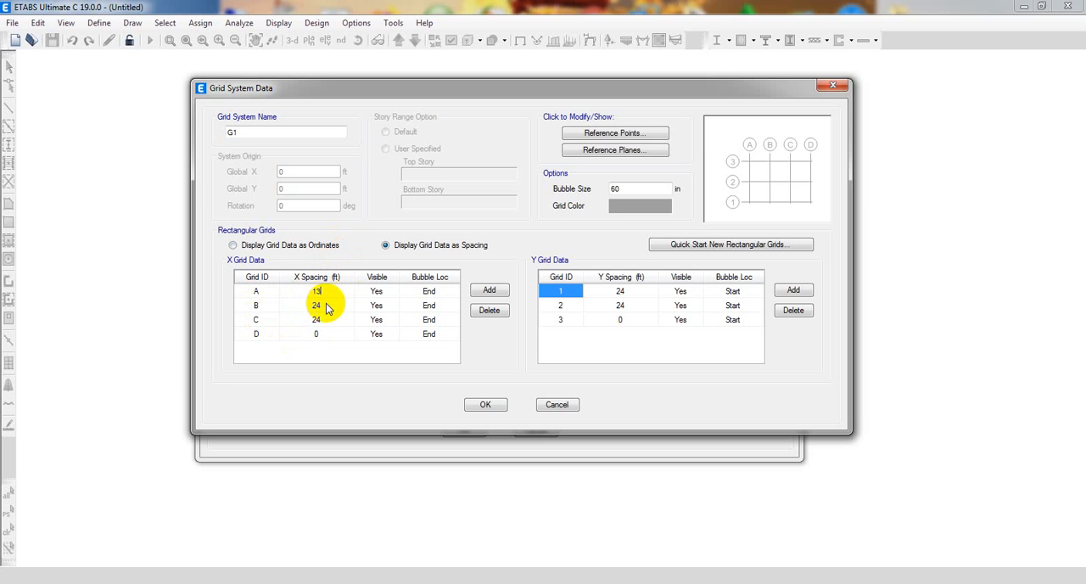
pyautogui.click(327, 308)
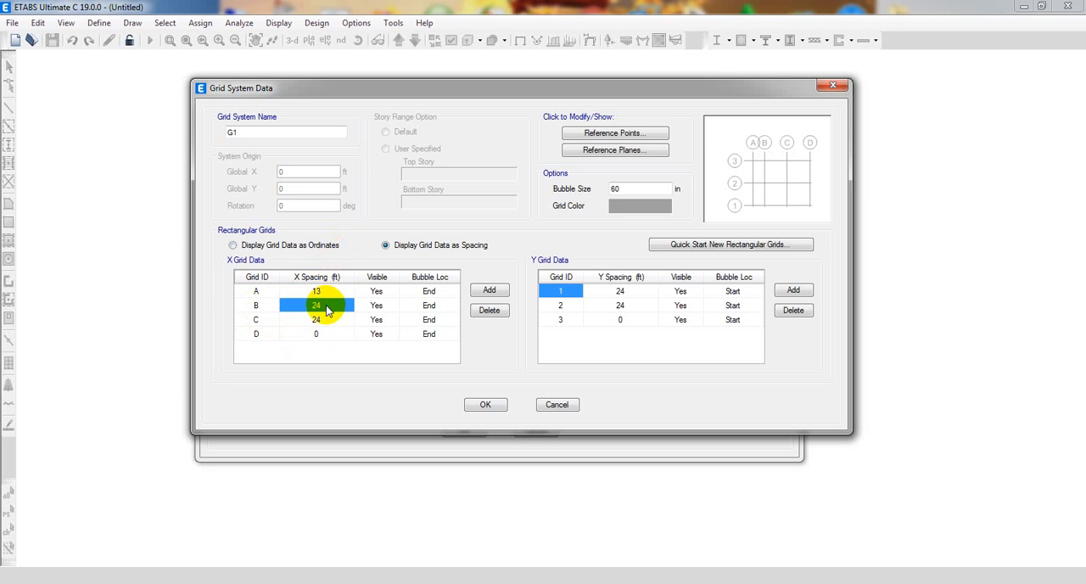
pyautogui.write('15')
pyautogui.click(323, 319)
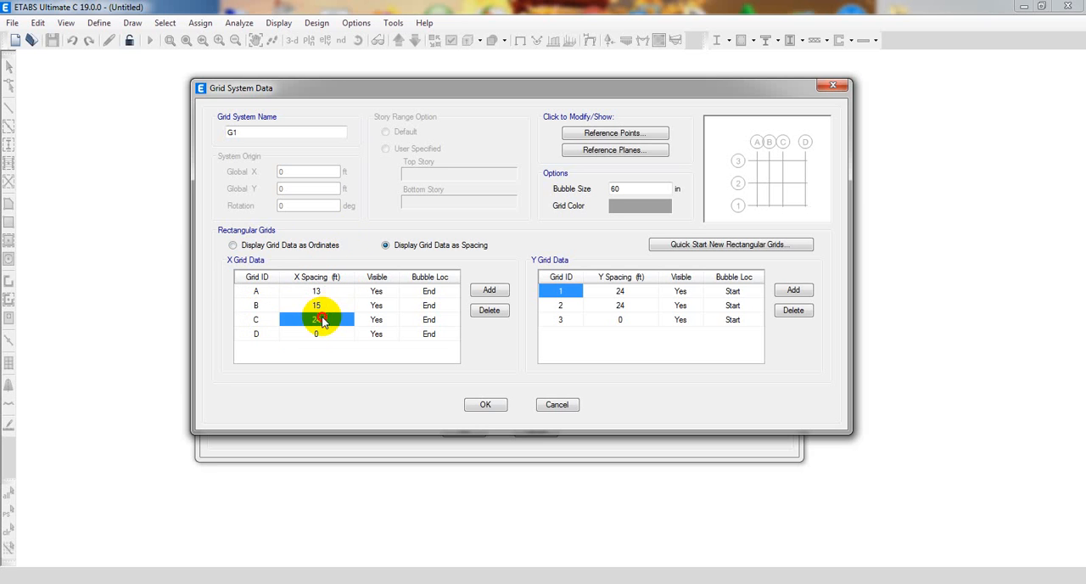
pyautogui.write('1')
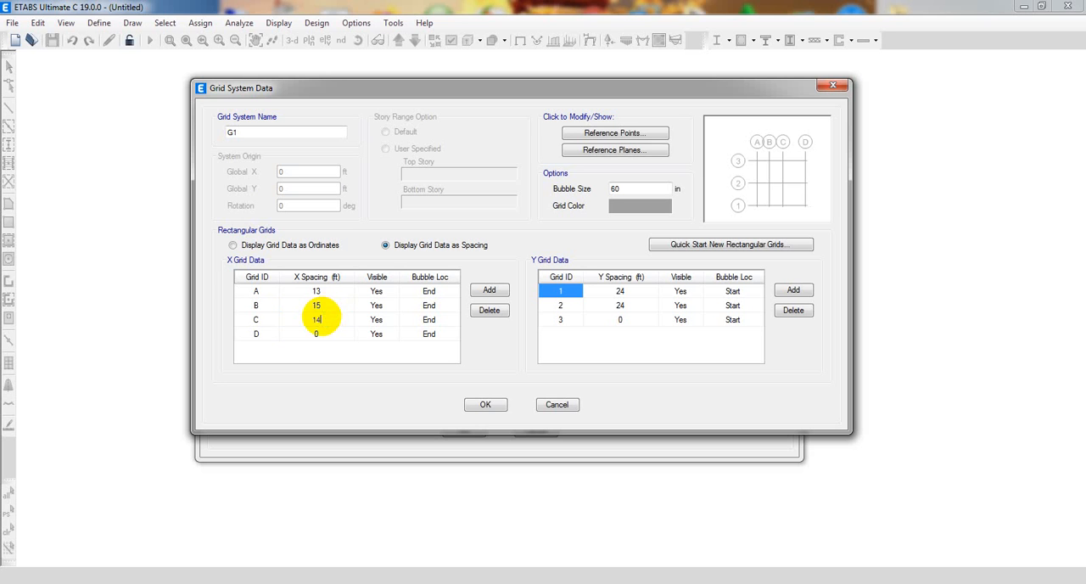
pyautogui.click(316, 291)
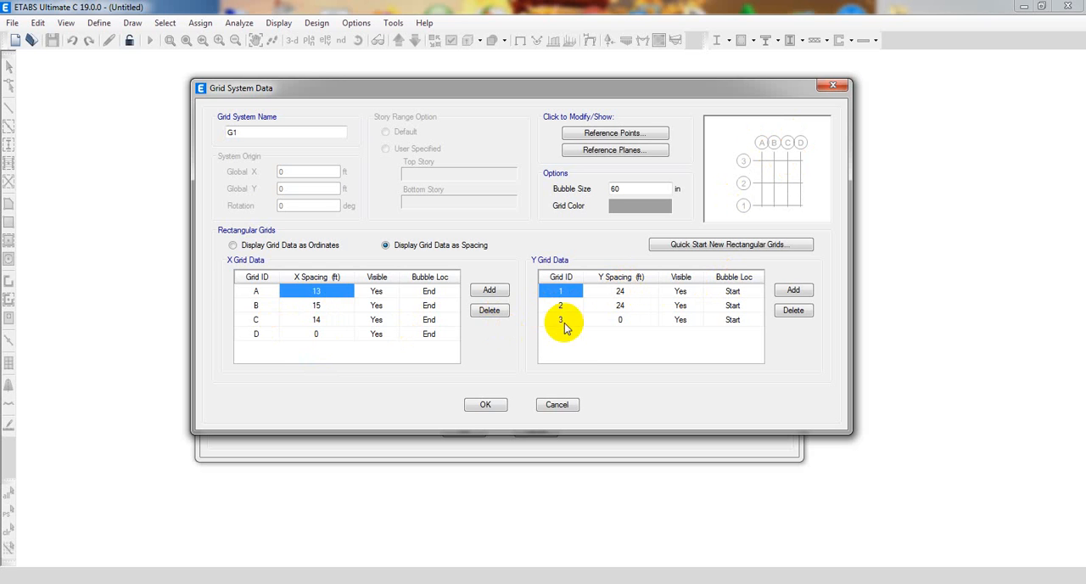
# Set the Y spacings of grids 1 and 2 to 7.5 and 15 ft.
pyautogui.click(621, 295)
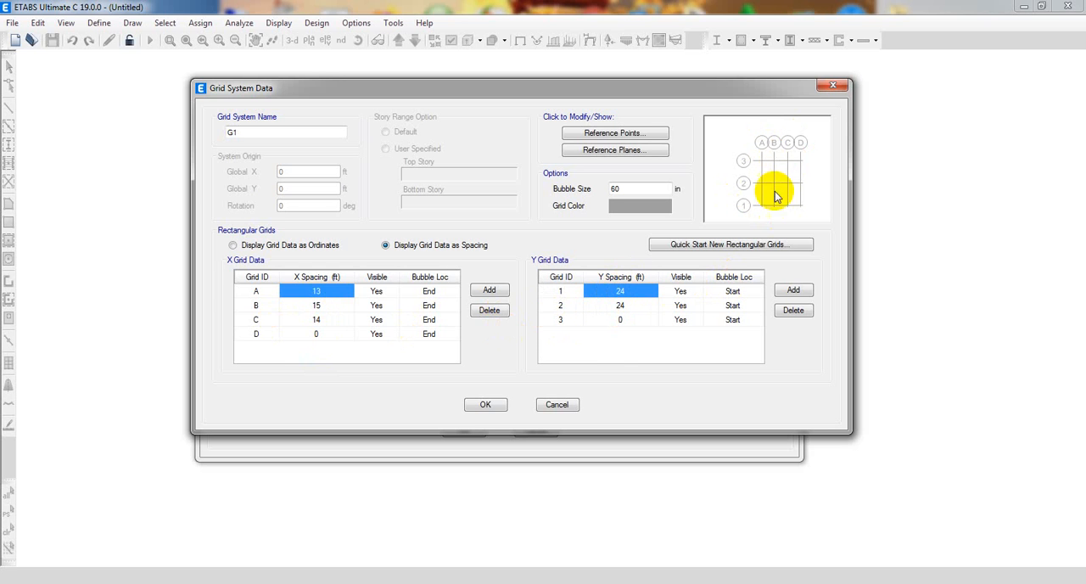
pyautogui.click(621, 316)
pyautogui.click(624, 292)
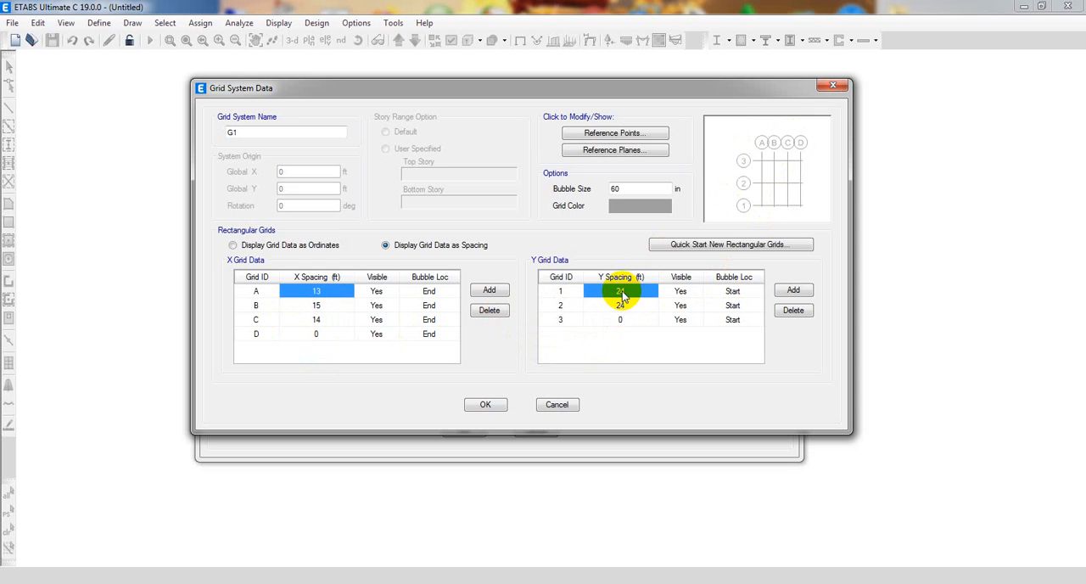
pyautogui.click(621, 306)
pyautogui.click(623, 293)
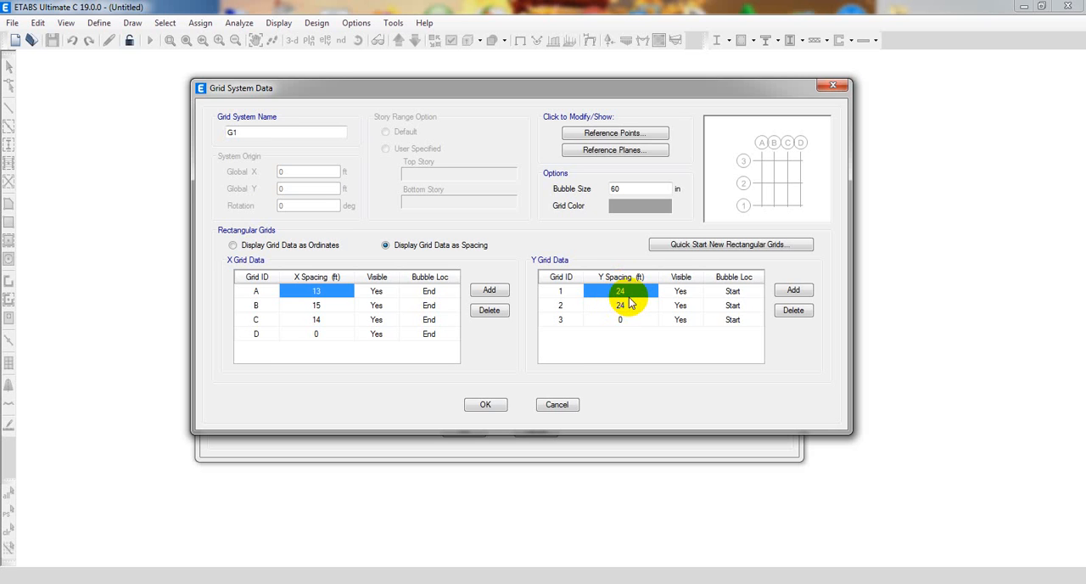
pyautogui.write('7.5')
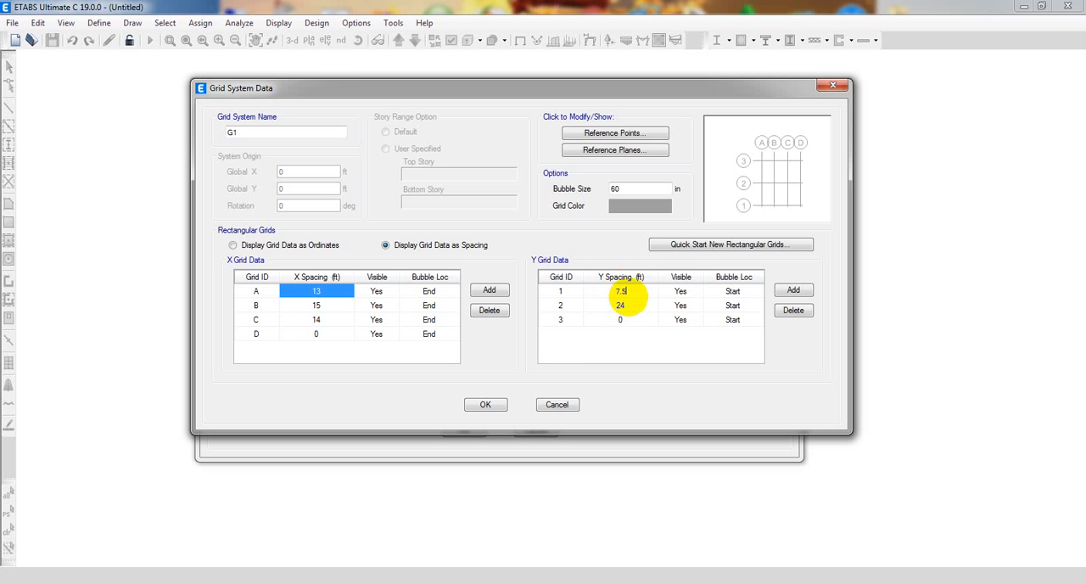
pyautogui.click(622, 305)
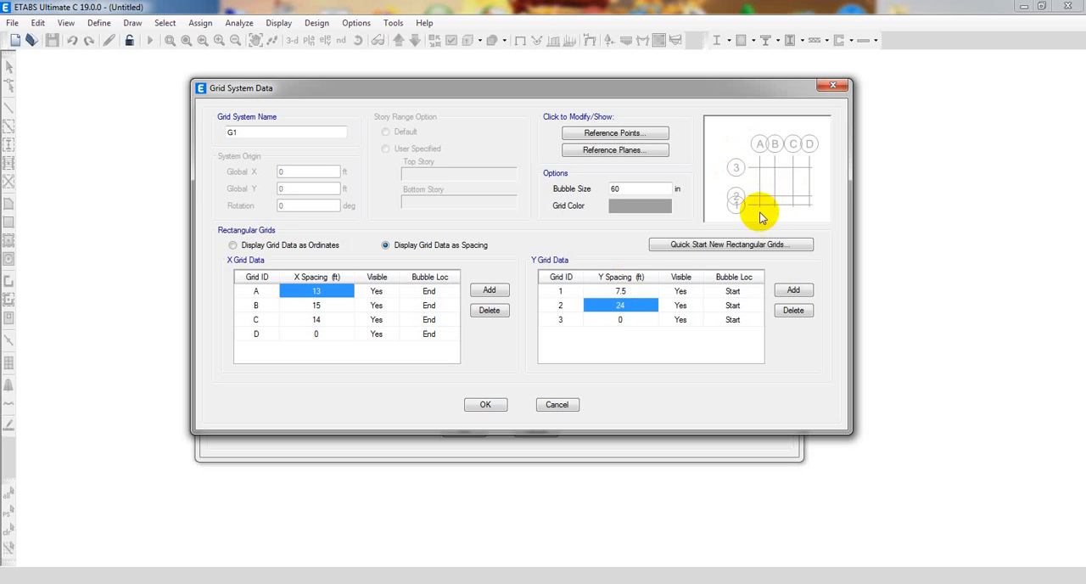
pyautogui.click(626, 319)
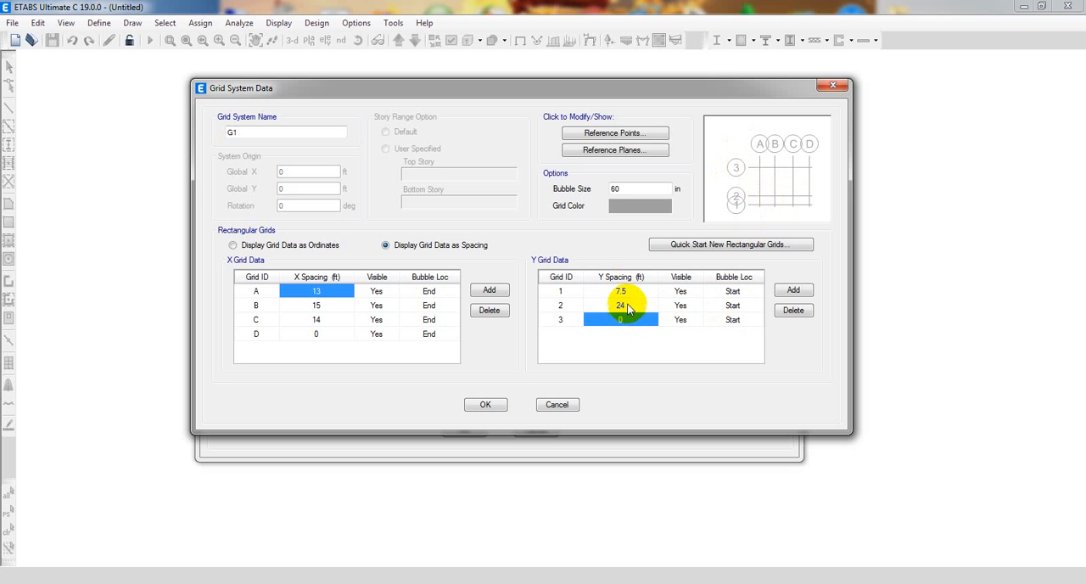
pyautogui.click(626, 304)
pyautogui.write('15')
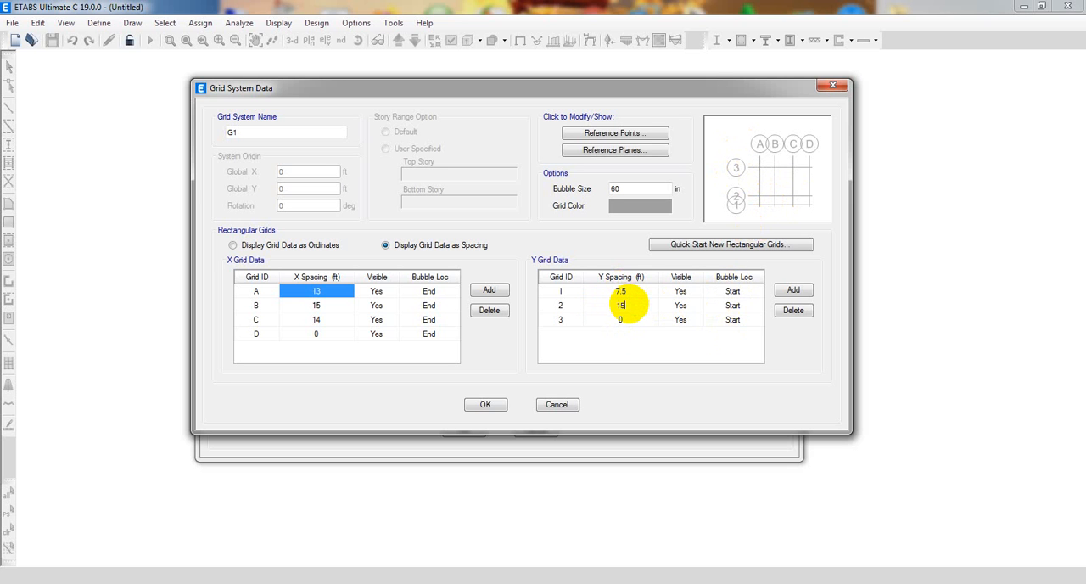
pyautogui.click(631, 320)
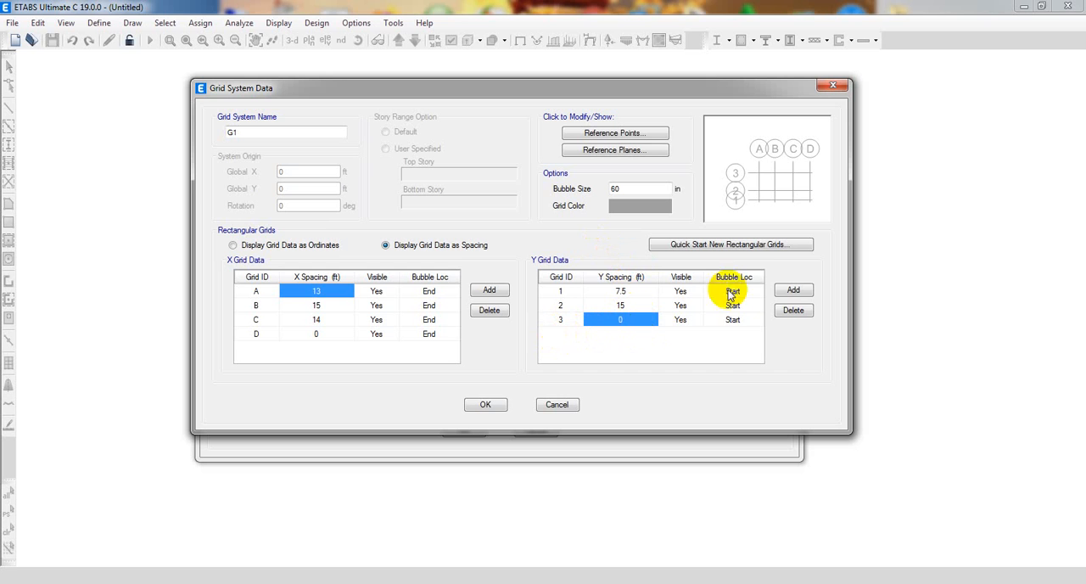
# Add a fourth grid line in the Y direction, set grid 3's Y spacing to 12 ft, and accept the grid data.
pyautogui.click(793, 291)
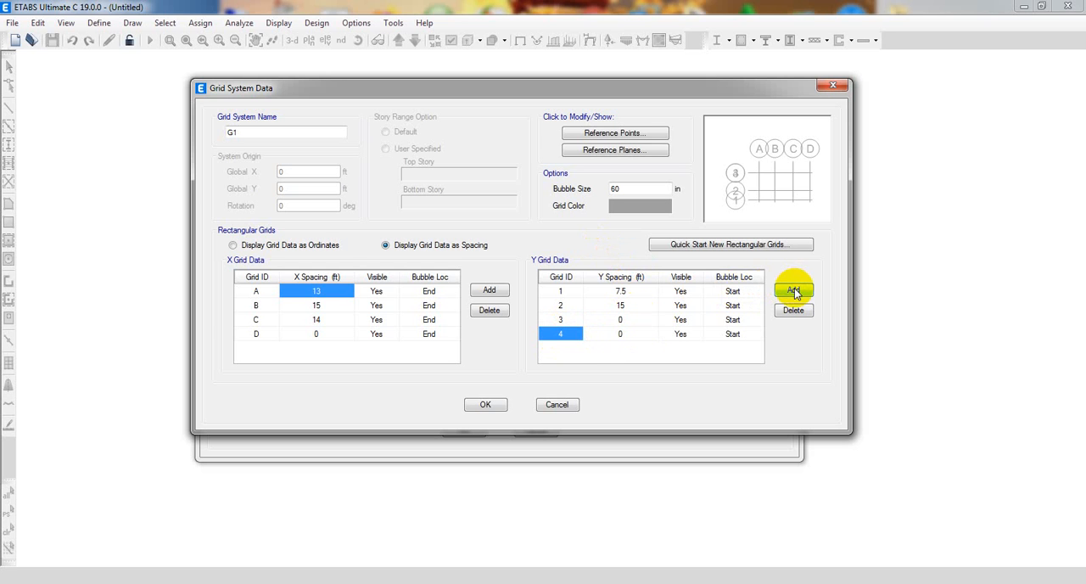
pyautogui.click(622, 318)
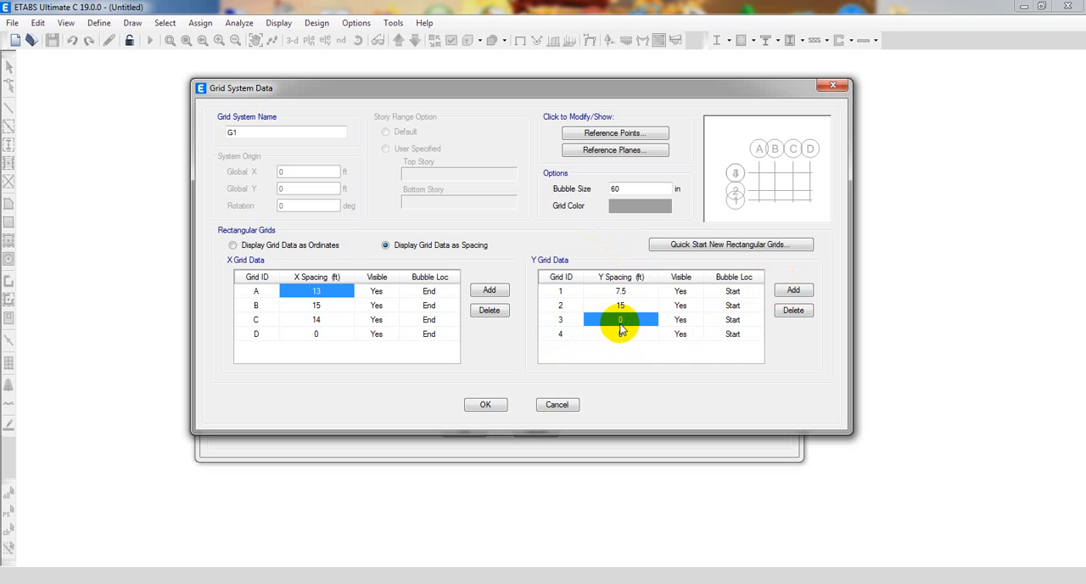
pyautogui.write('12')
pyautogui.press('Up')
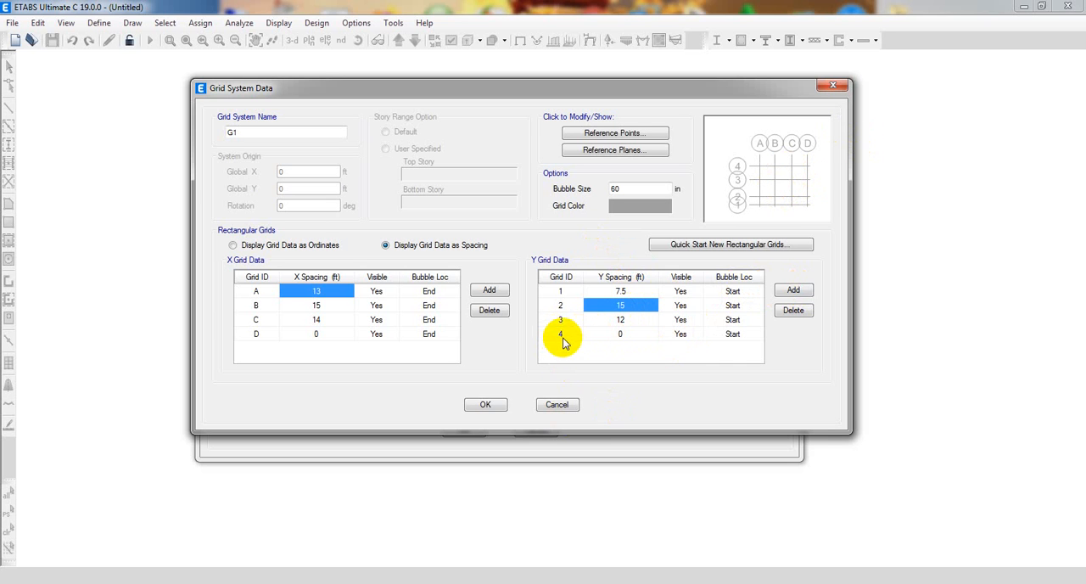
pyautogui.moveTo(562, 337); pyautogui.dragTo(711, 336)
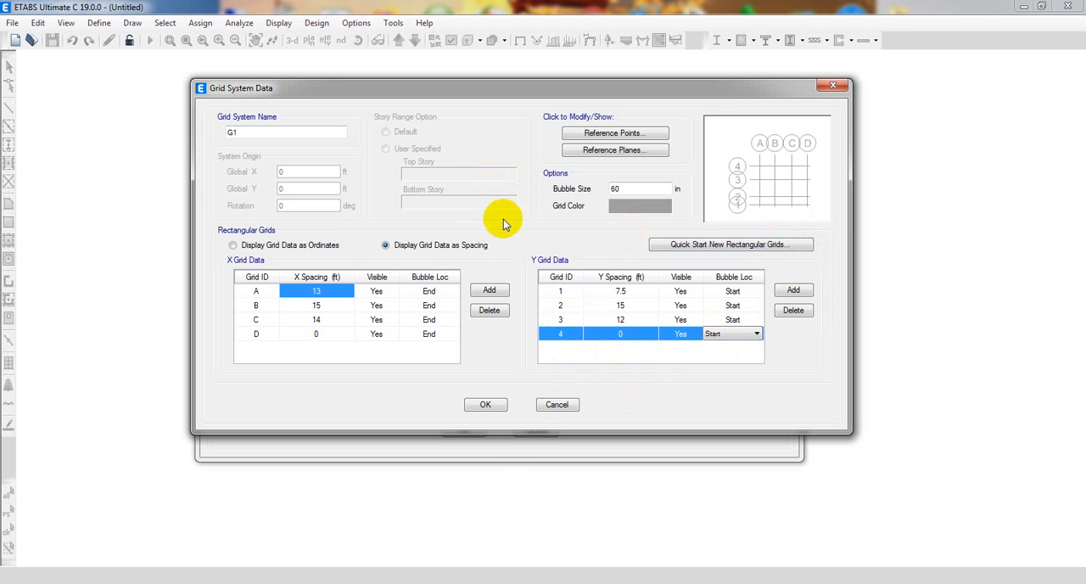
pyautogui.click(486, 404)
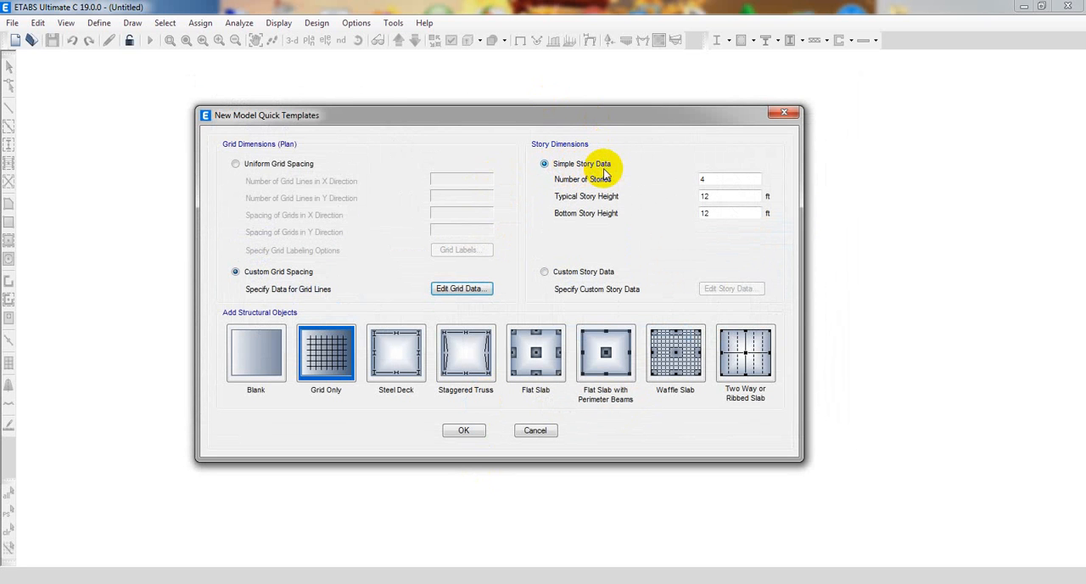
# Set 5 stories with a bottom height of 6 ft and typical height of 10 ft, and create the grid-only model.
pyautogui.doubleClick(717, 213)
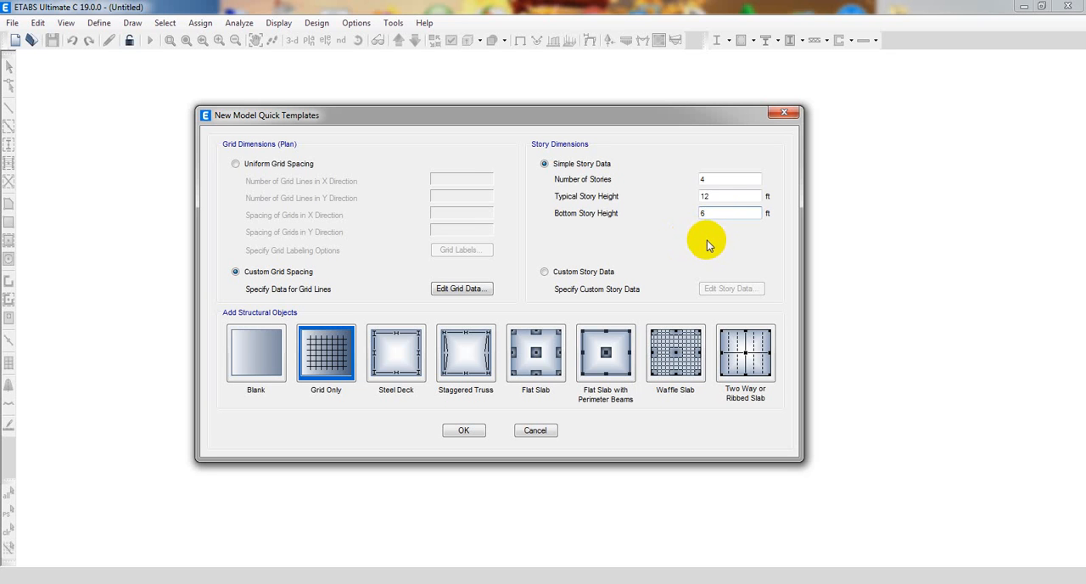
pyautogui.doubleClick(704, 196)
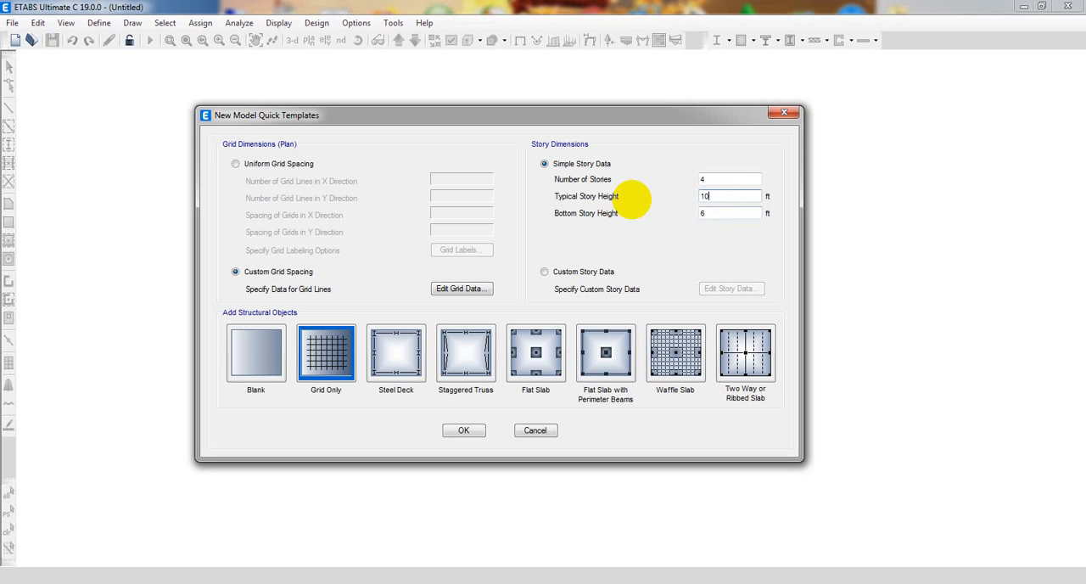
pyautogui.doubleClick(720, 179)
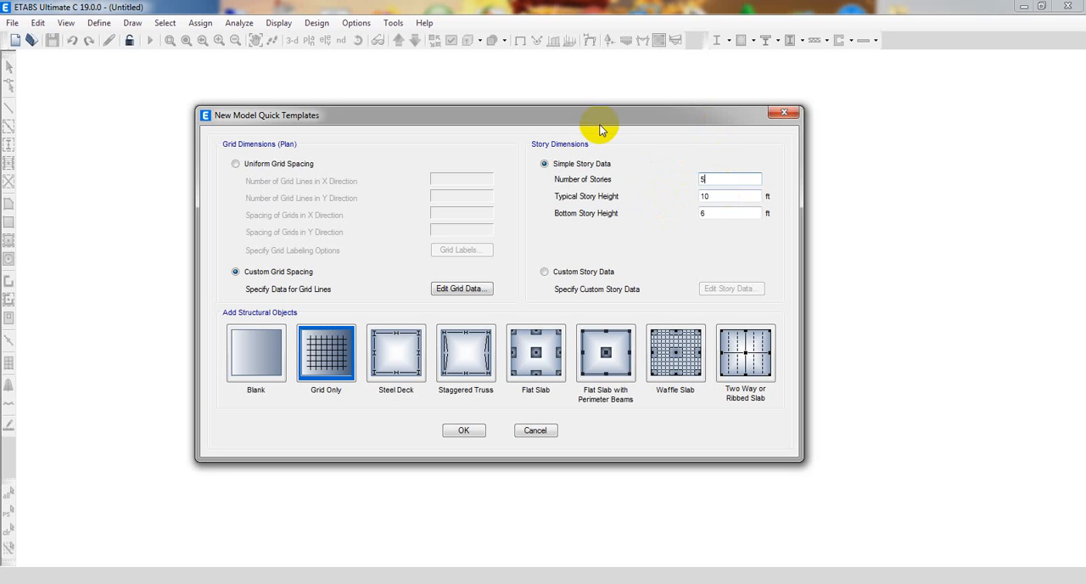
pyautogui.moveTo(597, 123); pyautogui.dragTo(601, 123)
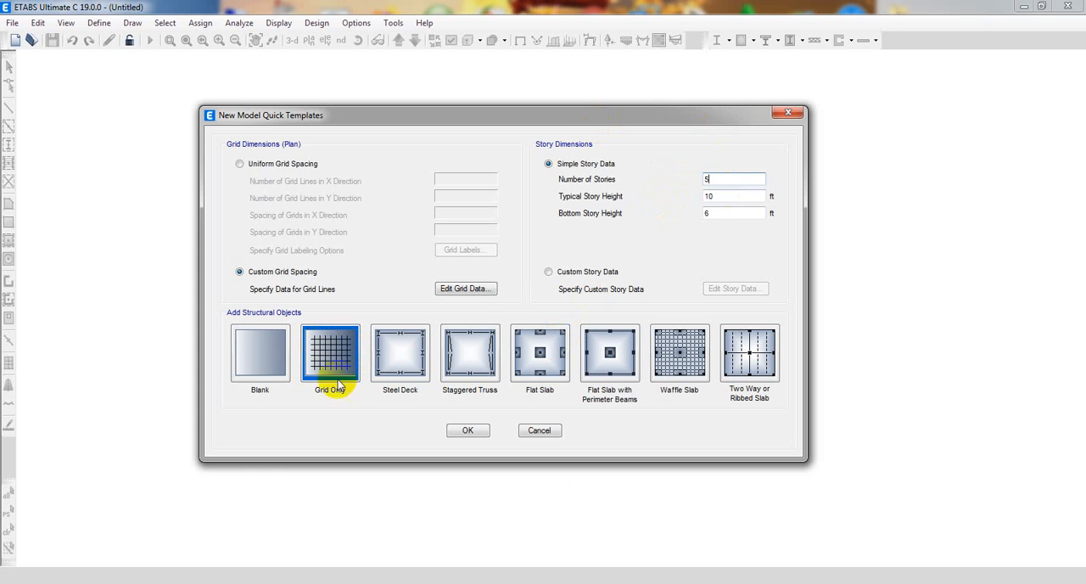
pyautogui.click(465, 431)
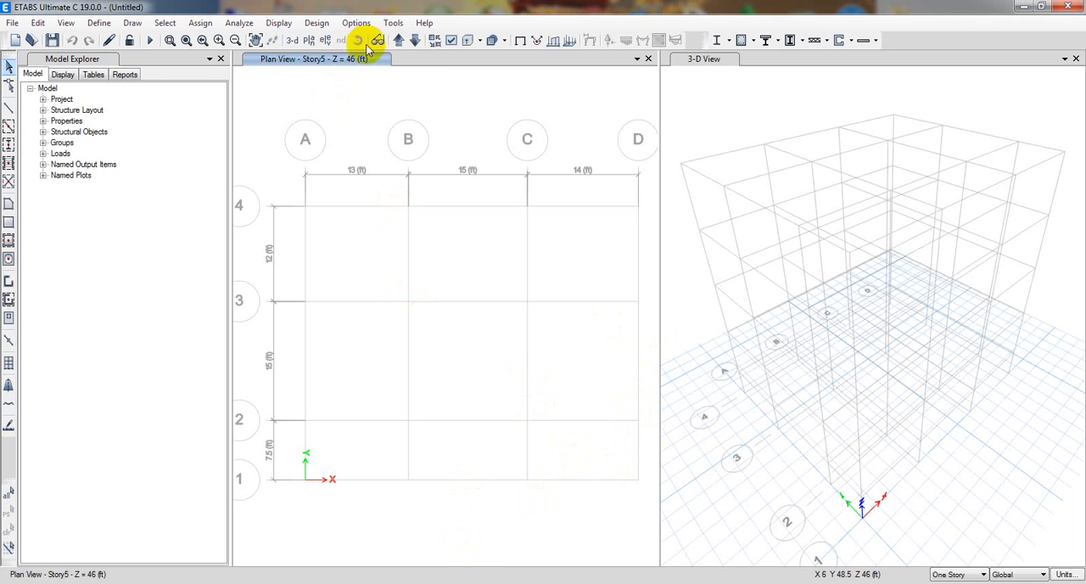
# Switch the plan view to the Story4 level.
pyautogui.click(309, 40)
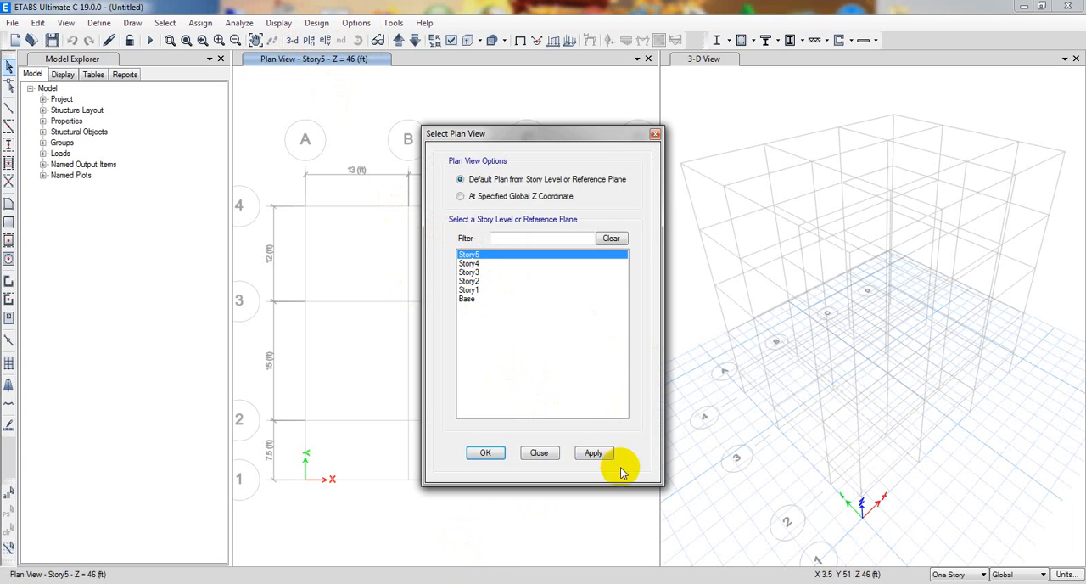
pyautogui.click(594, 453)
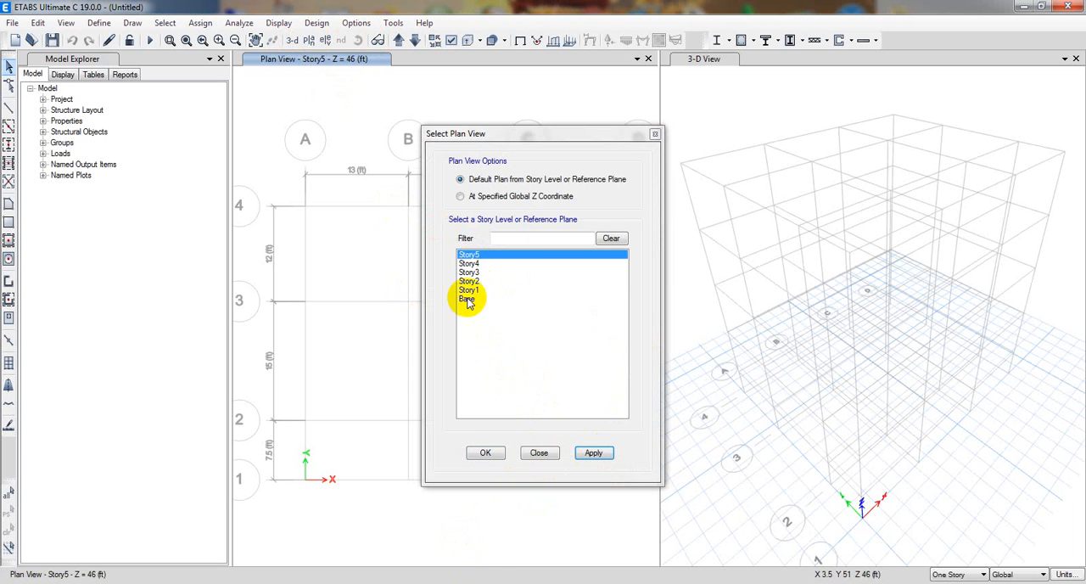
pyautogui.click(471, 264)
pyautogui.click(602, 456)
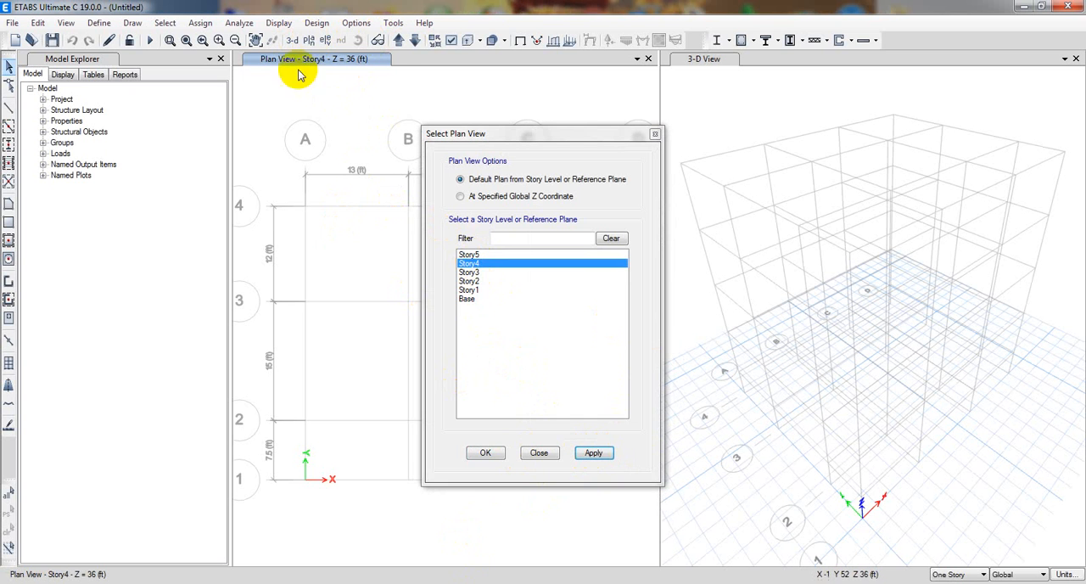
pyautogui.click(532, 454)
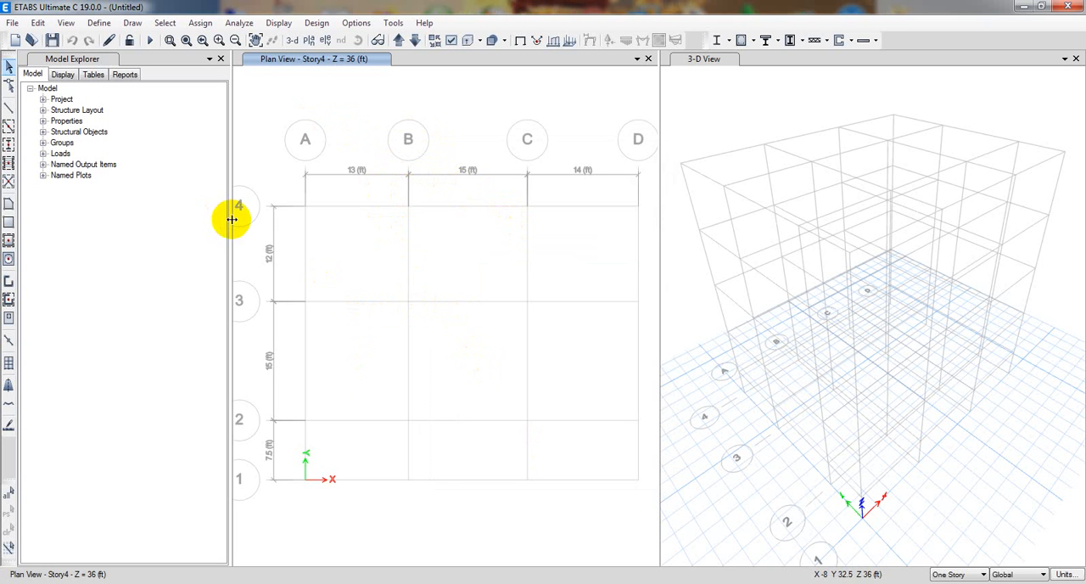
# Narrow the Model Explorer to give the drawing views more room, and make the 3-D view active.
pyautogui.moveTo(231, 219); pyautogui.dragTo(181, 222)
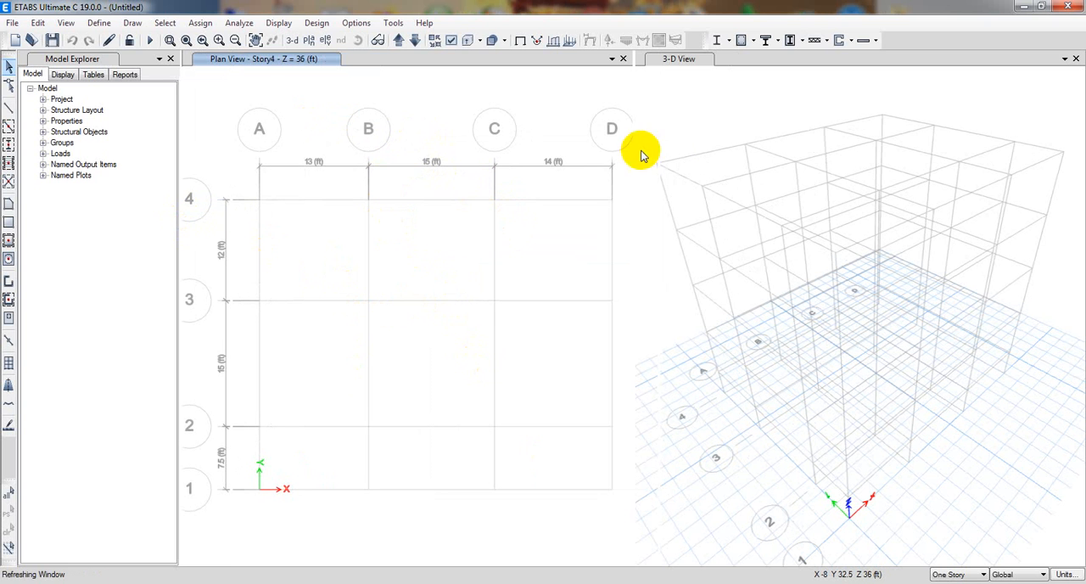
pyautogui.click(675, 103)
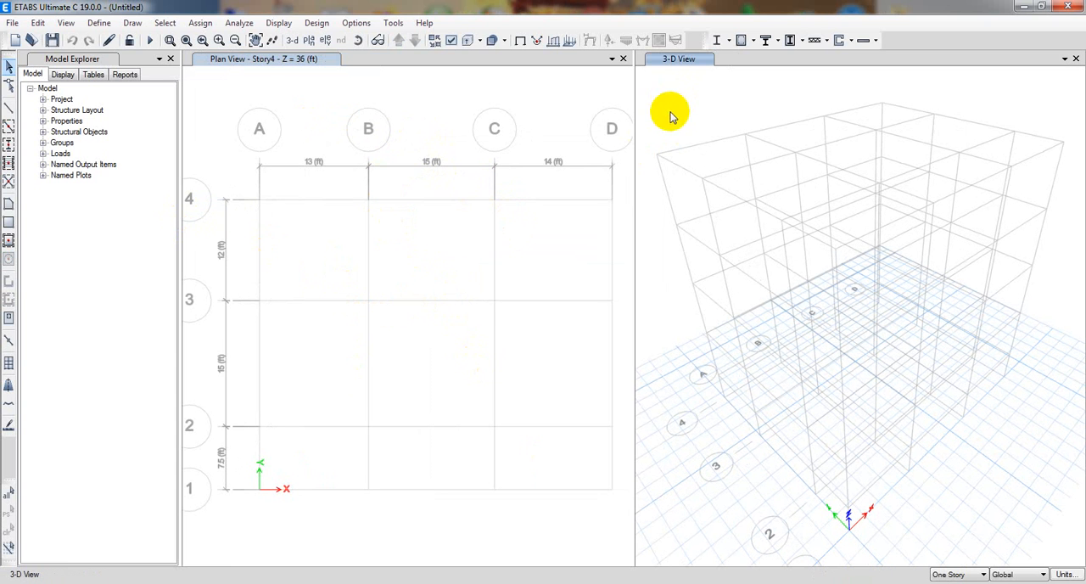
pyautogui.click(465, 259)
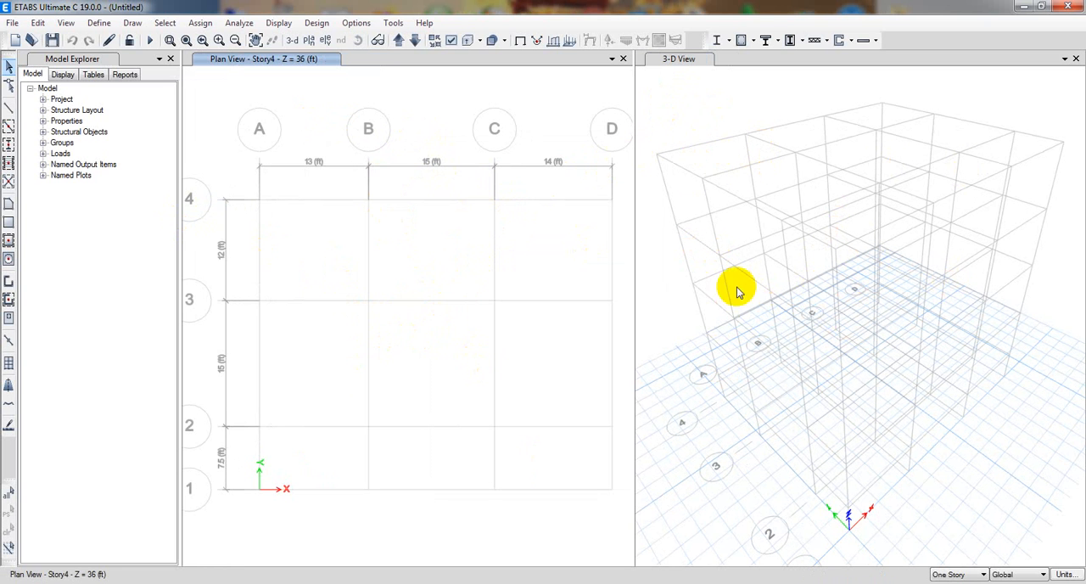
pyautogui.click(686, 112)
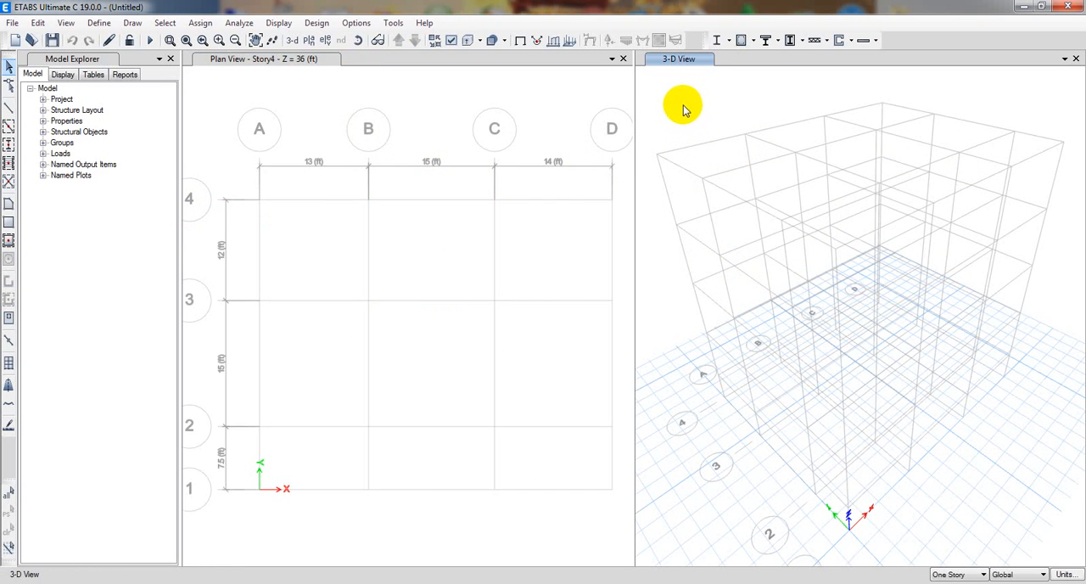
# Turn on the bounding plane display so the current plan level is outlined in the 3-D view.
pyautogui.click(358, 24)
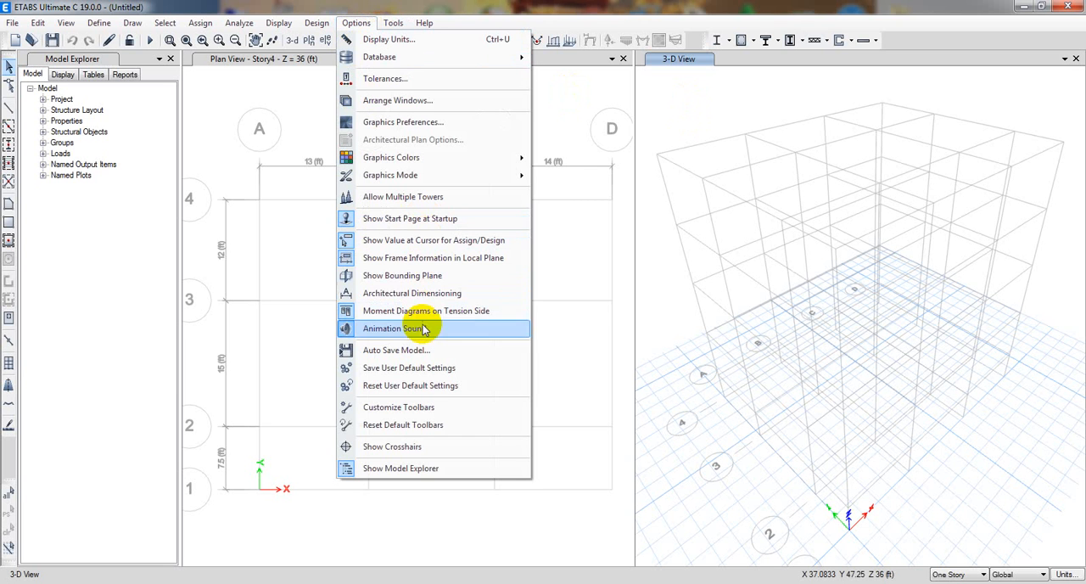
pyautogui.click(426, 275)
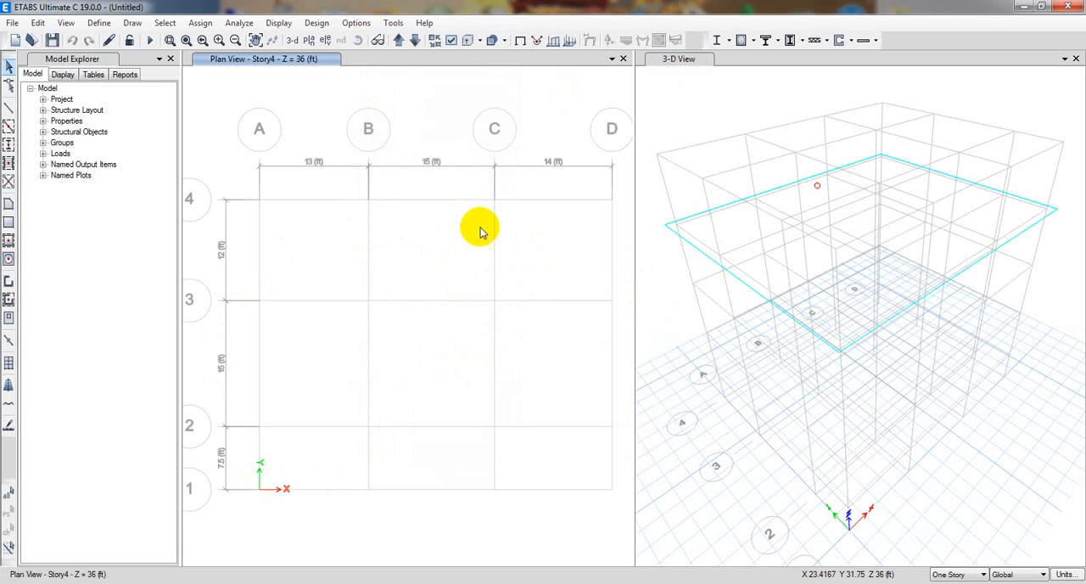
pyautogui.moveTo(655, 283); pyautogui.dragTo(669, 281, button='middle')
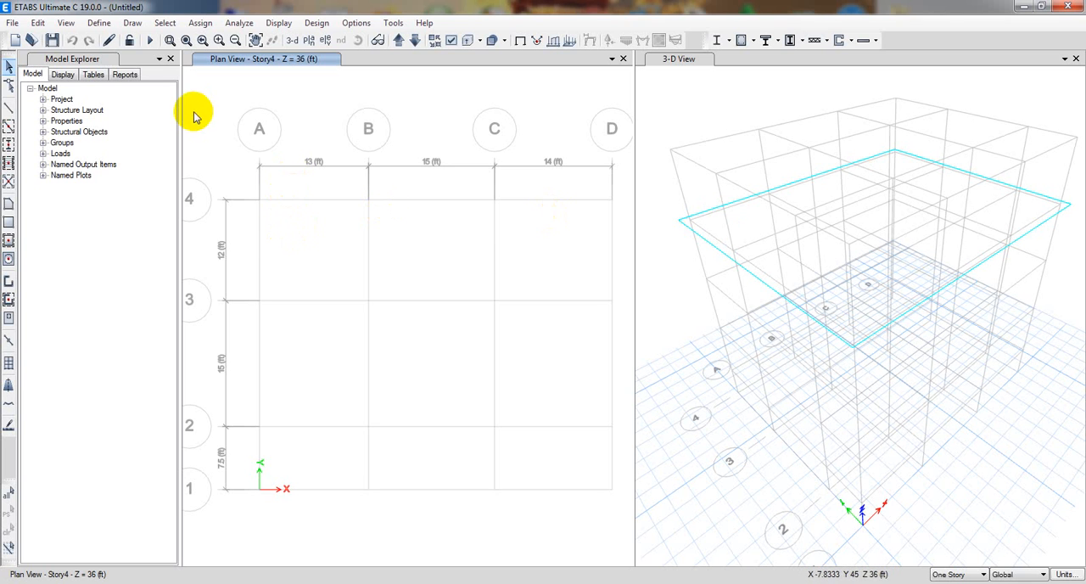
# Open the model's story data table for editing from the story and grid system settings.
pyautogui.click(39, 23)
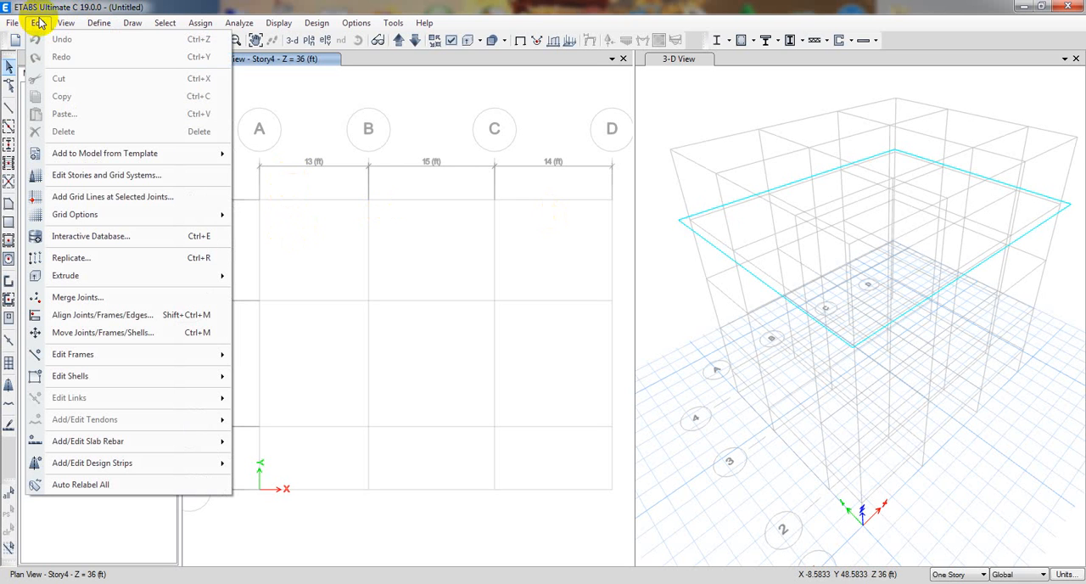
pyautogui.moveTo(116, 215)
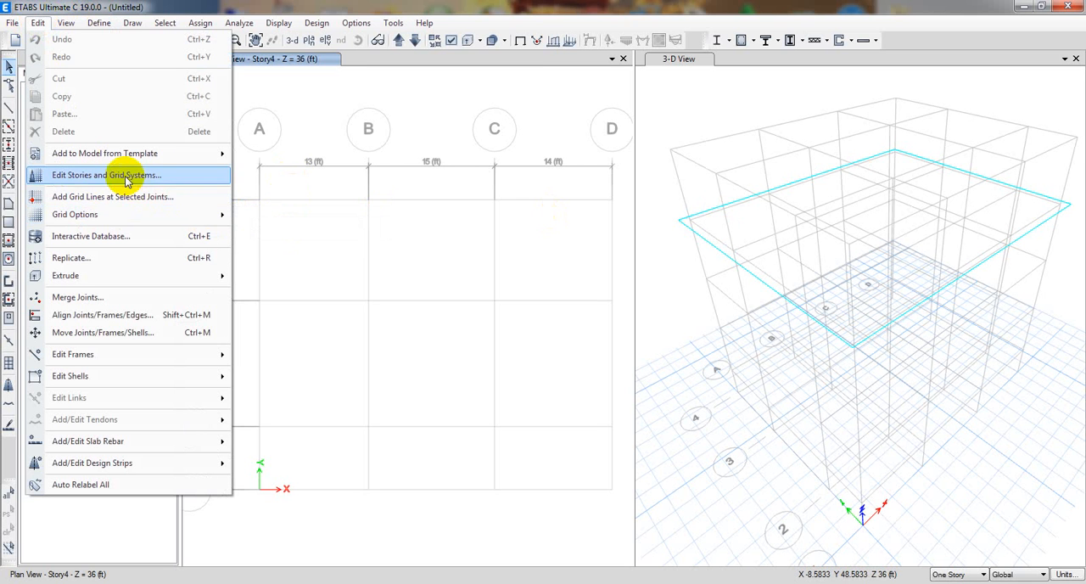
pyautogui.click(123, 175)
pyautogui.moveTo(471, 105); pyautogui.dragTo(350, 117)
pyautogui.click(501, 176)
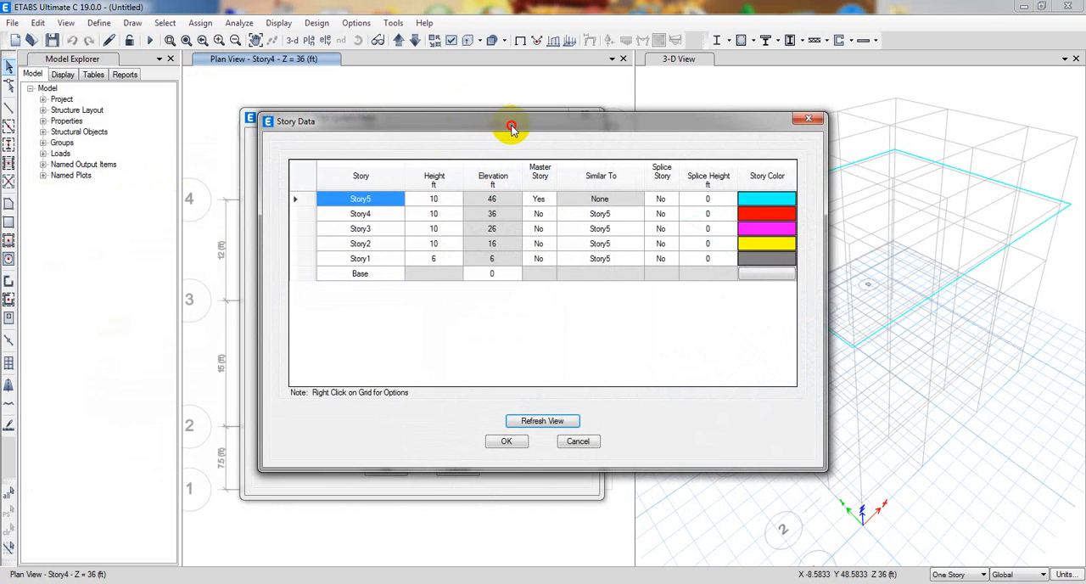
pyautogui.moveTo(512, 129); pyautogui.dragTo(409, 127)
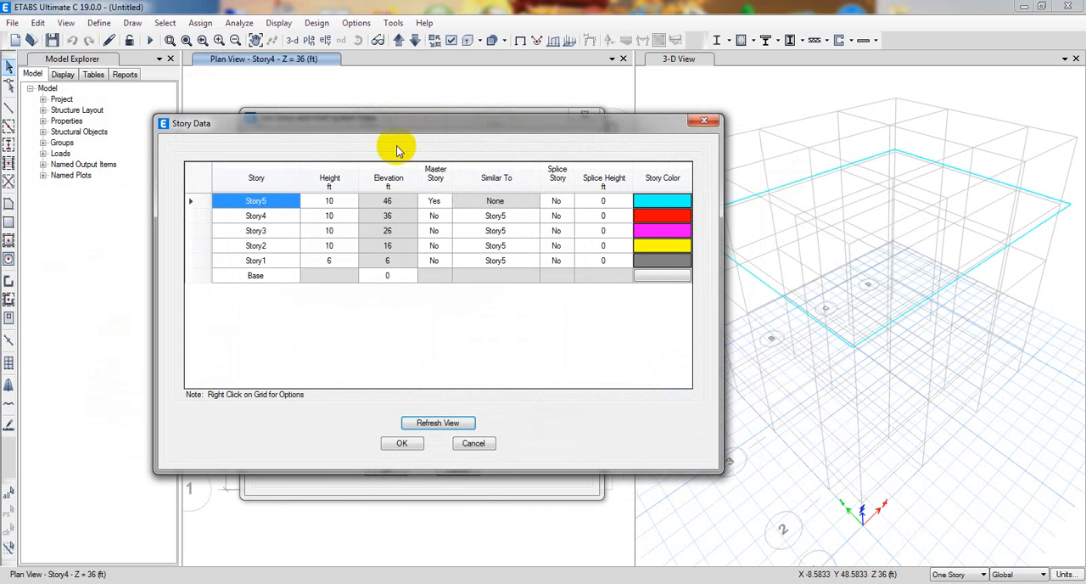
pyautogui.doubleClick(284, 204)
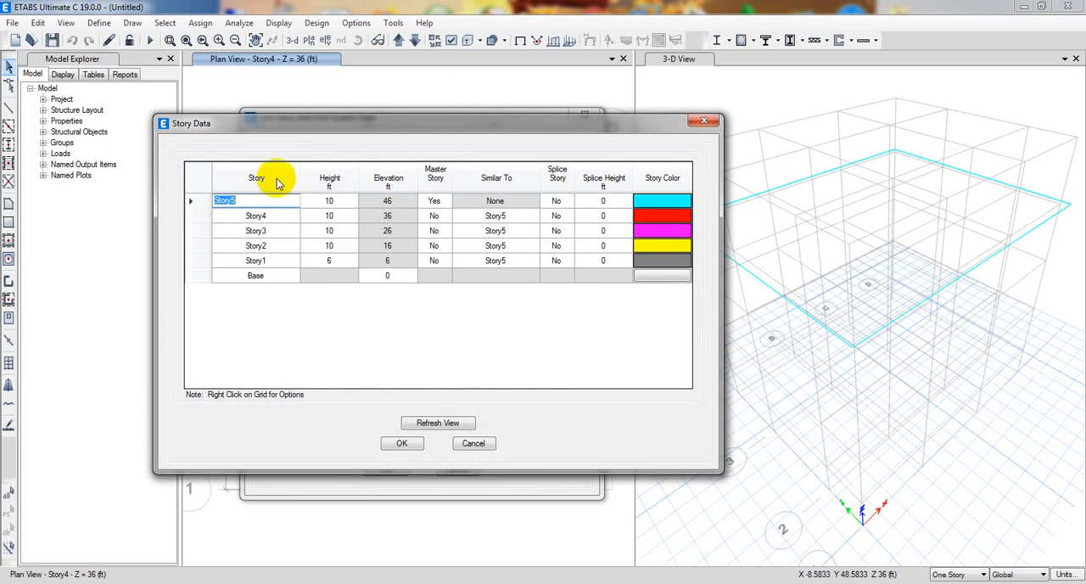
pyautogui.moveTo(289, 126); pyautogui.dragTo(298, 125)
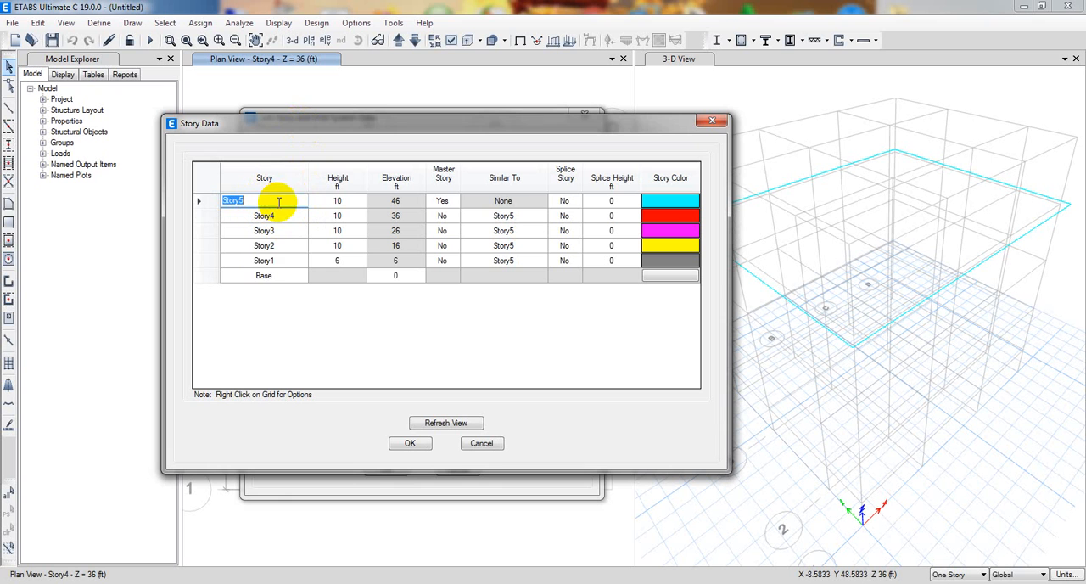
# Rename the stories from lowest to highest as GF, S1, S2, S3 and TOP, and accept the story data.
pyautogui.click(264, 245)
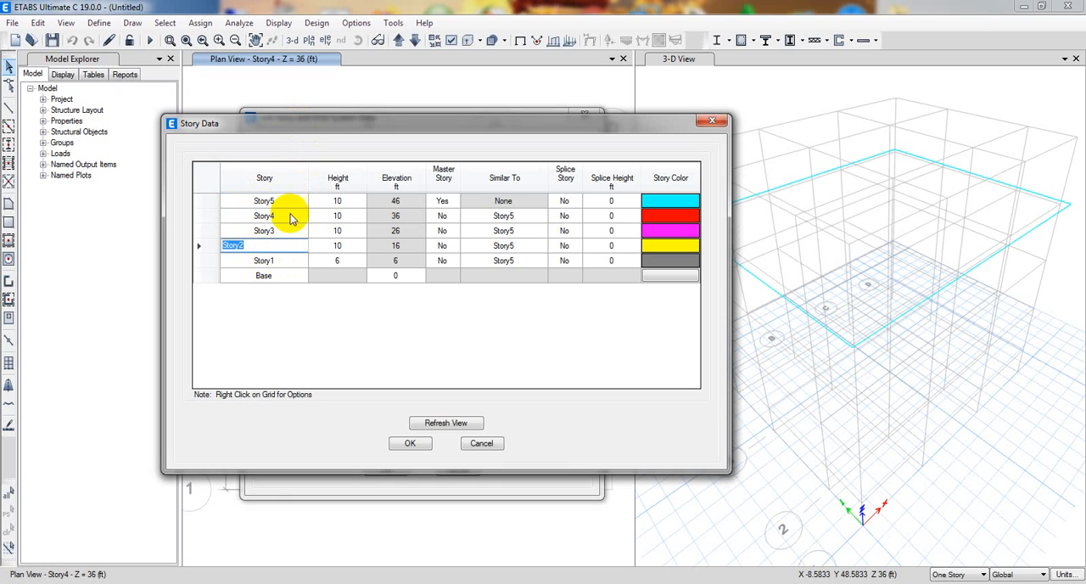
pyautogui.click(284, 261)
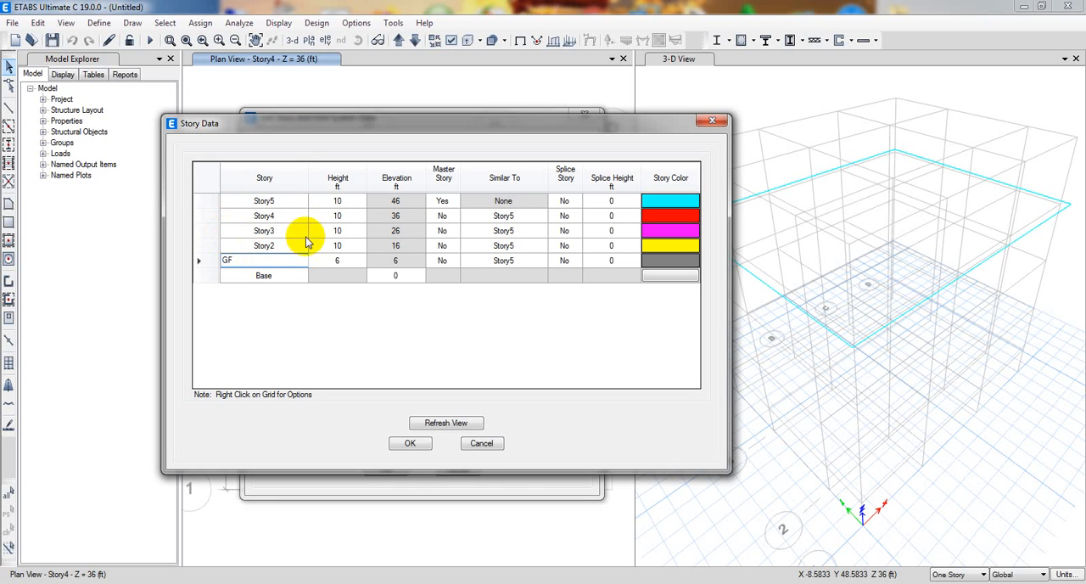
pyautogui.moveTo(283, 243); pyautogui.dragTo(282, 239)
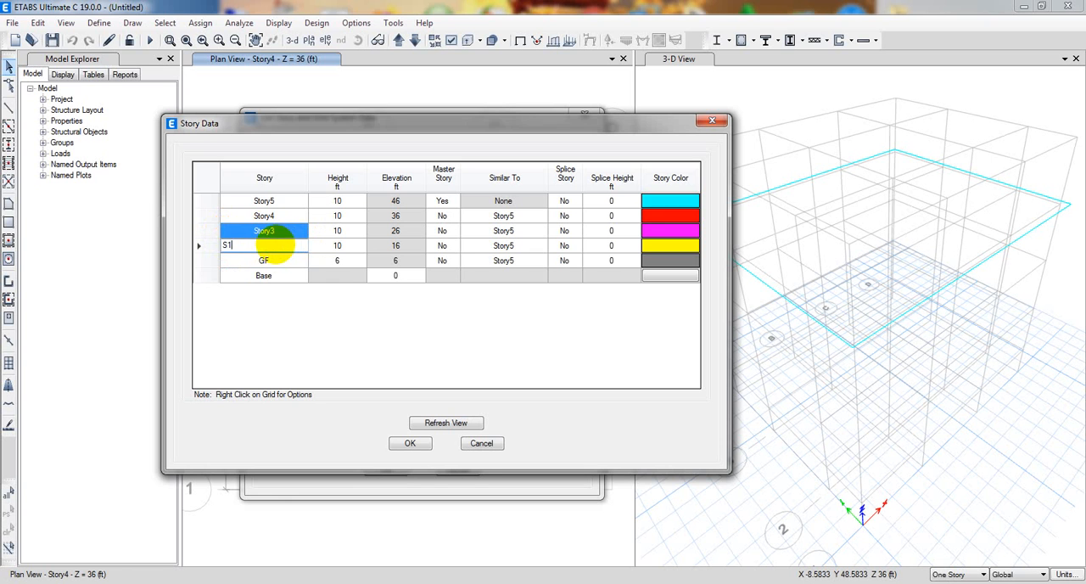
pyautogui.click(276, 230)
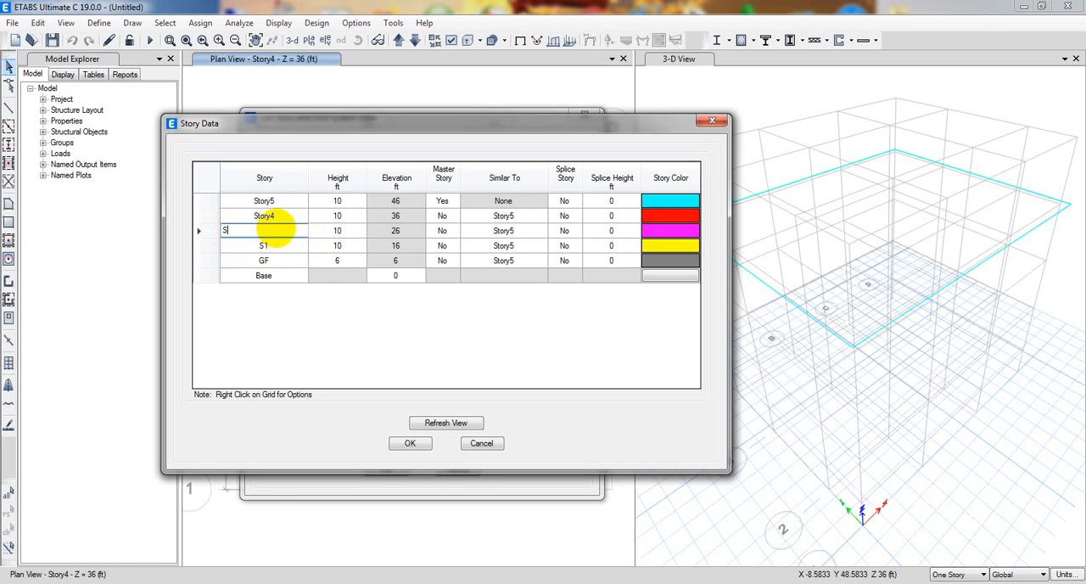
pyautogui.click(277, 217)
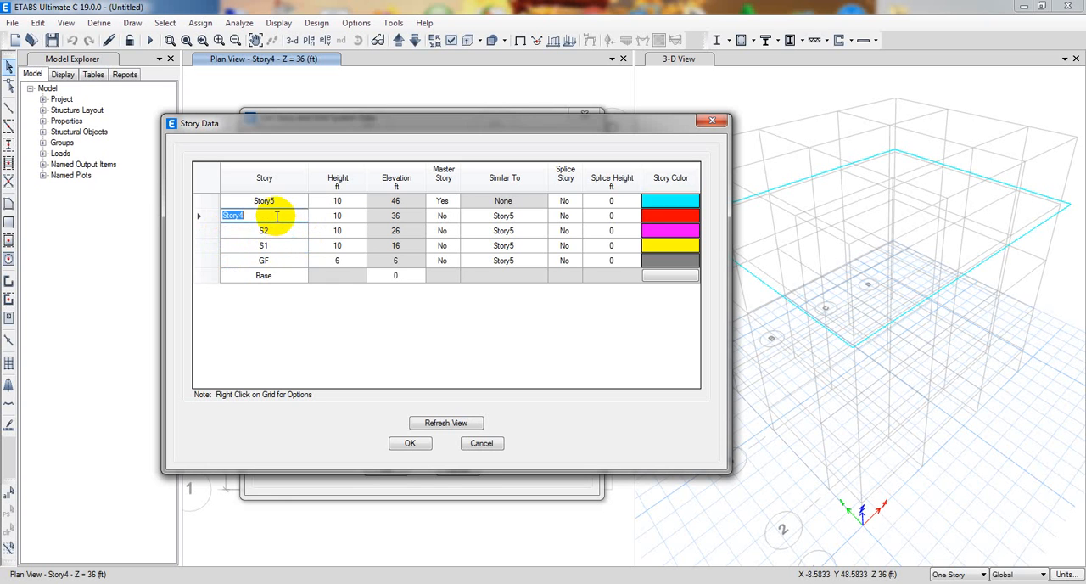
pyautogui.write('S3')
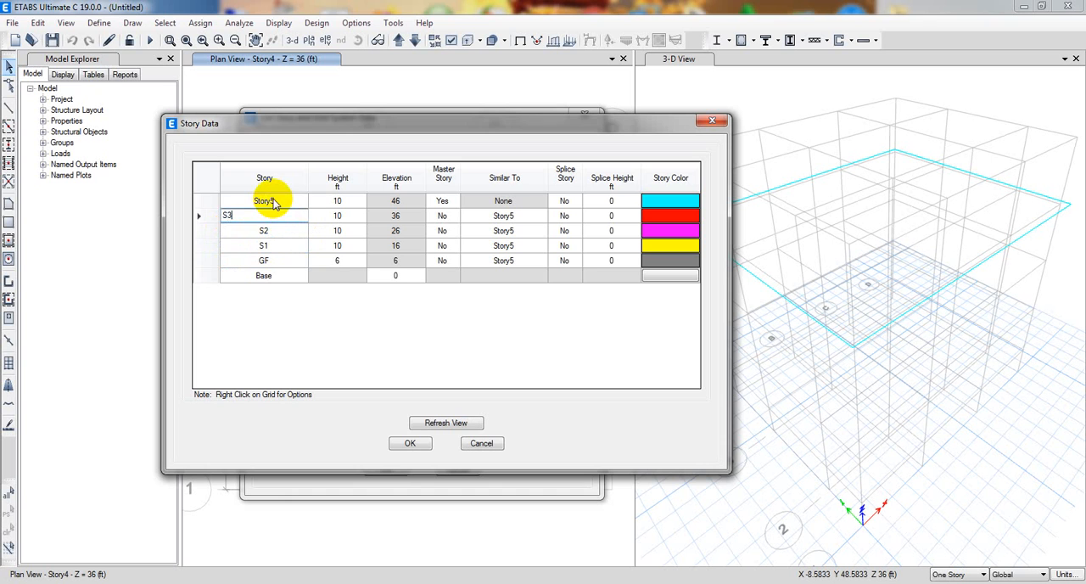
pyautogui.click(276, 200)
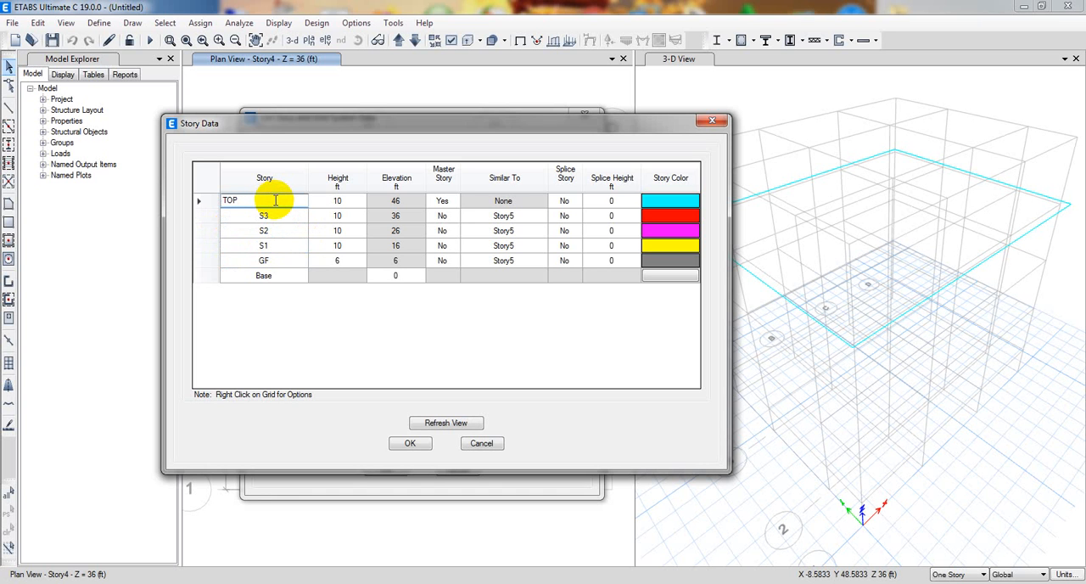
pyautogui.press('Return')
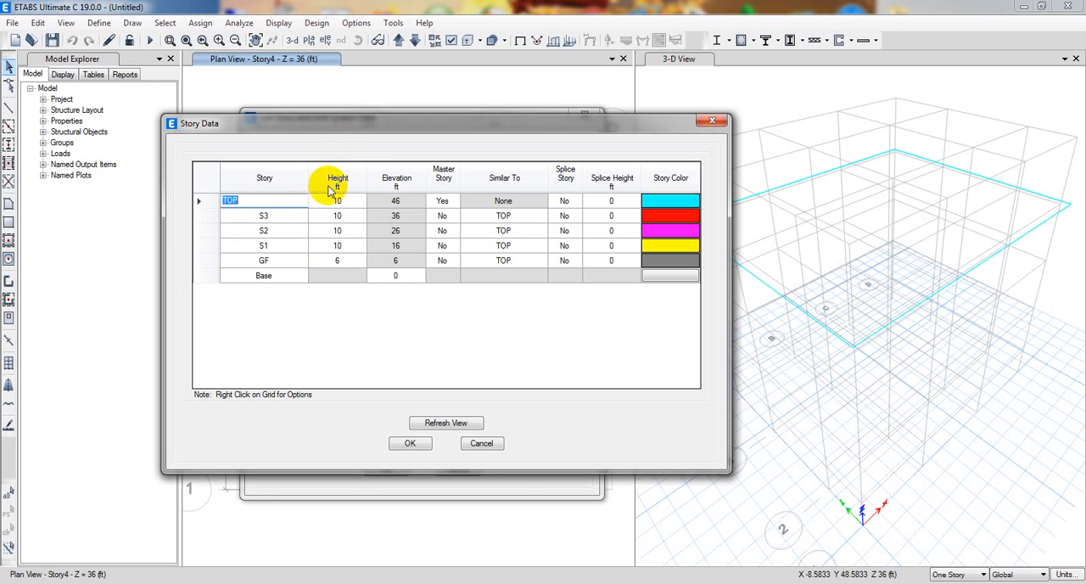
pyautogui.click(200, 203)
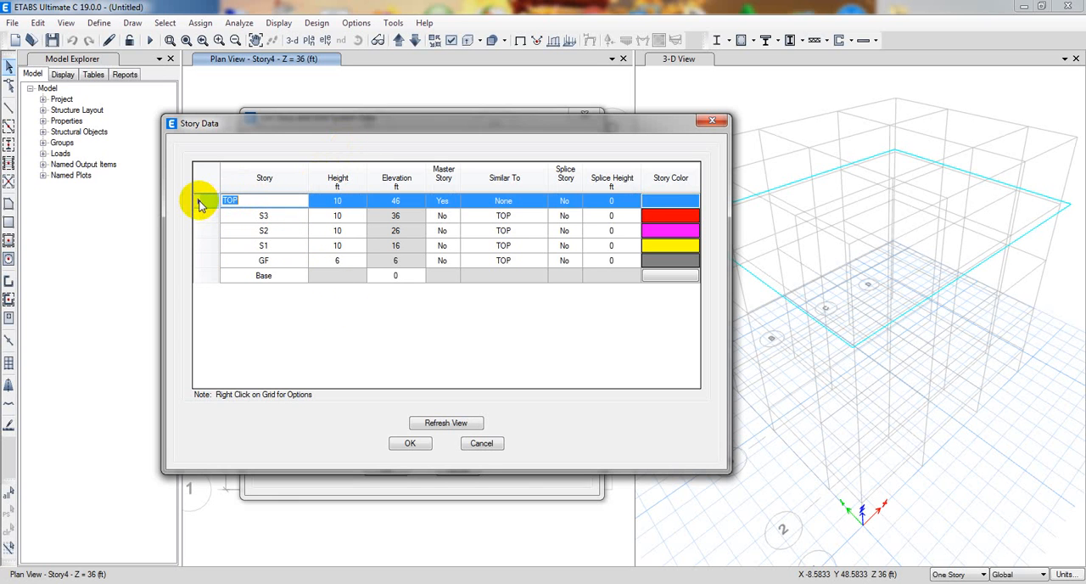
pyautogui.moveTo(381, 131); pyautogui.dragTo(394, 134)
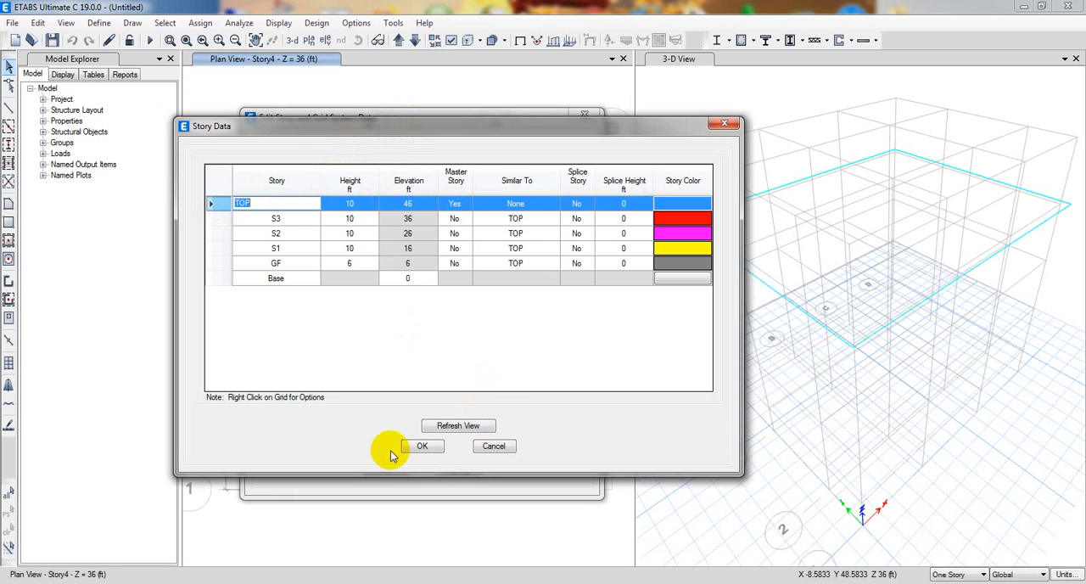
pyautogui.click(423, 446)
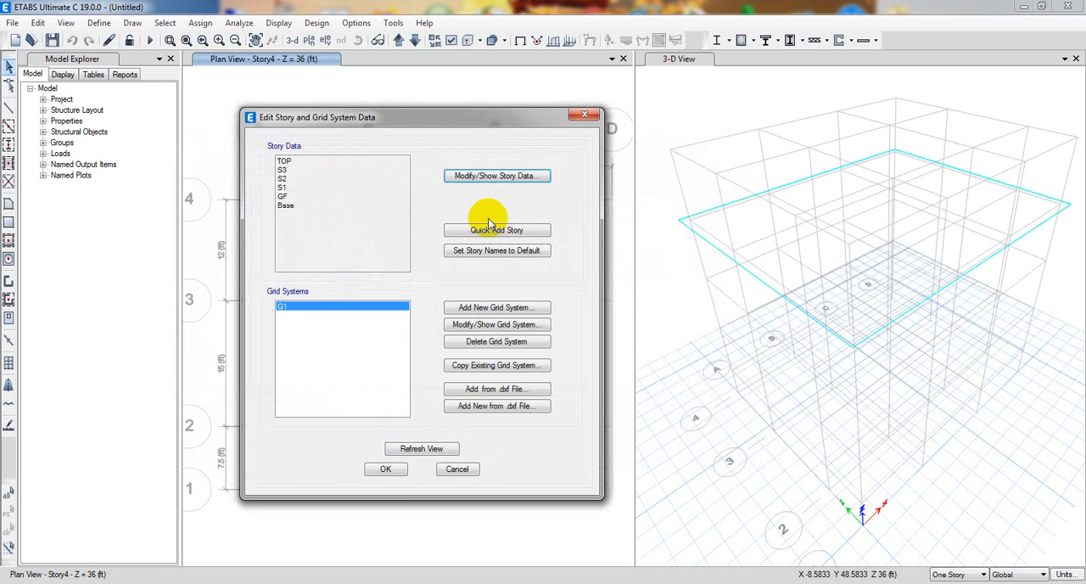
# Quick-add a story above TOP, name it T, and set its height to 8 ft.
pyautogui.click(494, 232)
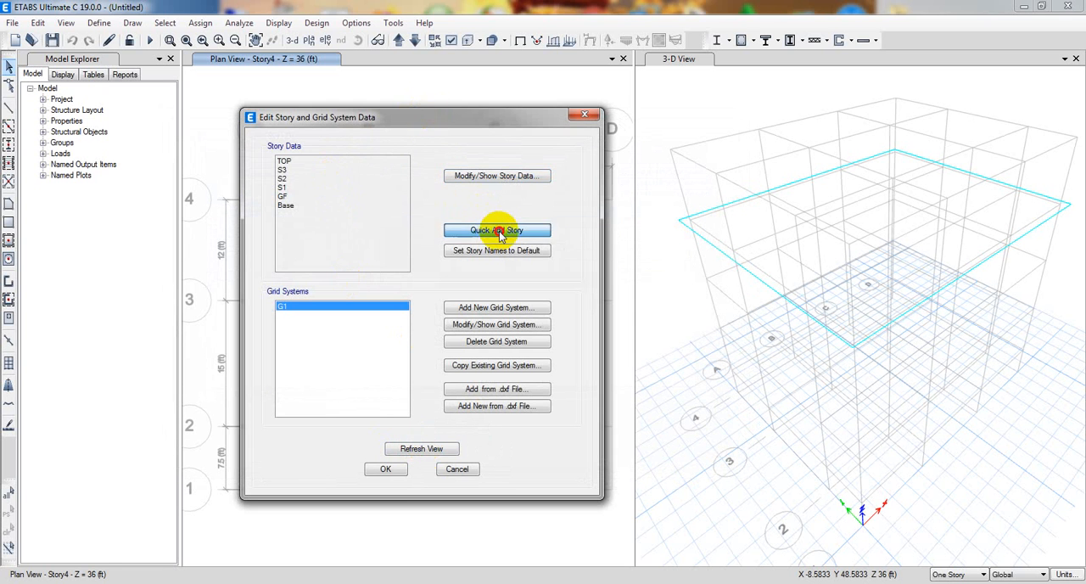
pyautogui.click(499, 180)
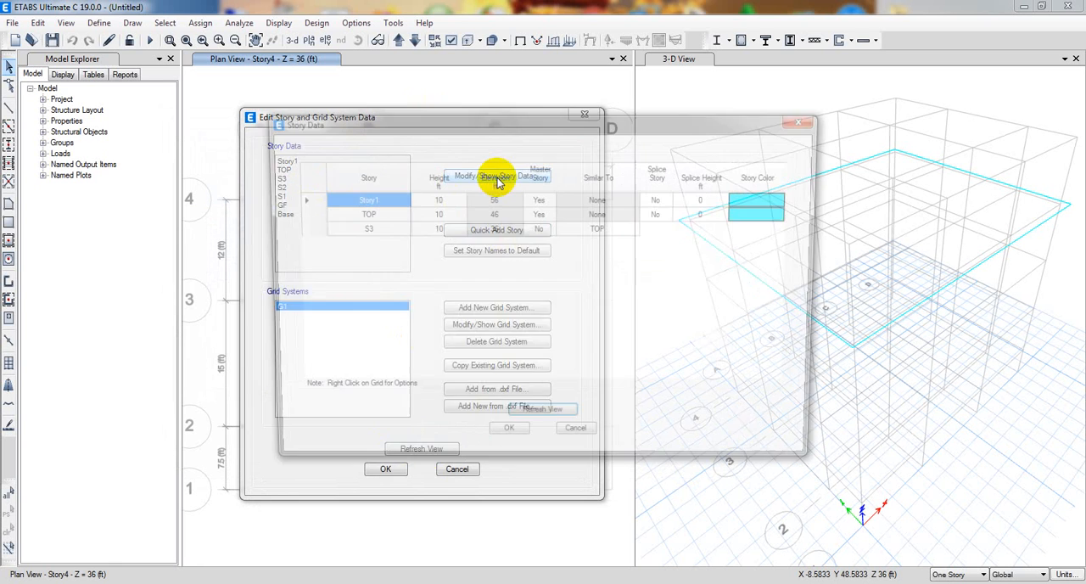
pyautogui.moveTo(453, 123); pyautogui.dragTo(434, 123)
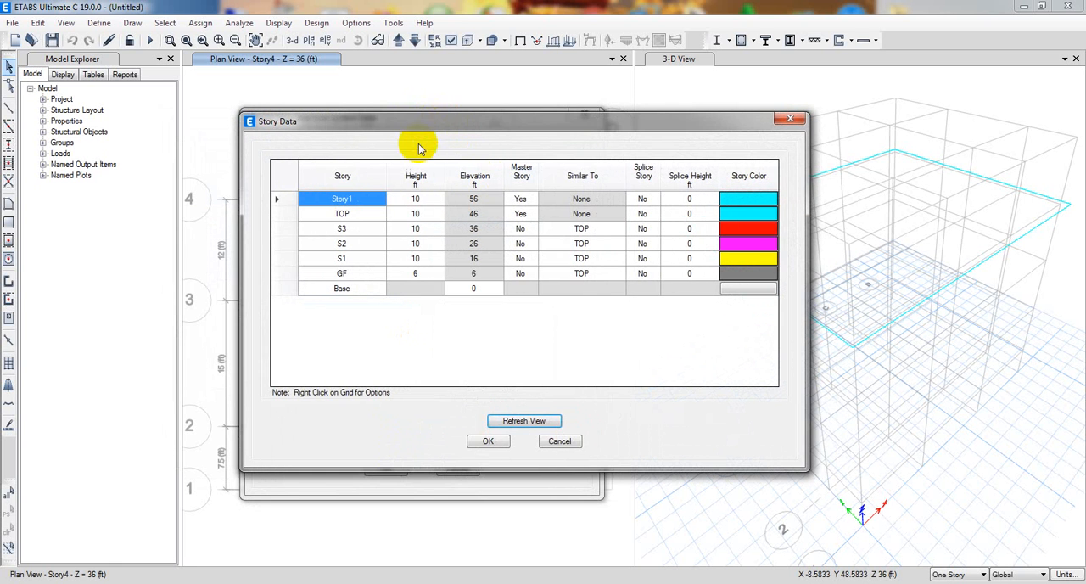
pyautogui.doubleClick(352, 198)
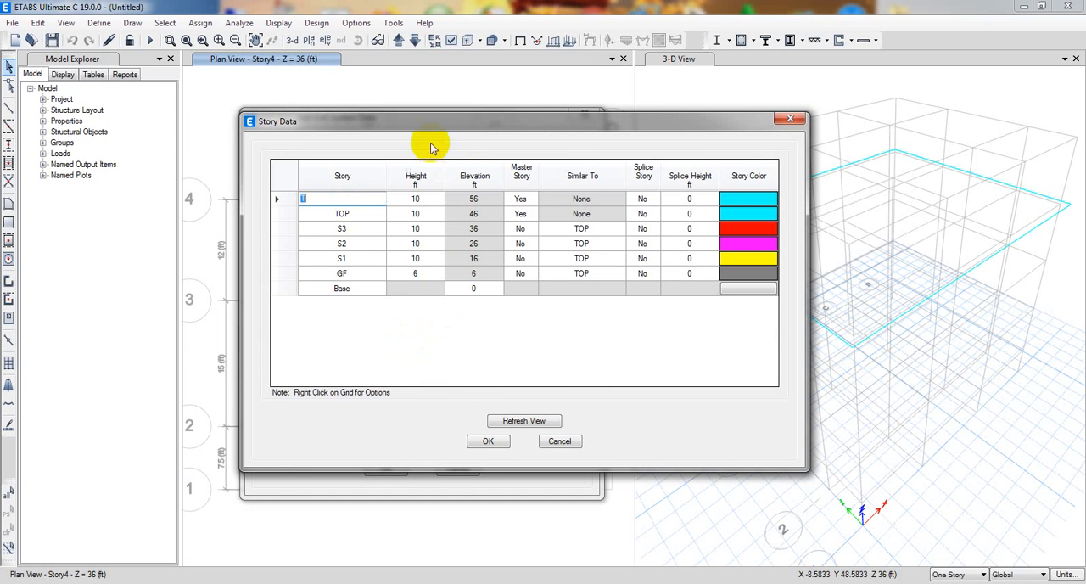
pyautogui.doubleClick(418, 198)
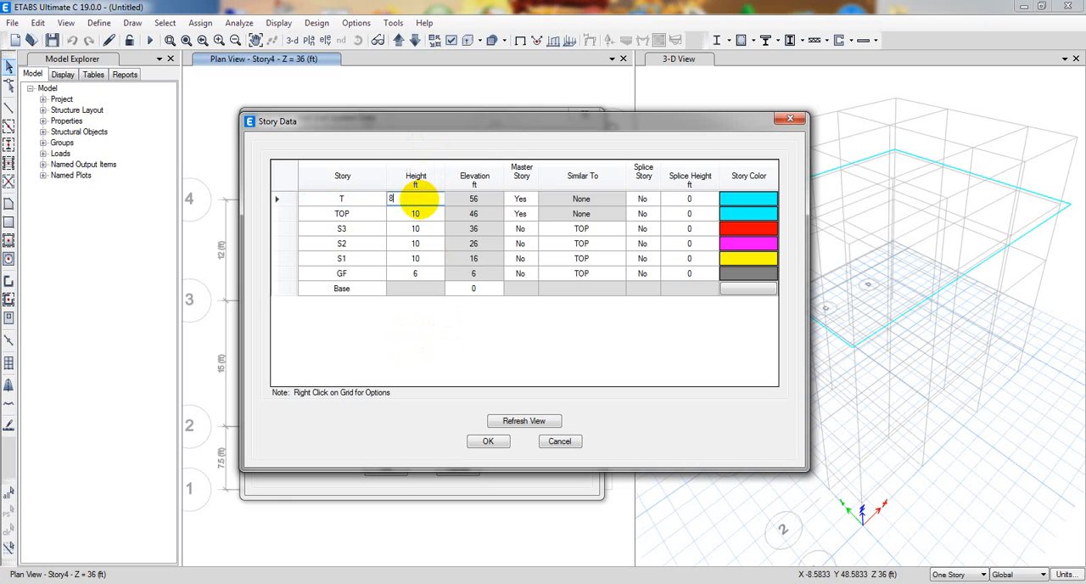
pyautogui.click(458, 349)
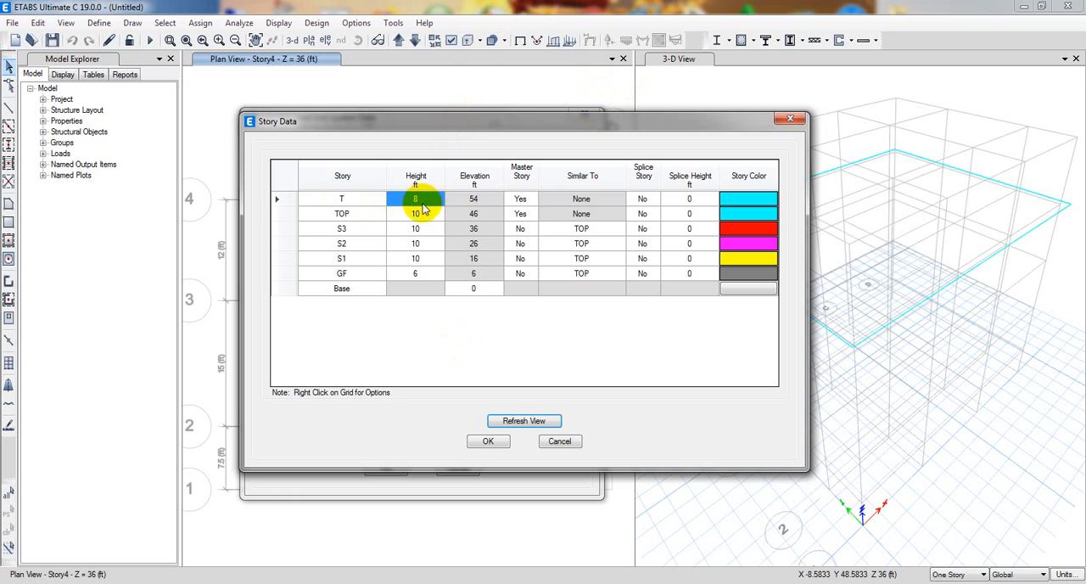
# Set Master Story to No for story T and Similar To to None for story GF.
pyautogui.click(514, 200)
pyautogui.click(530, 201)
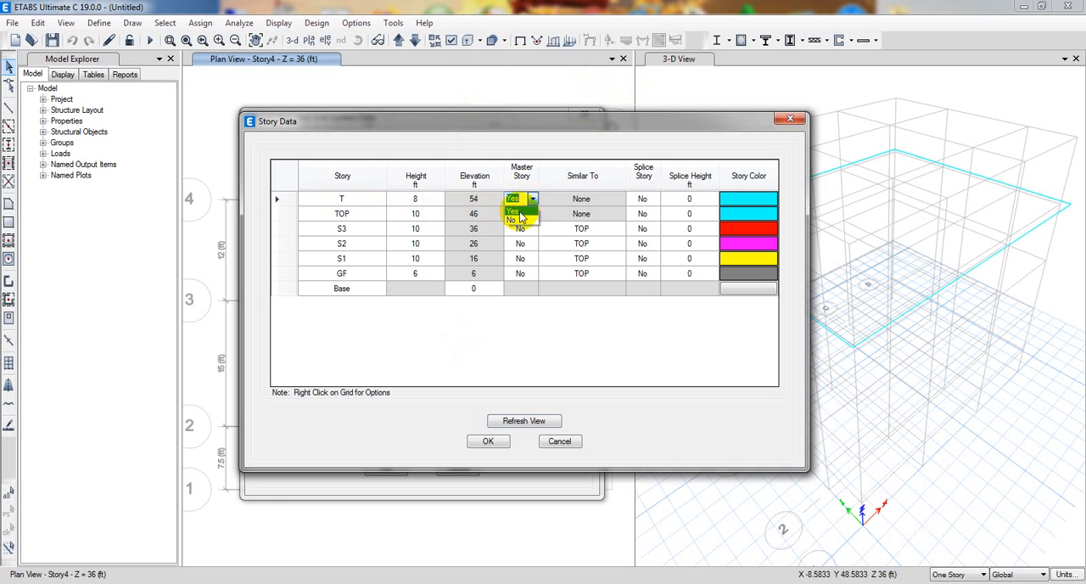
pyautogui.click(520, 222)
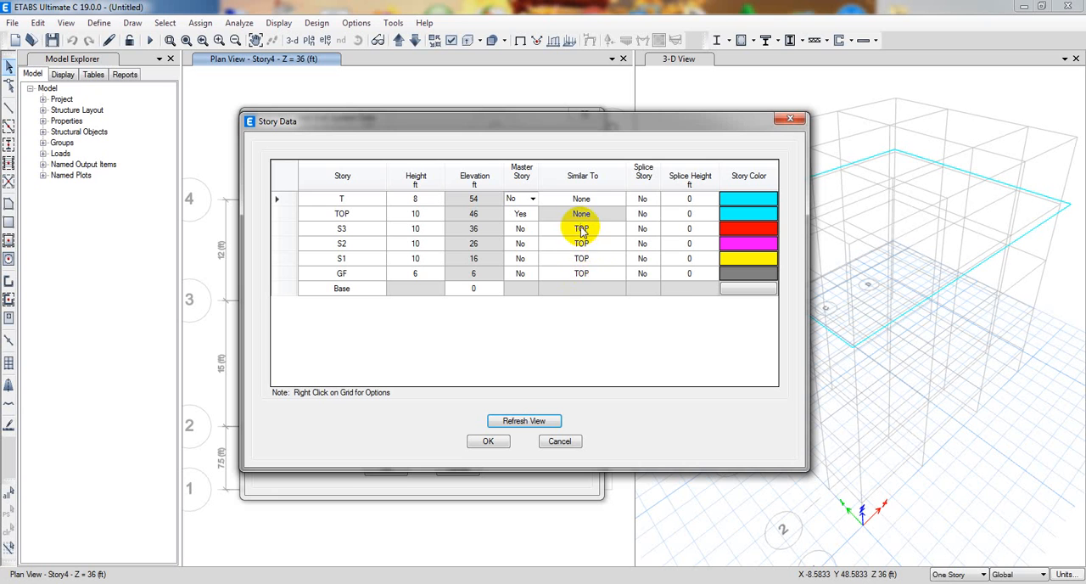
pyautogui.click(598, 273)
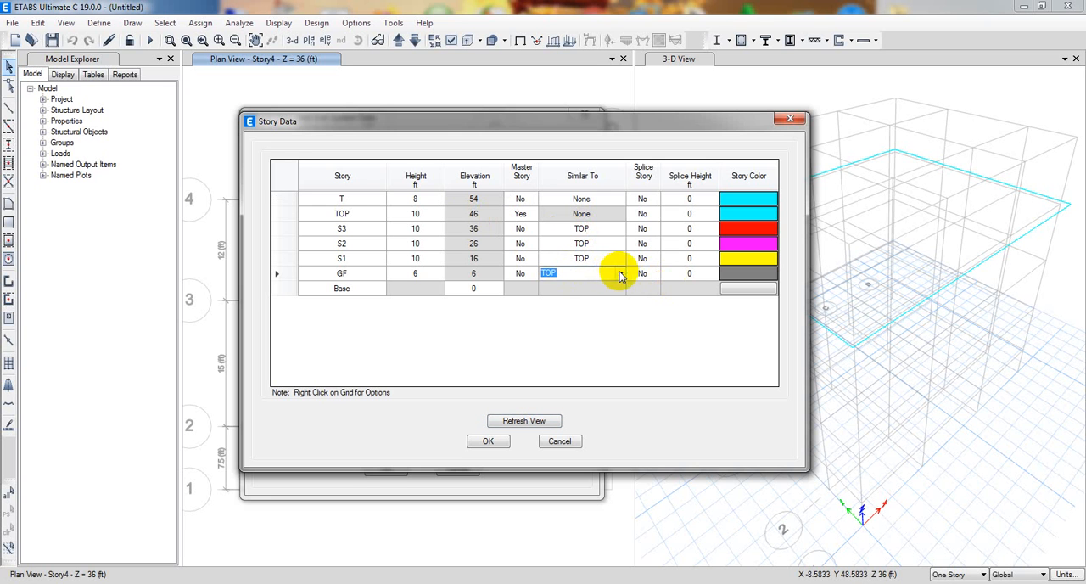
pyautogui.click(620, 273)
pyautogui.click(562, 287)
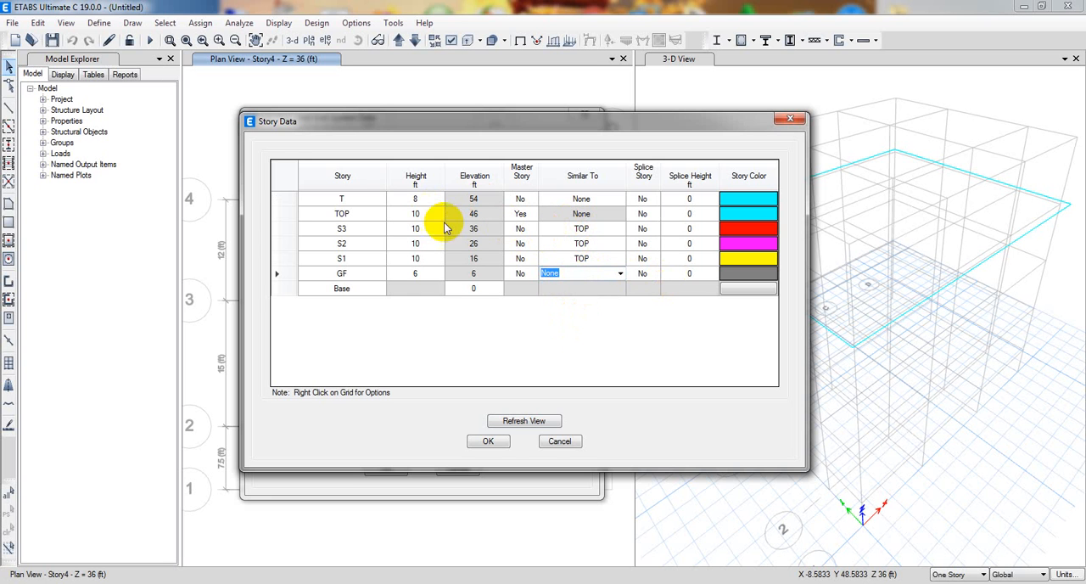
# Review the story names from TOP down to GF and apply the edited story data to the model.
pyautogui.click(343, 215)
pyautogui.click(341, 214)
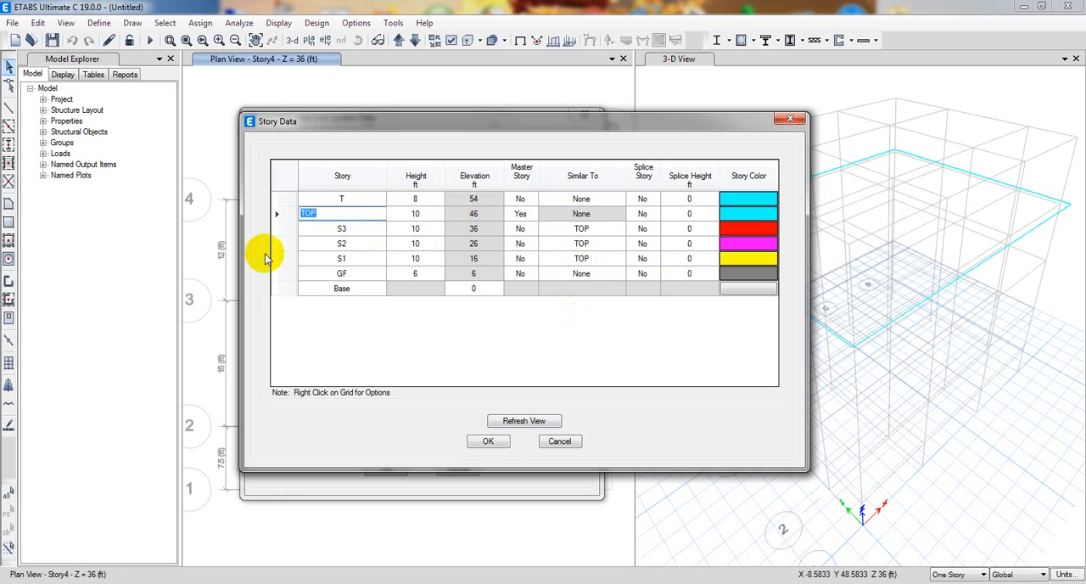
pyautogui.click(352, 230)
pyautogui.click(361, 245)
pyautogui.click(360, 259)
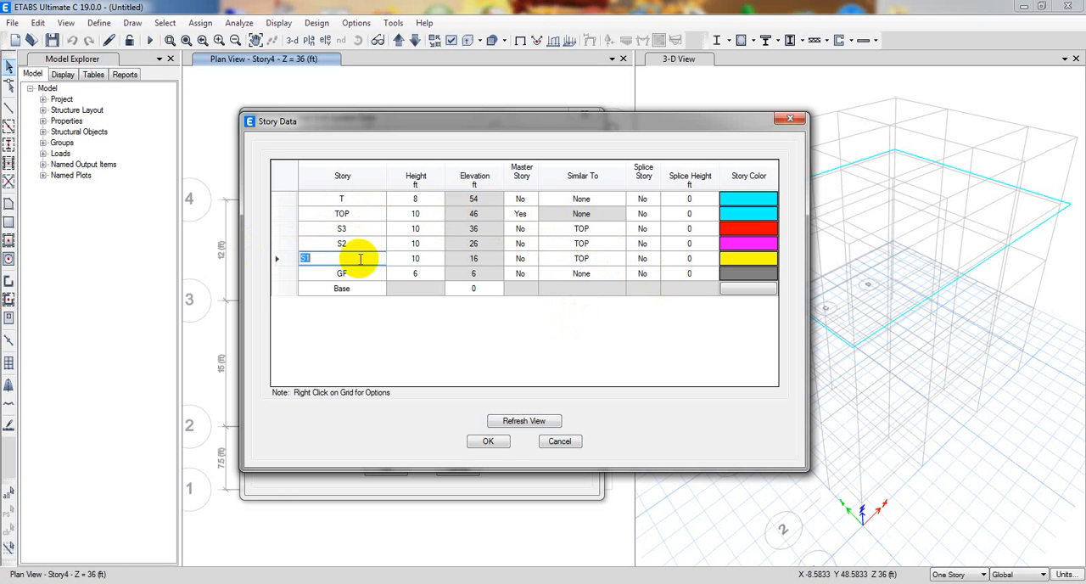
pyautogui.click(352, 274)
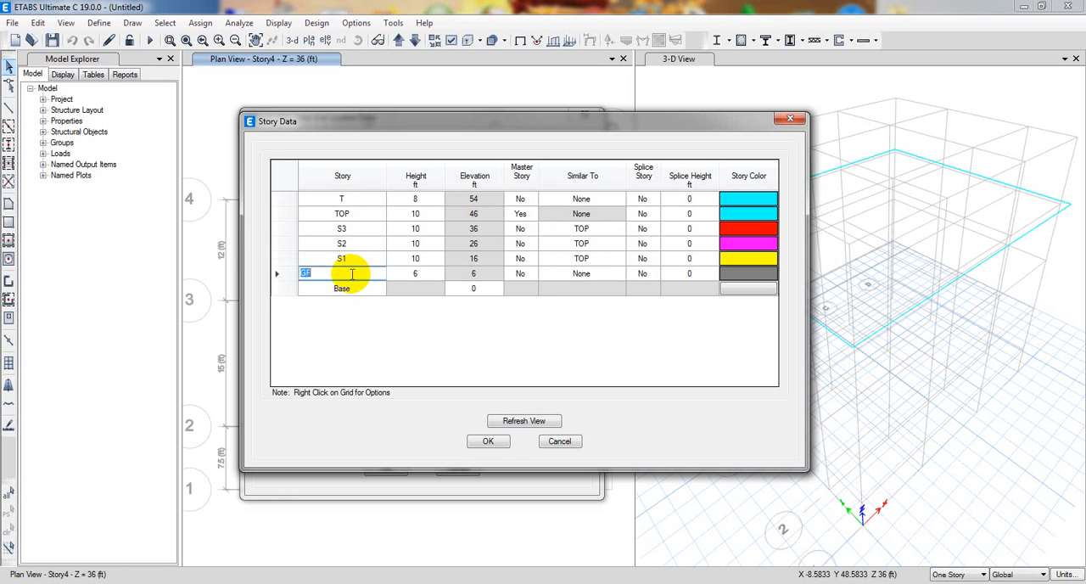
pyautogui.click(488, 441)
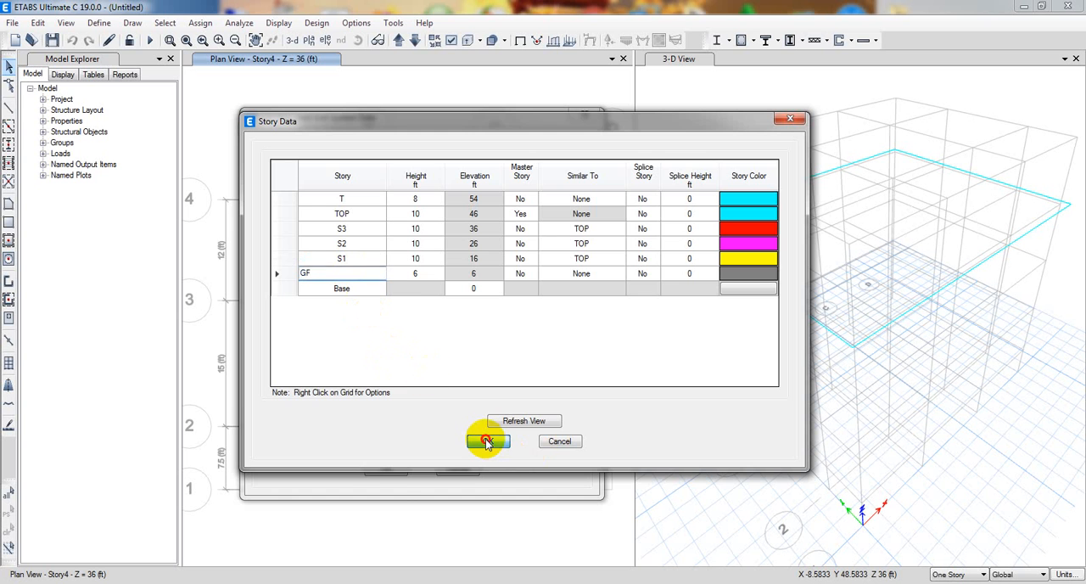
pyautogui.click(387, 470)
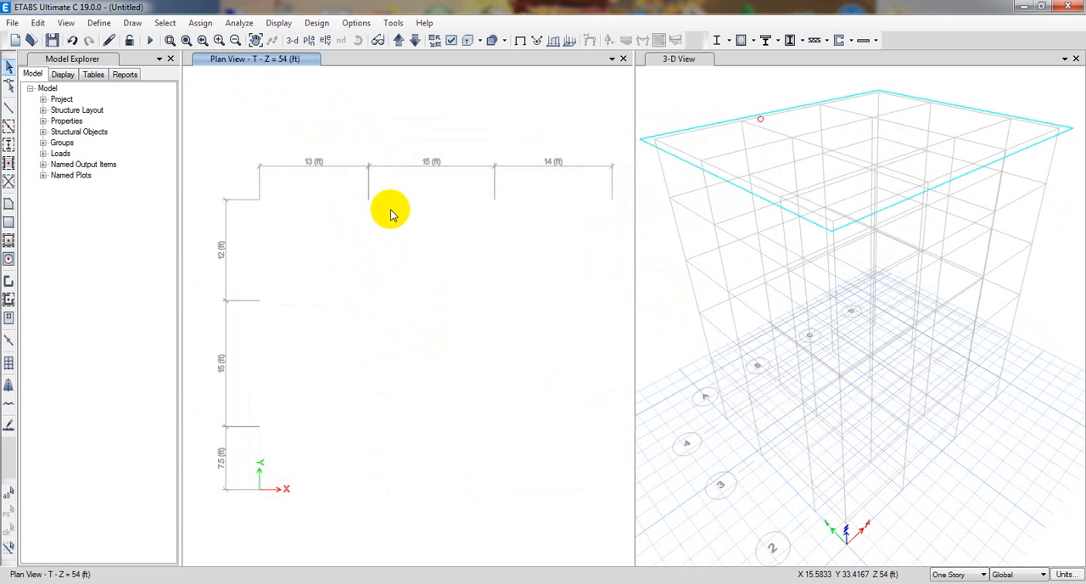
# Move the plan view down from story T to the S2 level.
pyautogui.click(415, 41)
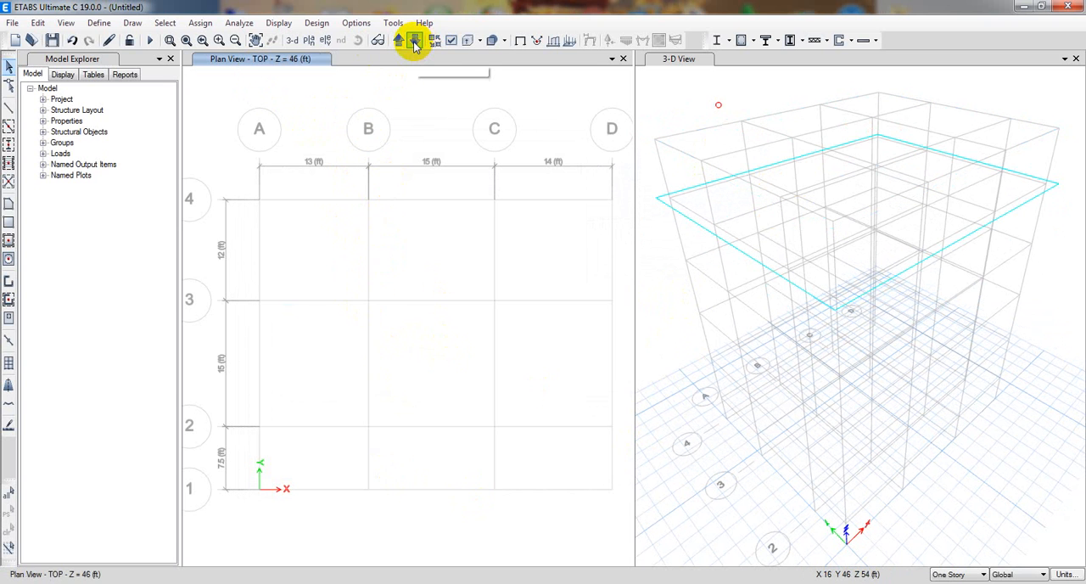
pyautogui.click(415, 41)
pyautogui.click(415, 41)
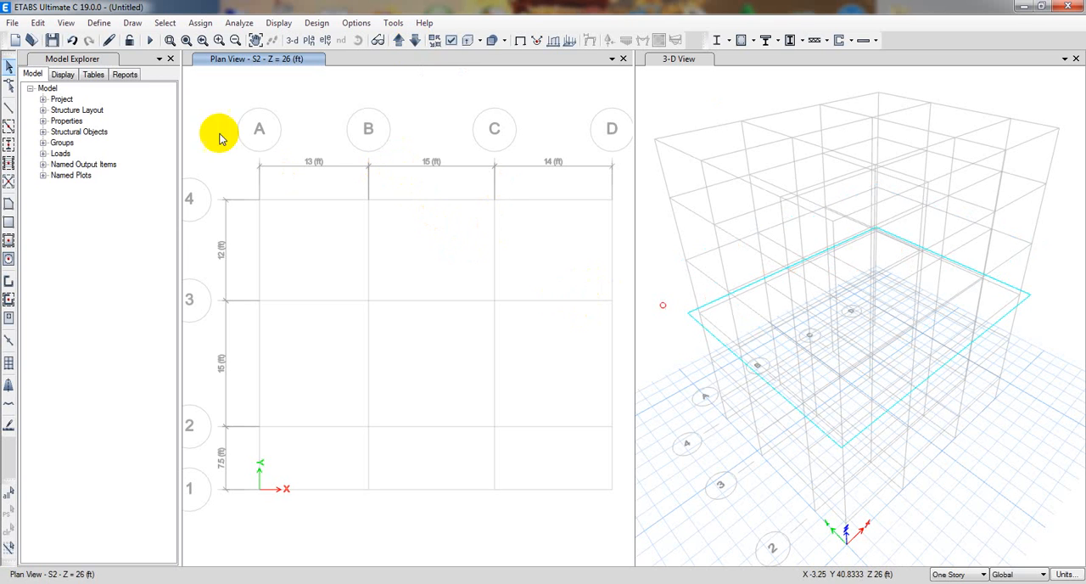
# Open the material definitions and look through the existing materials Q355, C30, HPB300 and SWPC7A.
pyautogui.click(99, 23)
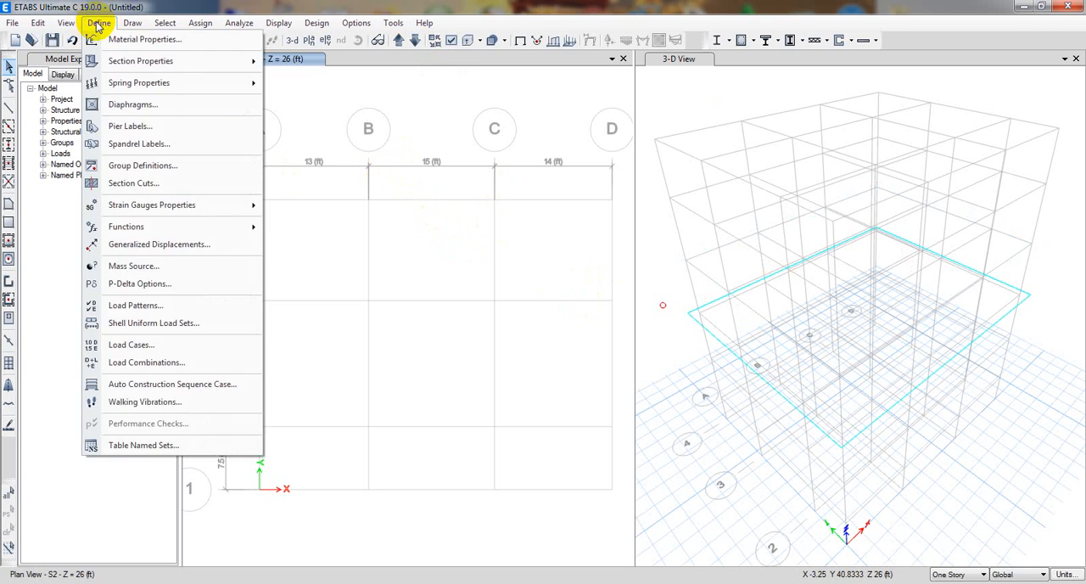
pyautogui.click(127, 39)
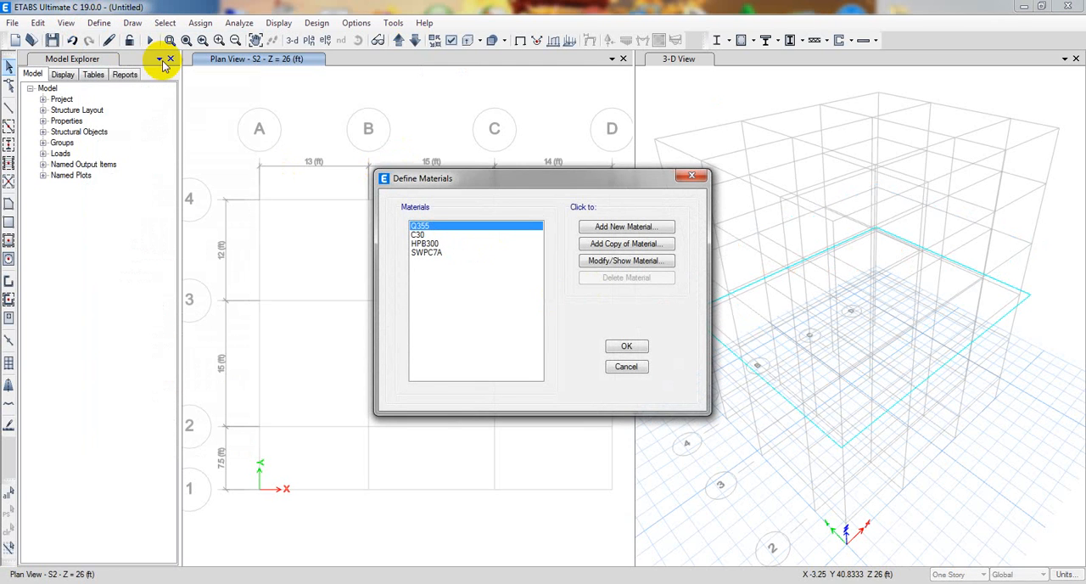
pyautogui.moveTo(498, 180); pyautogui.dragTo(410, 181)
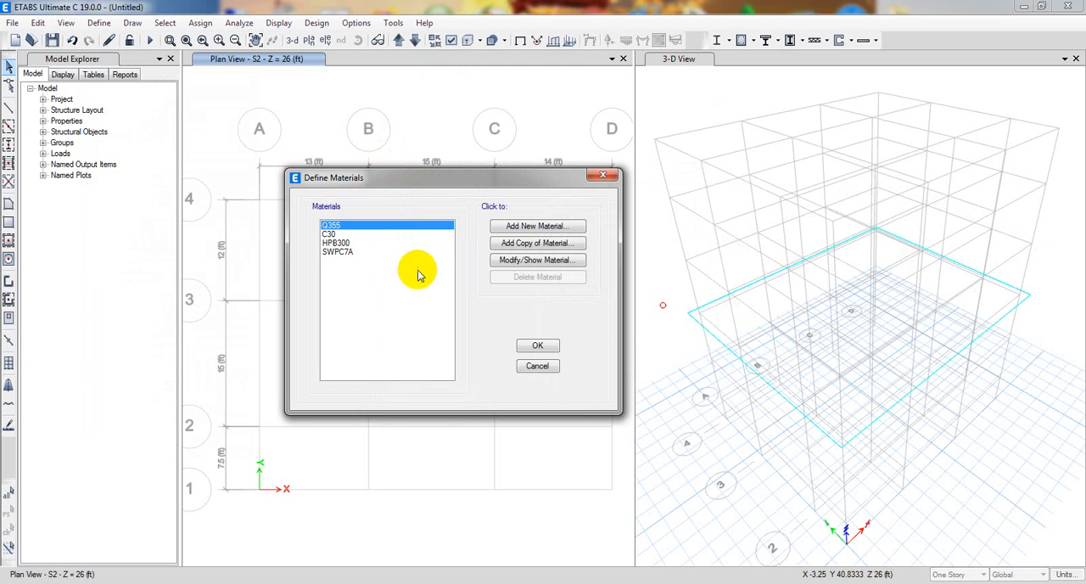
pyautogui.click(346, 231)
pyautogui.click(340, 223)
pyautogui.click(351, 234)
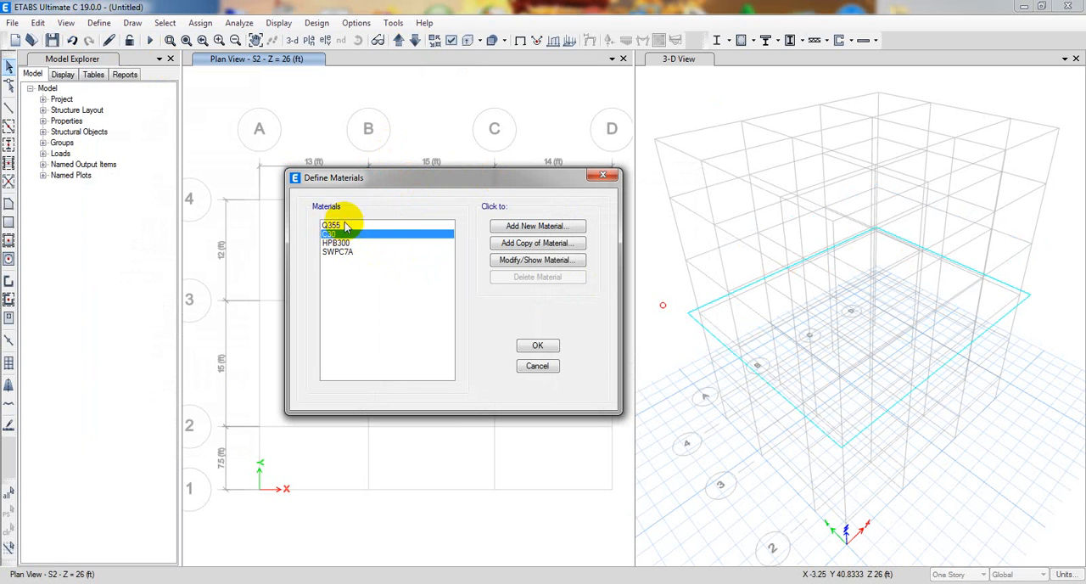
pyautogui.click(345, 222)
pyautogui.click(347, 233)
pyautogui.click(343, 243)
pyautogui.click(346, 252)
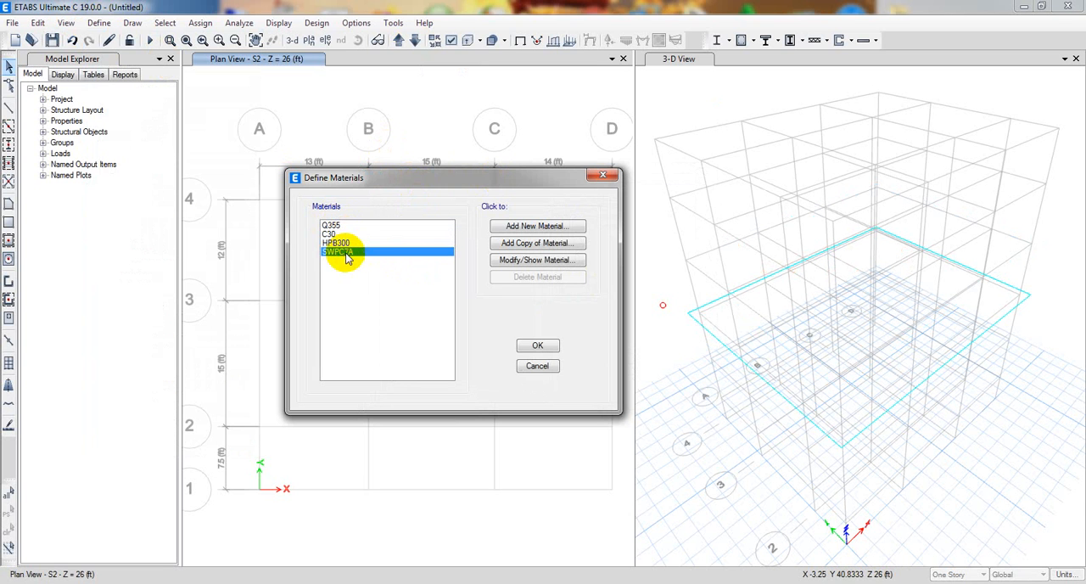
pyautogui.click(343, 243)
pyautogui.click(337, 233)
pyautogui.click(336, 226)
pyautogui.click(347, 234)
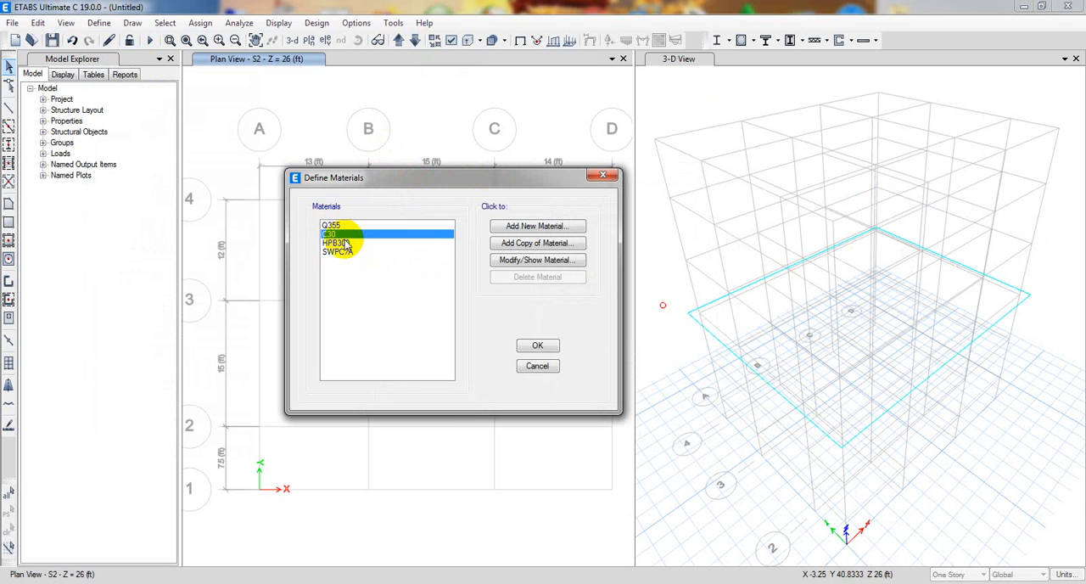
# Inspect the C30 concrete's property data and its specified compressive strength, closing both without changes.
pyautogui.click(507, 261)
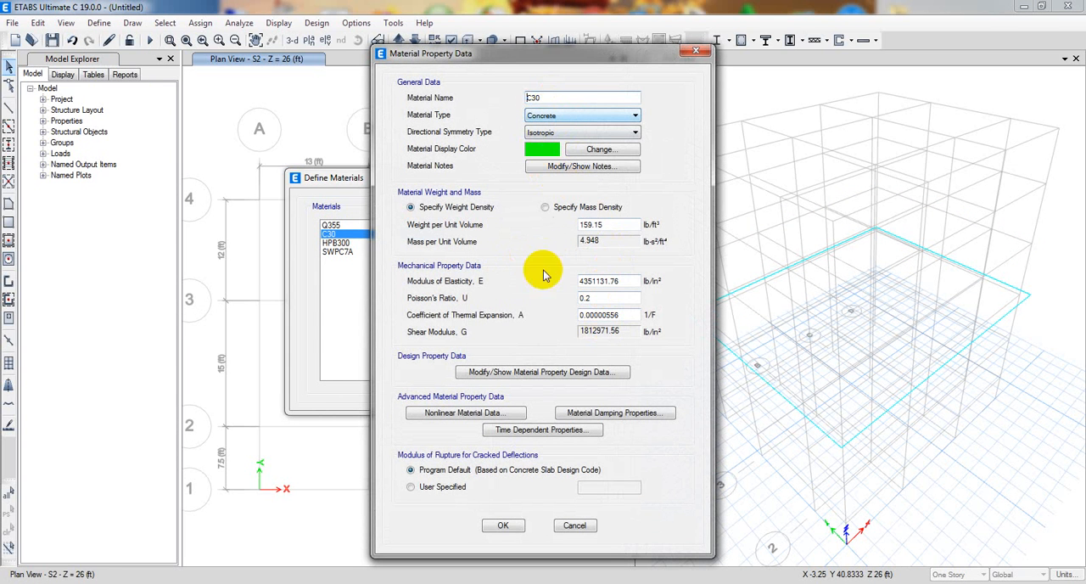
pyautogui.click(543, 371)
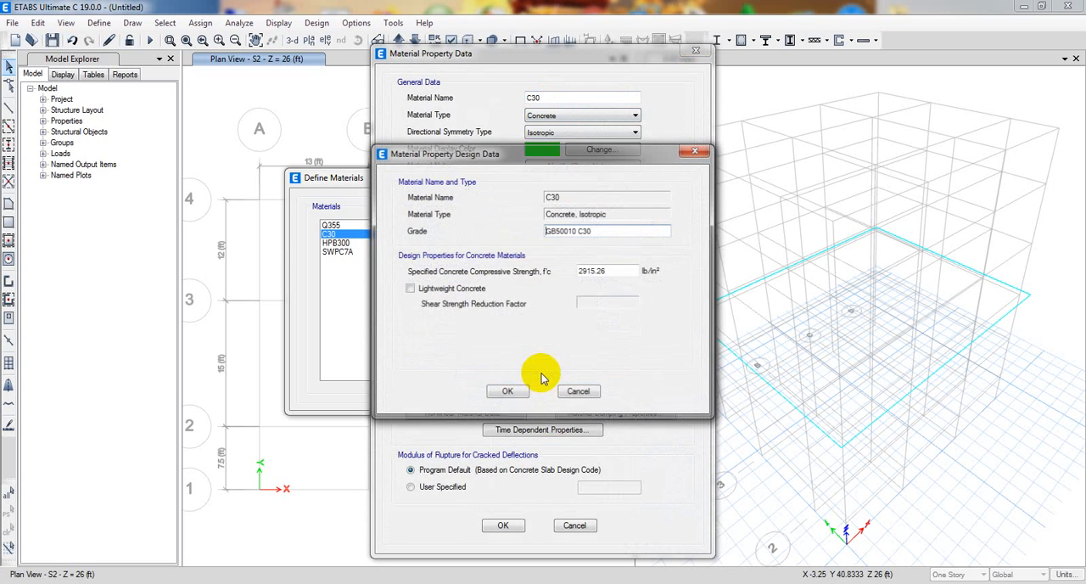
pyautogui.moveTo(579, 271); pyautogui.dragTo(654, 271)
pyautogui.click(613, 273)
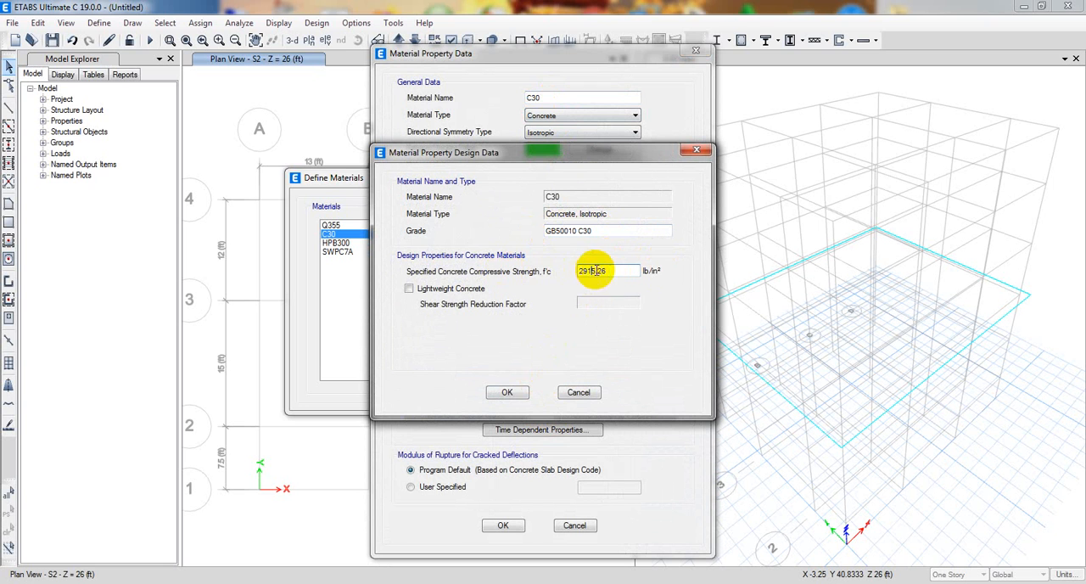
pyautogui.moveTo(611, 271); pyautogui.dragTo(562, 271)
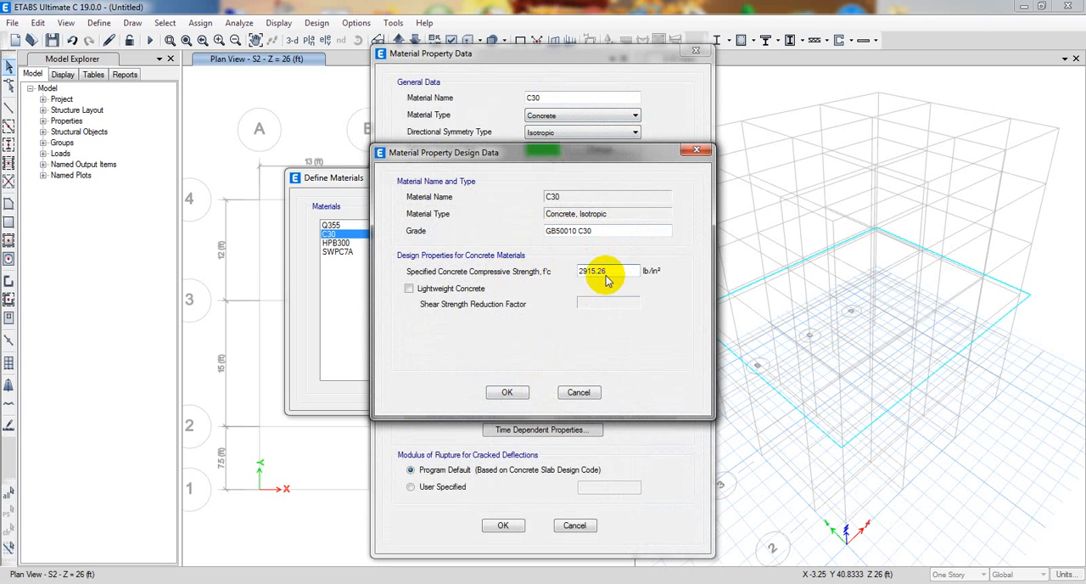
pyautogui.click(587, 270)
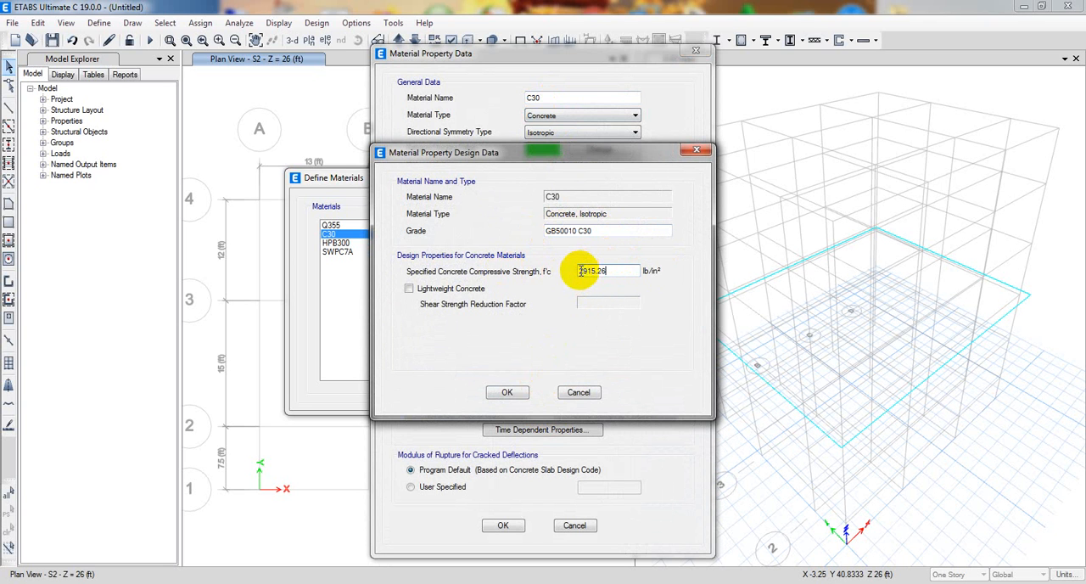
pyautogui.moveTo(587, 271); pyautogui.dragTo(555, 272)
pyautogui.click(583, 270)
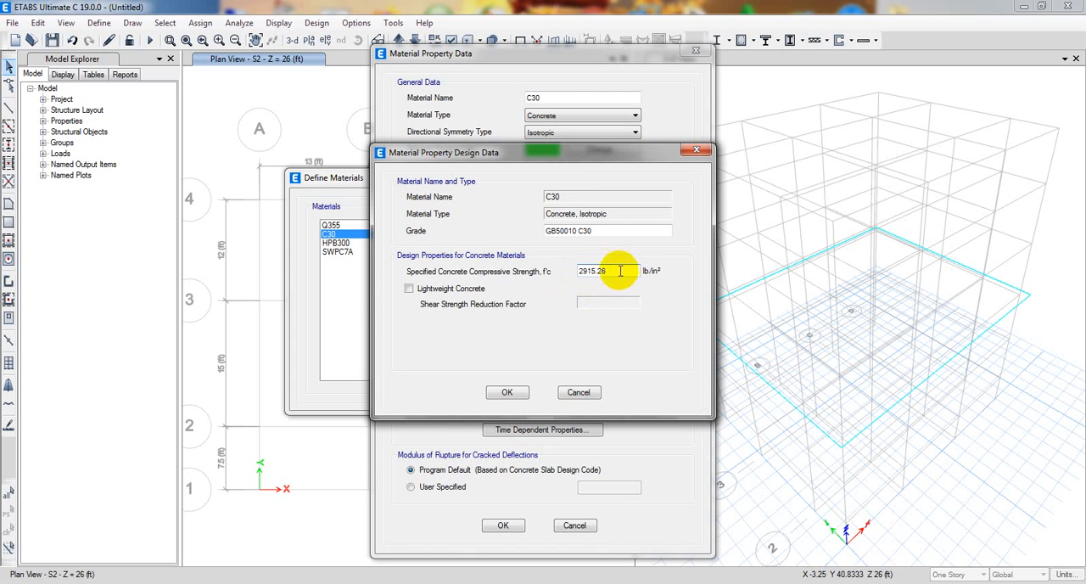
pyautogui.moveTo(619, 271); pyautogui.dragTo(546, 272)
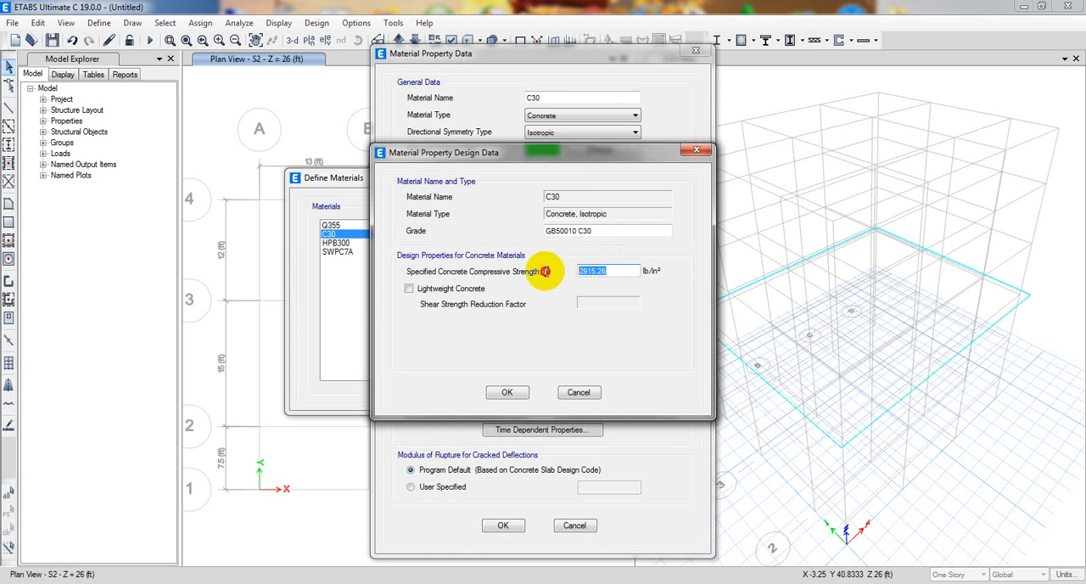
pyautogui.click(577, 394)
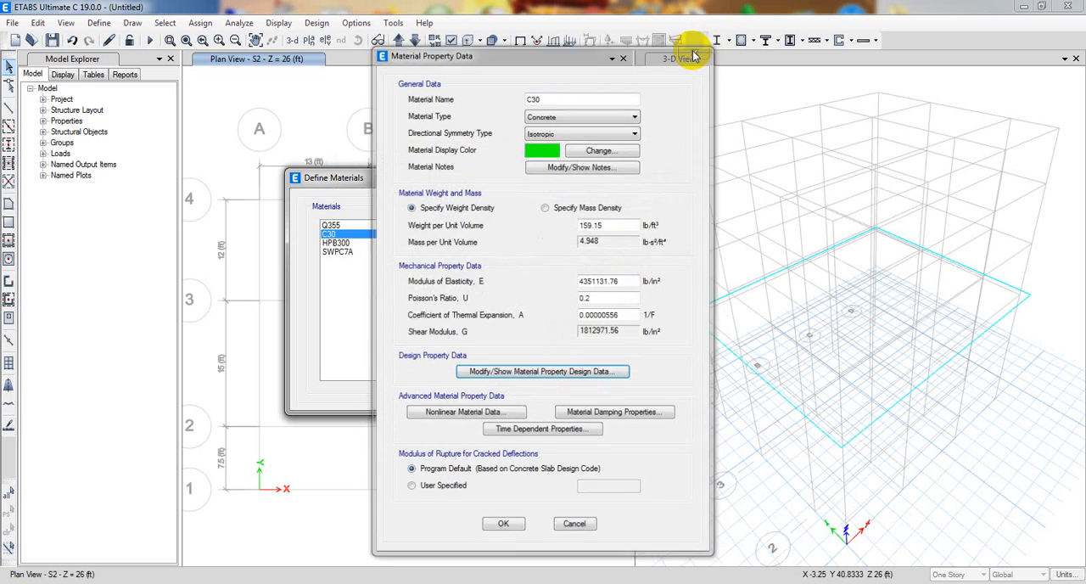
pyautogui.click(696, 52)
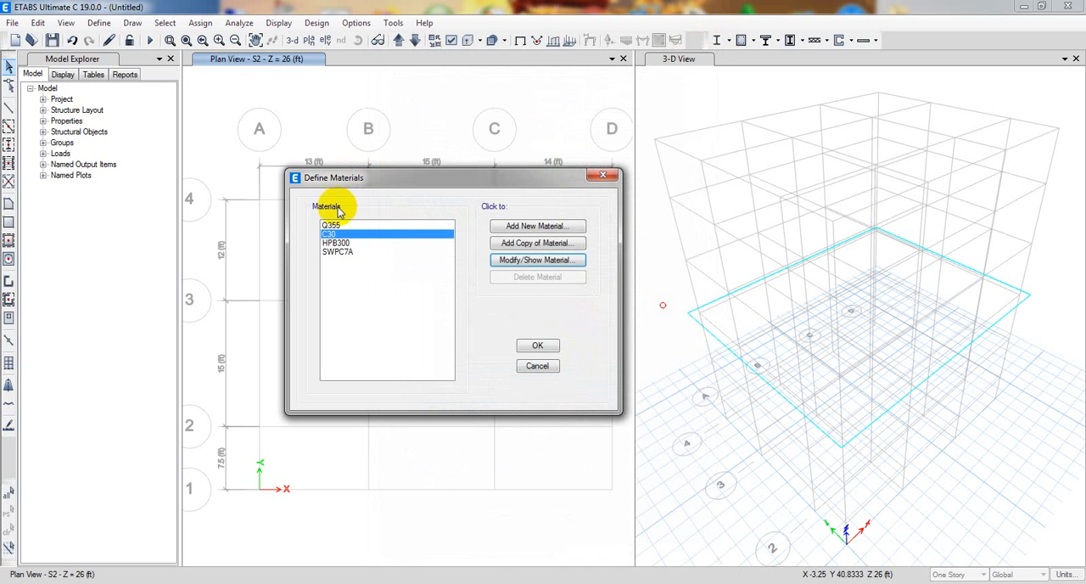
# Add a new material with region United States, type Concrete, standard Customary and grade f'c 3000 psi.
pyautogui.click(528, 229)
pyautogui.click(517, 260)
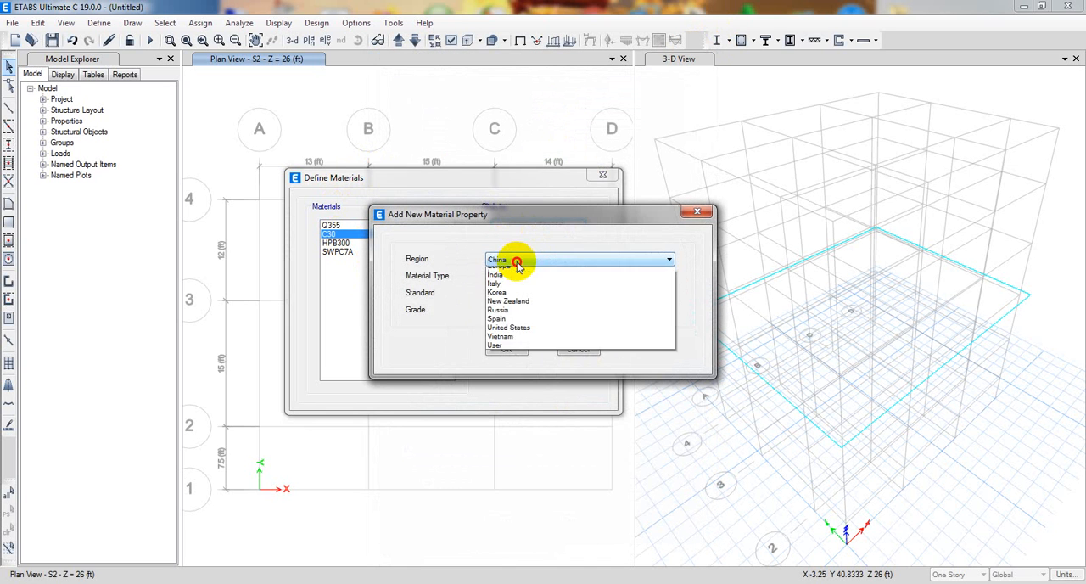
pyautogui.click(532, 222)
pyautogui.moveTo(518, 213); pyautogui.dragTo(786, 172)
pyautogui.click(770, 212)
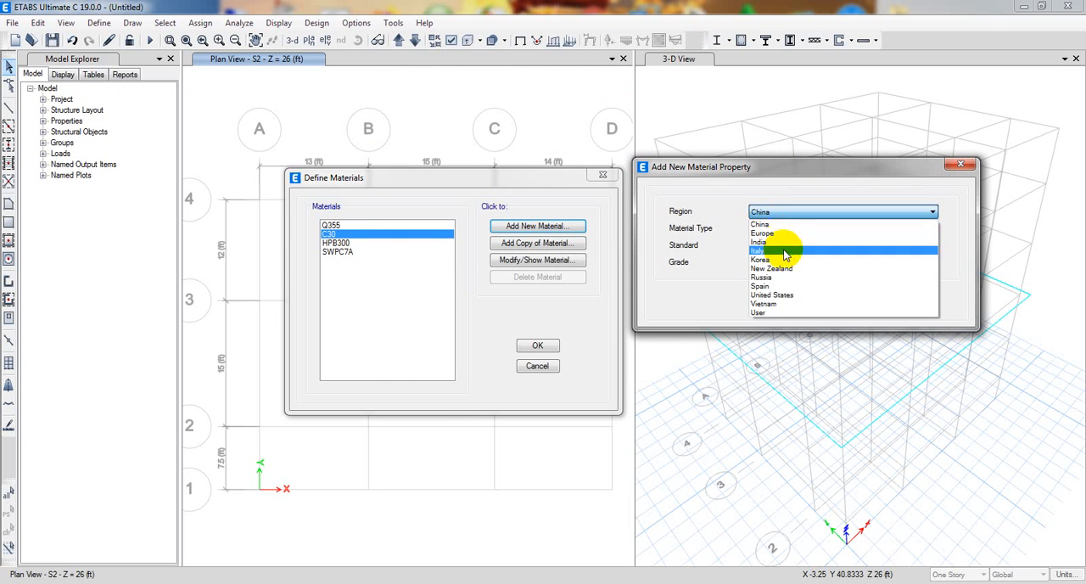
pyautogui.click(787, 294)
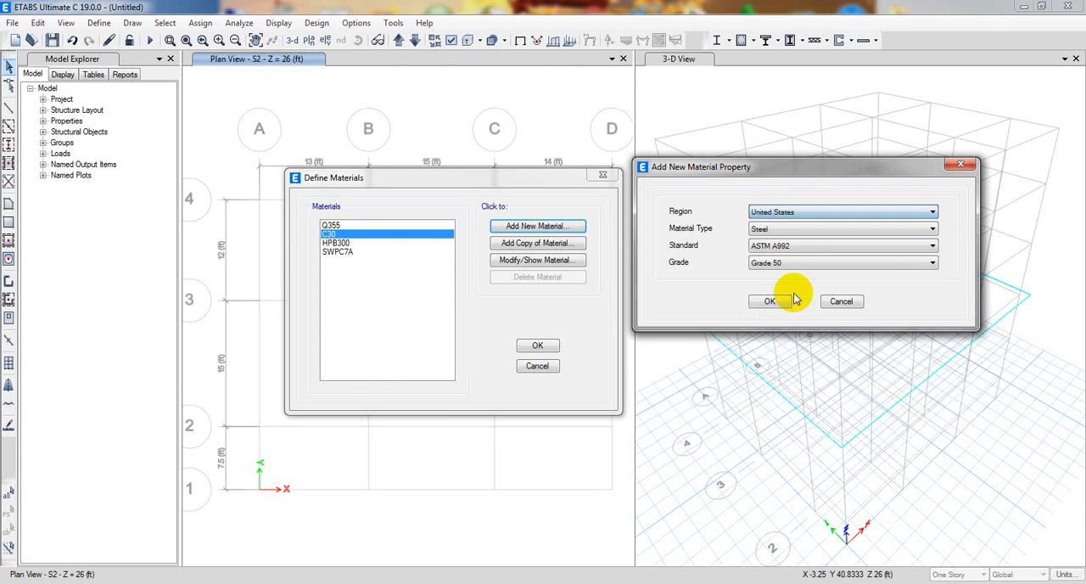
pyautogui.click(782, 230)
pyautogui.click(776, 247)
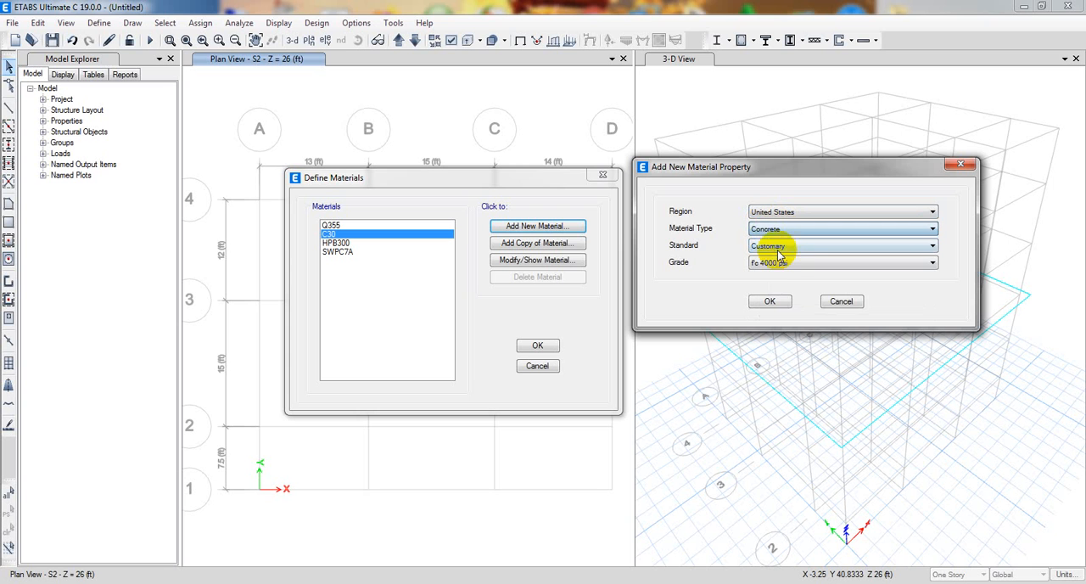
pyautogui.click(792, 264)
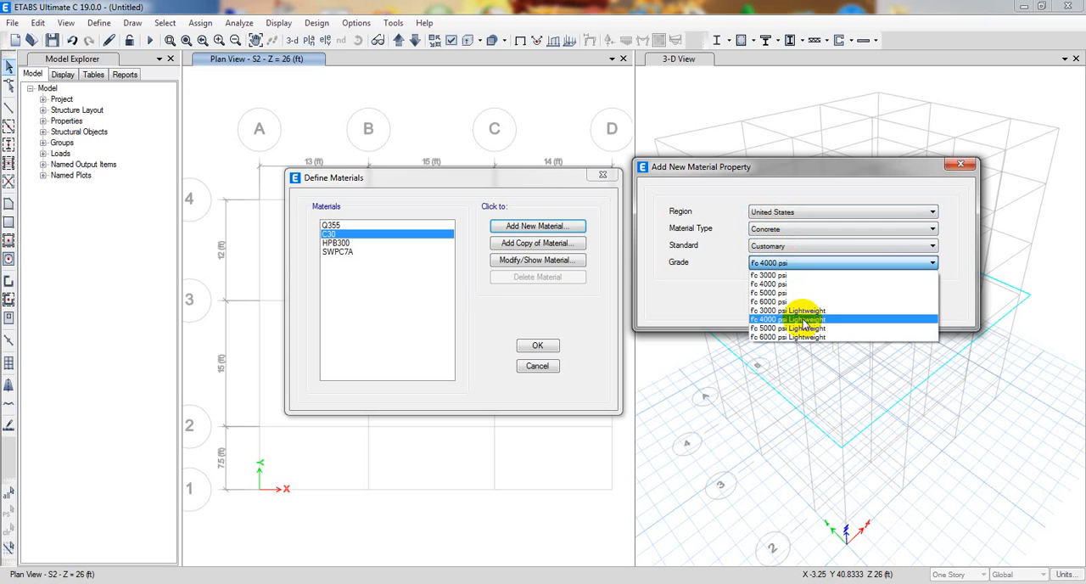
pyautogui.click(780, 276)
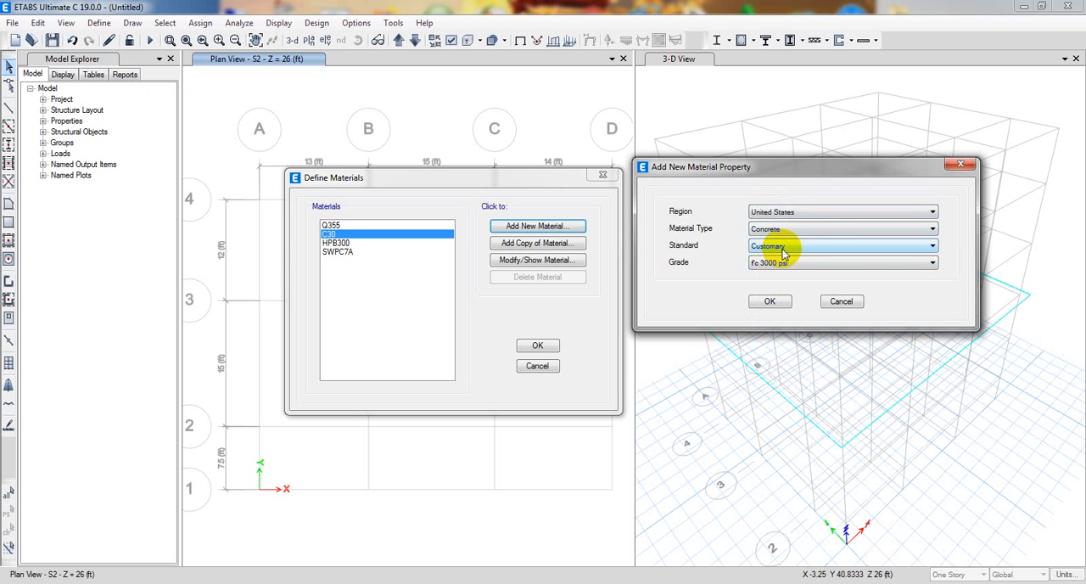
pyautogui.click(768, 302)
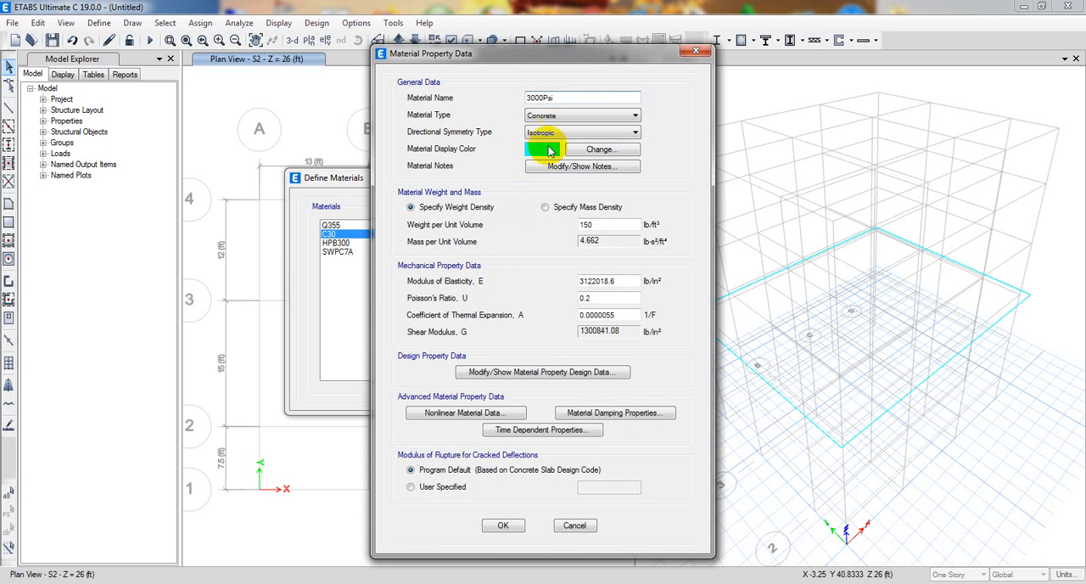
# Check the new concrete's modulus of elasticity, Poisson's ratio and compressive strength, and accept the material.
pyautogui.doubleClick(626, 281)
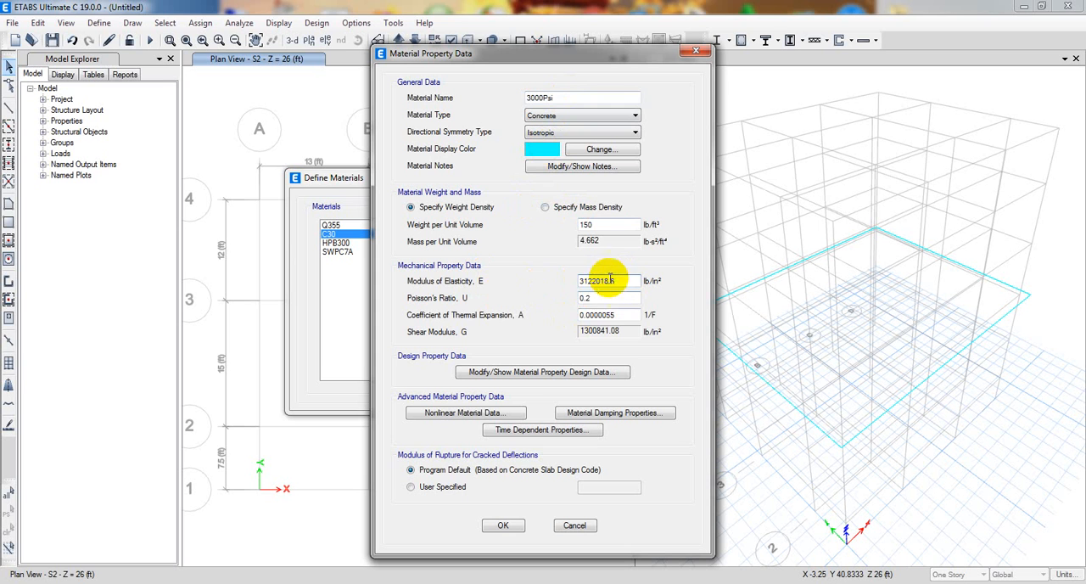
pyautogui.click(609, 298)
pyautogui.click(611, 299)
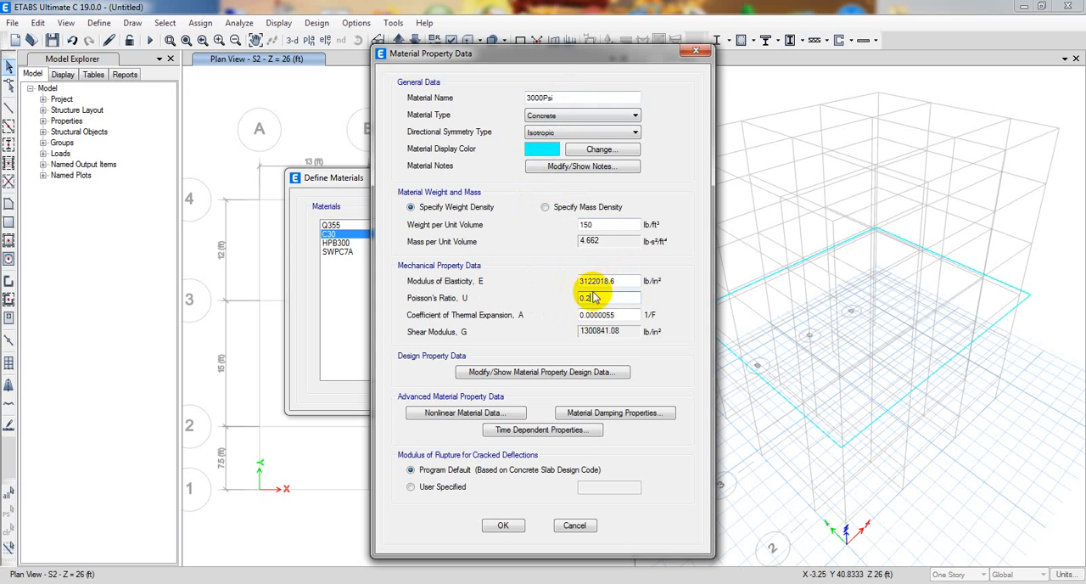
pyautogui.click(461, 380)
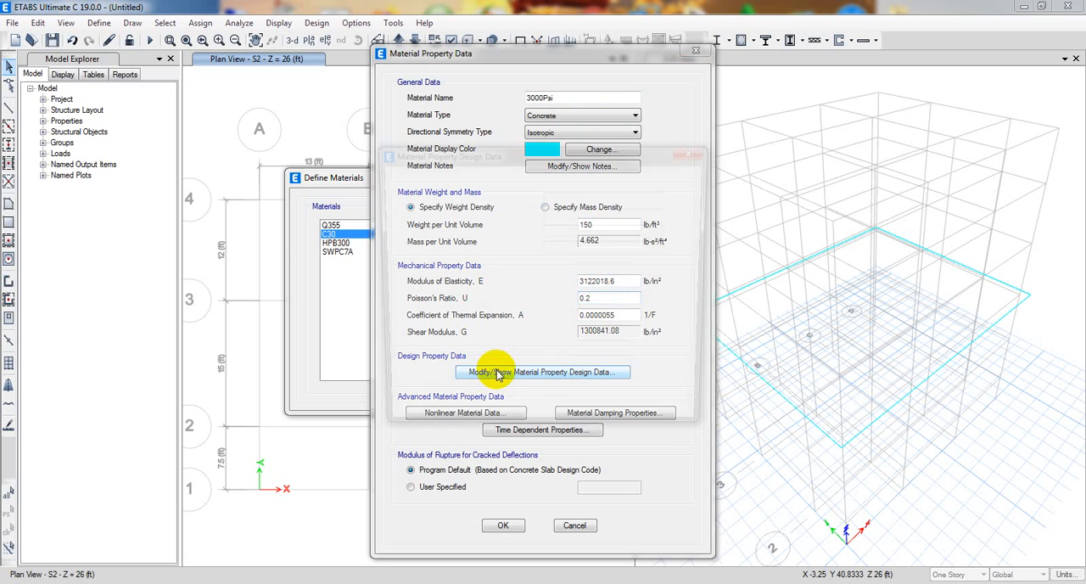
pyautogui.moveTo(608, 268); pyautogui.dragTo(561, 283)
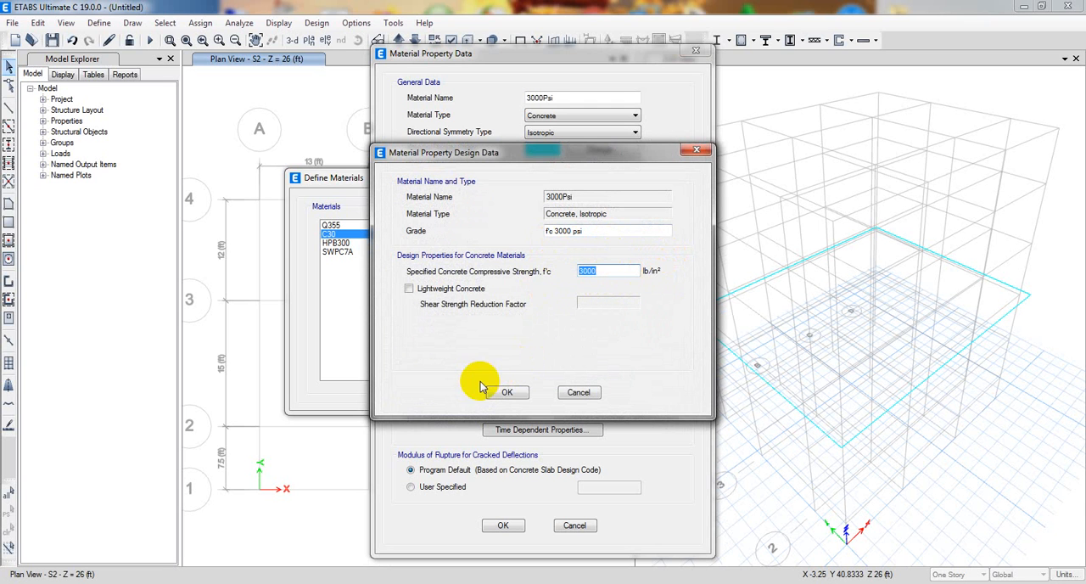
pyautogui.click(506, 392)
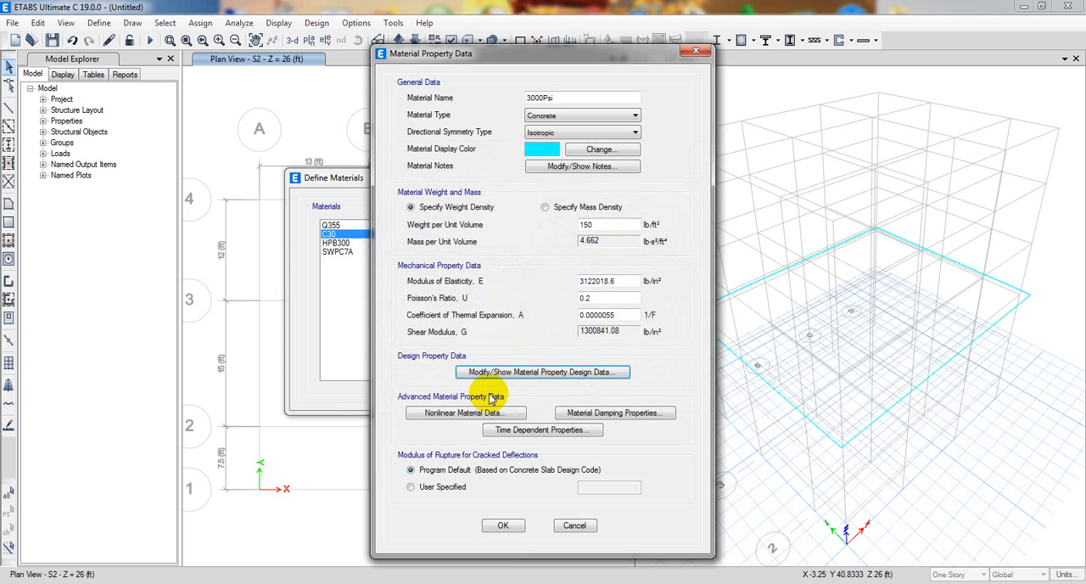
pyautogui.click(499, 526)
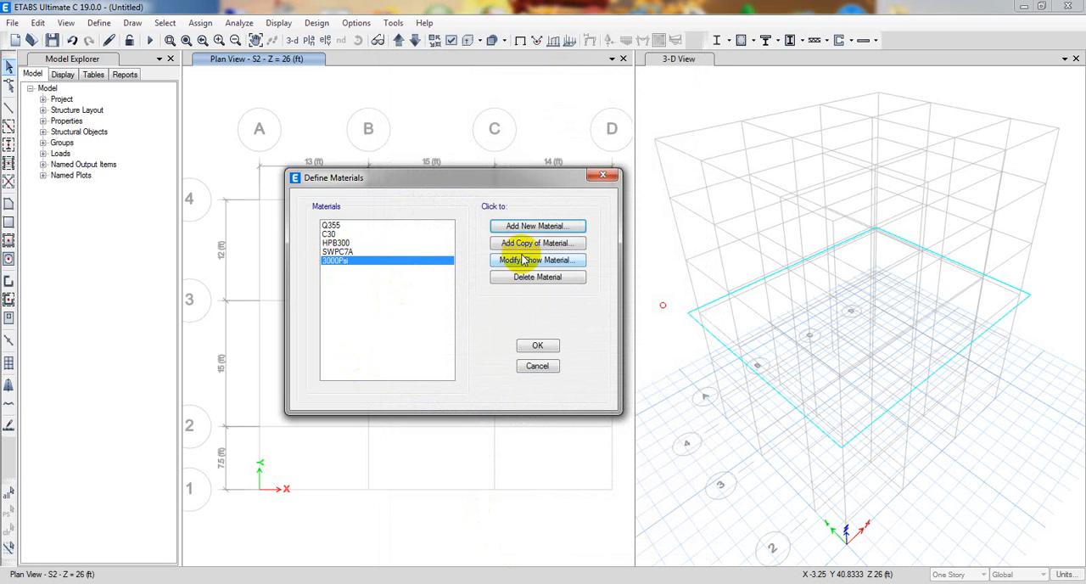
# Start another new material for the United States region with type Rebar, standard ASTM A615 and Grade 60.
pyautogui.click(537, 227)
pyautogui.moveTo(535, 212); pyautogui.dragTo(587, 213)
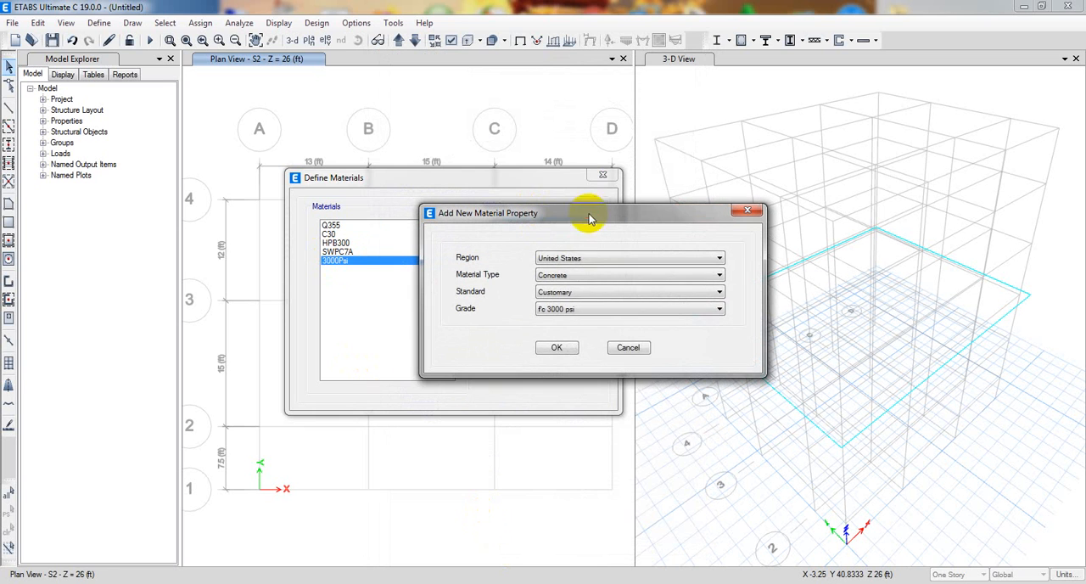
pyautogui.click(582, 258)
pyautogui.click(565, 235)
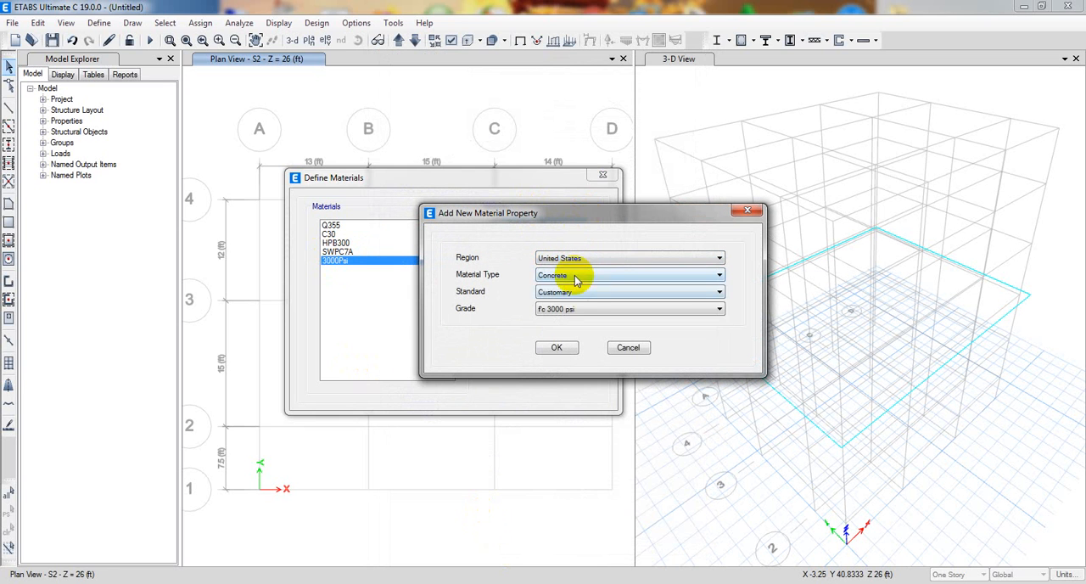
pyautogui.click(574, 276)
pyautogui.click(556, 323)
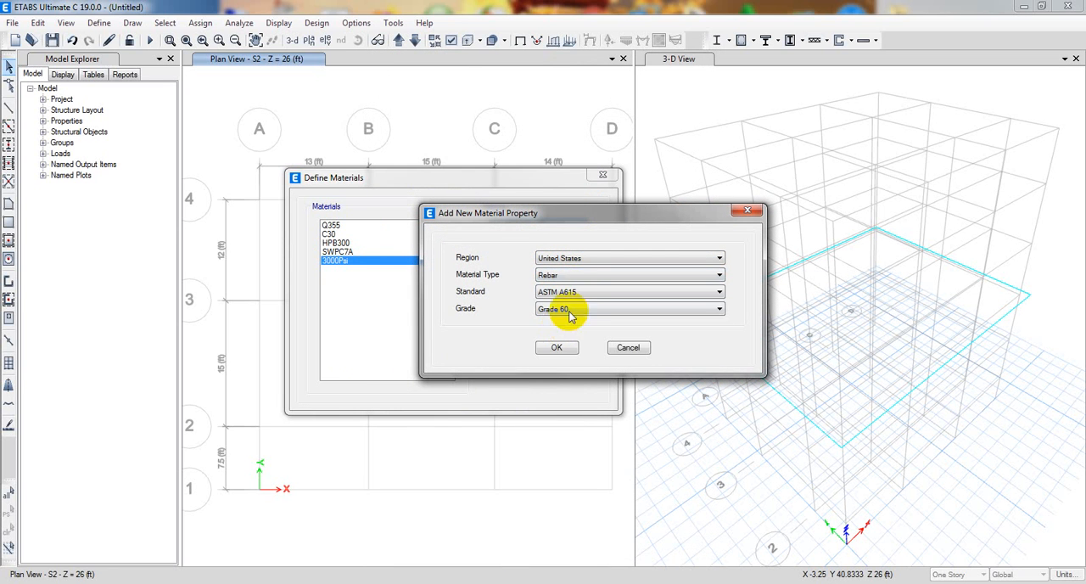
pyautogui.click(577, 312)
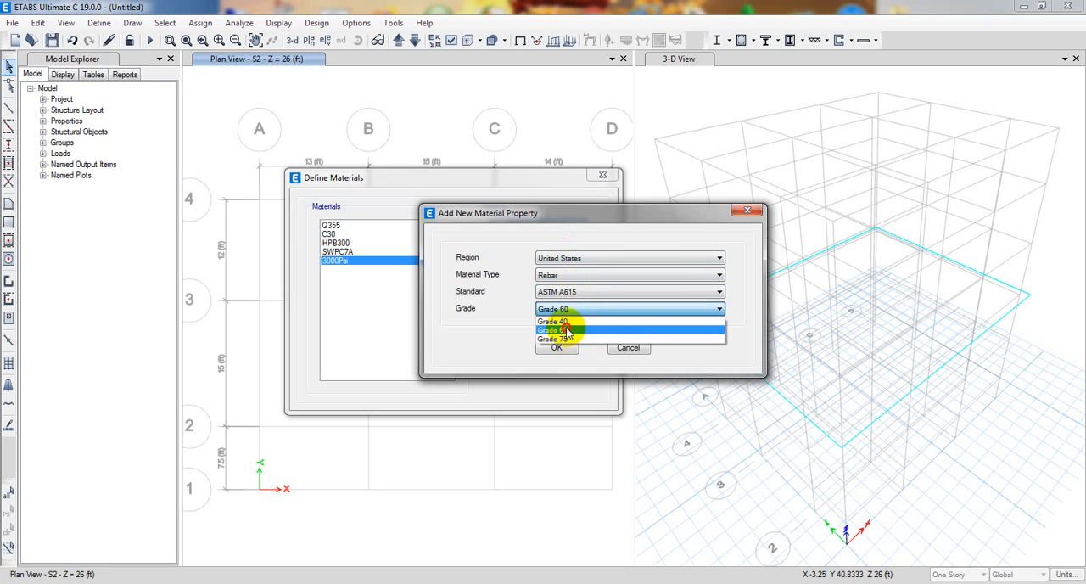
pyautogui.click(567, 330)
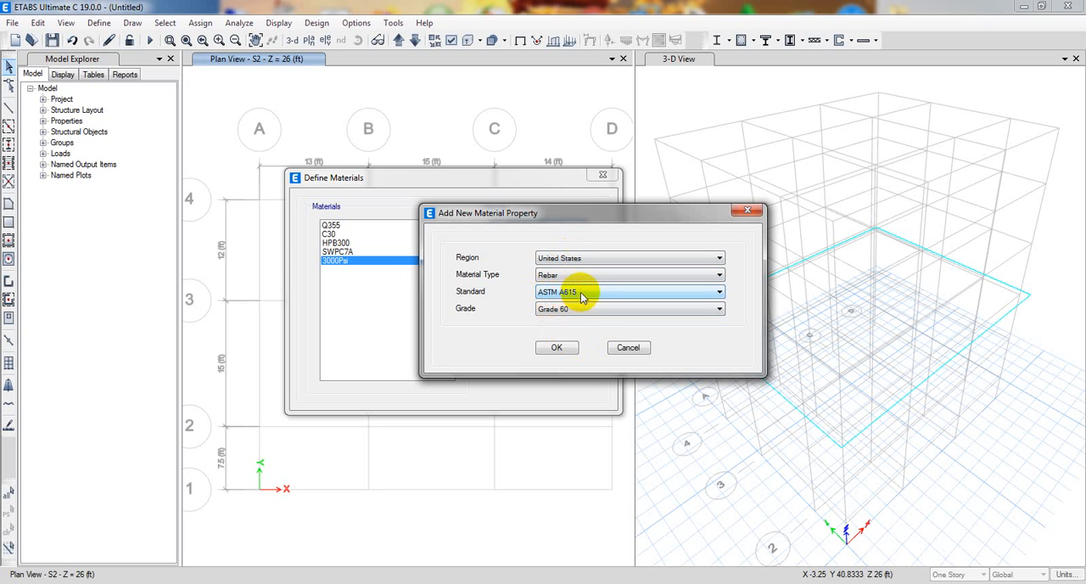
# Change the new rebar material's standard to ASTM A706 with Grade 60.
pyautogui.click(573, 292)
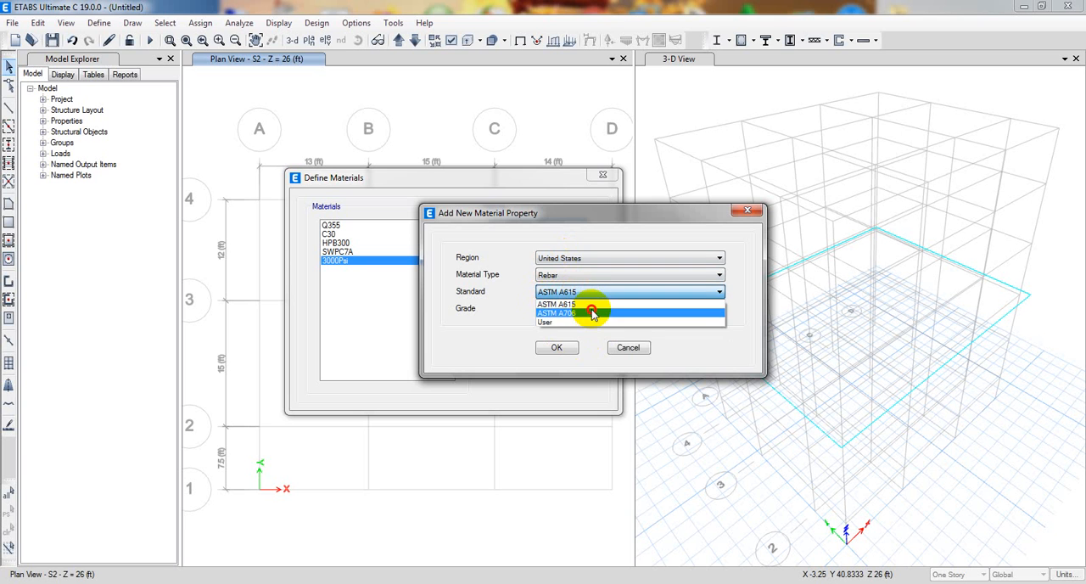
pyautogui.click(588, 312)
pyautogui.click(587, 308)
pyautogui.click(567, 321)
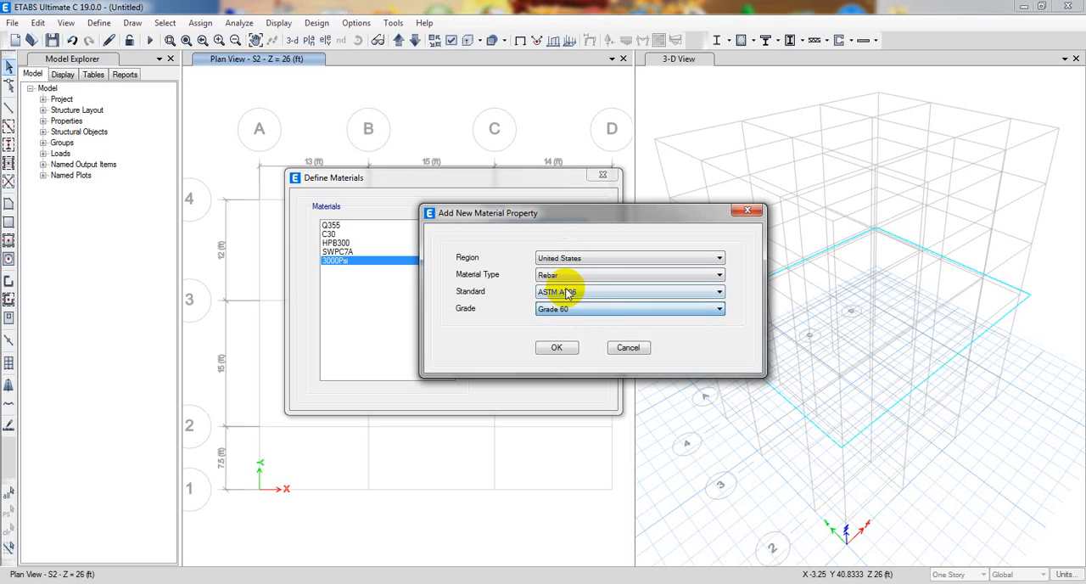
# Set the new rebar material's standard to ASTM A615 with Grade 60 and create the material.
pyautogui.click(577, 292)
pyautogui.click(578, 325)
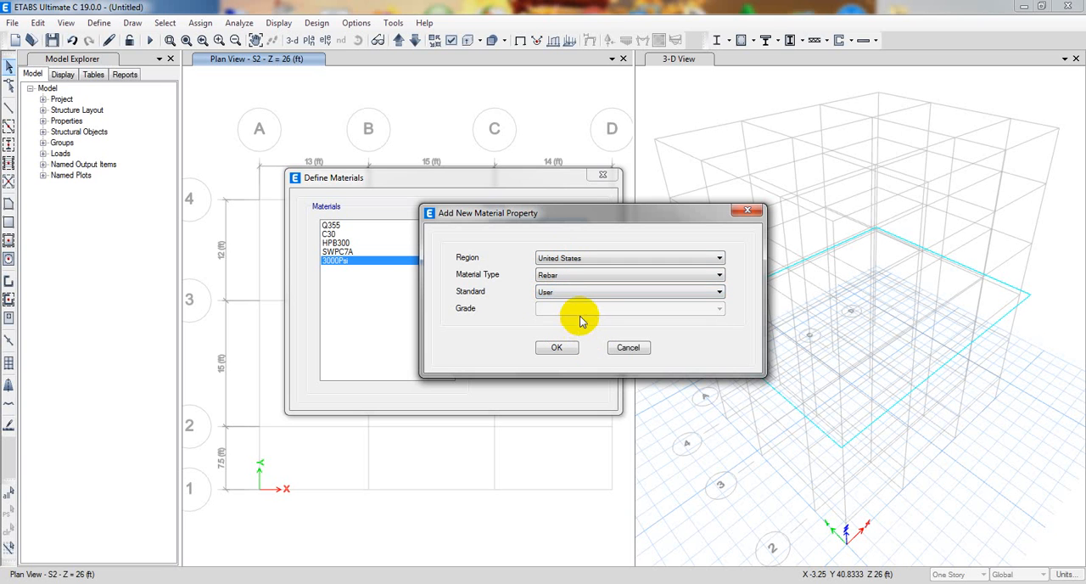
pyautogui.click(564, 277)
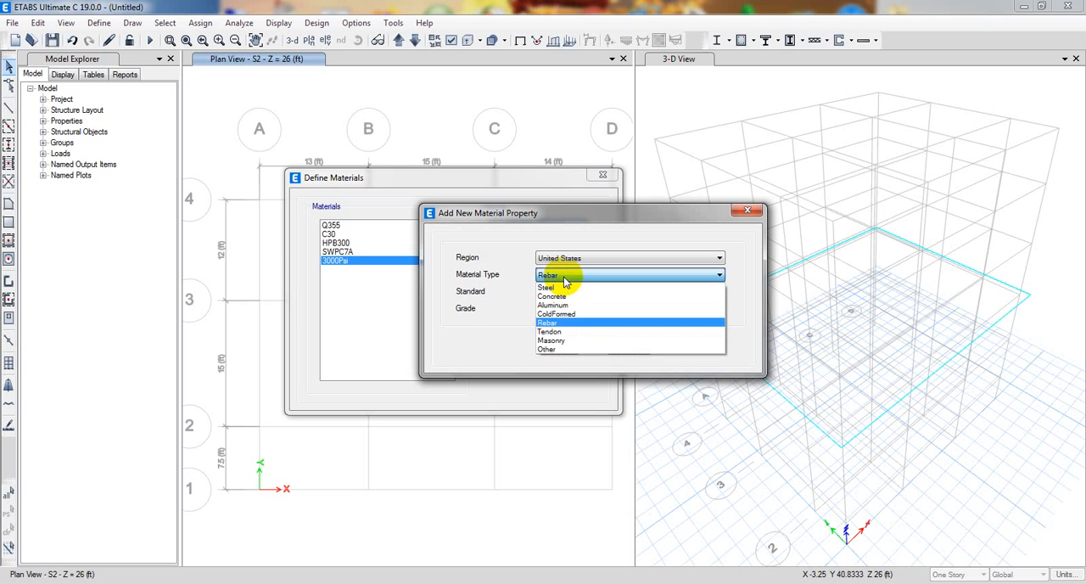
pyautogui.click(569, 324)
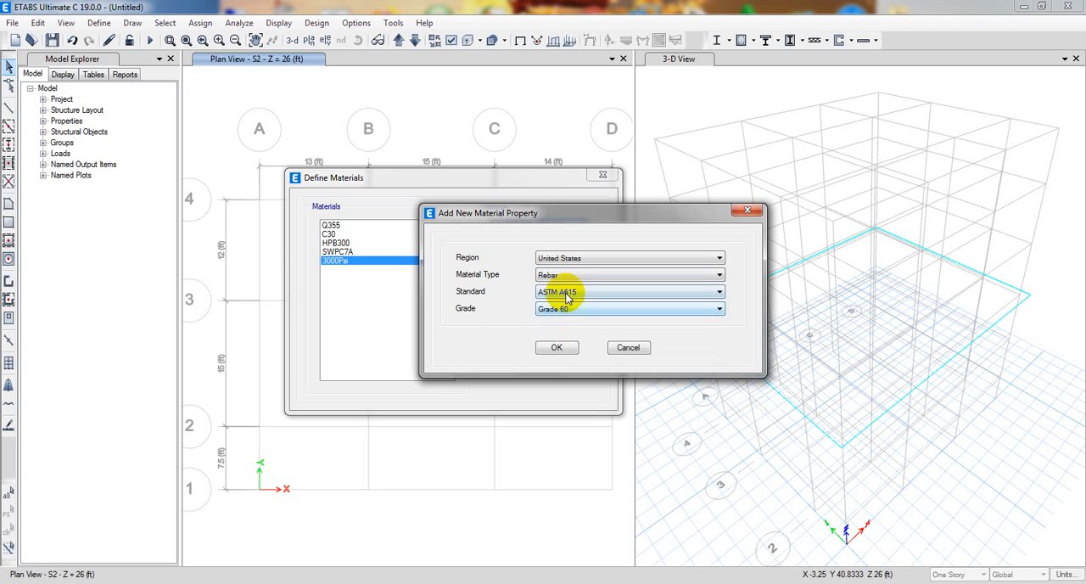
pyautogui.click(567, 294)
pyautogui.click(571, 303)
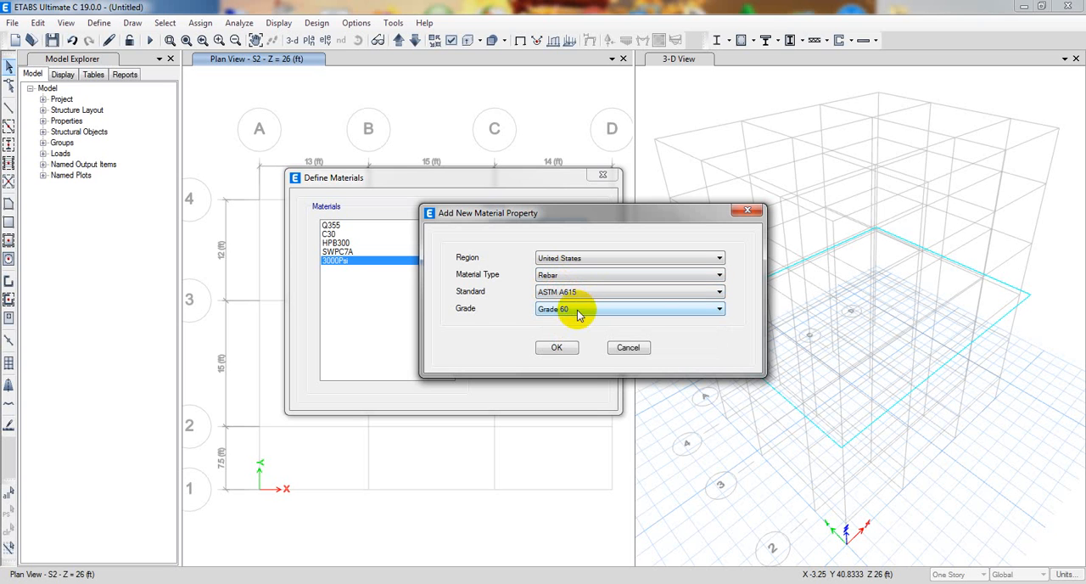
pyautogui.click(582, 310)
pyautogui.click(576, 328)
pyautogui.click(558, 348)
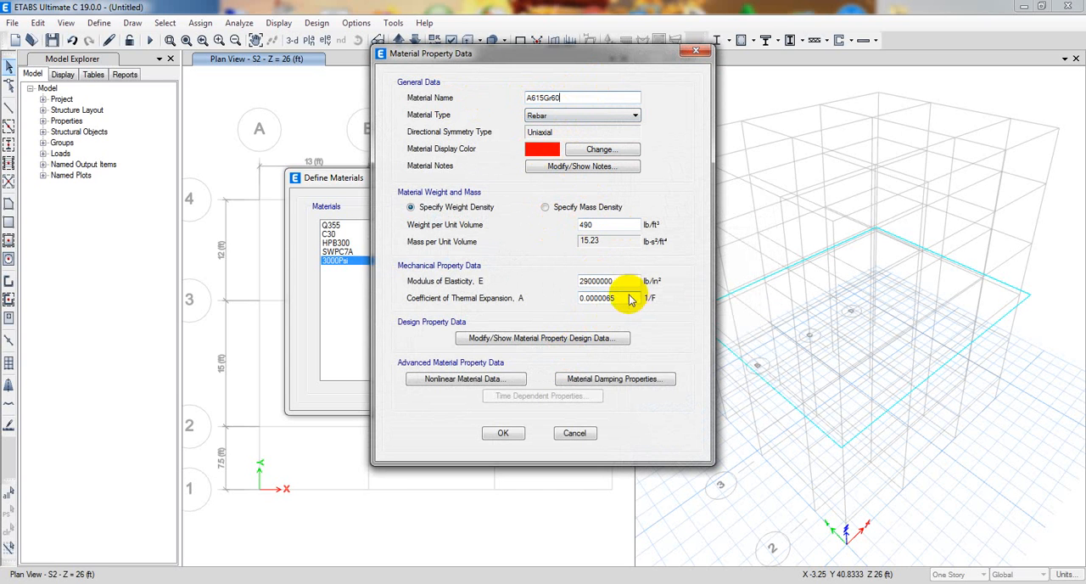
# Check the new rebar's modulus of elasticity and its minimum yield and tensile strengths, and accept the material.
pyautogui.doubleClick(607, 281)
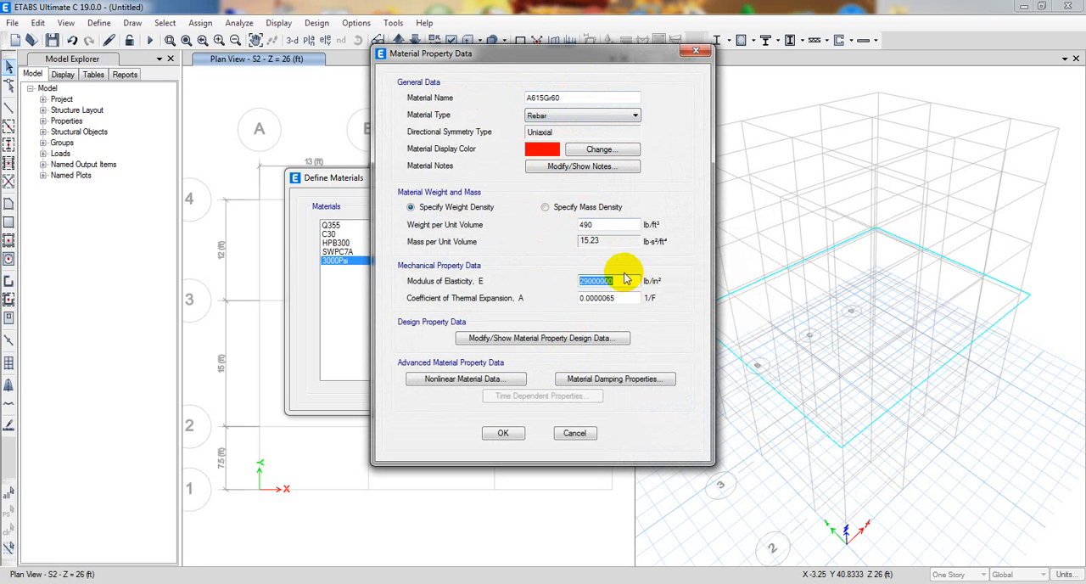
pyautogui.click(548, 337)
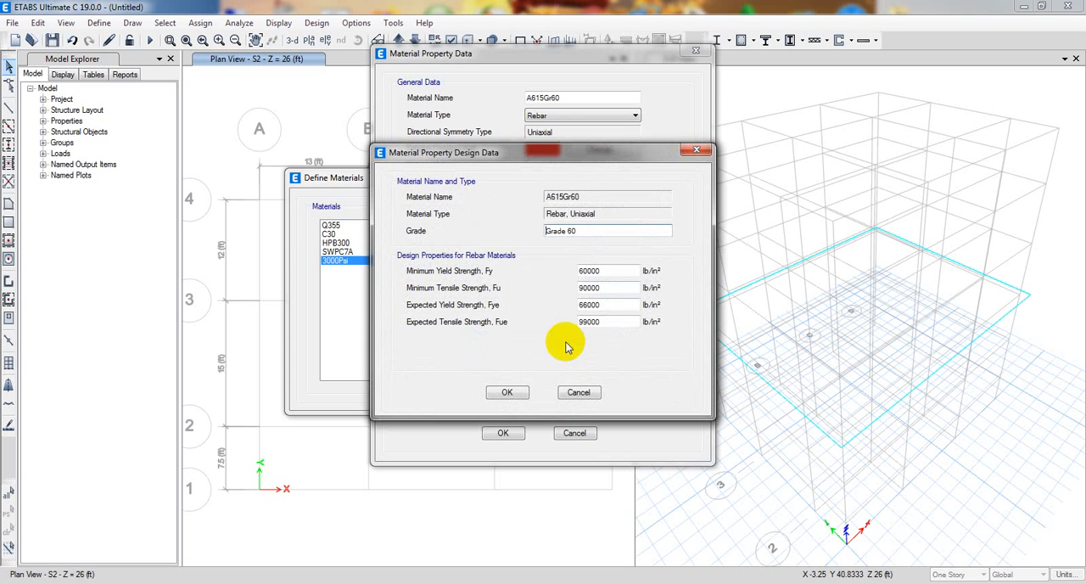
pyautogui.doubleClick(629, 269)
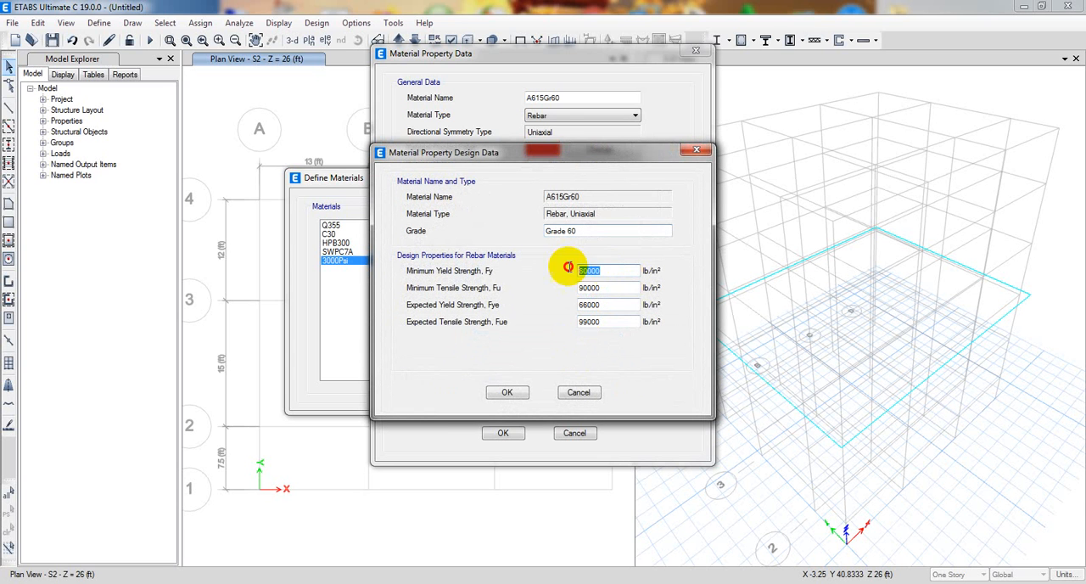
pyautogui.doubleClick(607, 286)
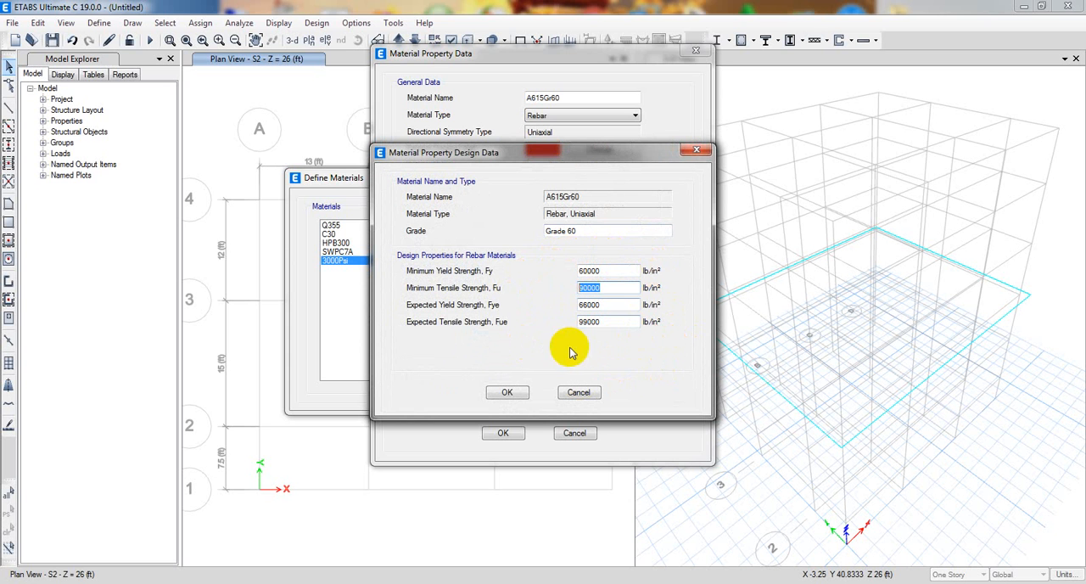
pyautogui.click(506, 392)
pyautogui.click(503, 432)
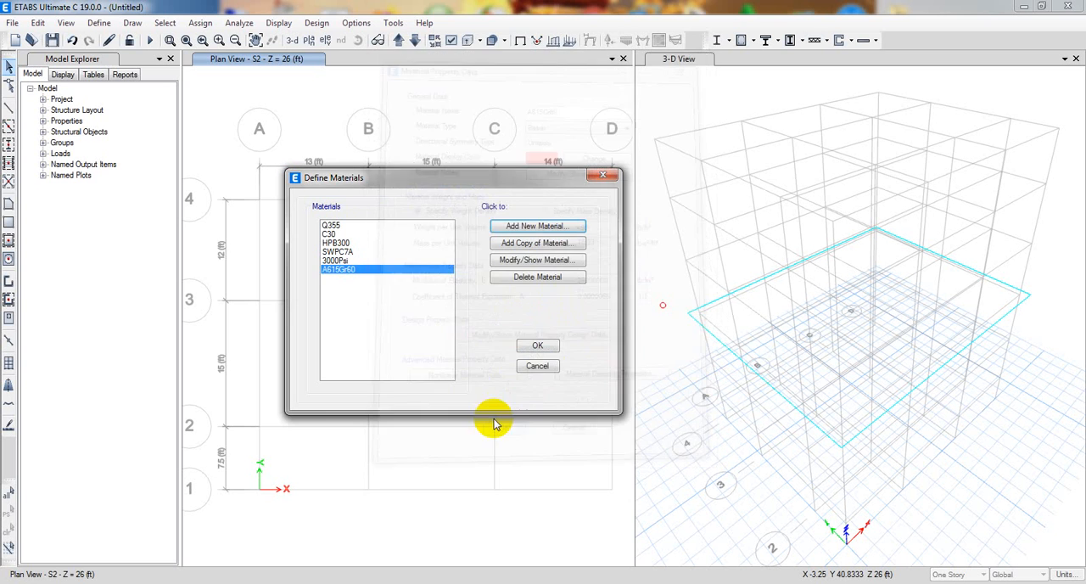
# Review the 3000Psi and A615Gr60 entries among the defined materials and accept the material definitions.
pyautogui.click(339, 261)
pyautogui.click(340, 270)
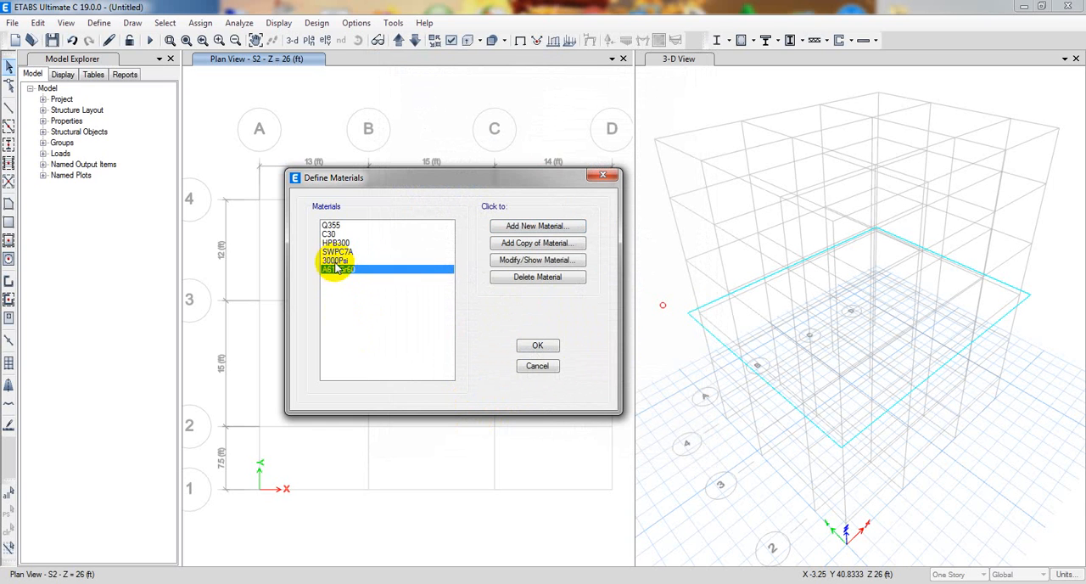
pyautogui.click(338, 262)
pyautogui.click(339, 271)
pyautogui.click(338, 261)
pyautogui.click(341, 270)
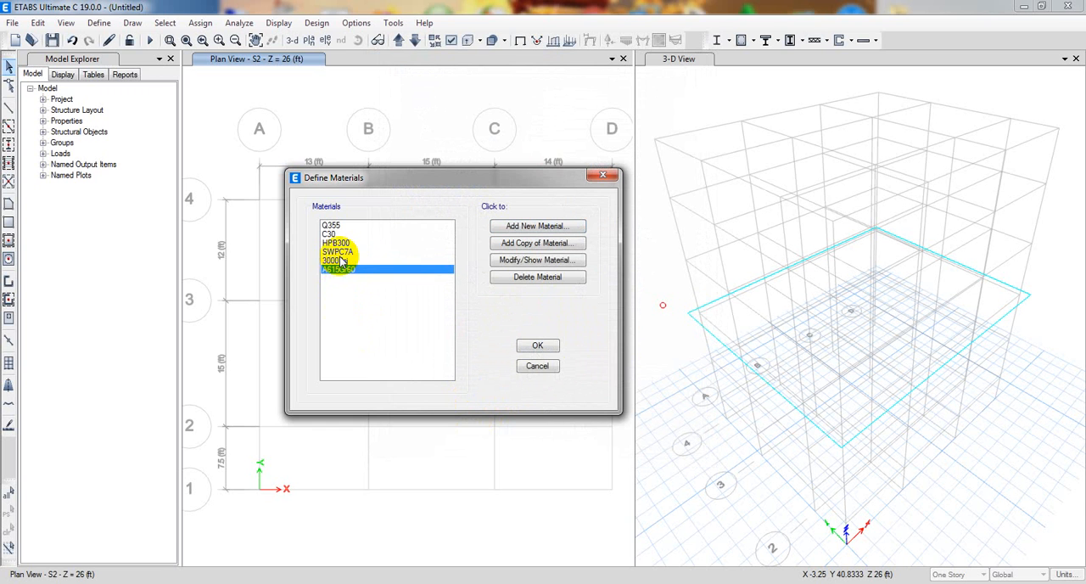
pyautogui.click(342, 259)
pyautogui.click(343, 269)
pyautogui.click(533, 346)
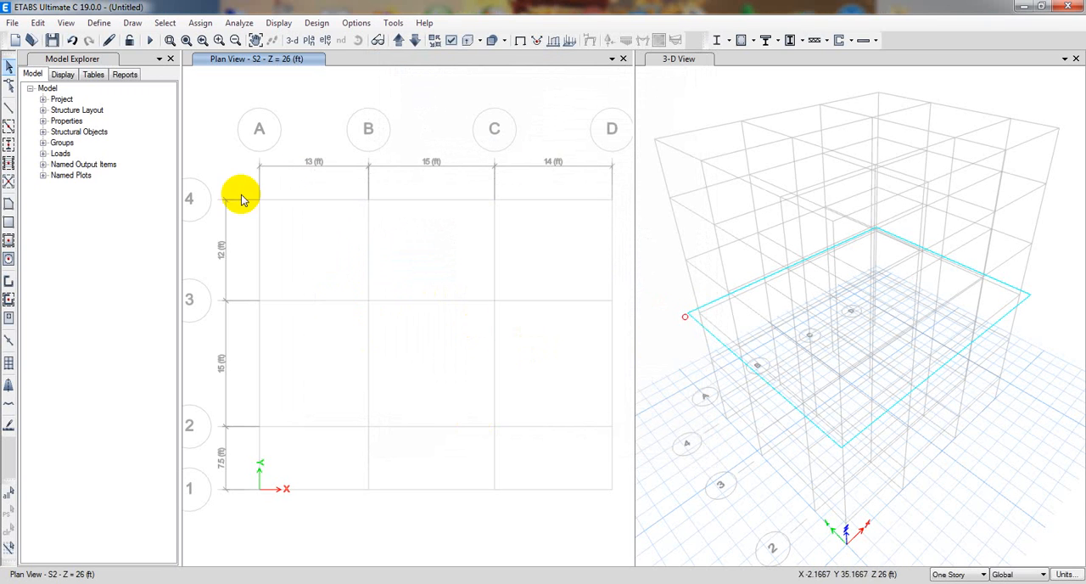
# Delete the default frame sections whose names start with A-, Conc or Steel in one multiple deletion.
pyautogui.click(99, 22)
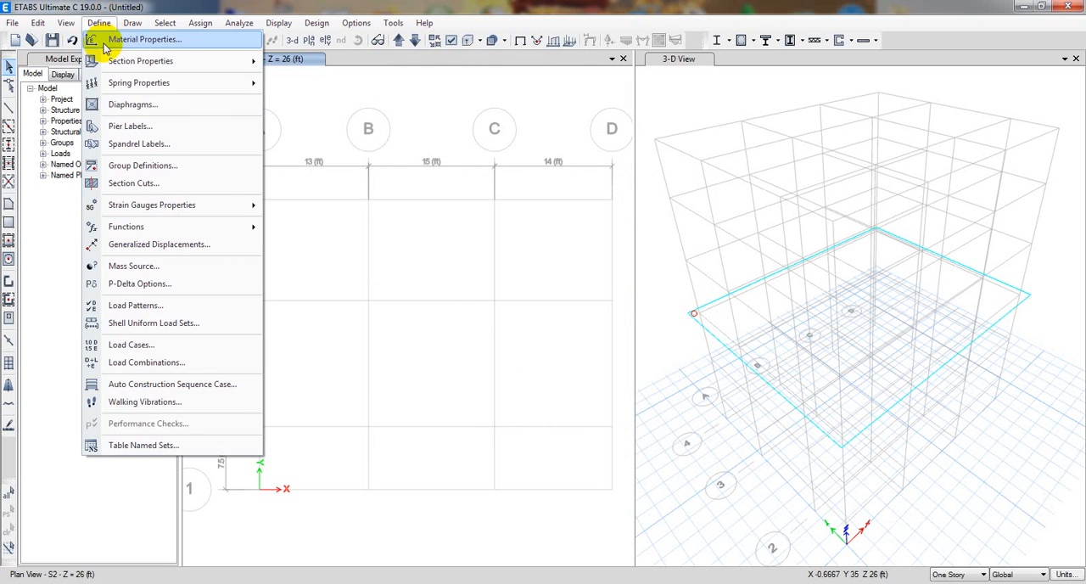
pyautogui.moveTo(146, 62)
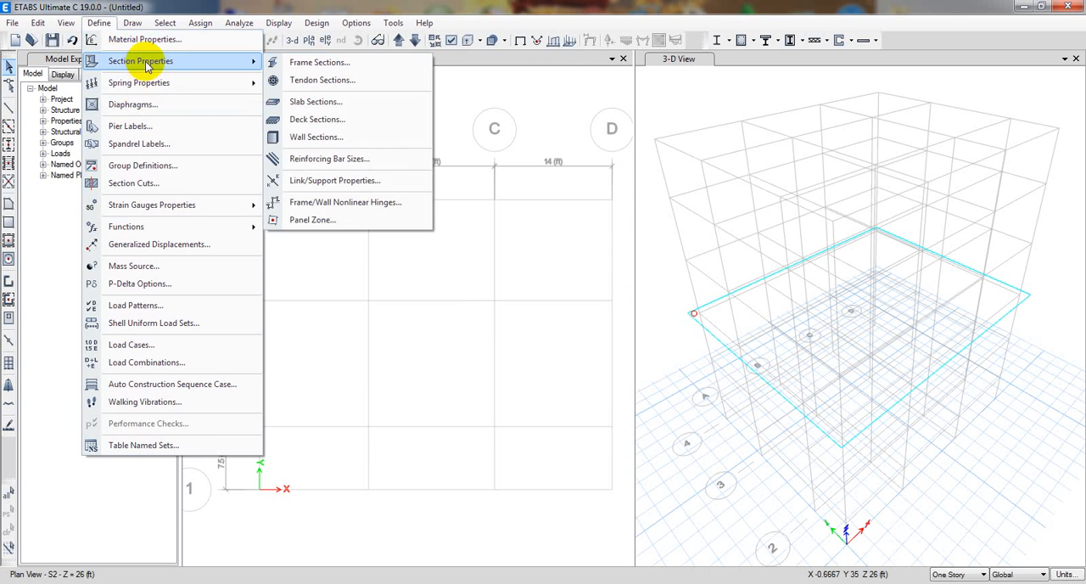
pyautogui.click(338, 64)
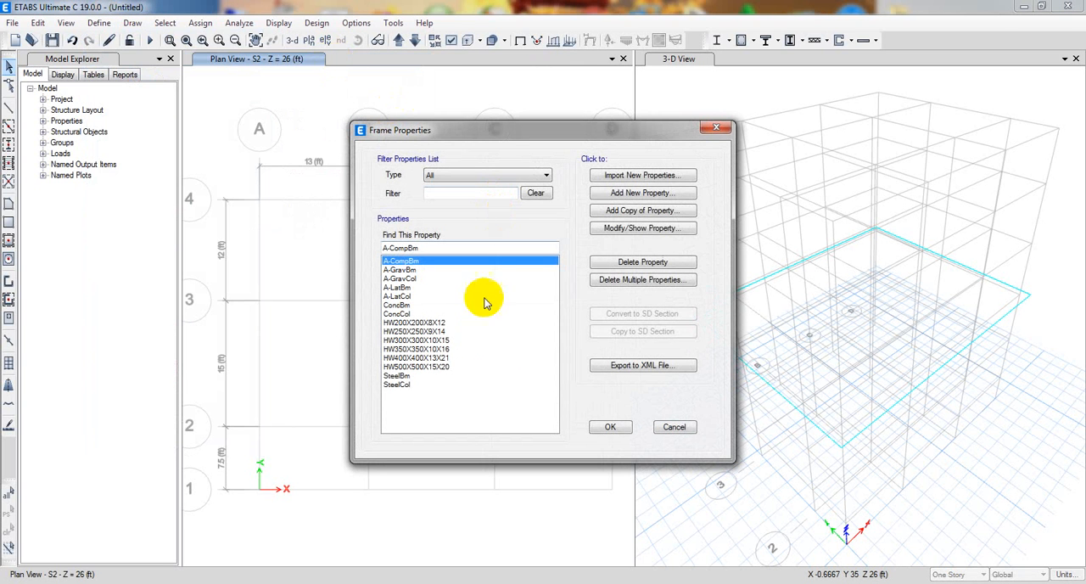
pyautogui.click(423, 386)
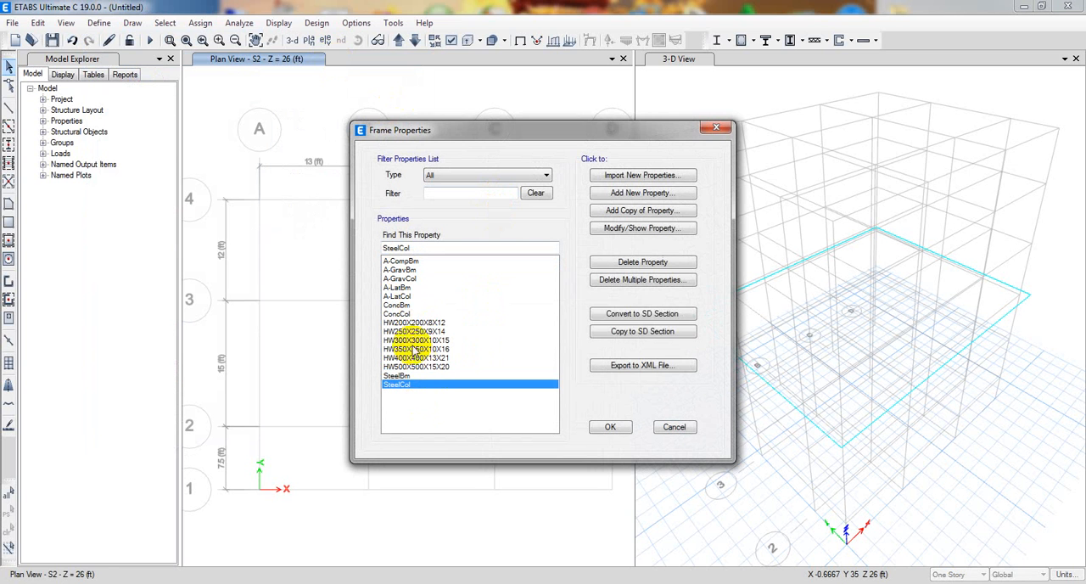
pyautogui.click(635, 282)
pyautogui.moveTo(494, 240); pyautogui.dragTo(512, 310)
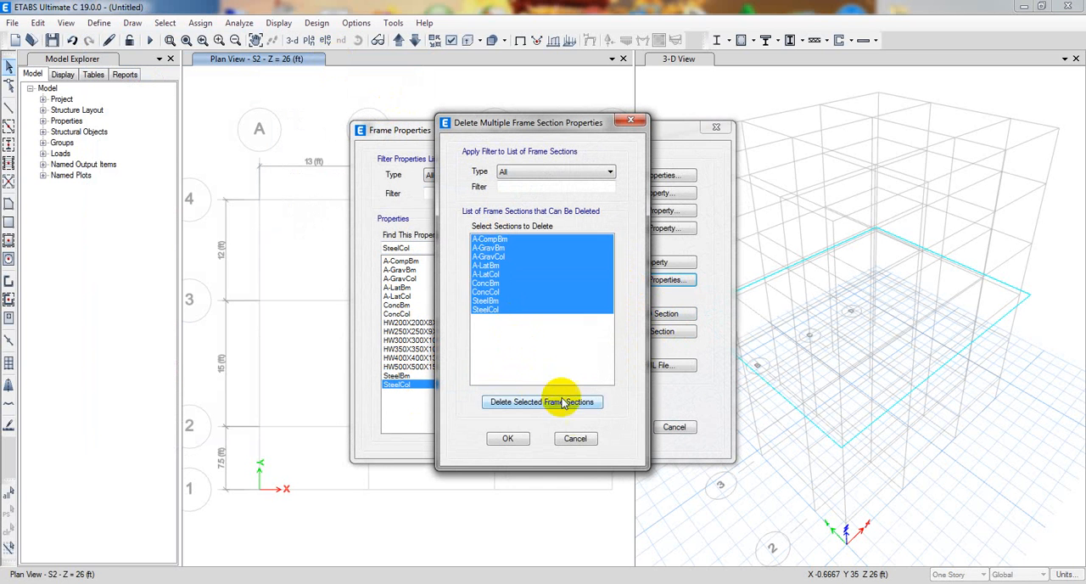
pyautogui.click(562, 402)
# Try to delete all remaining HW frame sections, from HW200X200X8X12 to HW500X500X15X20, and accept the deletions.
pyautogui.moveTo(496, 240); pyautogui.dragTo(515, 335)
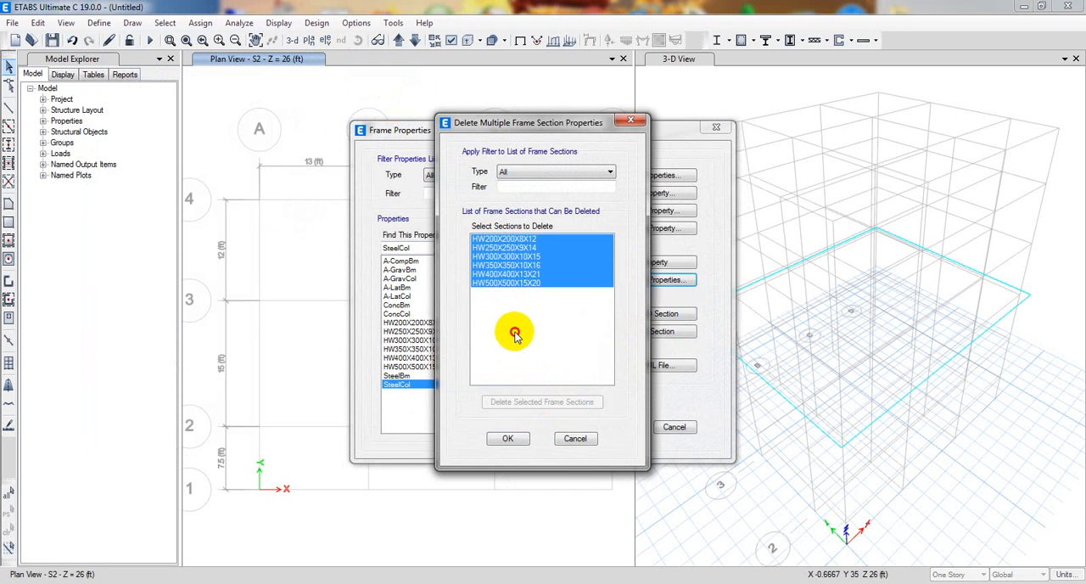
pyautogui.click(530, 404)
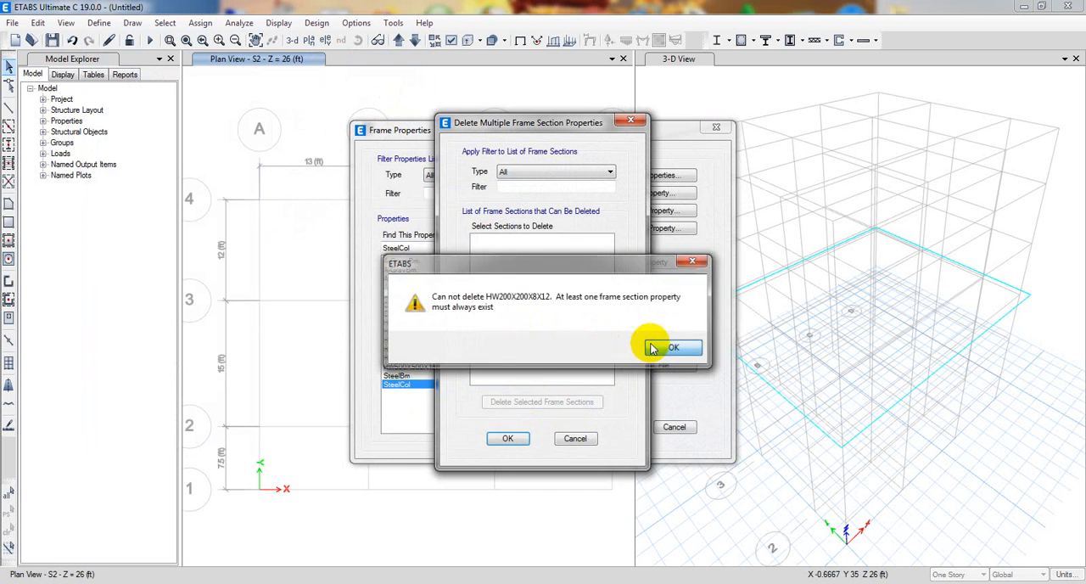
pyautogui.click(653, 348)
pyautogui.click(507, 438)
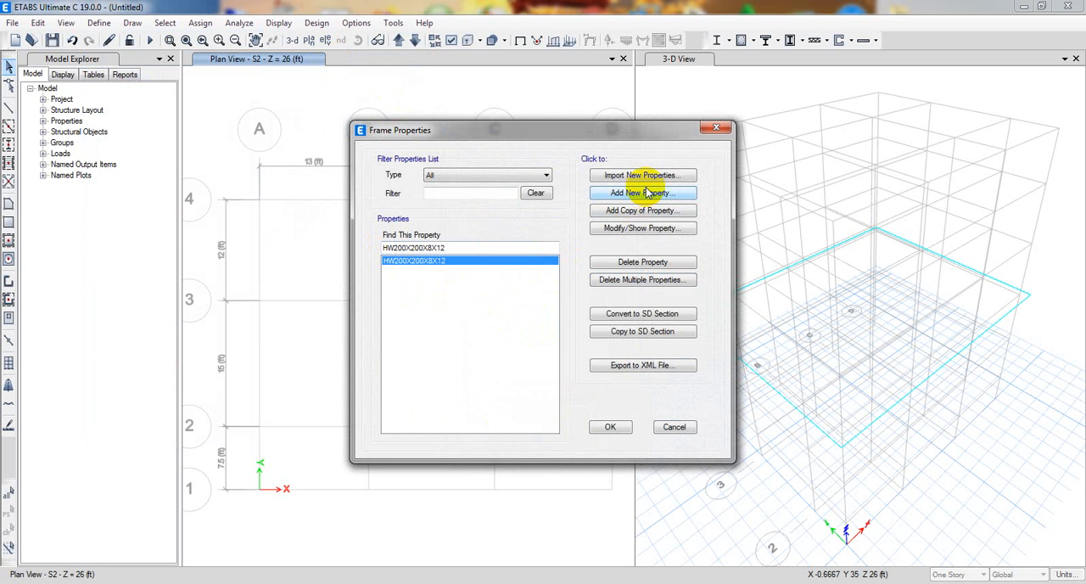
# Add a Concrete Rectangular frame section named B(10X15) with a depth of 15 in and a width of 10 in.
pyautogui.click(647, 194)
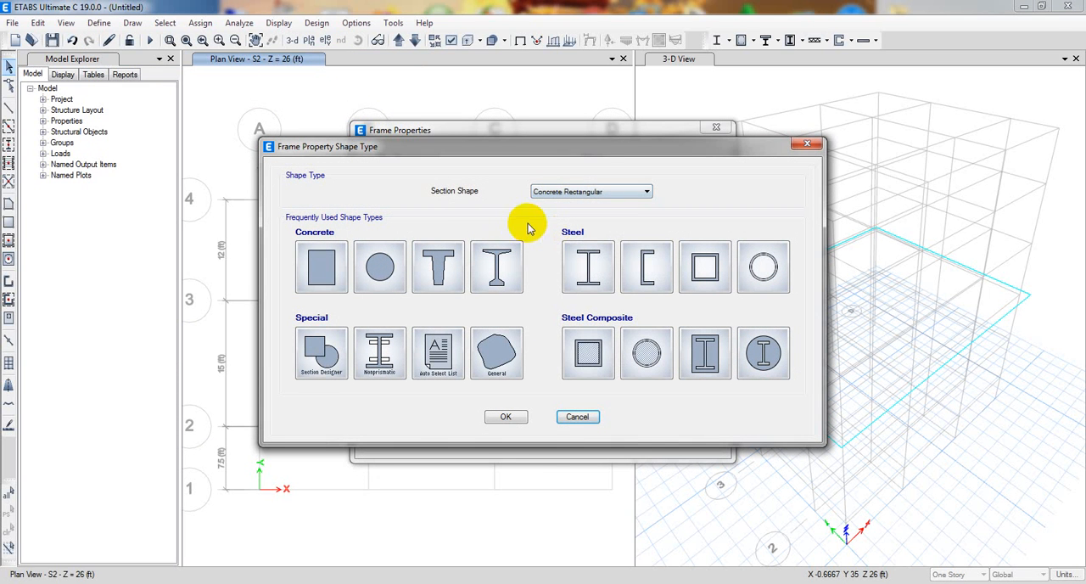
pyautogui.click(625, 198)
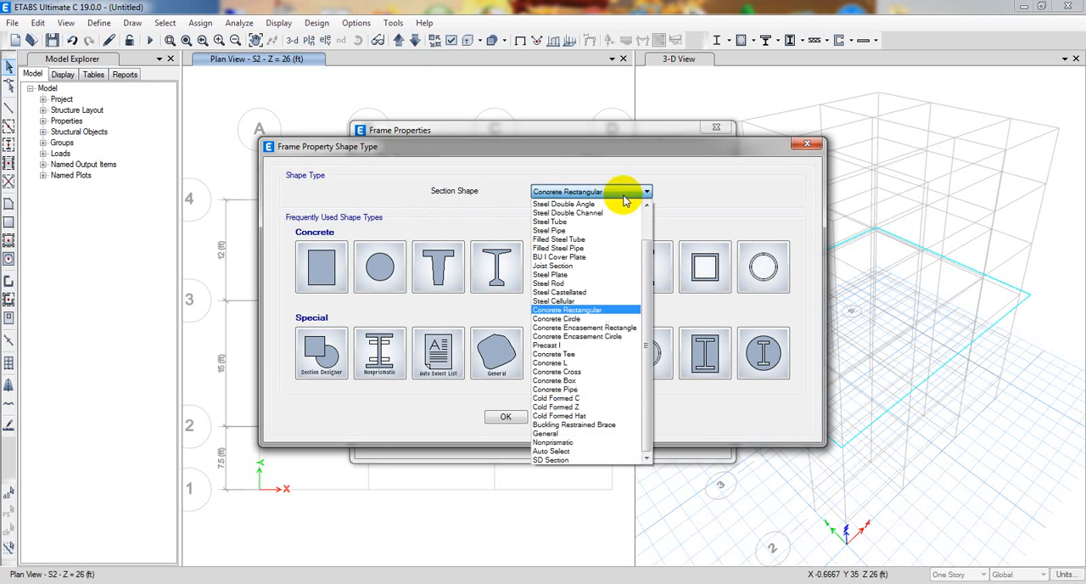
pyautogui.click(582, 311)
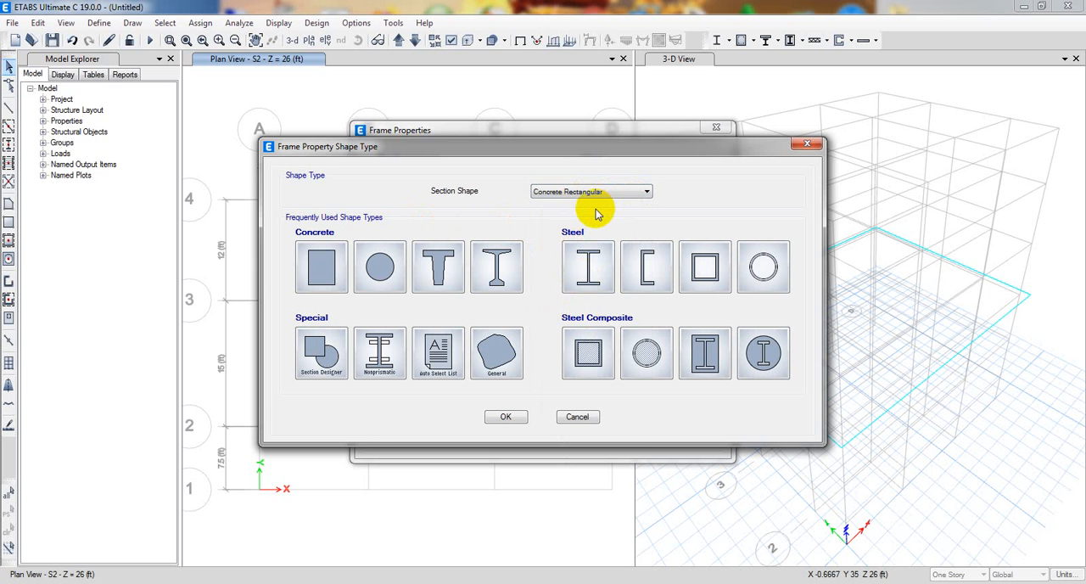
pyautogui.click(323, 270)
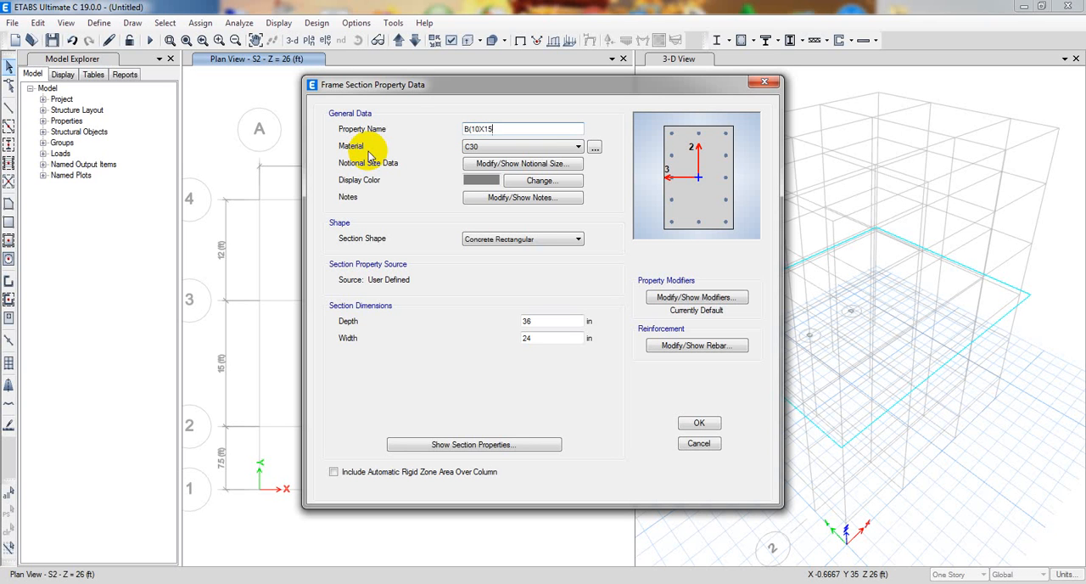
pyautogui.moveTo(560, 322); pyautogui.dragTo(419, 330)
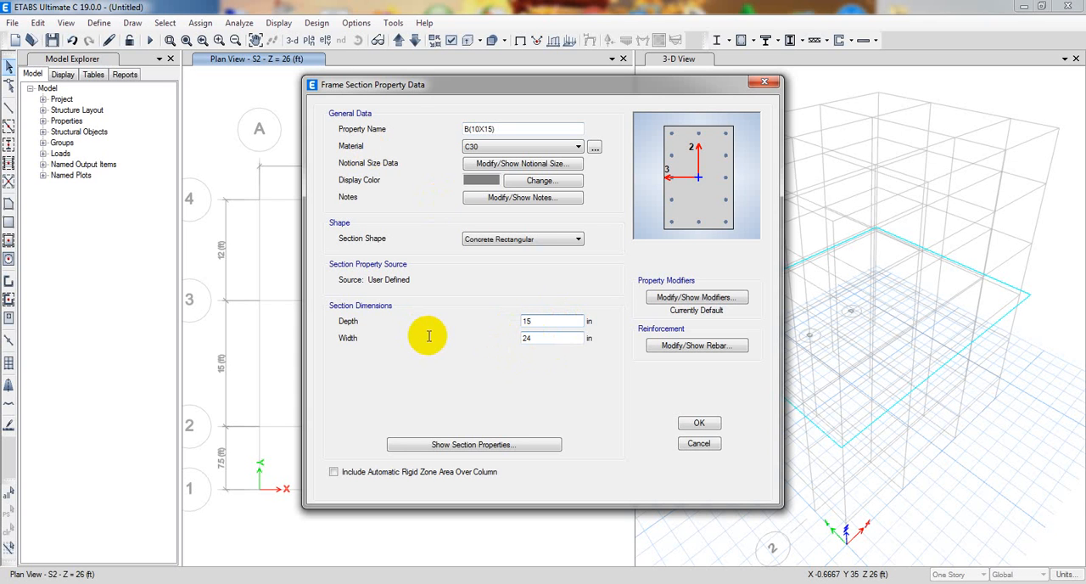
pyautogui.press('Tab')
pyautogui.write('10')
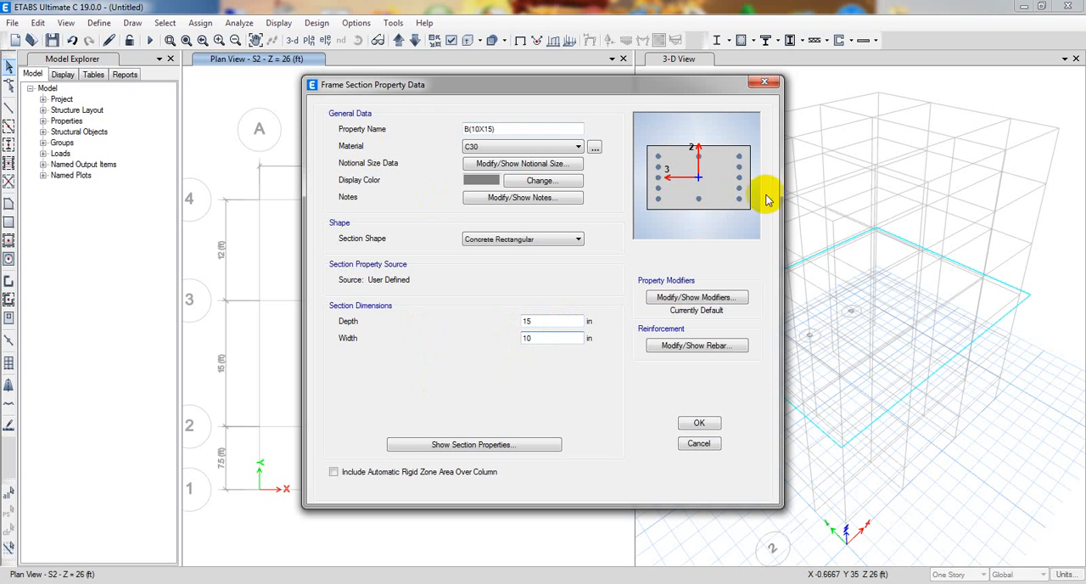
pyautogui.click(553, 321)
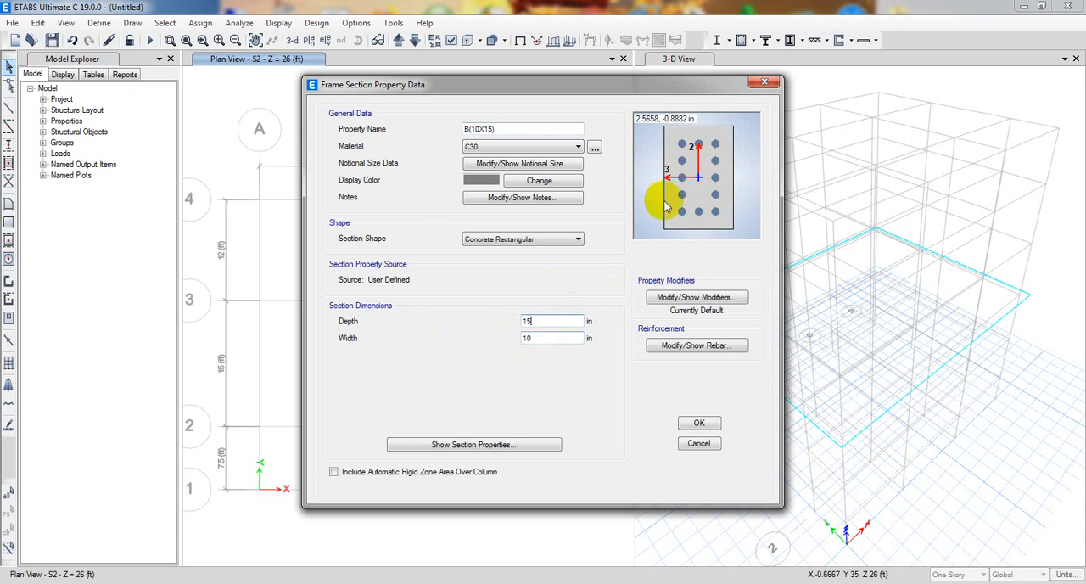
# Assign the 3000Psi material to section B(10X15) and give it an olive-yellow display color (Red 179, Green 173, Blue 77).
pyautogui.click(525, 147)
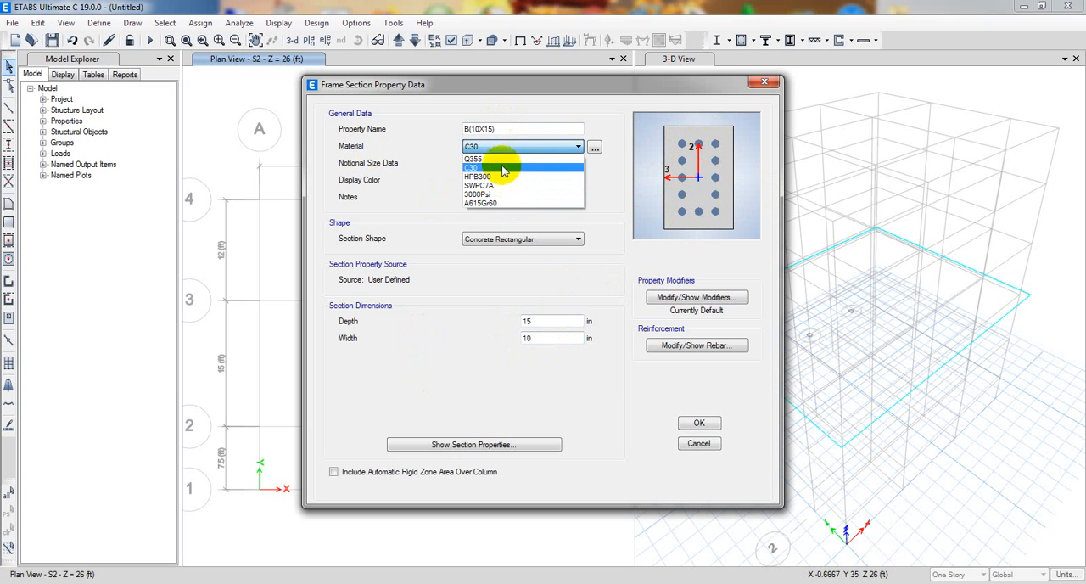
pyautogui.click(494, 196)
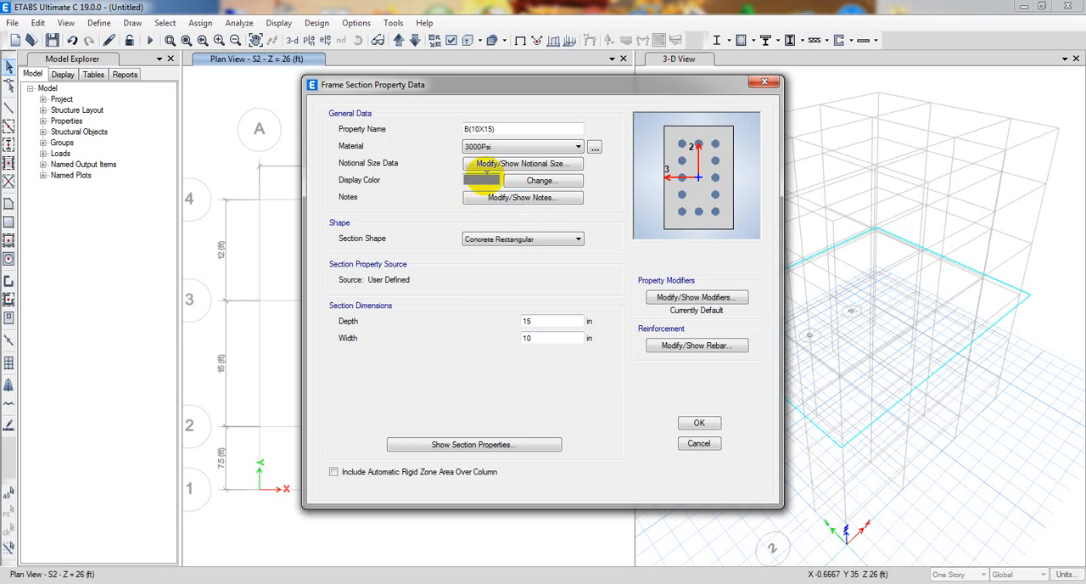
pyautogui.click(537, 178)
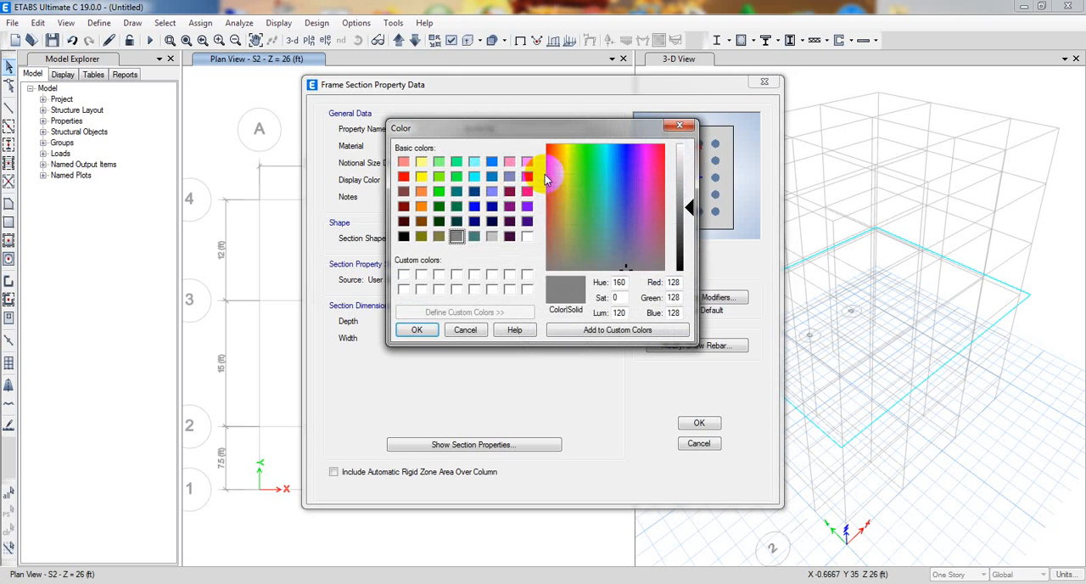
pyautogui.click(565, 237)
pyautogui.click(565, 220)
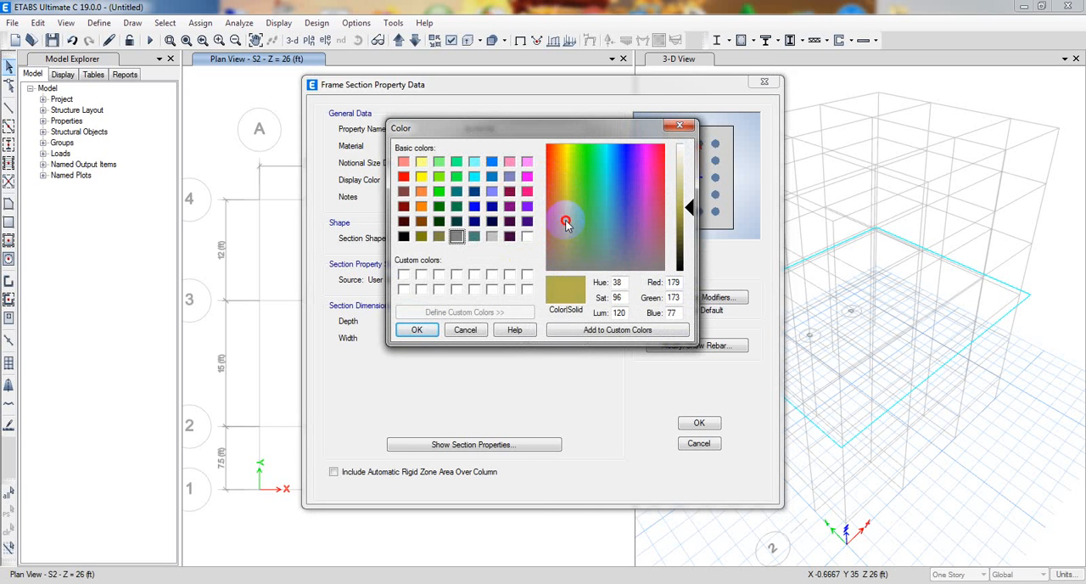
pyautogui.click(419, 329)
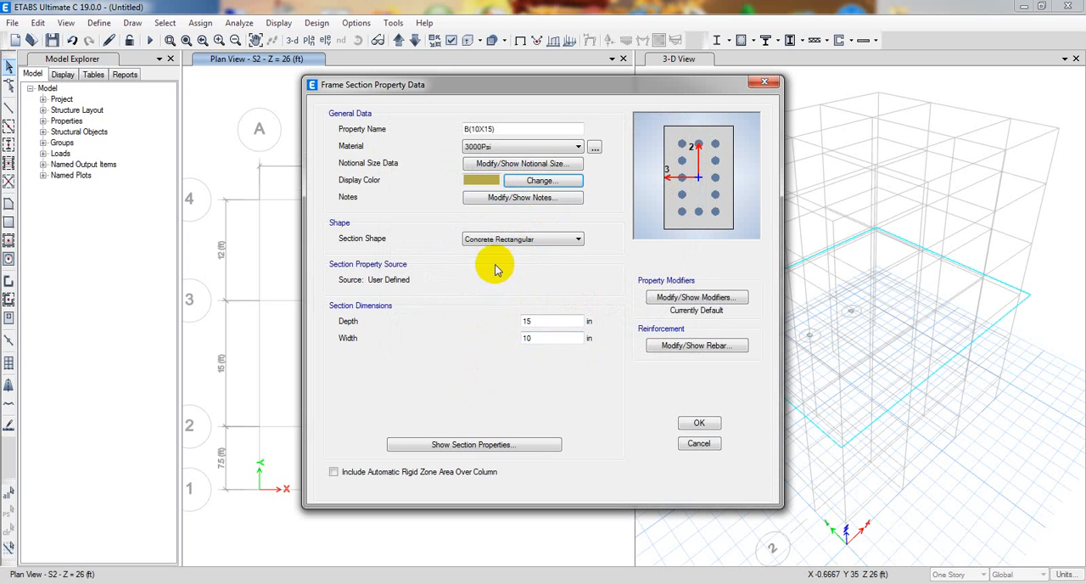
# Review the property and stiffness modification factors of section B(10X15) and accept them.
pyautogui.click(692, 300)
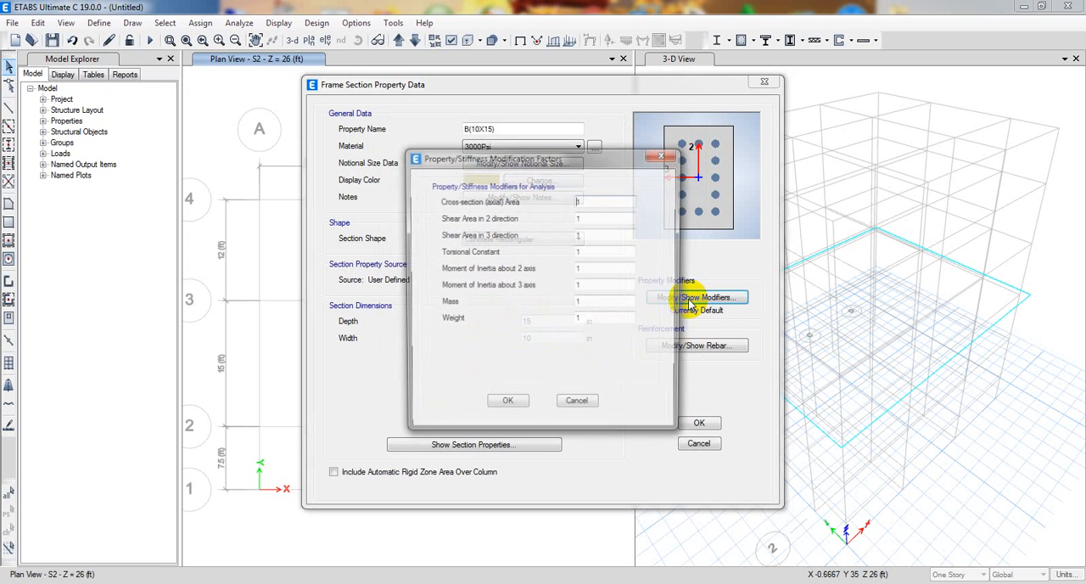
pyautogui.click(551, 159)
pyautogui.moveTo(551, 158); pyautogui.dragTo(483, 148)
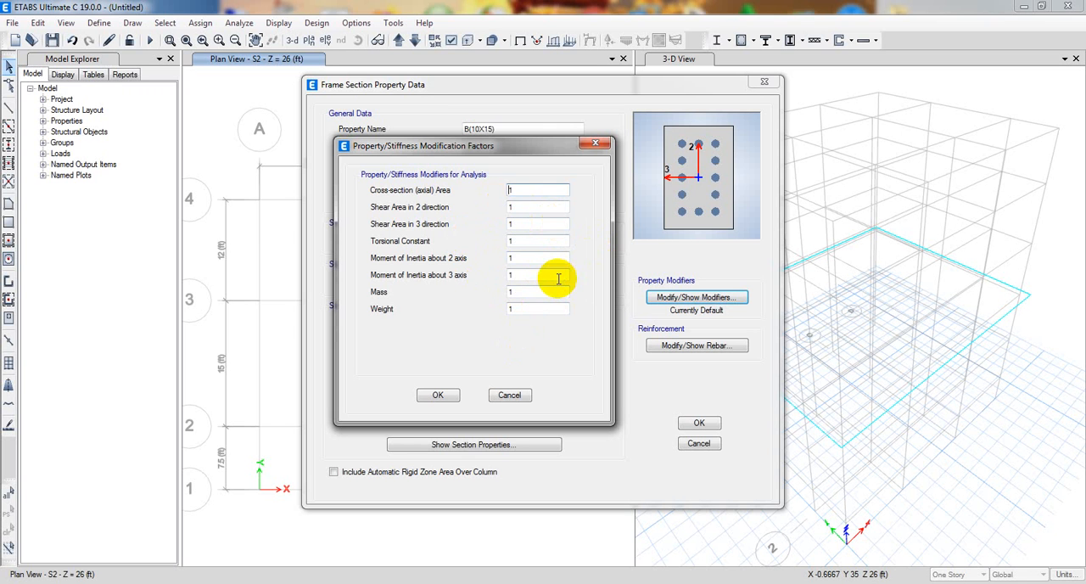
pyautogui.moveTo(473, 147); pyautogui.dragTo(472, 136)
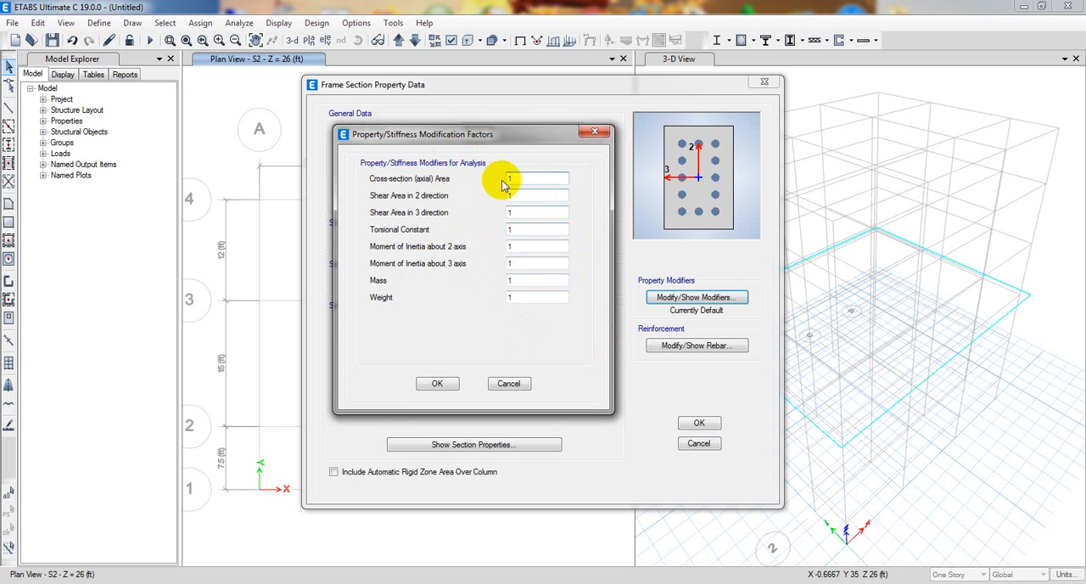
pyautogui.click(437, 382)
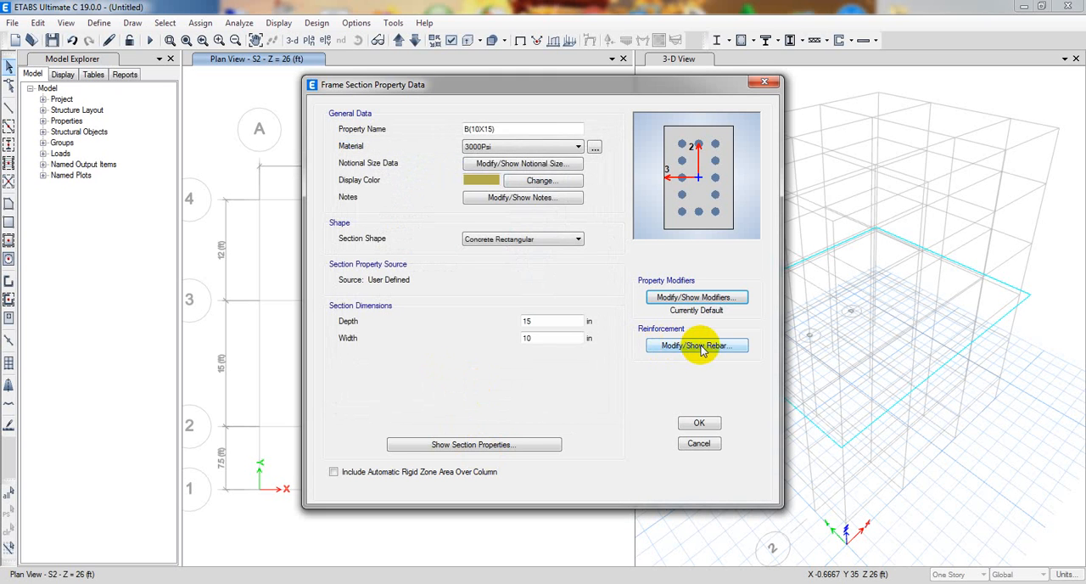
# Set the reinforcement of B(10X15) to M3 Design Only (Beam) with 1.5 in cover for the top and bottom bars.
pyautogui.click(700, 347)
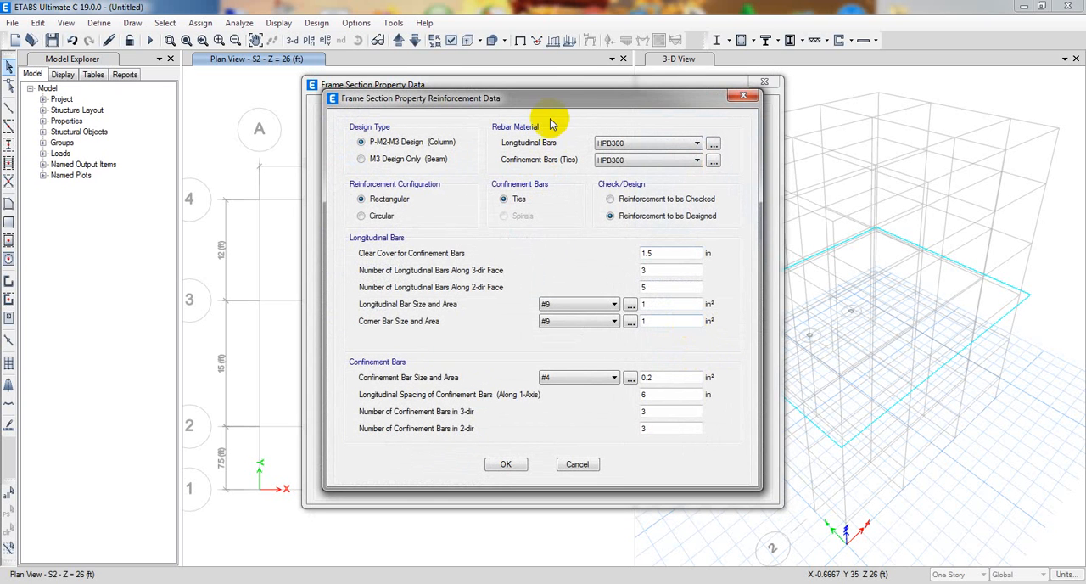
pyautogui.moveTo(551, 103); pyautogui.dragTo(747, 127)
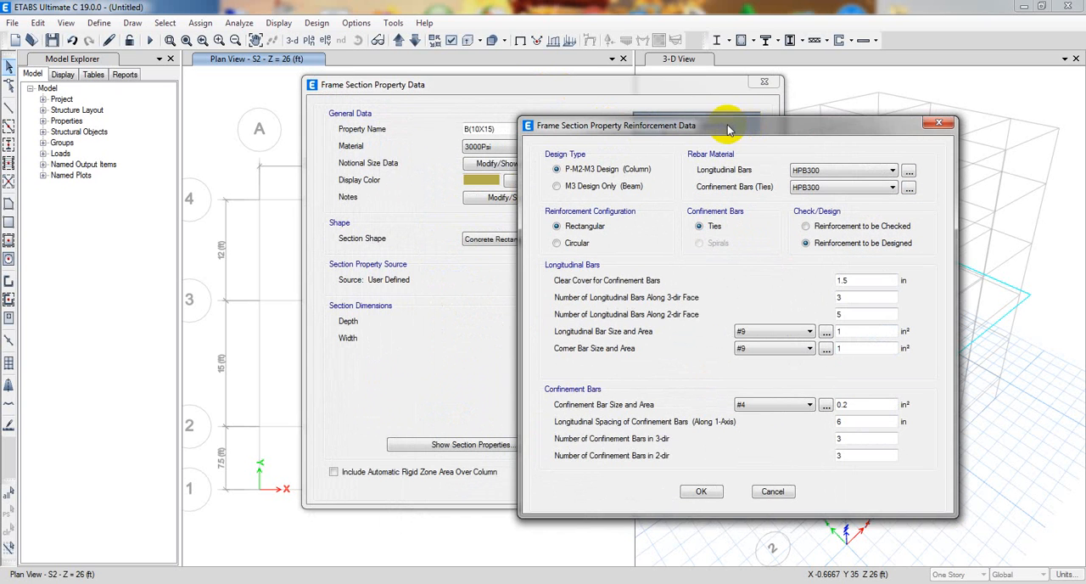
pyautogui.click(570, 186)
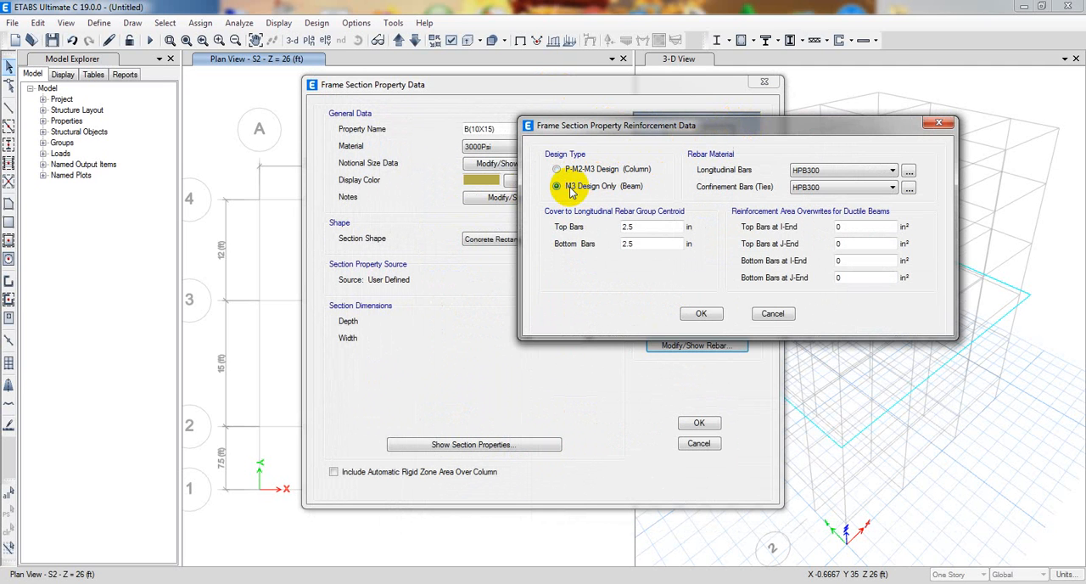
pyautogui.doubleClick(657, 229)
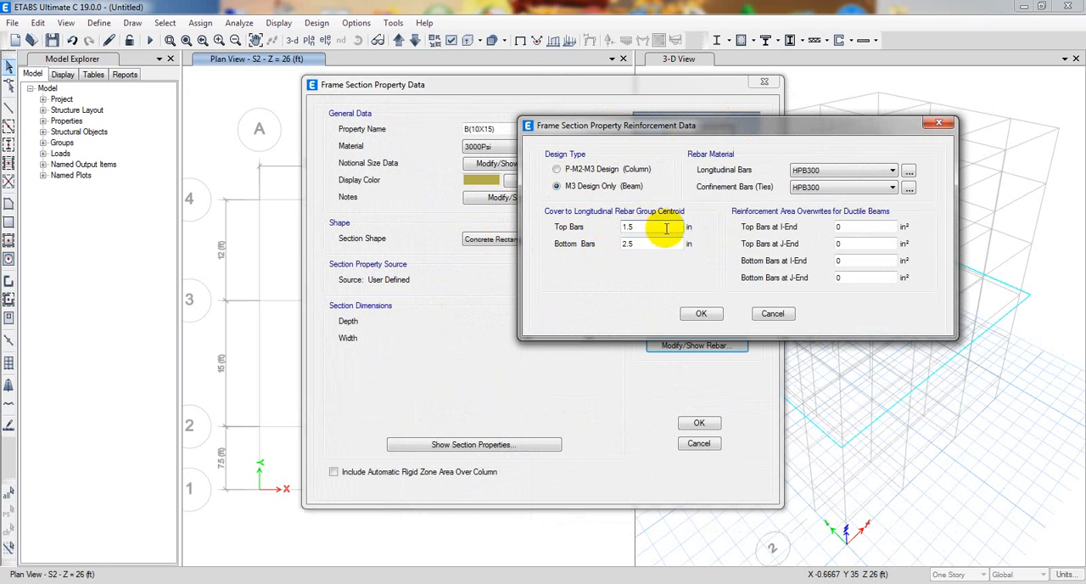
pyautogui.doubleClick(651, 243)
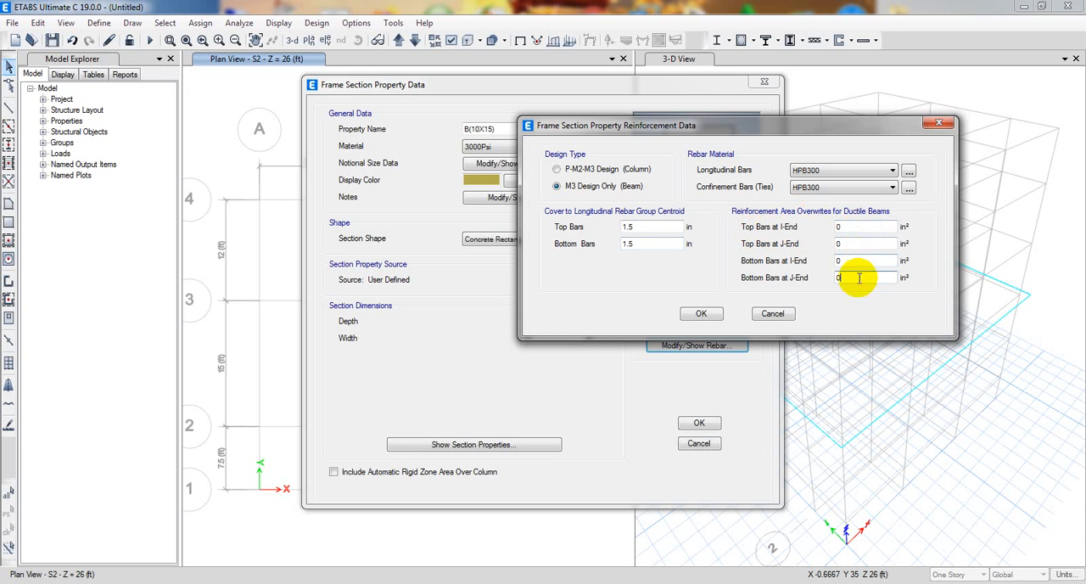
# Assign A615Gr60 as the rebar material for the beam's longitudinal and confinement bars and accept the reinforcement data.
pyautogui.click(843, 222)
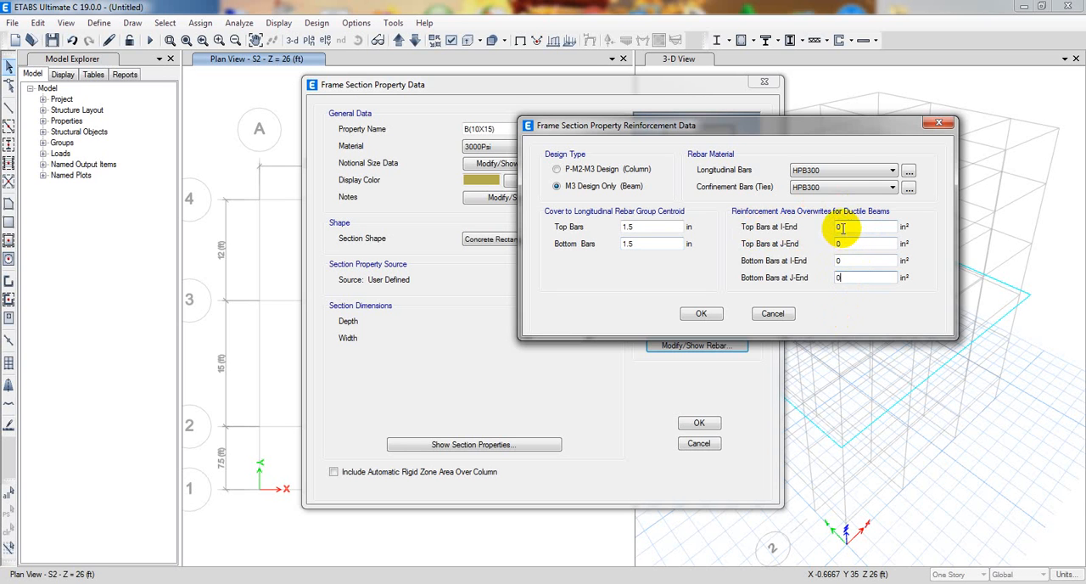
pyautogui.click(827, 170)
pyautogui.click(821, 193)
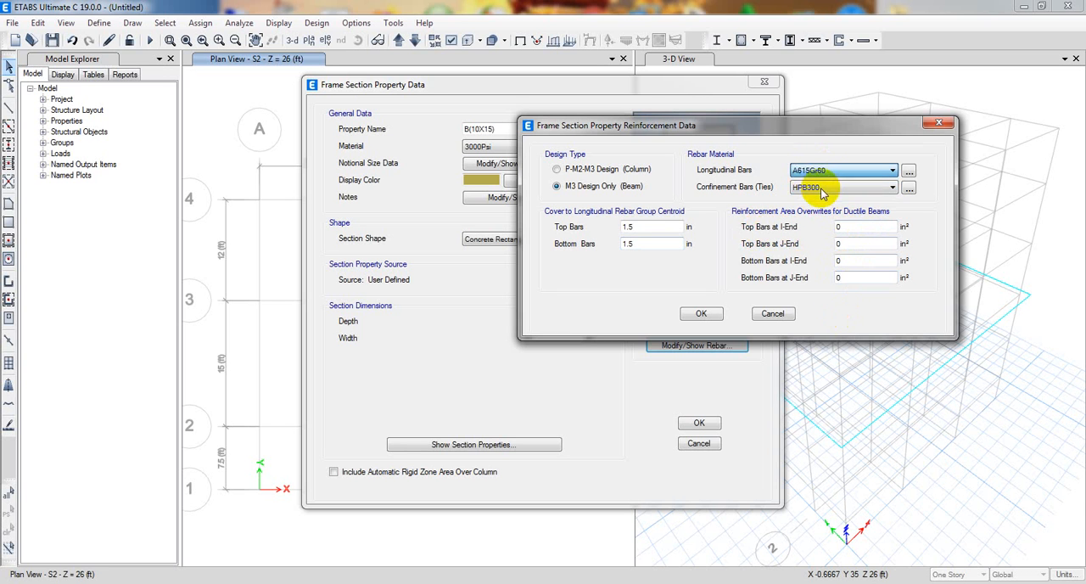
pyautogui.click(820, 188)
pyautogui.click(815, 212)
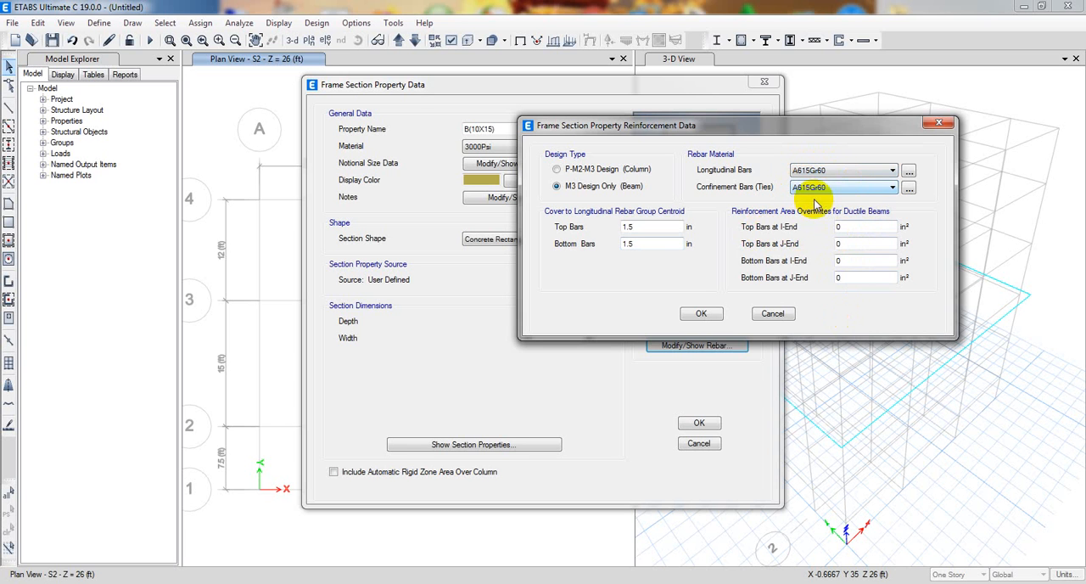
pyautogui.click(701, 313)
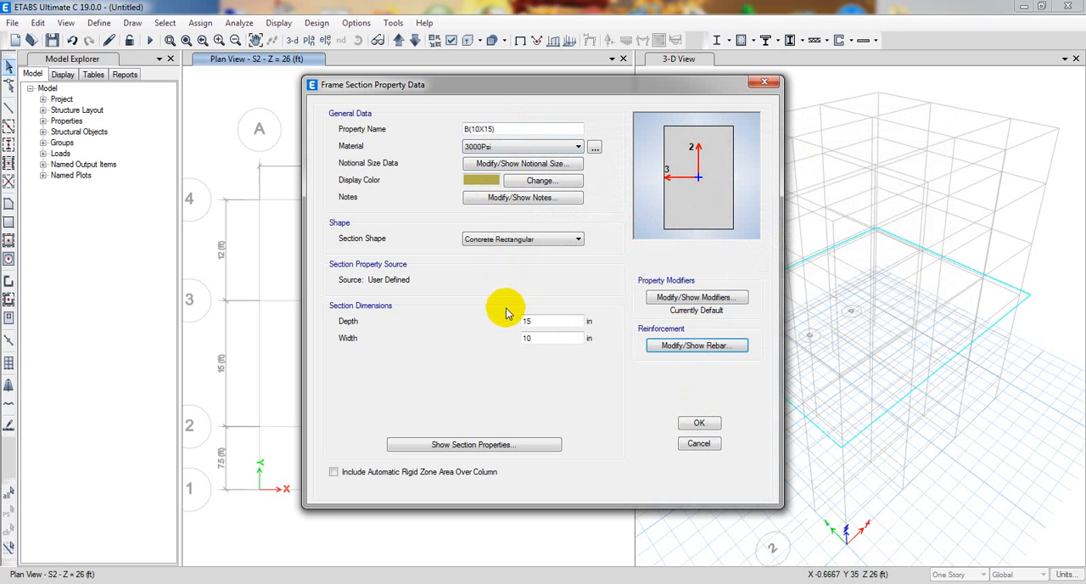
# Accept the completed definition of frame section B(10X15).
pyautogui.moveTo(527, 88); pyautogui.dragTo(592, 95)
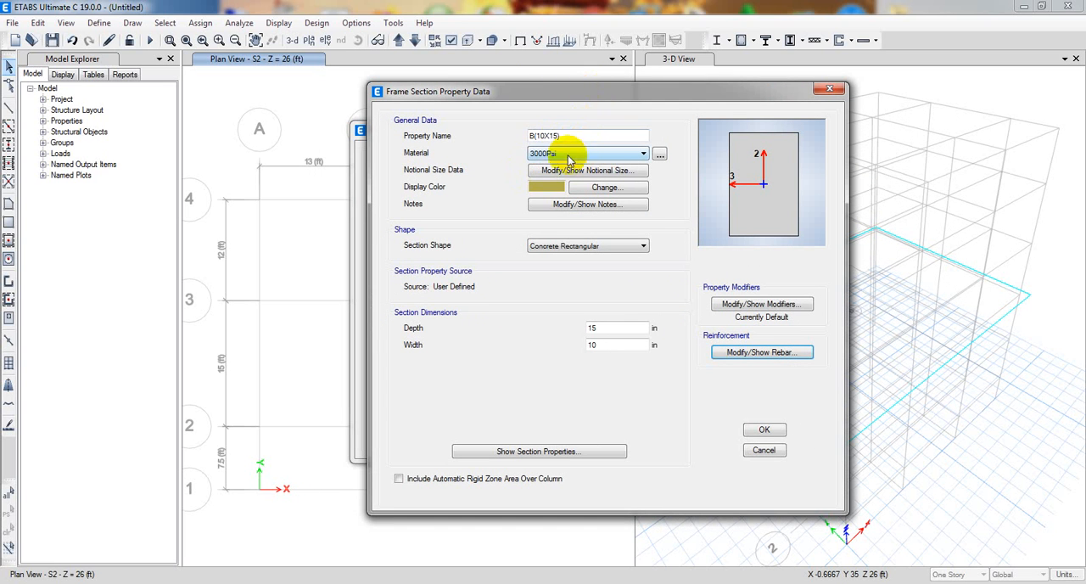
pyautogui.moveTo(558, 92); pyautogui.dragTo(625, 130)
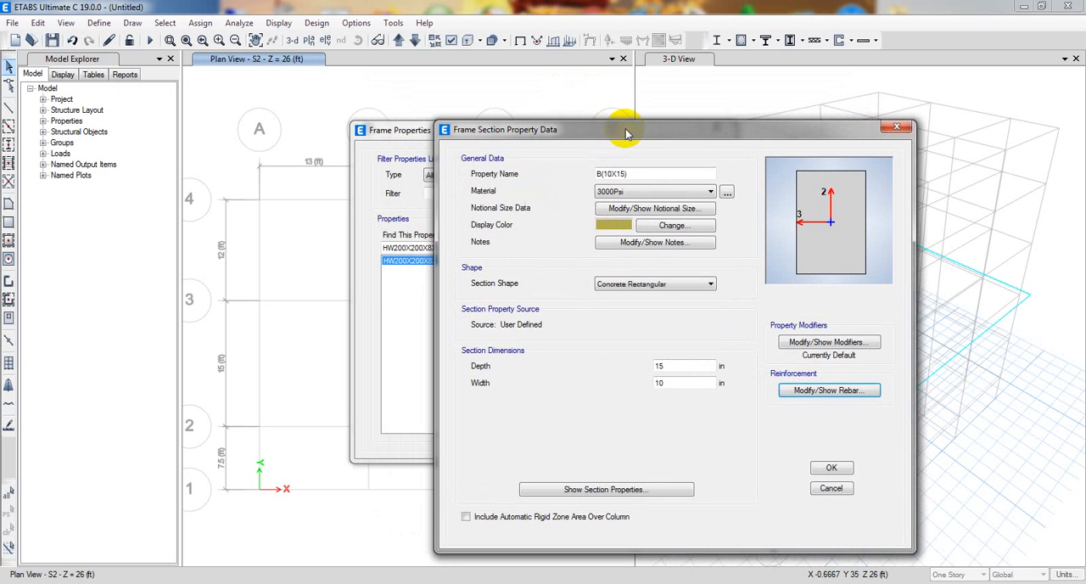
pyautogui.moveTo(634, 131); pyautogui.dragTo(633, 124)
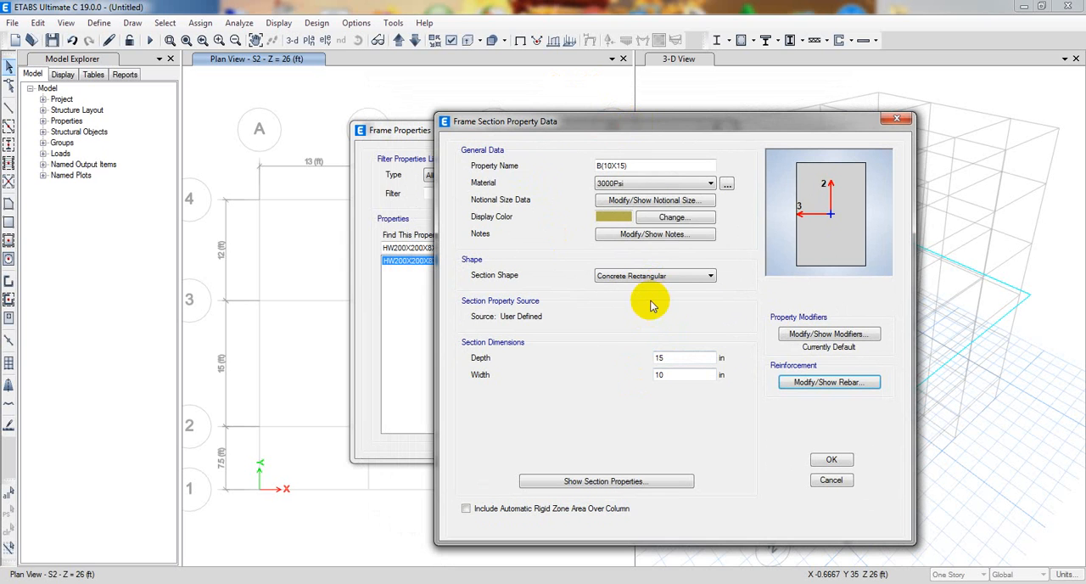
pyautogui.moveTo(644, 119); pyautogui.dragTo(639, 117)
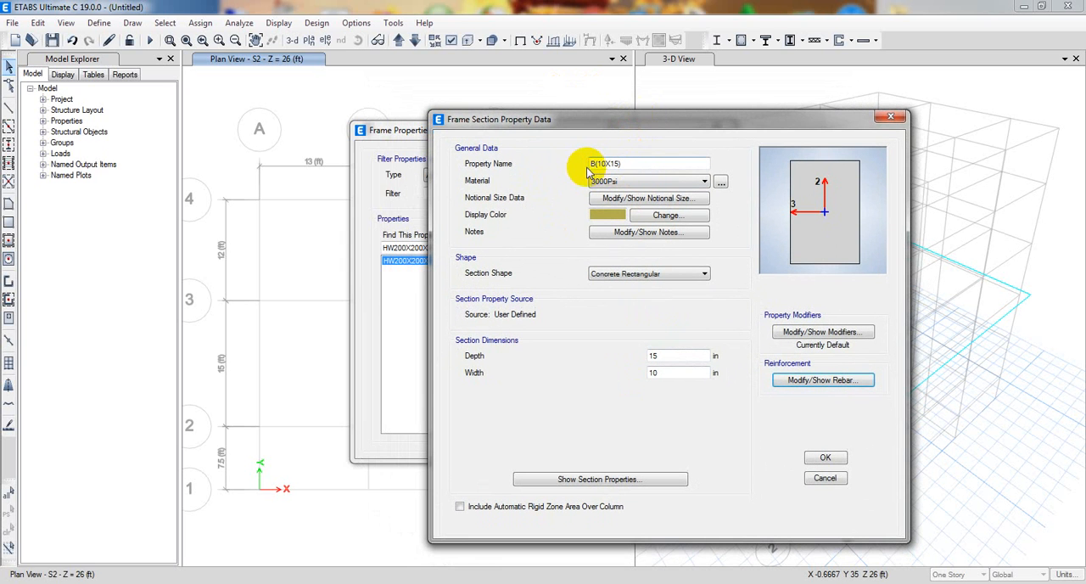
pyautogui.click(823, 458)
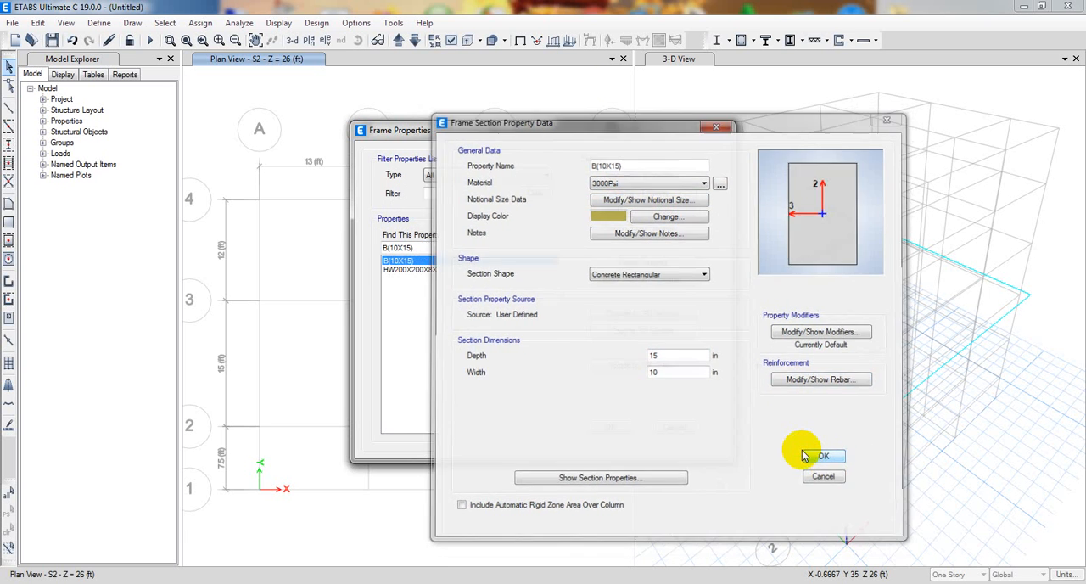
# Delete the leftover frame section HW200X200X8X12 and confirm the deletion.
pyautogui.click(414, 270)
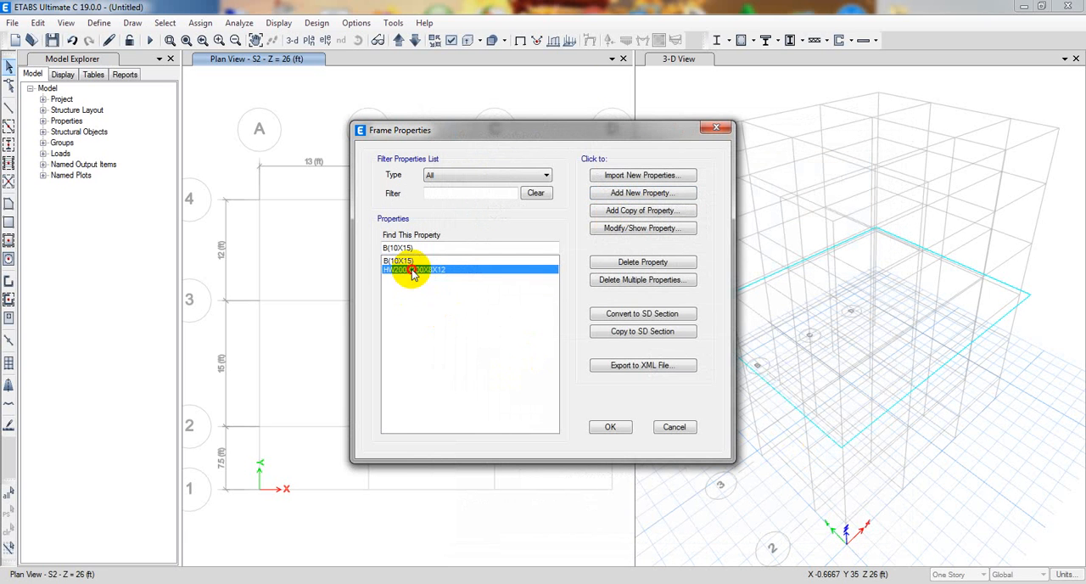
pyautogui.click(632, 262)
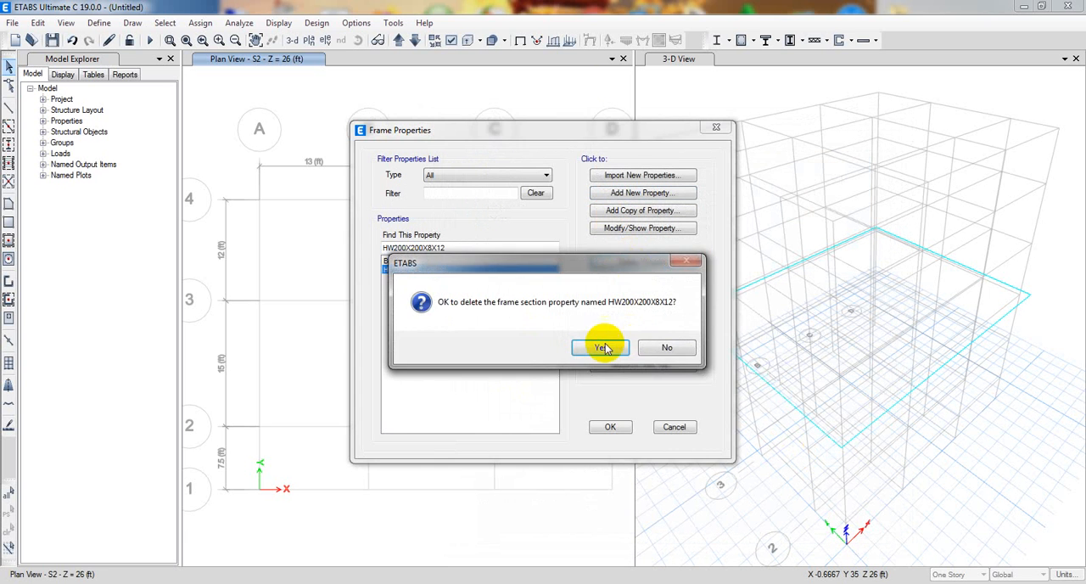
pyautogui.click(602, 345)
# Add a Concrete Rectangular frame section named C(12X15) with a depth of 15 in and a width of 12 in.
pyautogui.click(633, 192)
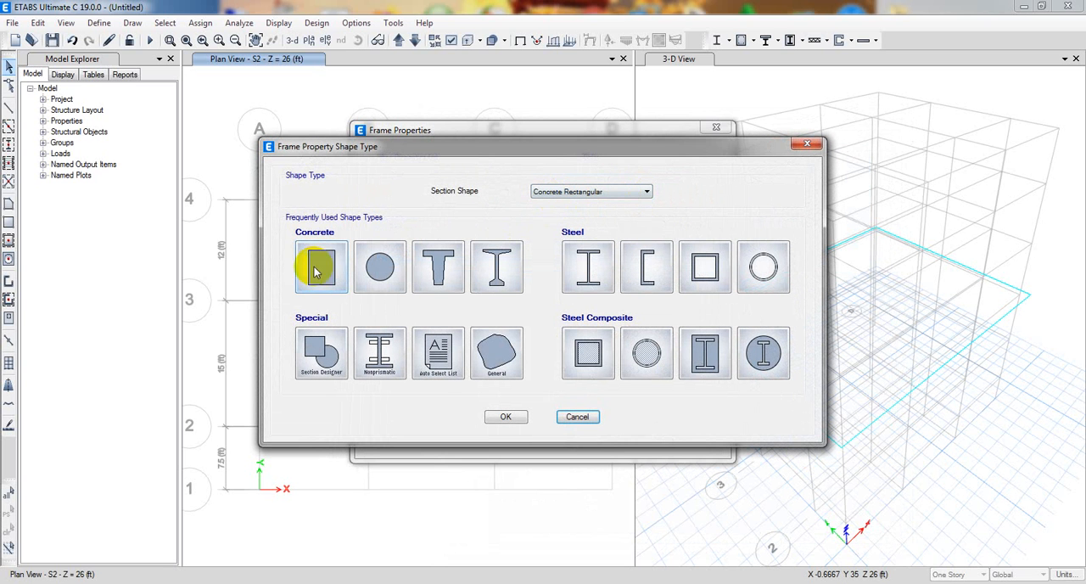
pyautogui.moveTo(413, 149); pyautogui.dragTo(423, 123)
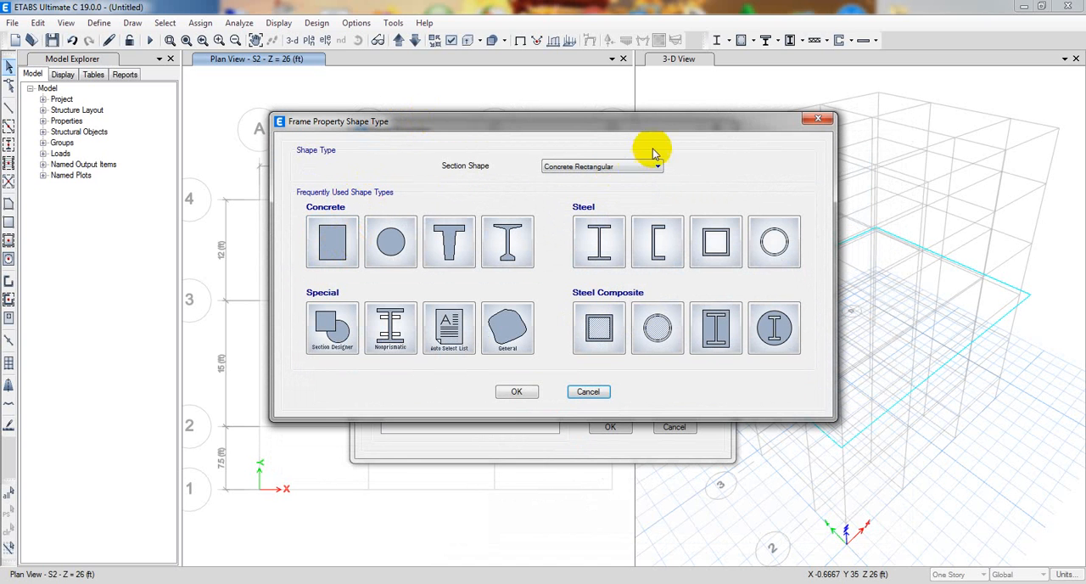
pyautogui.click(322, 254)
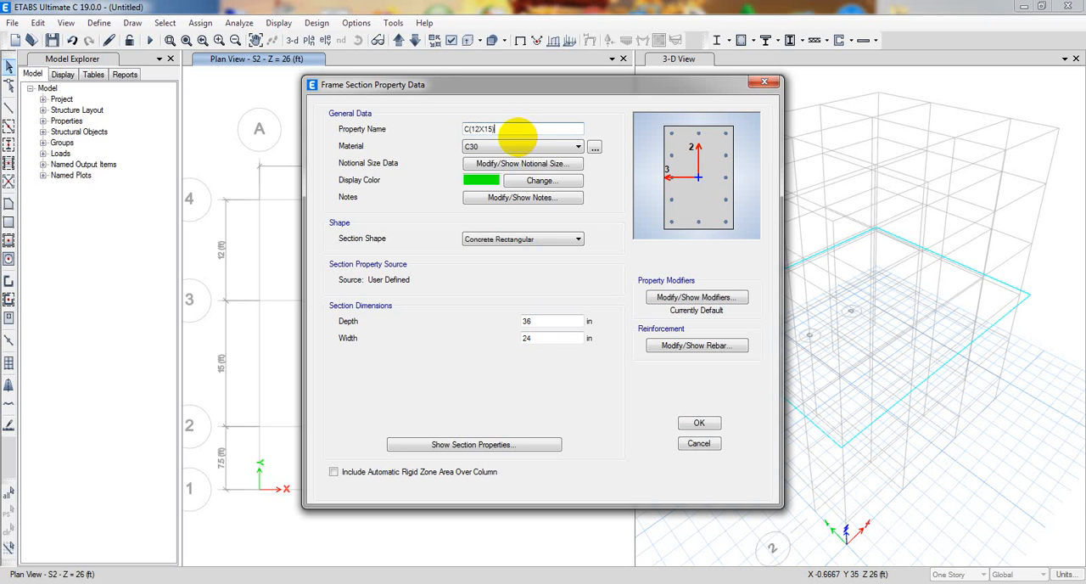
pyautogui.moveTo(563, 319); pyautogui.dragTo(471, 313)
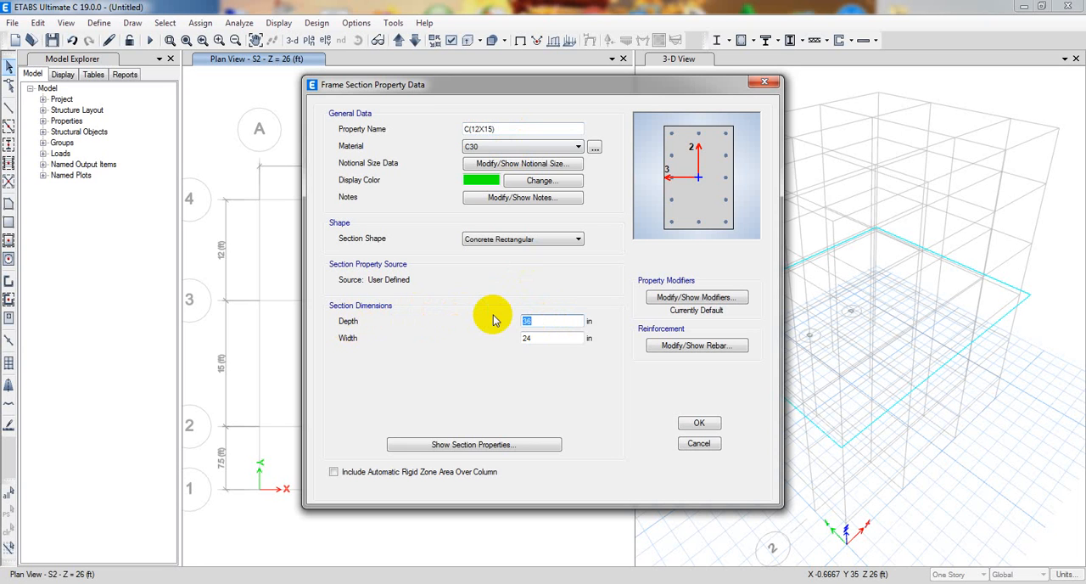
pyautogui.moveTo(534, 337); pyautogui.dragTo(440, 349)
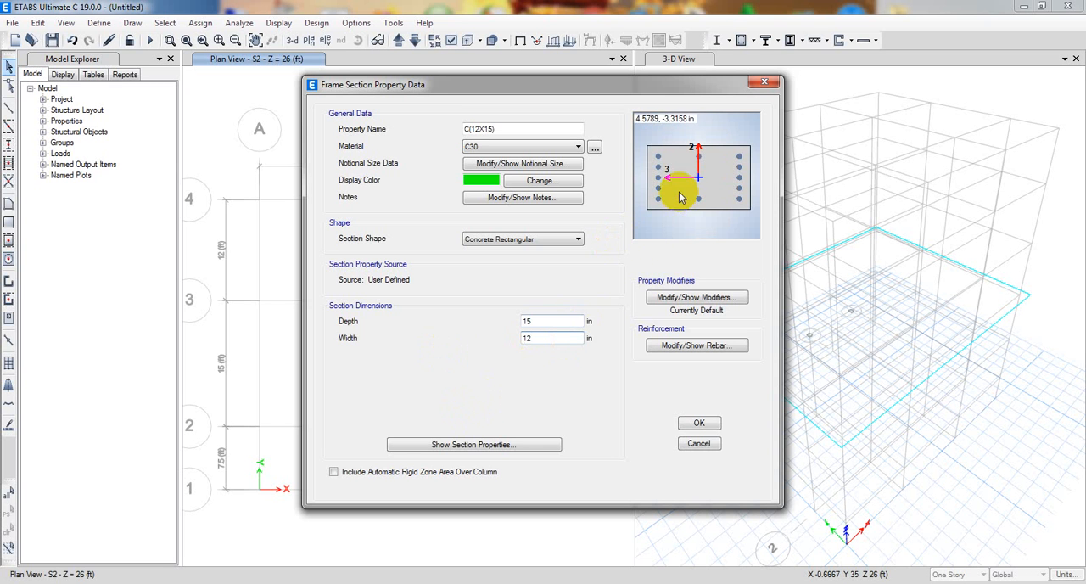
pyautogui.click(564, 319)
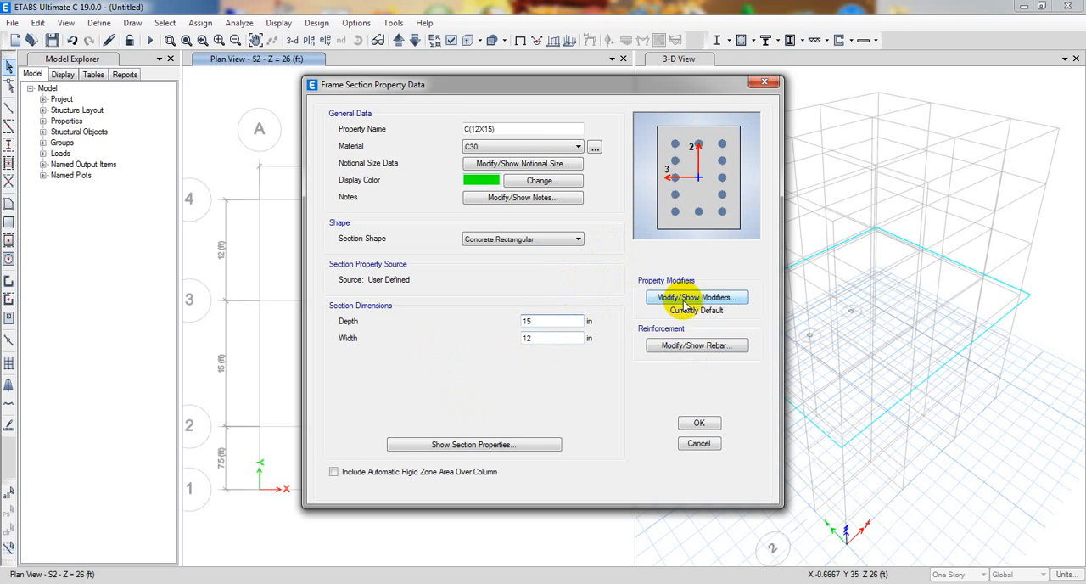
# Review the stiffness modifiers of C(12X15), then its column reinforcement cover, longitudinal bar counts and available bar sizes.
pyautogui.click(684, 299)
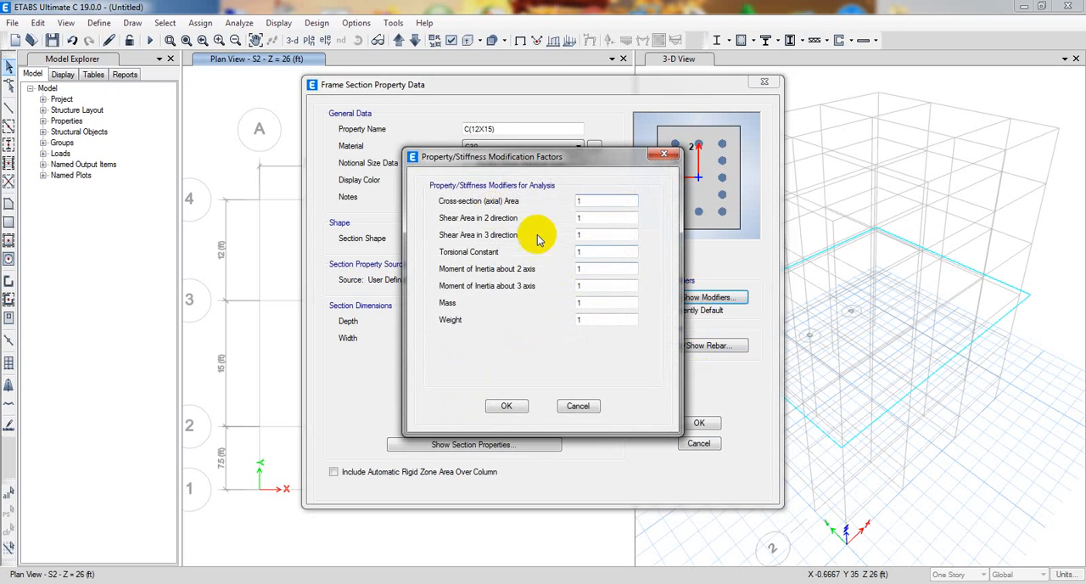
pyautogui.click(506, 406)
pyautogui.click(687, 345)
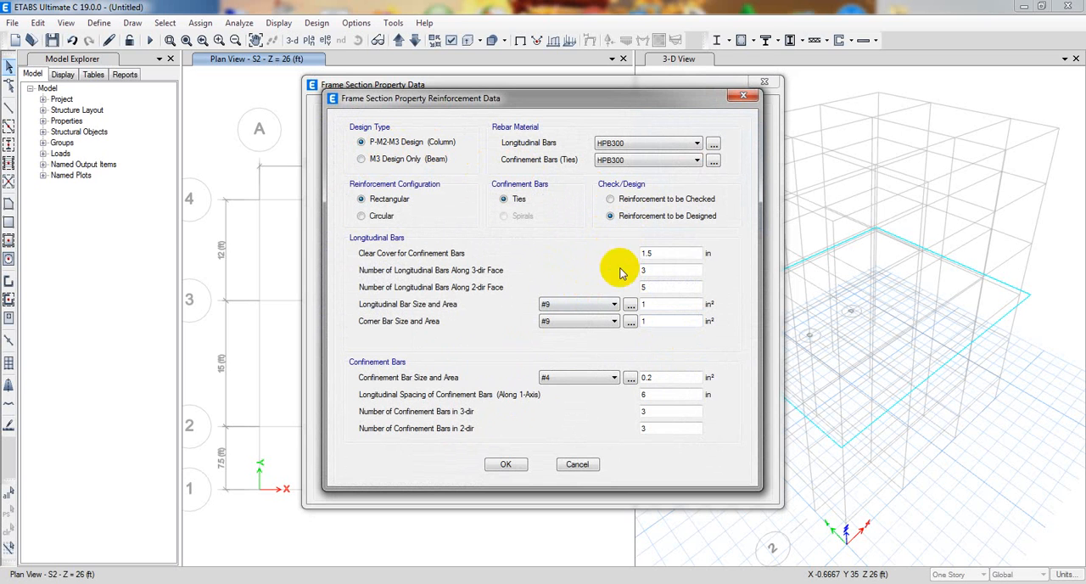
pyautogui.doubleClick(684, 253)
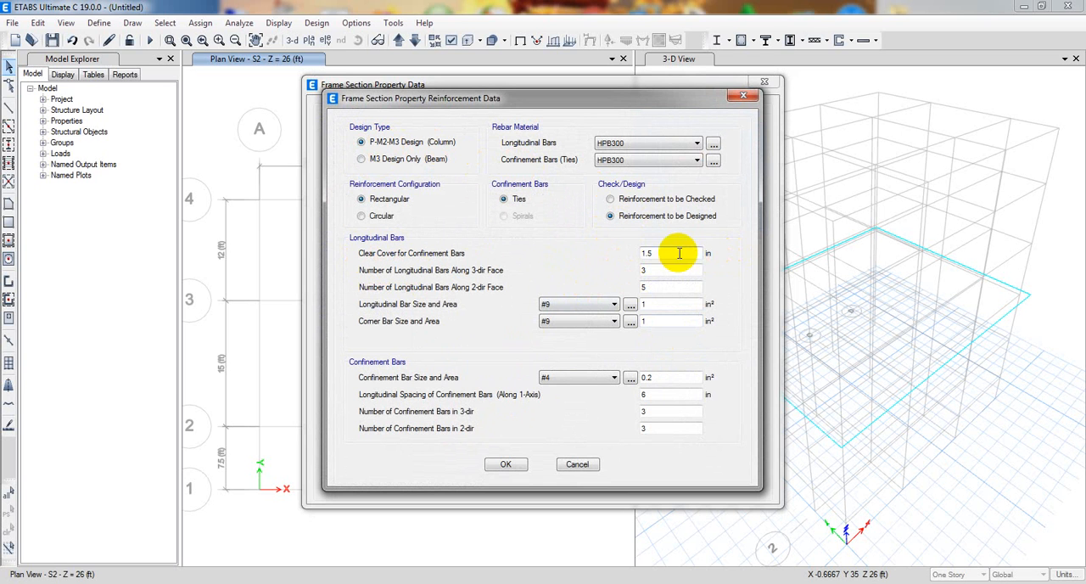
pyautogui.click(670, 254)
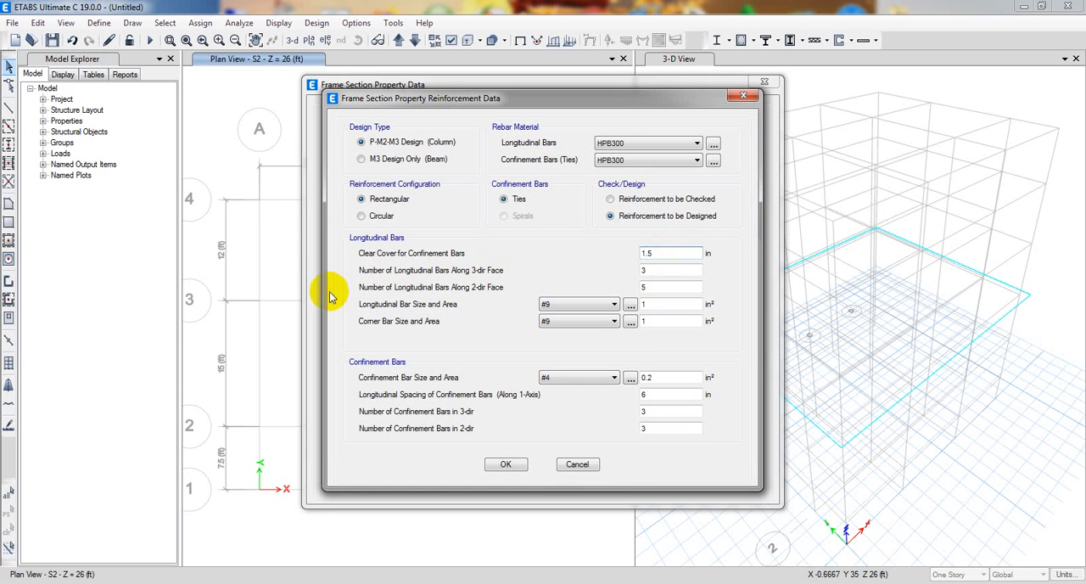
pyautogui.doubleClick(656, 270)
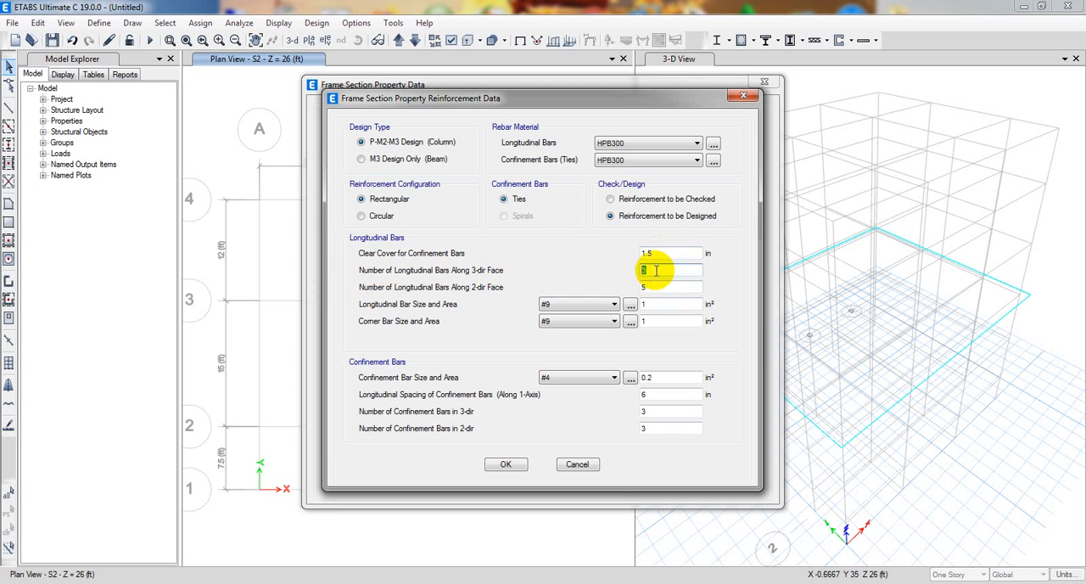
pyautogui.click(662, 272)
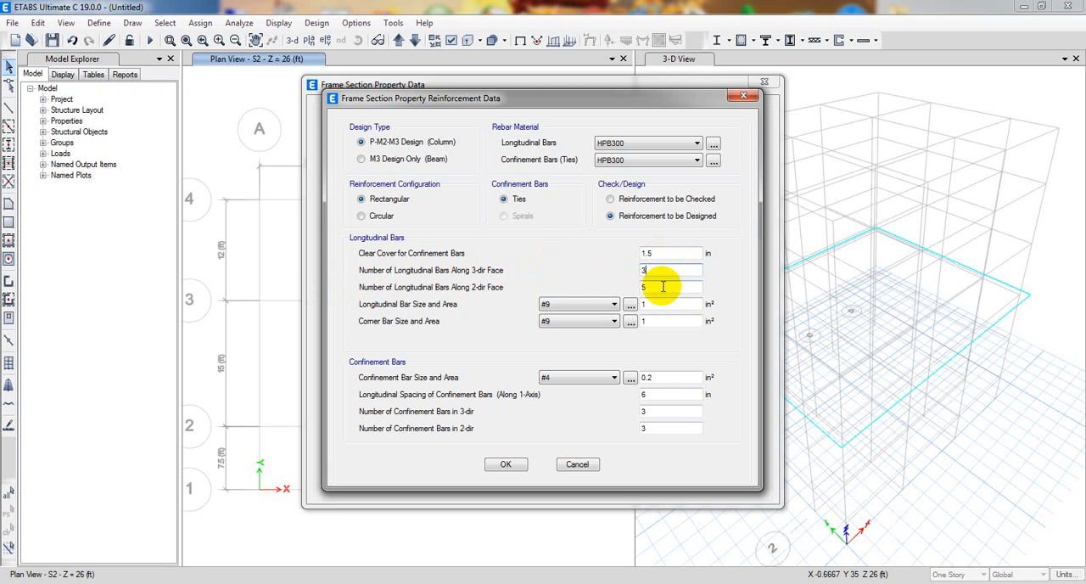
pyautogui.doubleClick(642, 289)
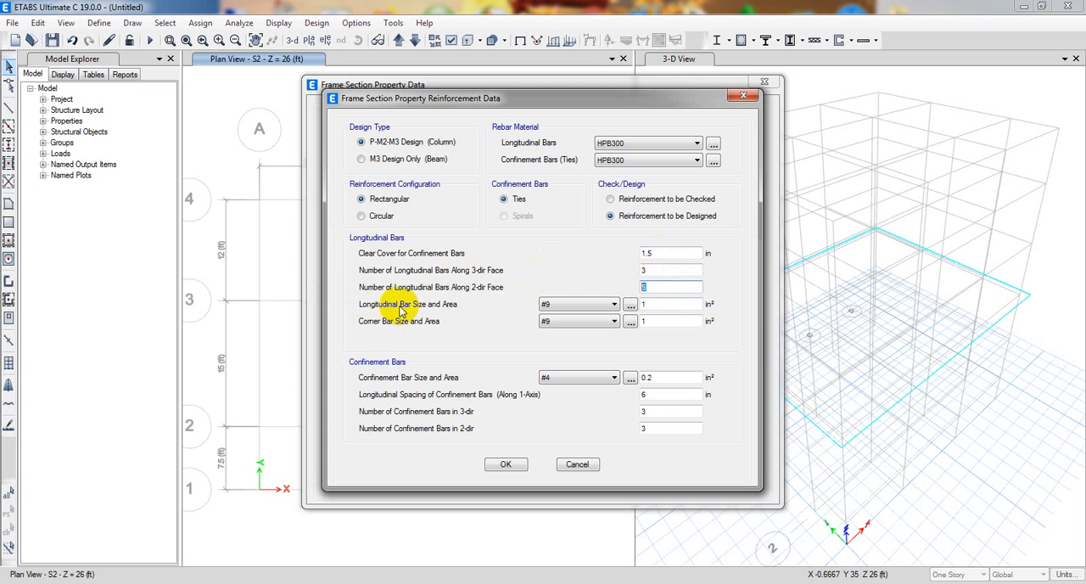
pyautogui.click(585, 304)
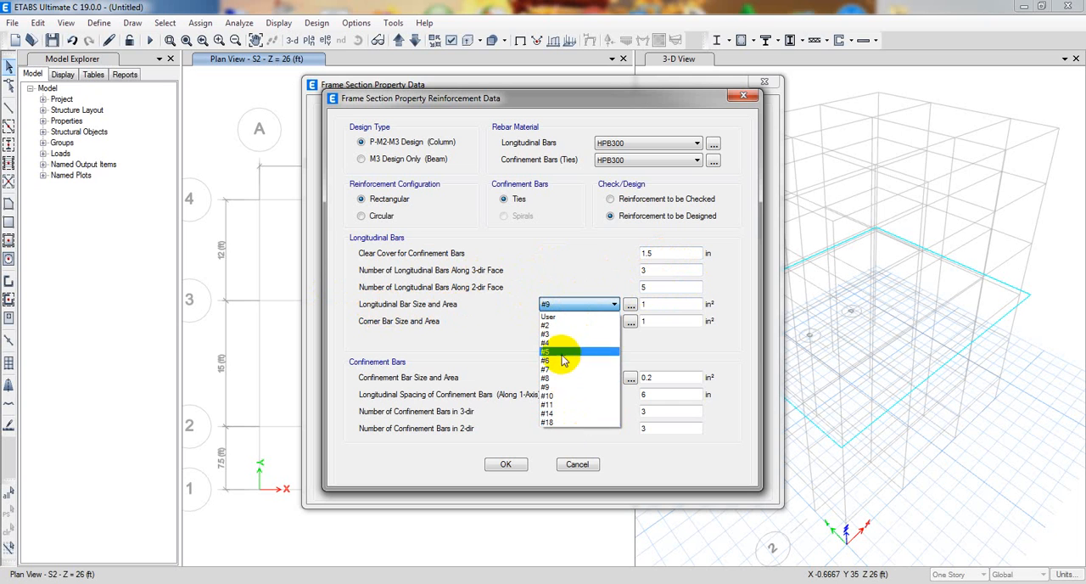
pyautogui.click(550, 287)
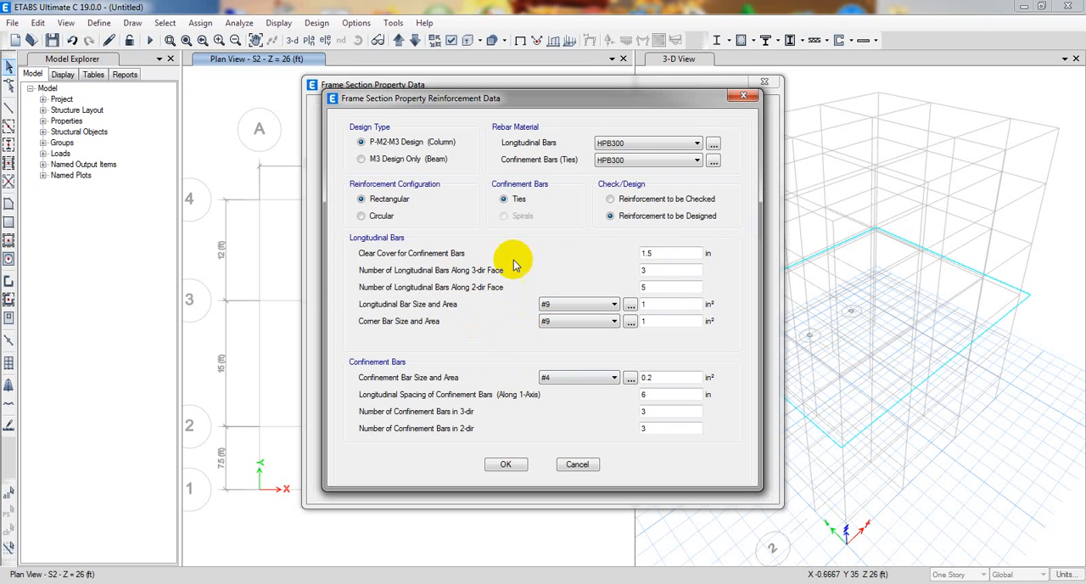
# Assign A615Gr60 as the longitudinal and confinement bar material of C(12X15) and accept the section definition.
pyautogui.click(645, 144)
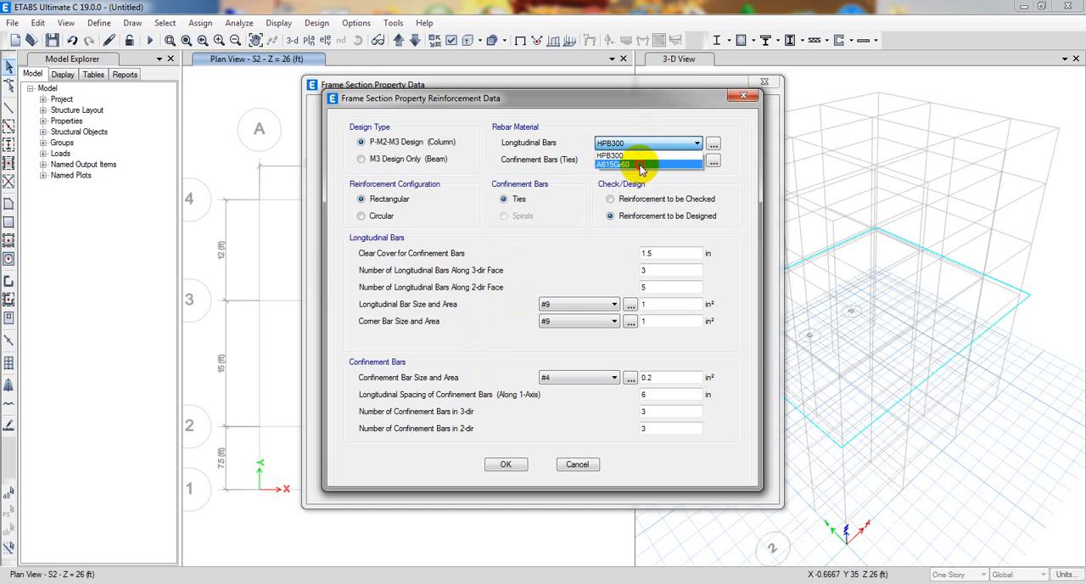
pyautogui.click(636, 157)
pyautogui.click(638, 161)
pyautogui.click(625, 174)
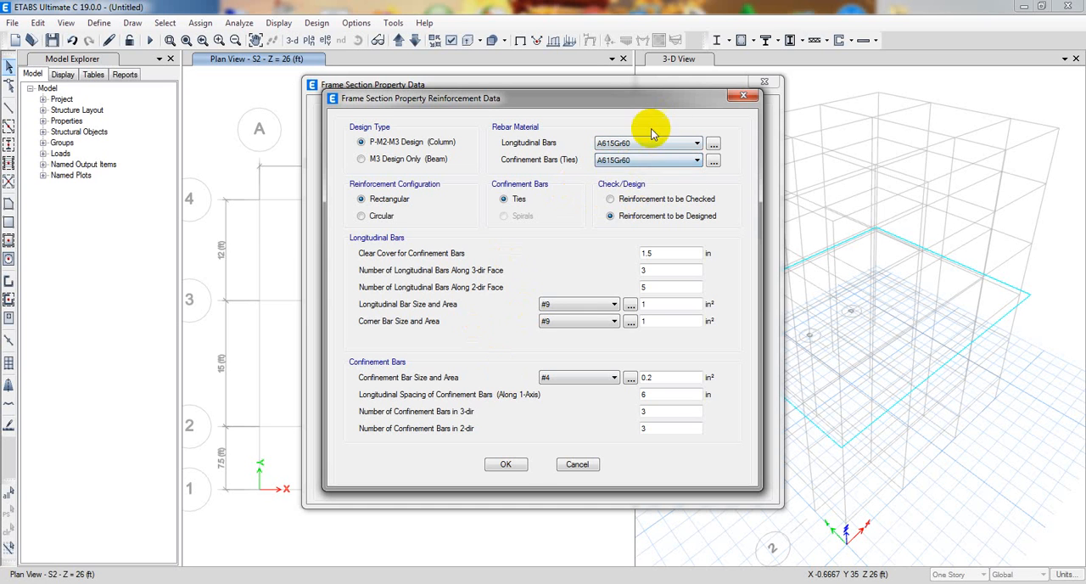
pyautogui.click(501, 463)
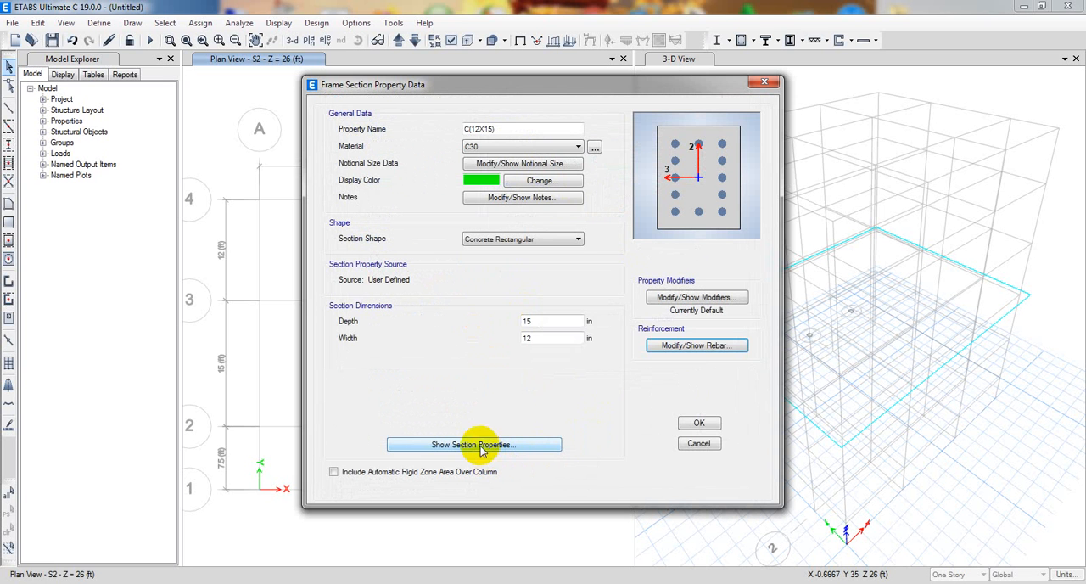
pyautogui.click(701, 425)
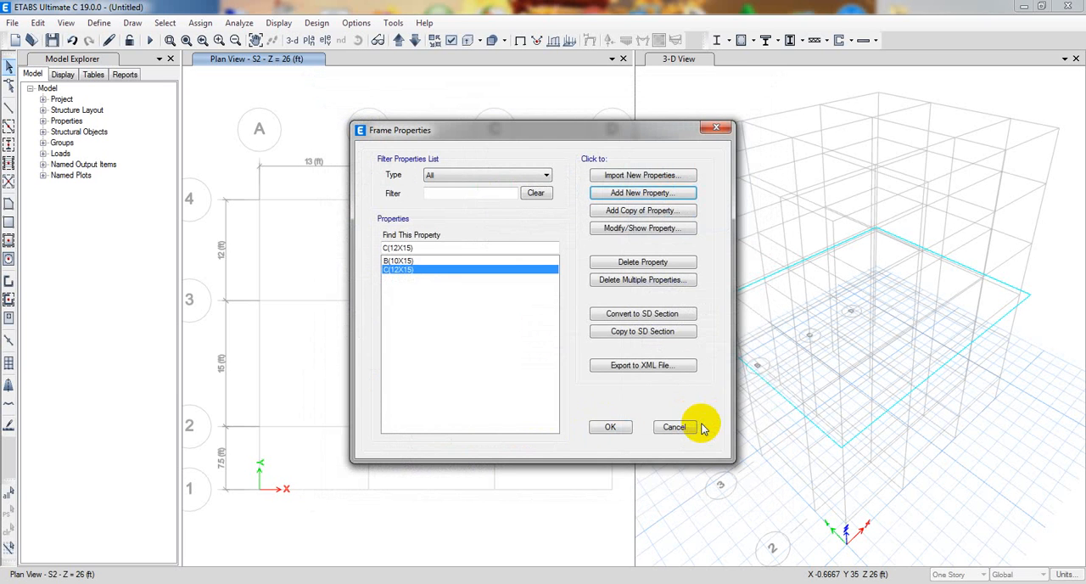
# Add a copy of C(12X15) named C(12X18) with a depth of 18 in, and accept the frame sections.
pyautogui.click(417, 261)
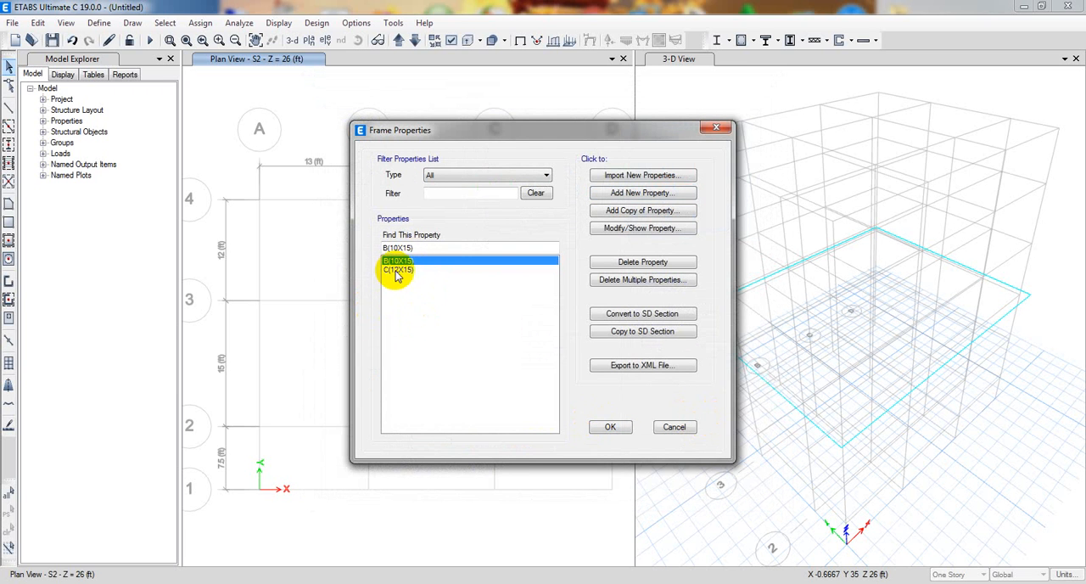
pyautogui.click(397, 269)
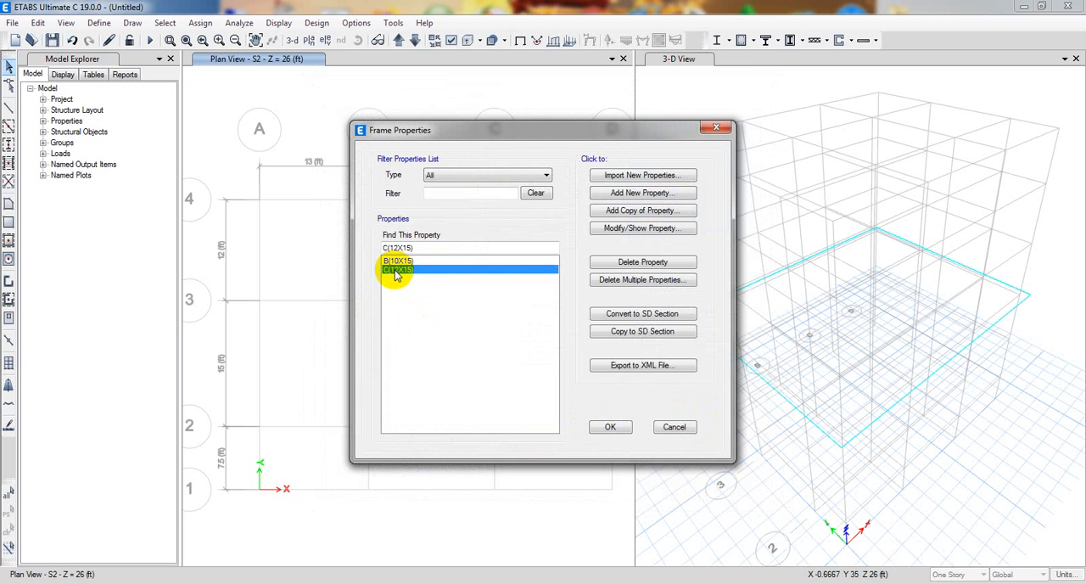
pyautogui.click(641, 210)
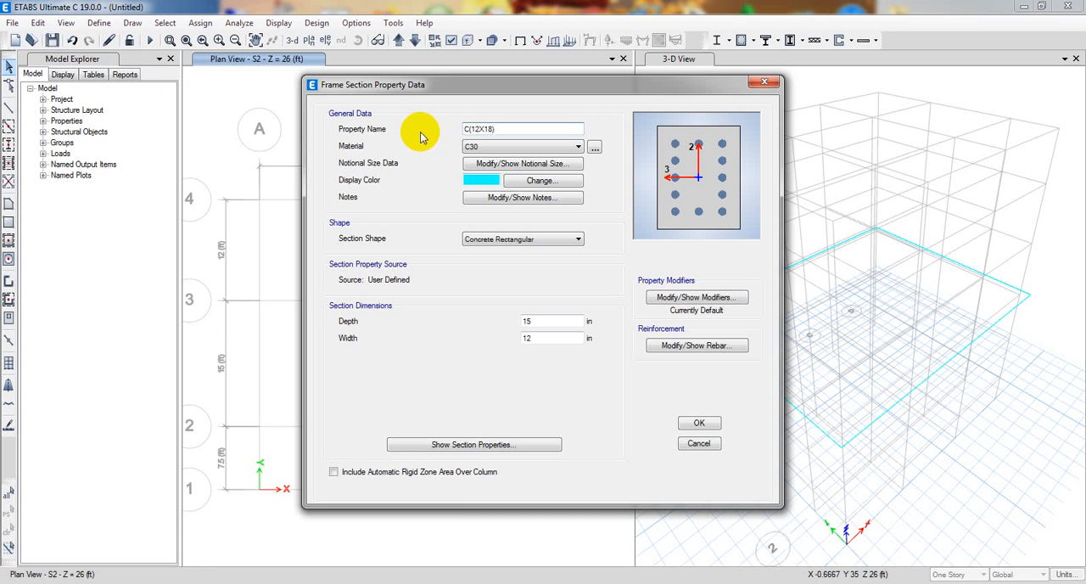
pyautogui.doubleClick(547, 323)
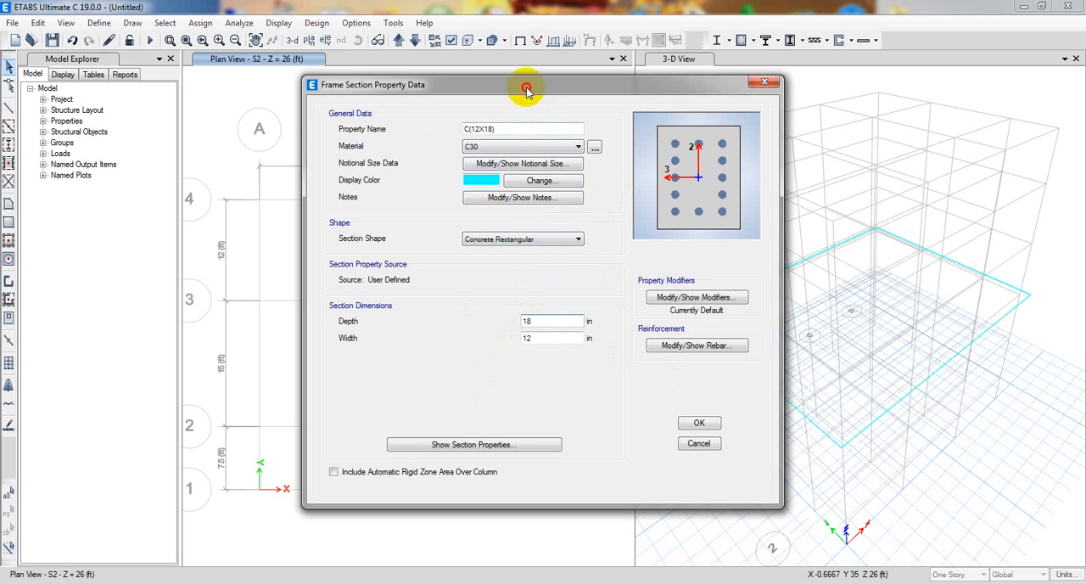
pyautogui.moveTo(529, 89)
pyautogui.mouseDown()
pyautogui.moveTo(504, 105)
pyautogui.moveTo(523, 95)
pyautogui.mouseUp()
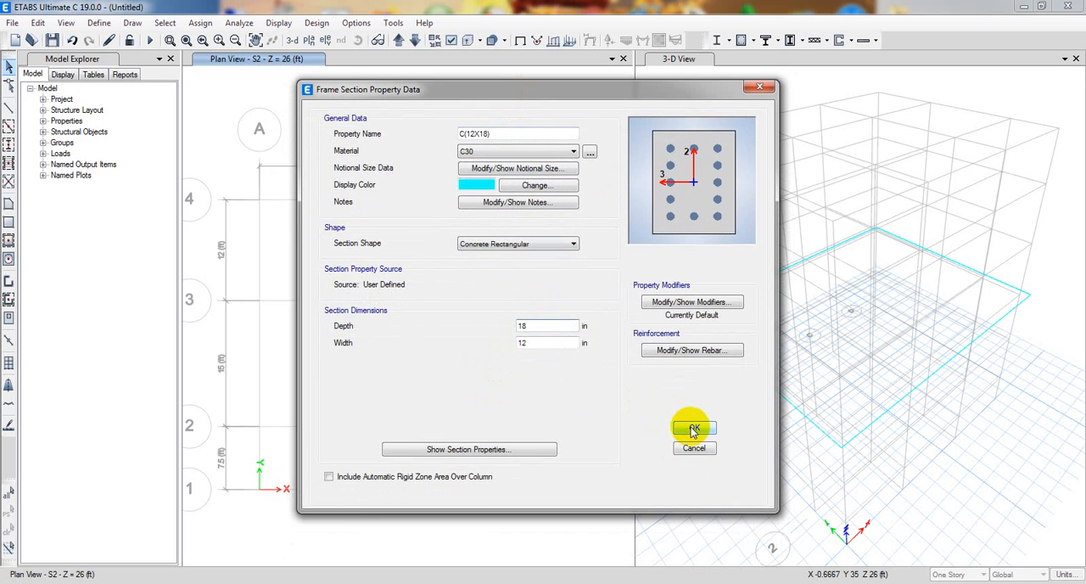
pyautogui.click(694, 429)
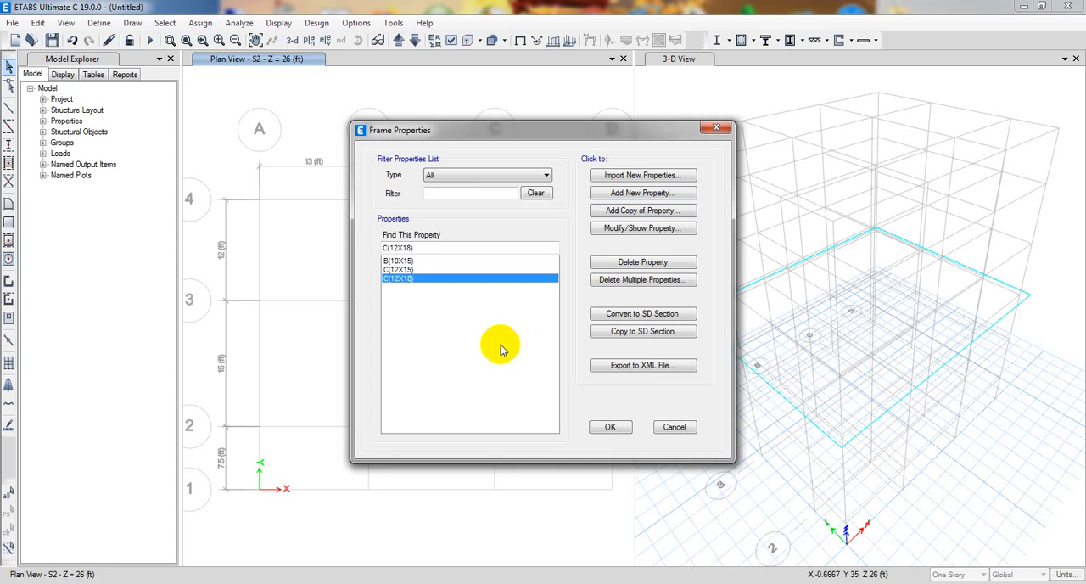
pyautogui.click(612, 430)
pyautogui.click(611, 427)
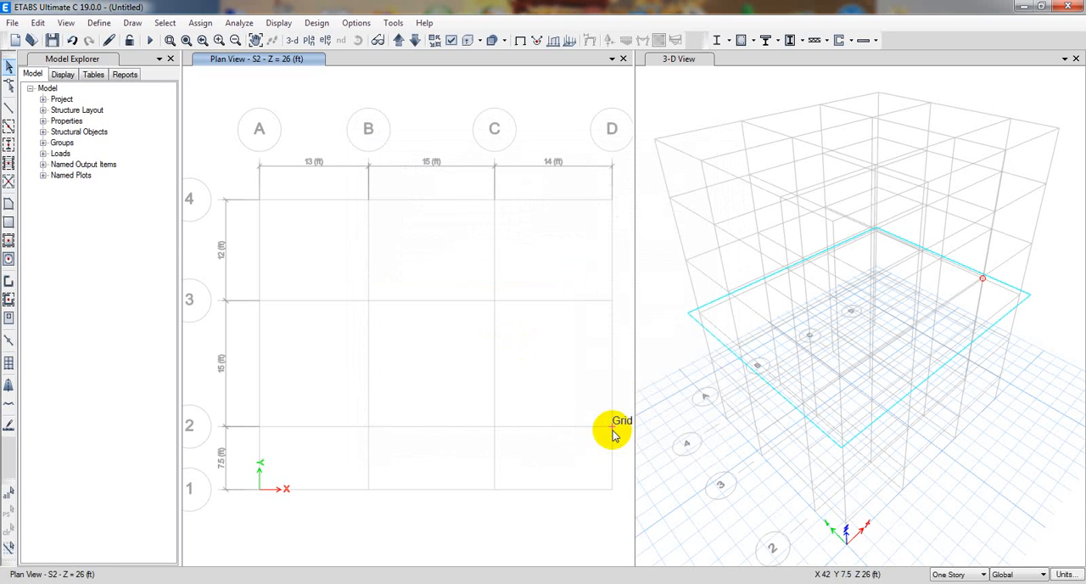
# Delete the slab property Plank1 from the slab sections and confirm the deletion.
pyautogui.click(106, 25)
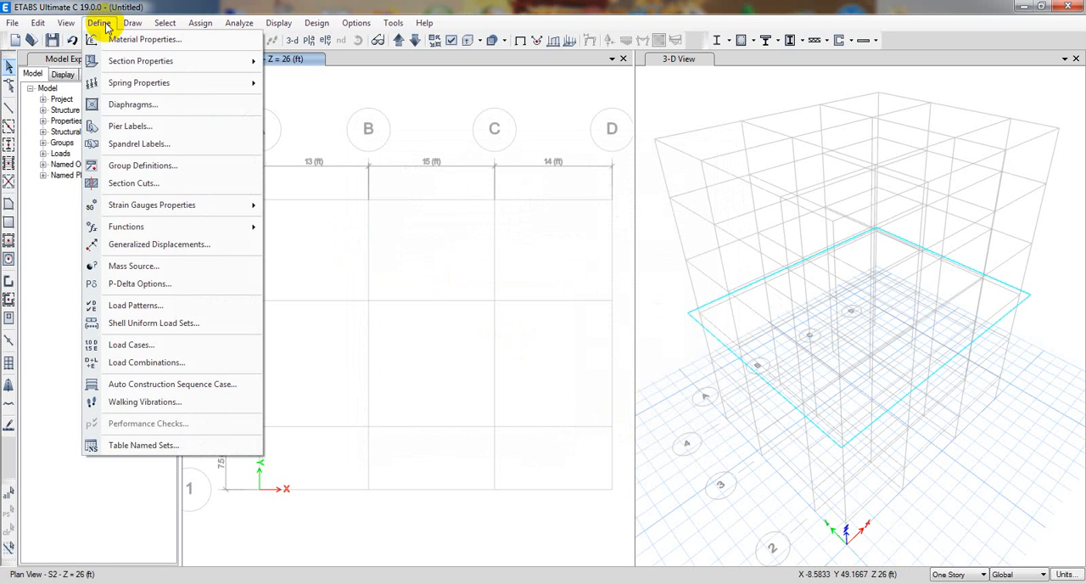
pyautogui.moveTo(160, 62)
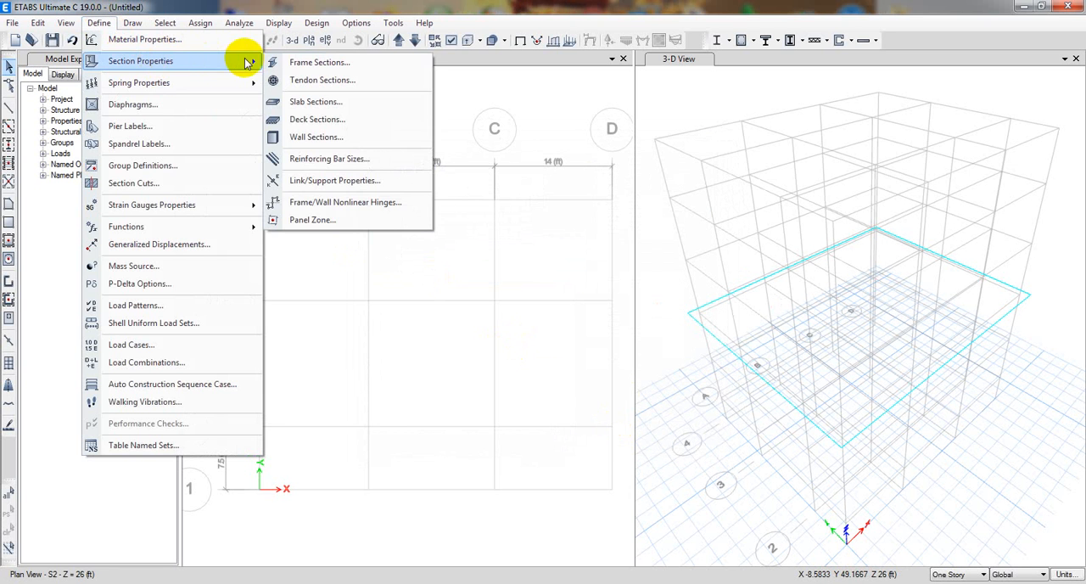
pyautogui.click(323, 102)
pyautogui.moveTo(473, 201); pyautogui.dragTo(483, 204)
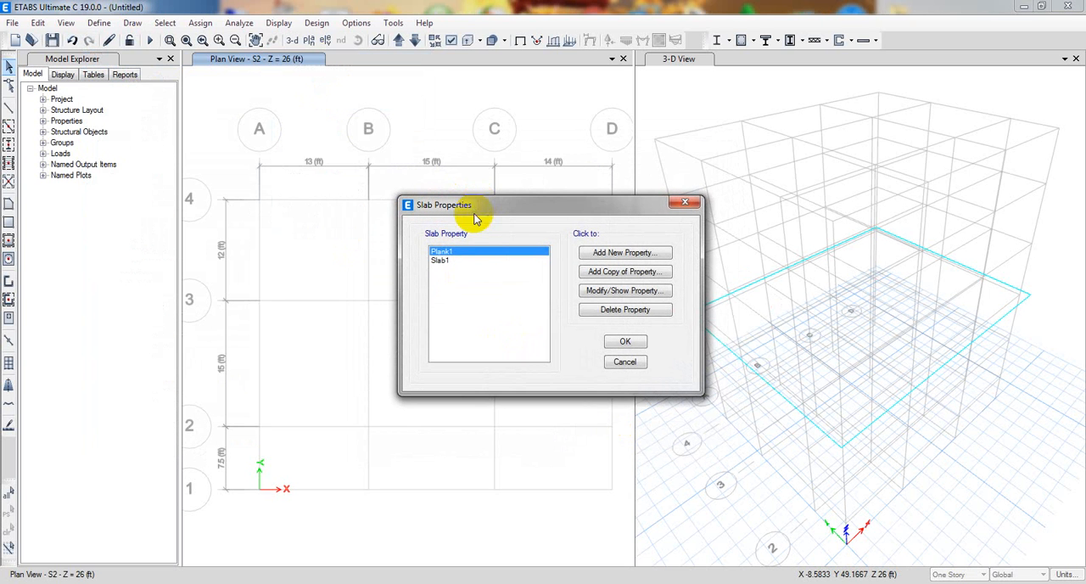
pyautogui.click(624, 309)
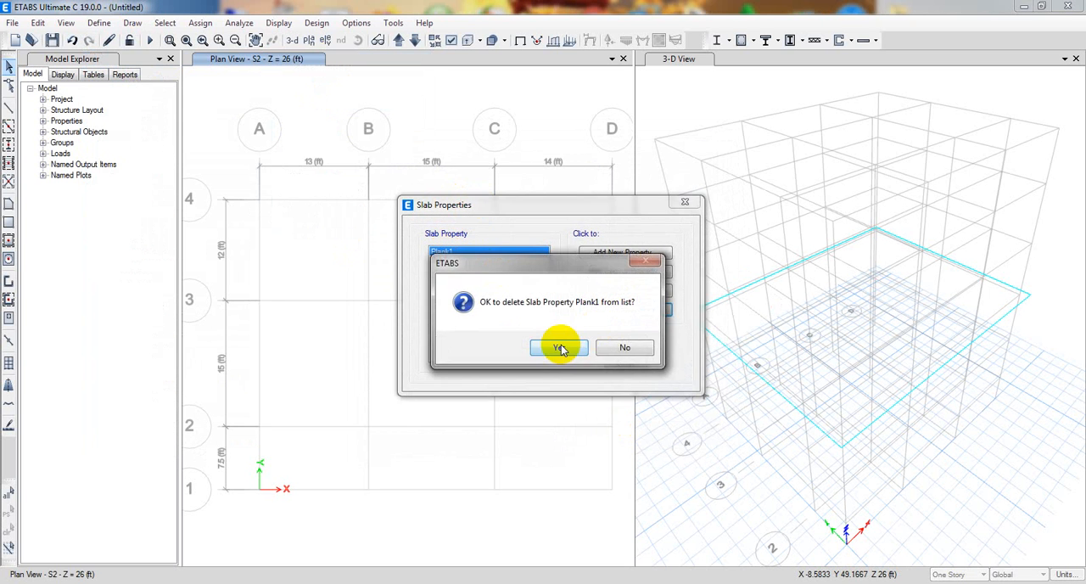
pyautogui.click(560, 347)
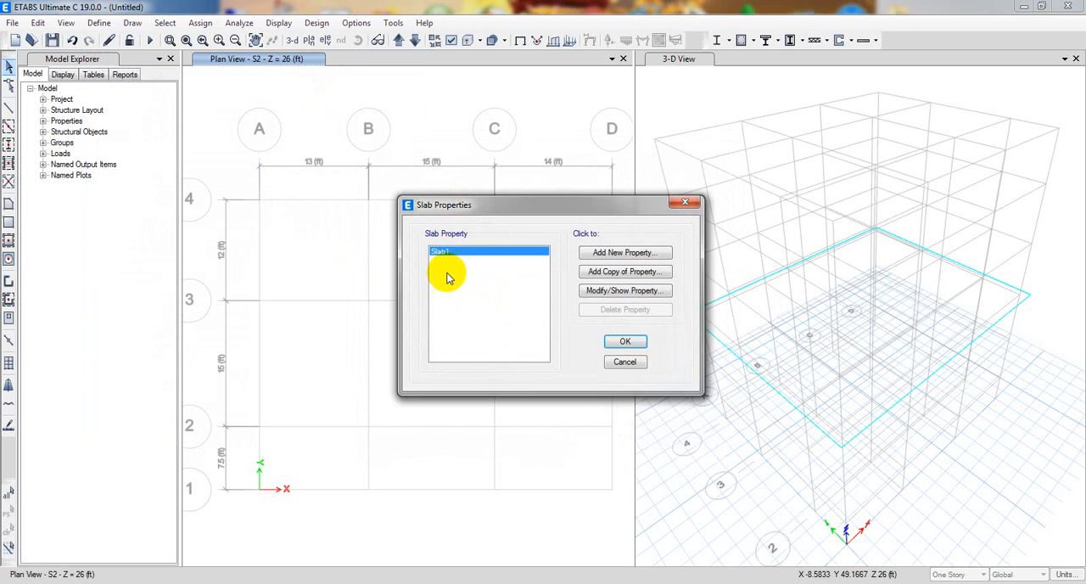
# Rename the slab property Slab1 as Slab5" and set its thickness to 5 in.
pyautogui.click(616, 291)
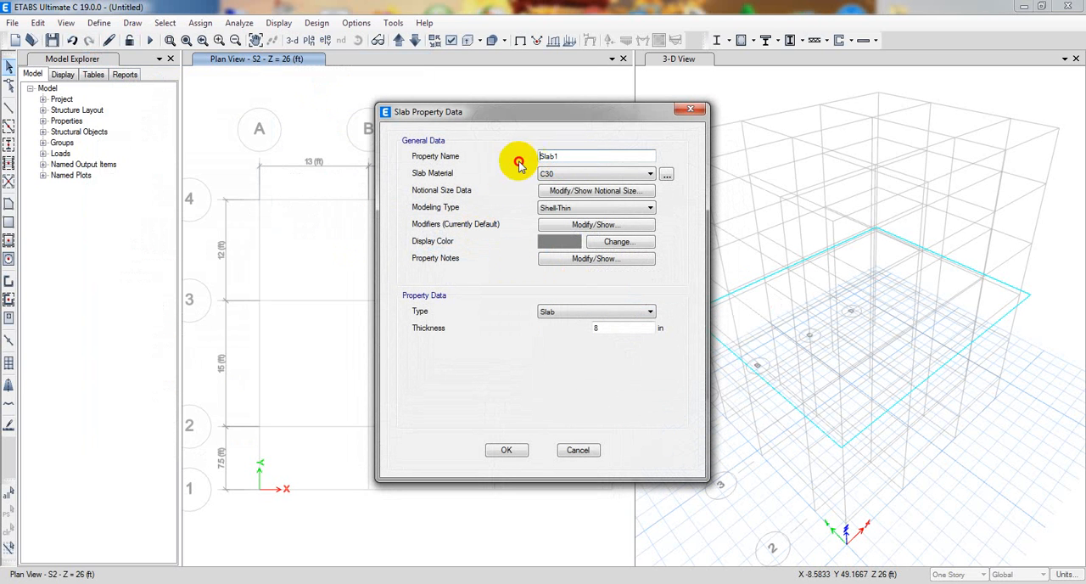
pyautogui.click(569, 158)
pyautogui.moveTo(568, 158); pyautogui.dragTo(549, 158)
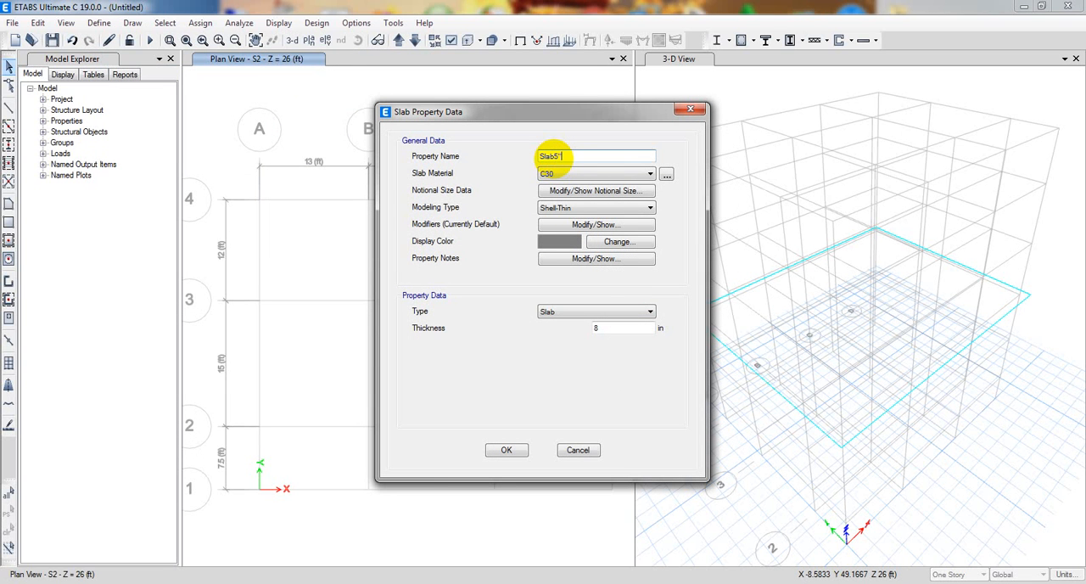
pyautogui.doubleClick(618, 330)
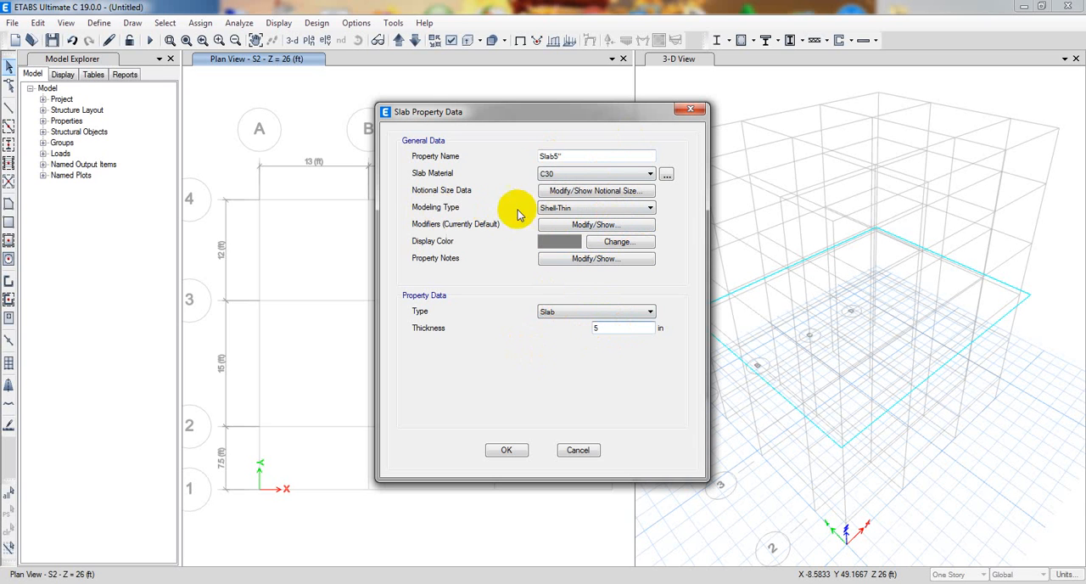
# Keep the slab's modeling type as Shell-Thin, set its material to 3000Psi, and accept the slab definition.
pyautogui.click(547, 208)
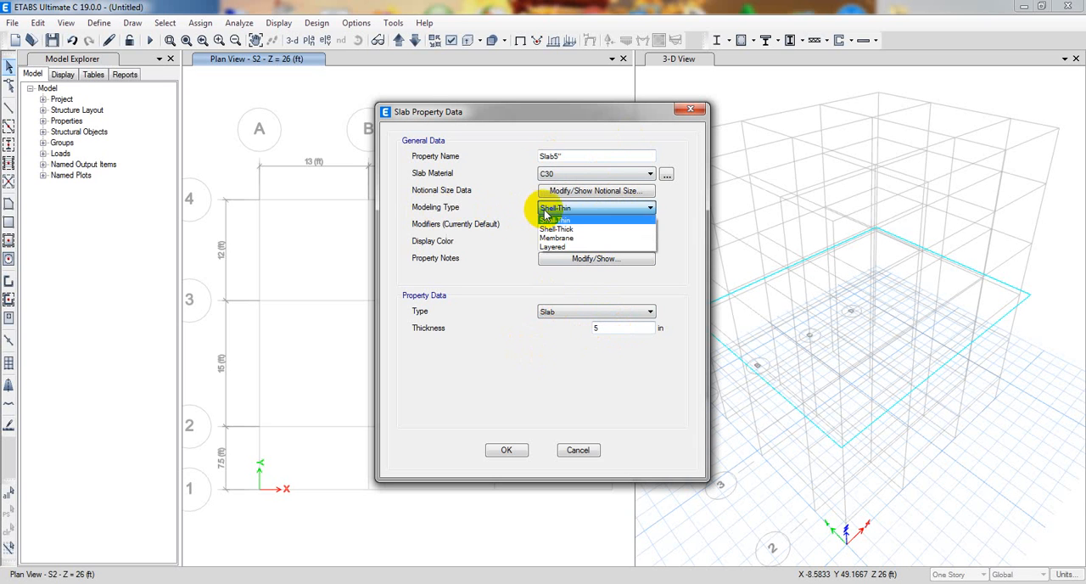
pyautogui.click(592, 221)
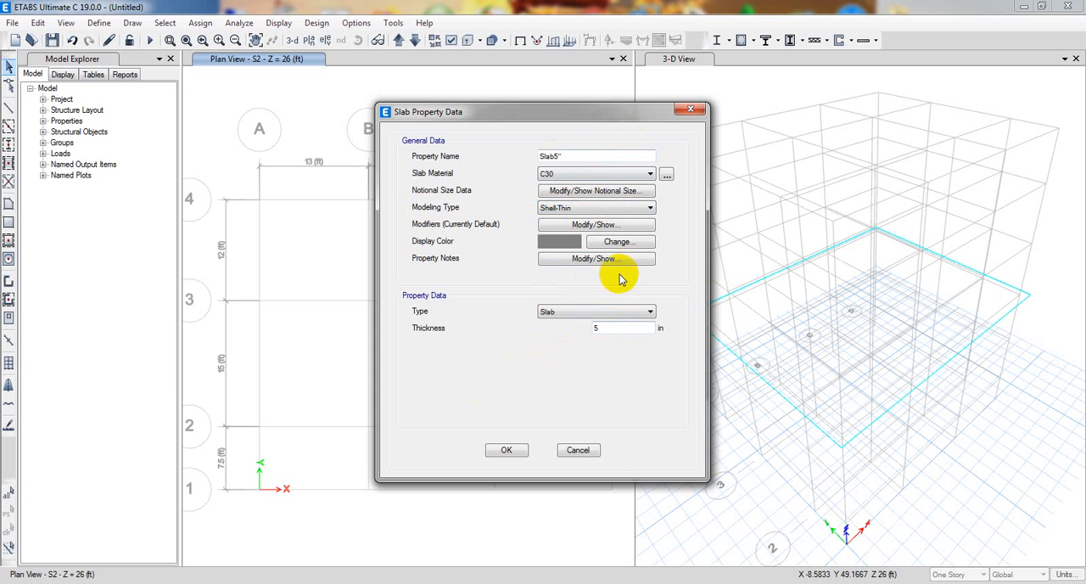
pyautogui.click(574, 173)
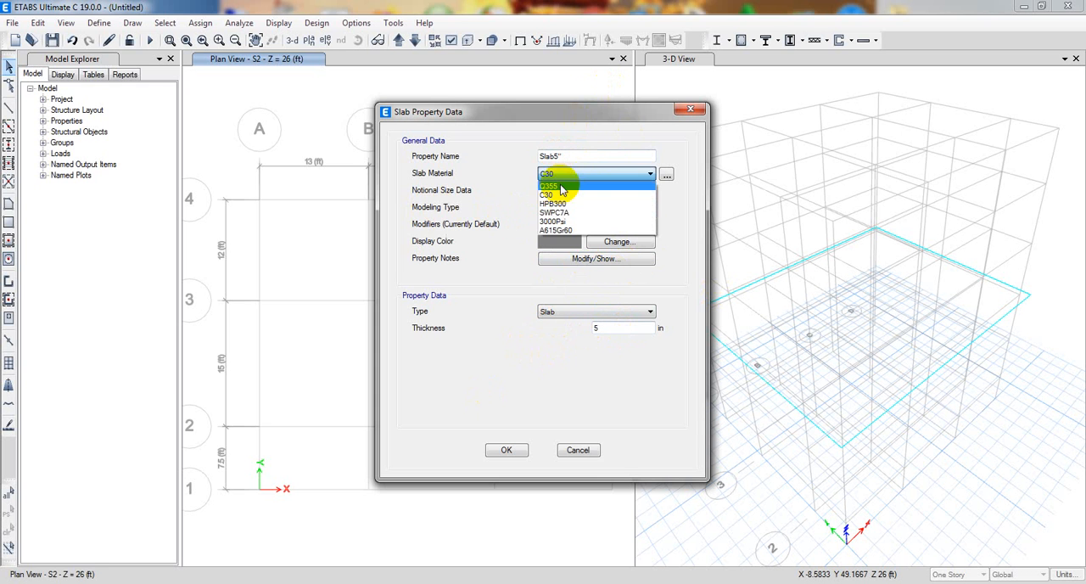
pyautogui.click(574, 223)
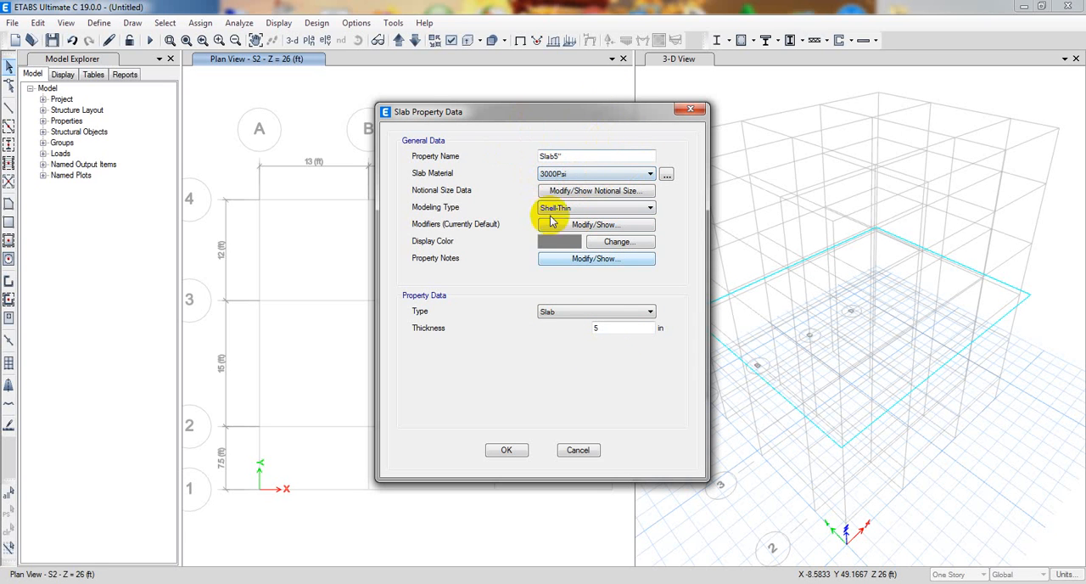
pyautogui.click(500, 451)
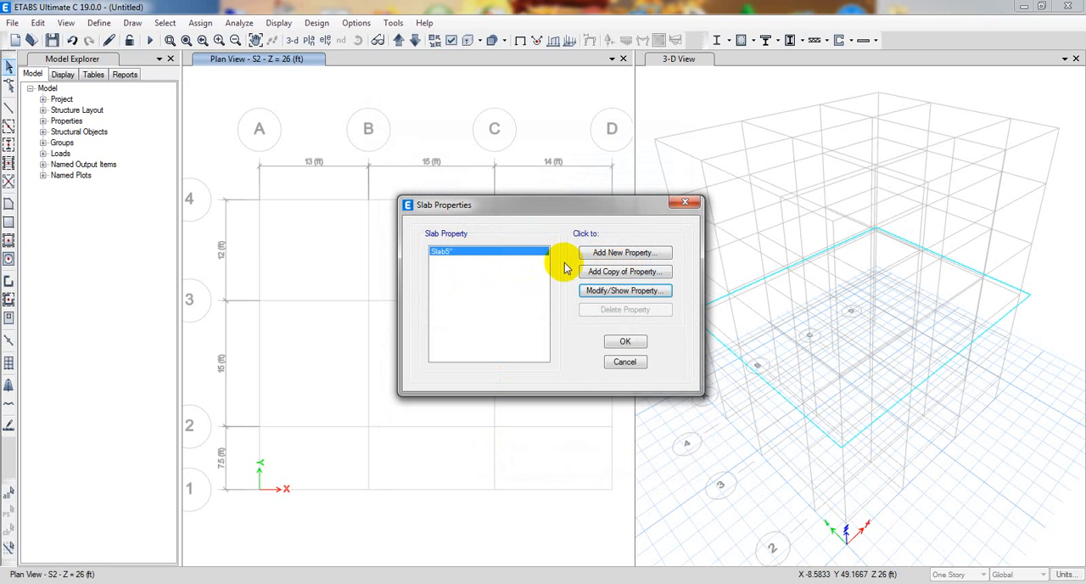
# Rename the slab property as Slab5"S, set its thickness to 6 in with type Slab, and accept the slab sections.
pyautogui.click(621, 291)
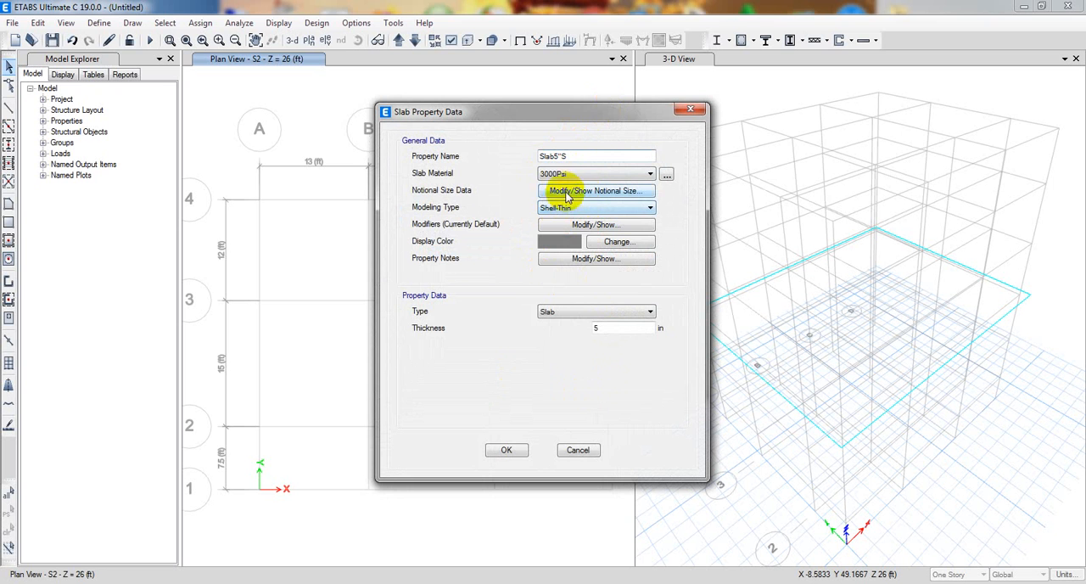
pyautogui.click(550, 331)
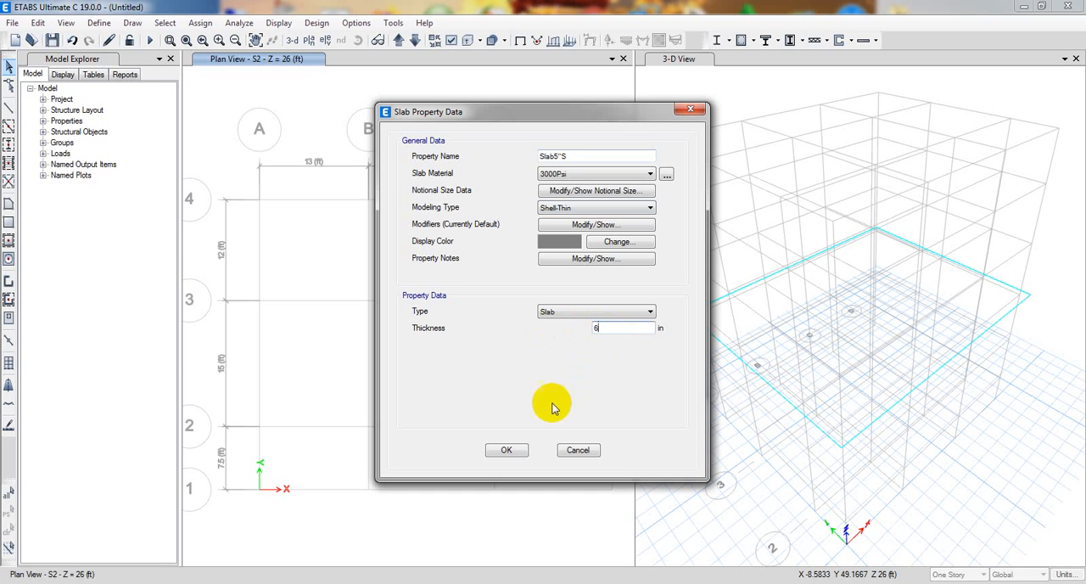
pyautogui.click(553, 311)
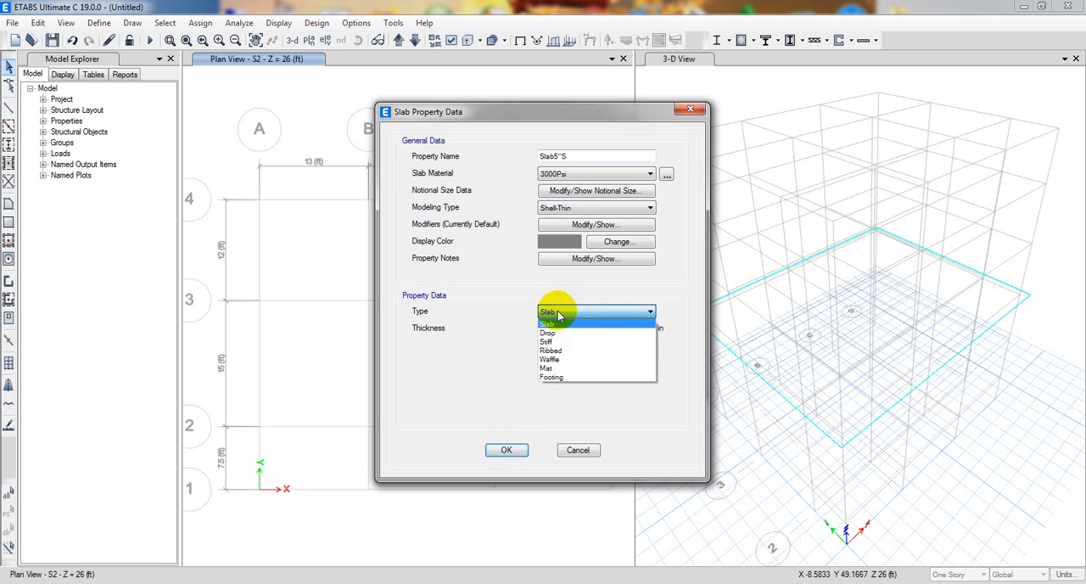
pyautogui.click(486, 360)
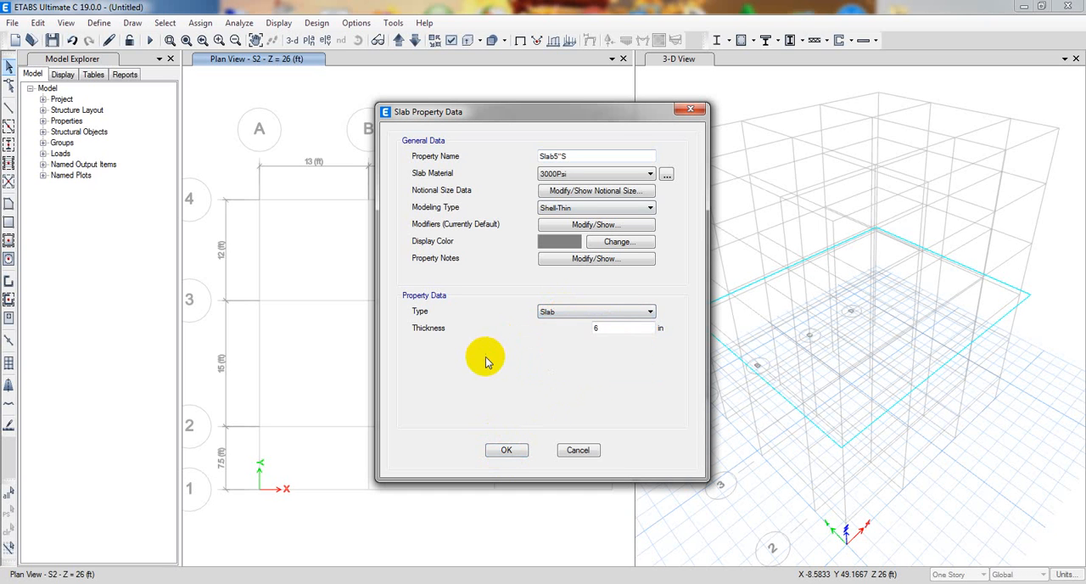
pyautogui.doubleClick(618, 329)
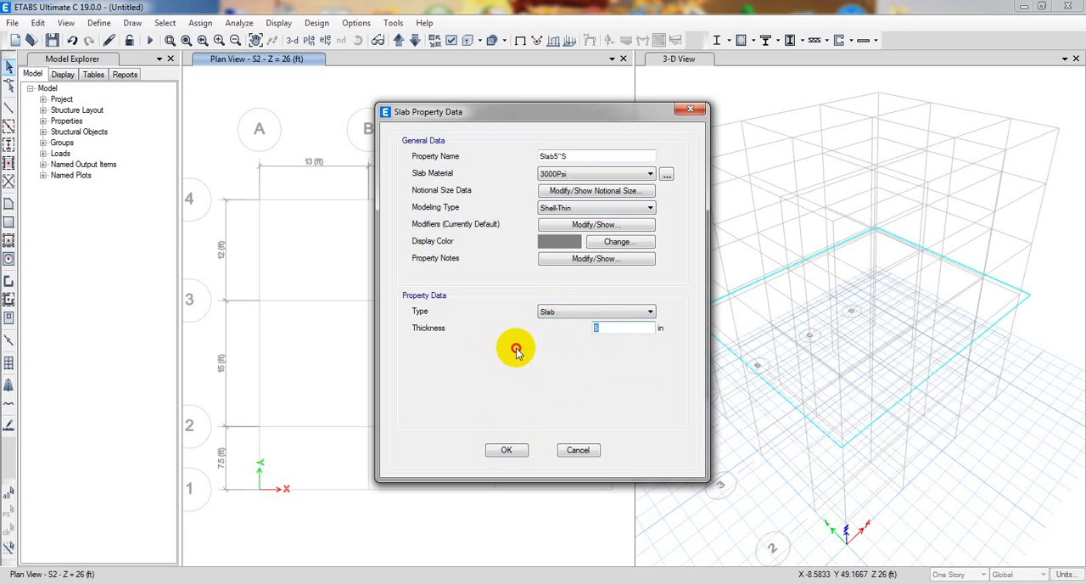
pyautogui.click(507, 450)
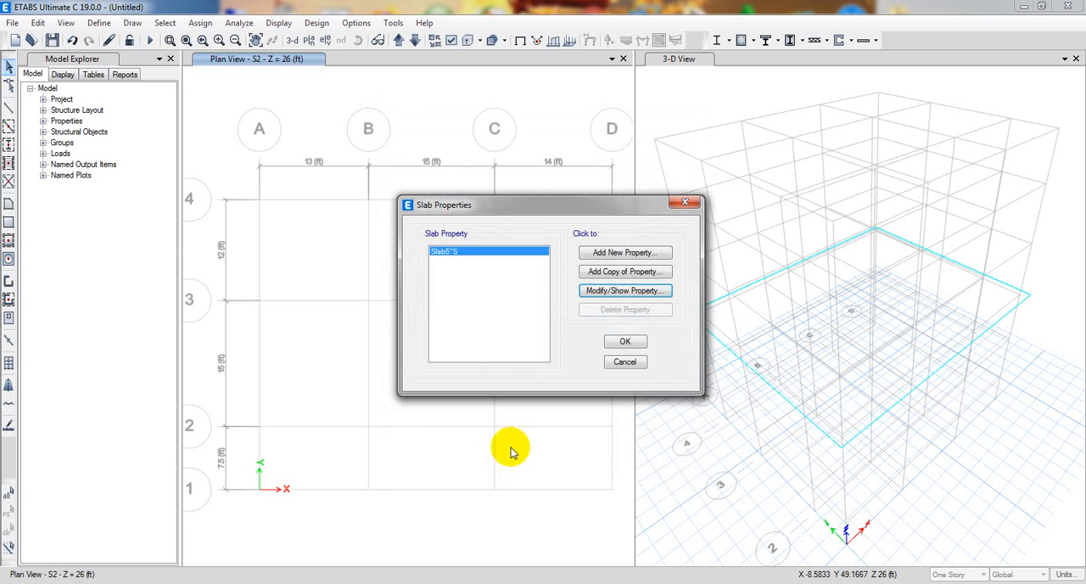
pyautogui.click(627, 340)
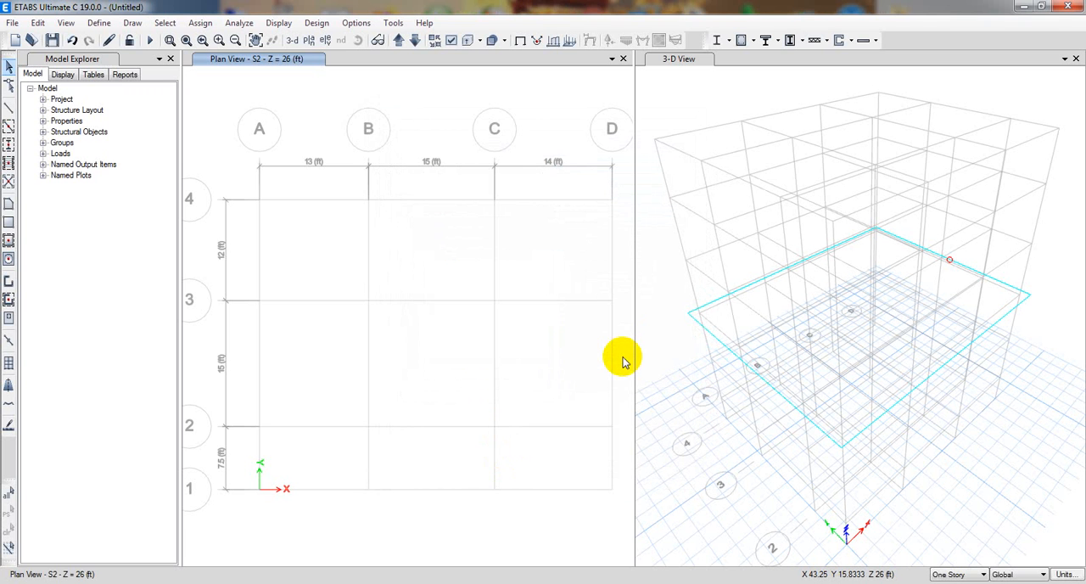
# Modify the slab property Slab5"S: set its thickness to 5 in and rename it Slab5".
pyautogui.click(98, 23)
pyautogui.moveTo(237, 61)
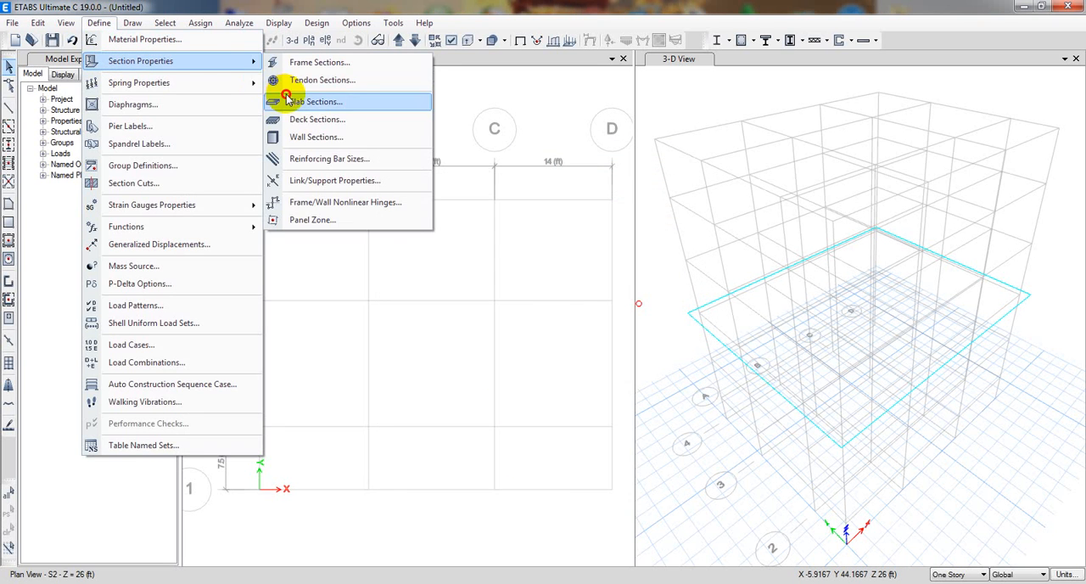
pyautogui.click(289, 97)
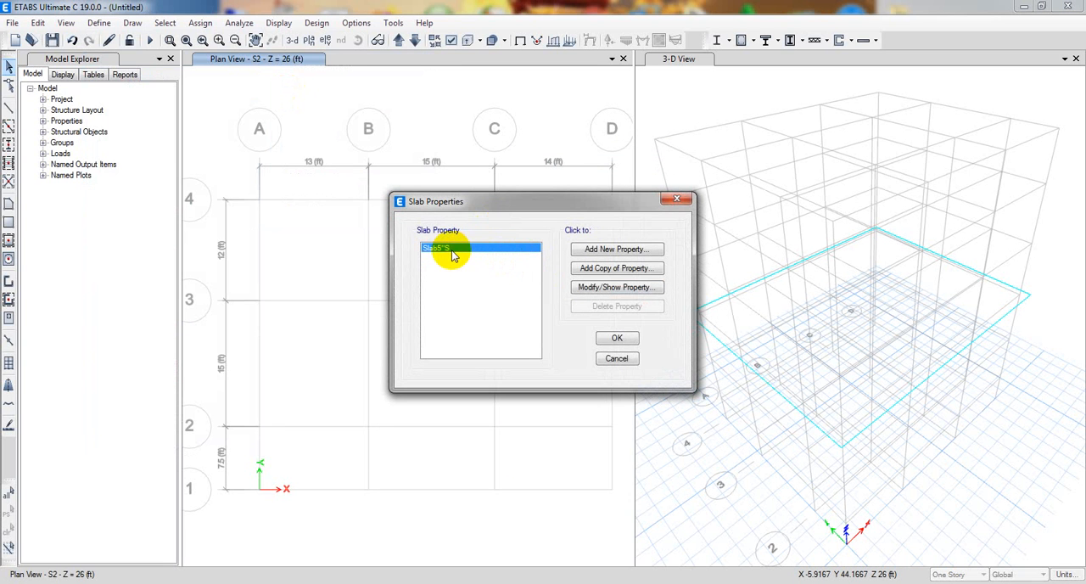
pyautogui.click(622, 289)
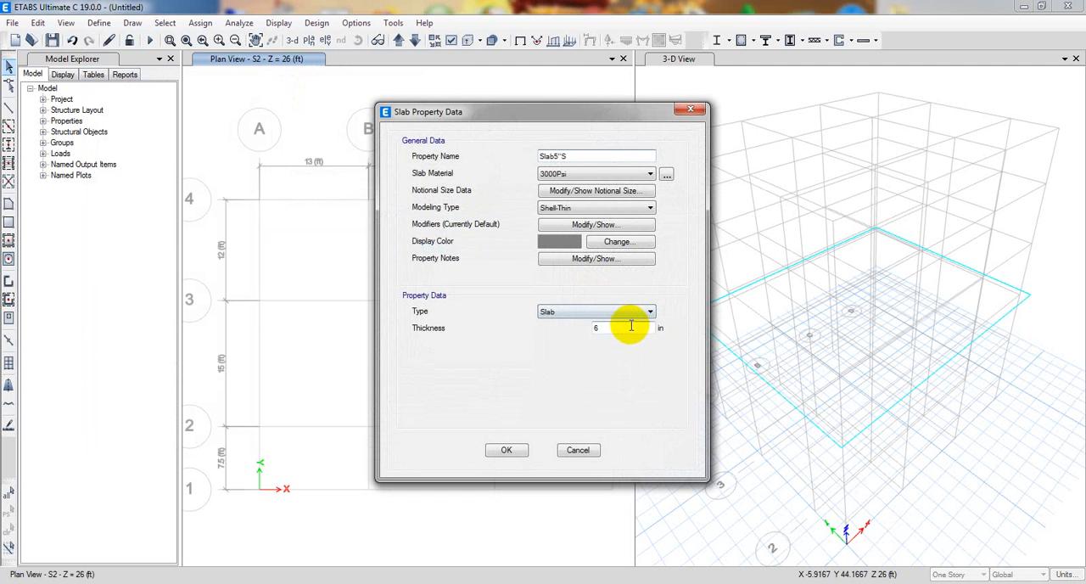
pyautogui.doubleClick(576, 326)
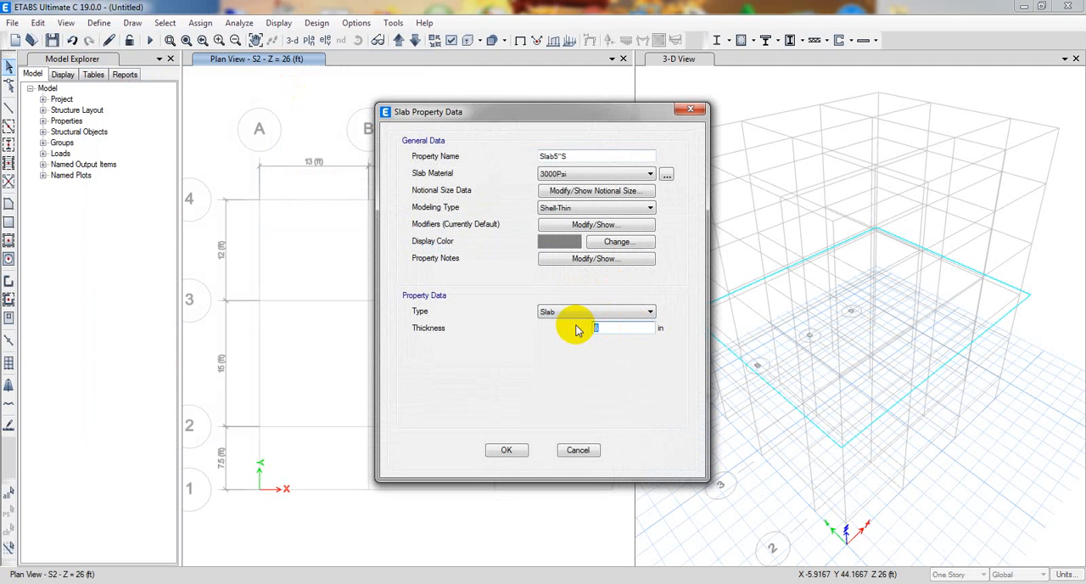
pyautogui.write('5')
pyautogui.click(607, 156)
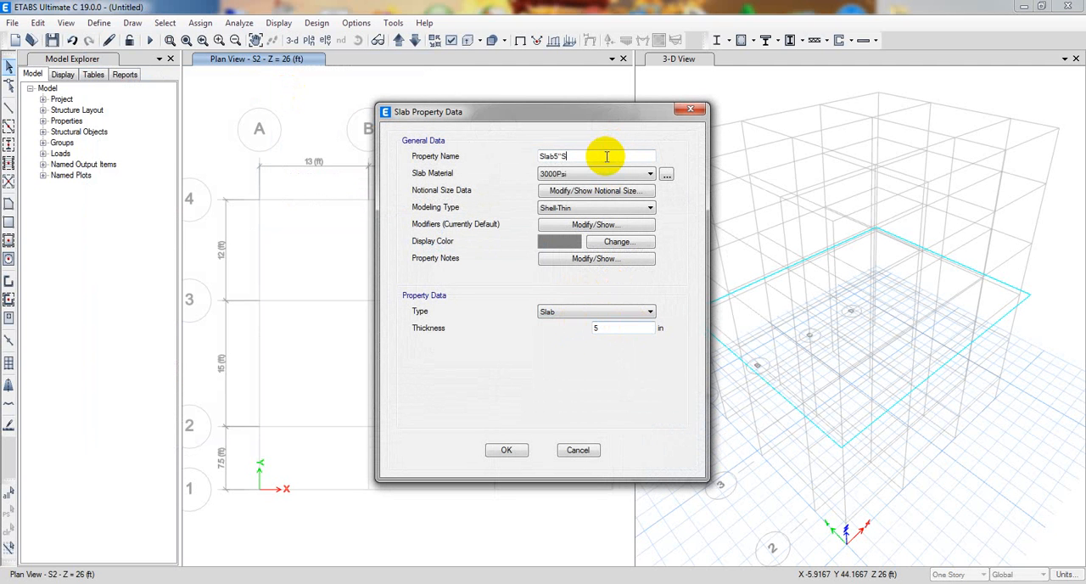
pyautogui.click(508, 448)
# Add a copy of the Slab5" property named Slab6"S with a thickness of 6 in, and accept the slab properties.
pyautogui.click(632, 269)
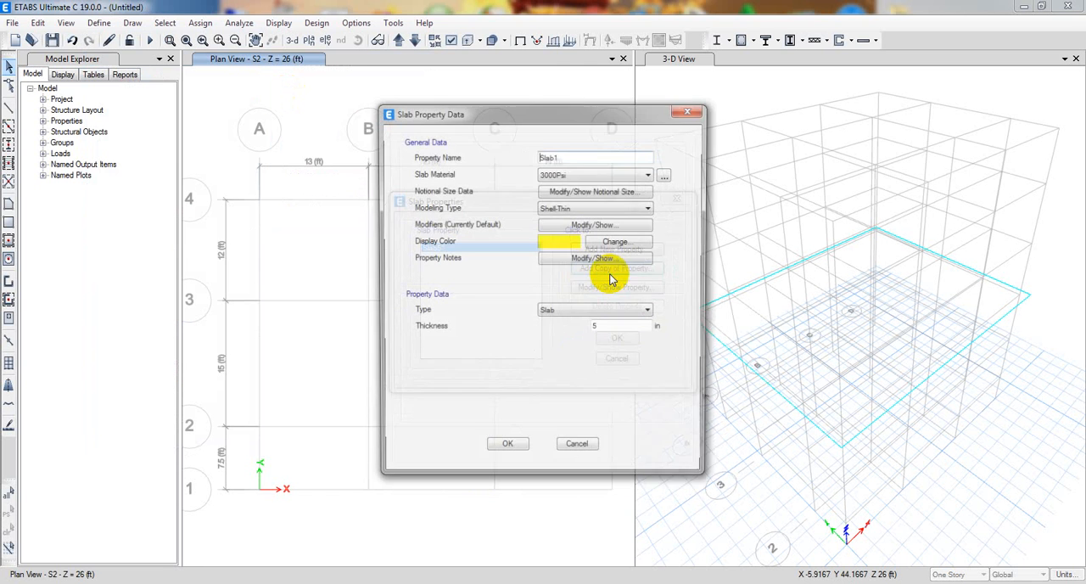
pyautogui.click(576, 157)
pyautogui.doubleClick(558, 157)
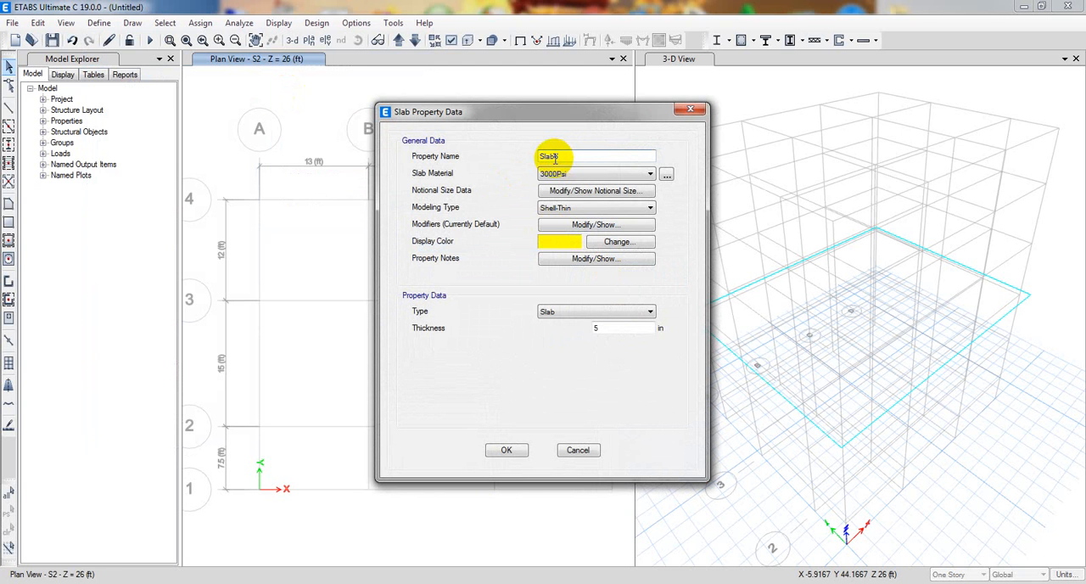
pyautogui.write('Slab6"S')
pyautogui.doubleClick(604, 329)
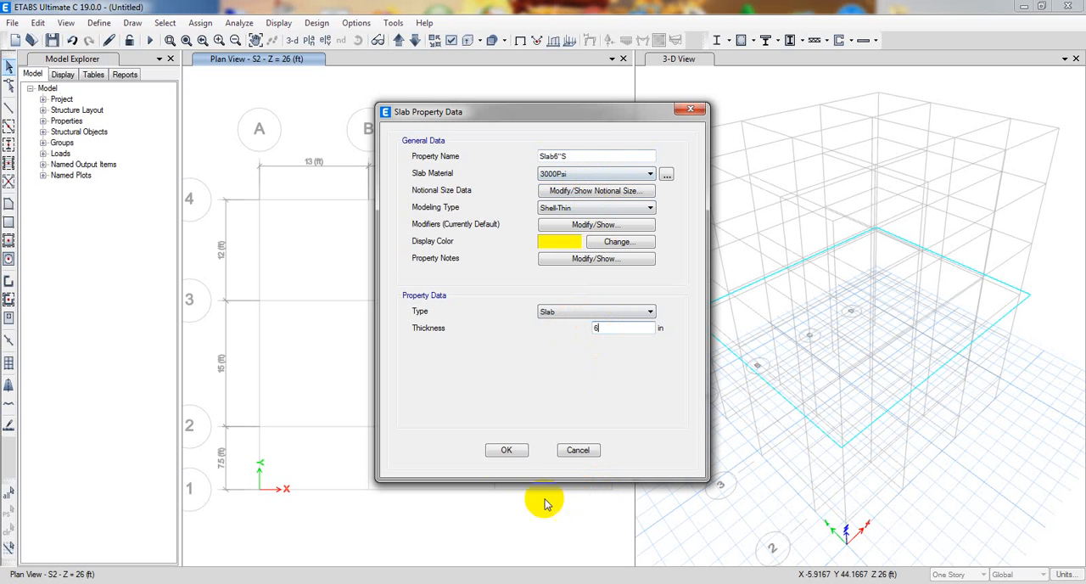
pyautogui.click(504, 448)
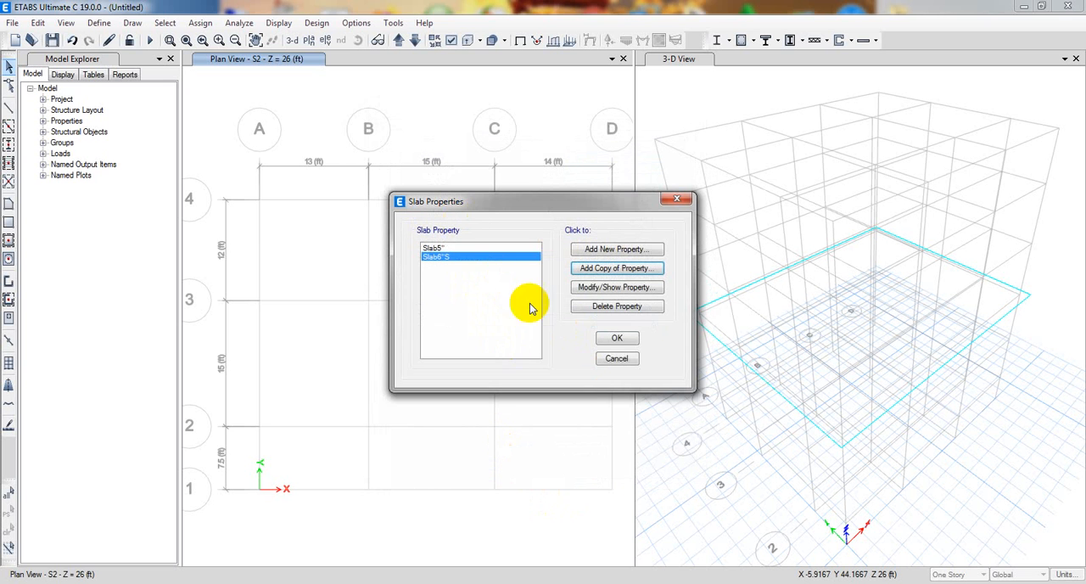
pyautogui.click(609, 340)
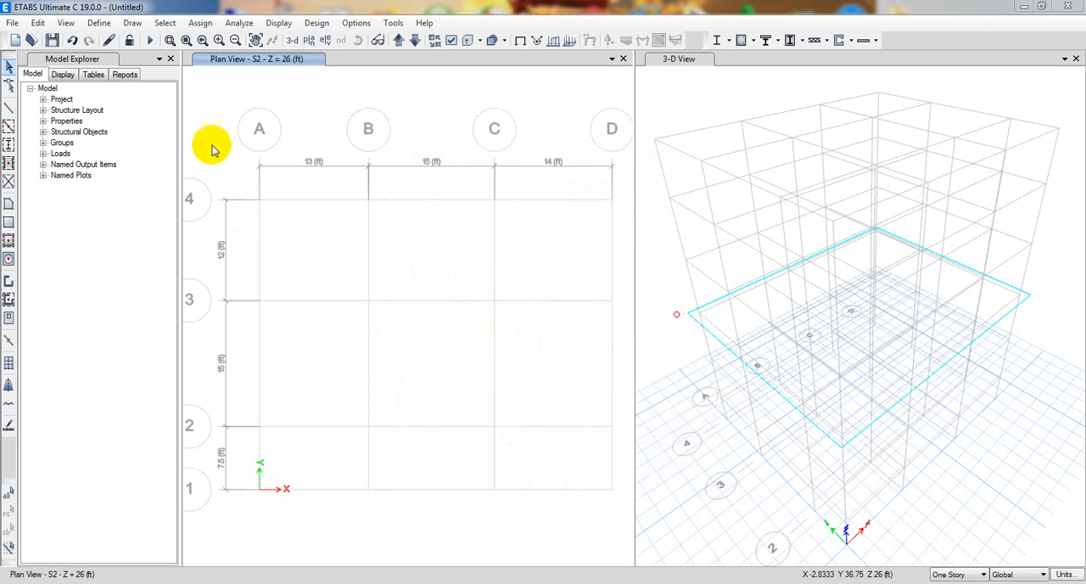
pyautogui.click(96, 25)
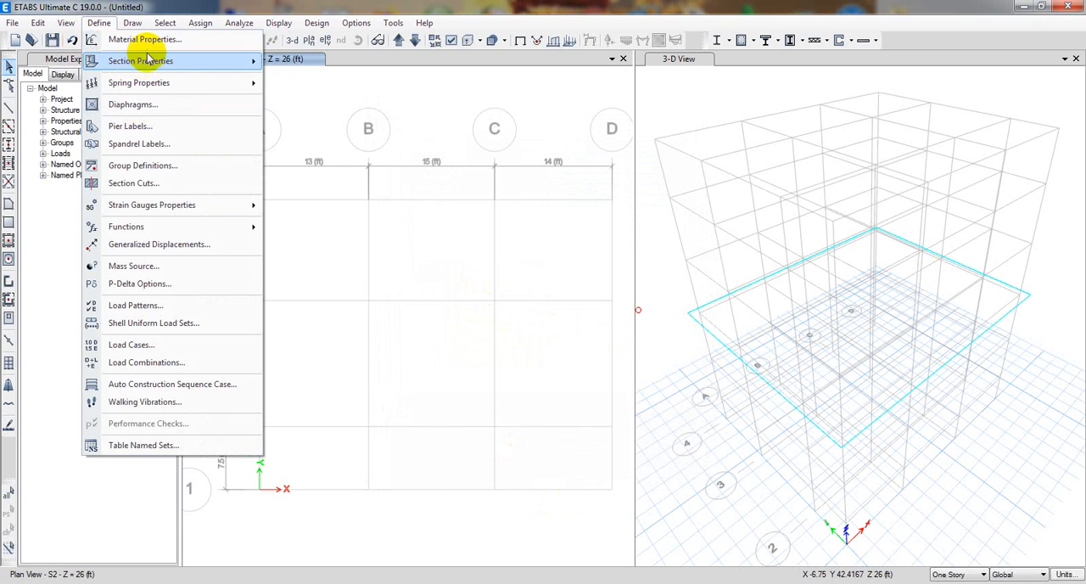
pyautogui.moveTo(210, 66)
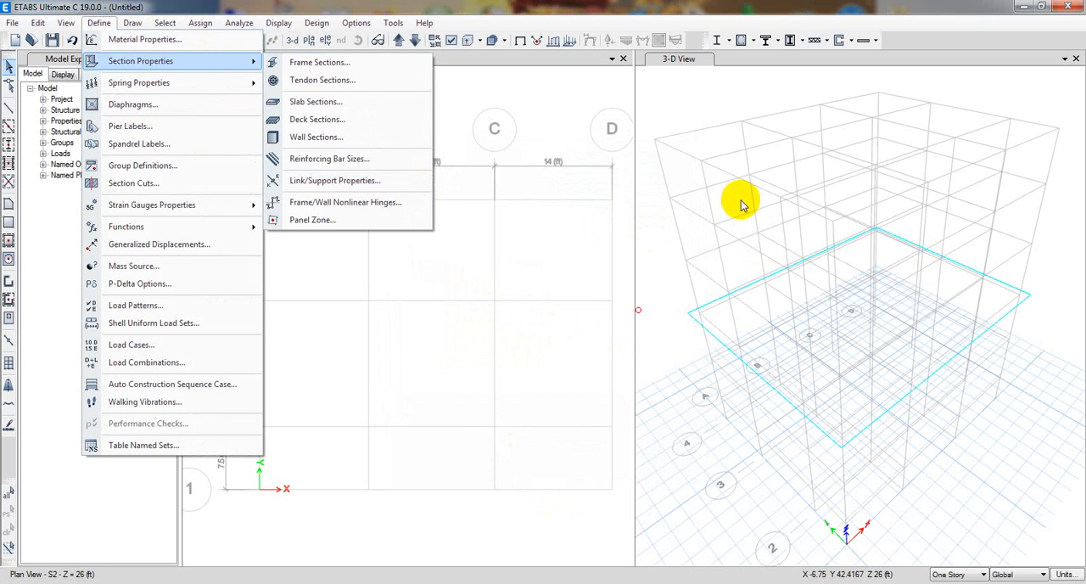
pyautogui.click(690, 268)
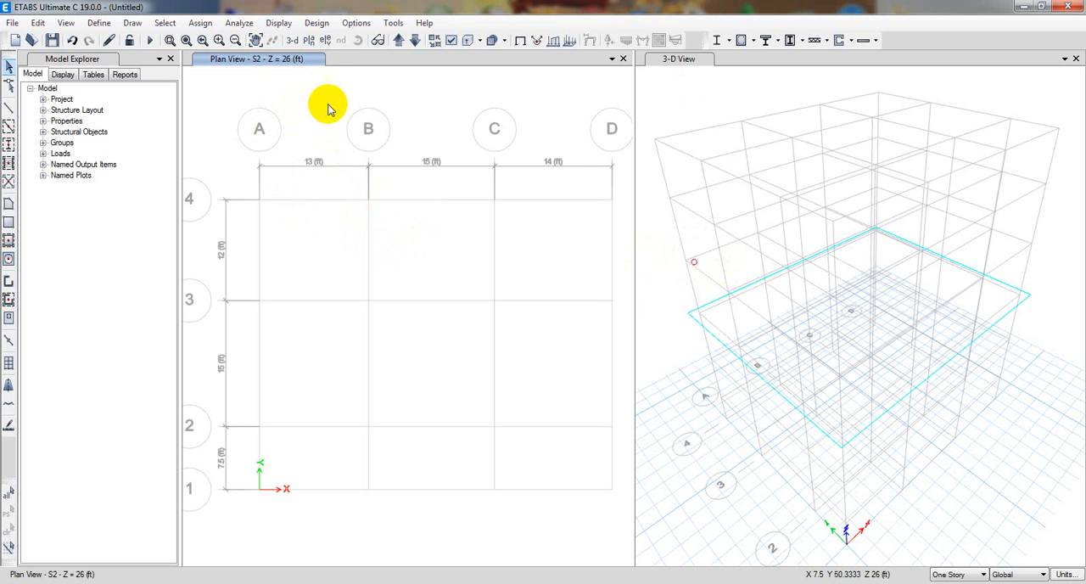
# Set the plan view to story level TOP.
pyautogui.click(307, 40)
pyautogui.click(472, 263)
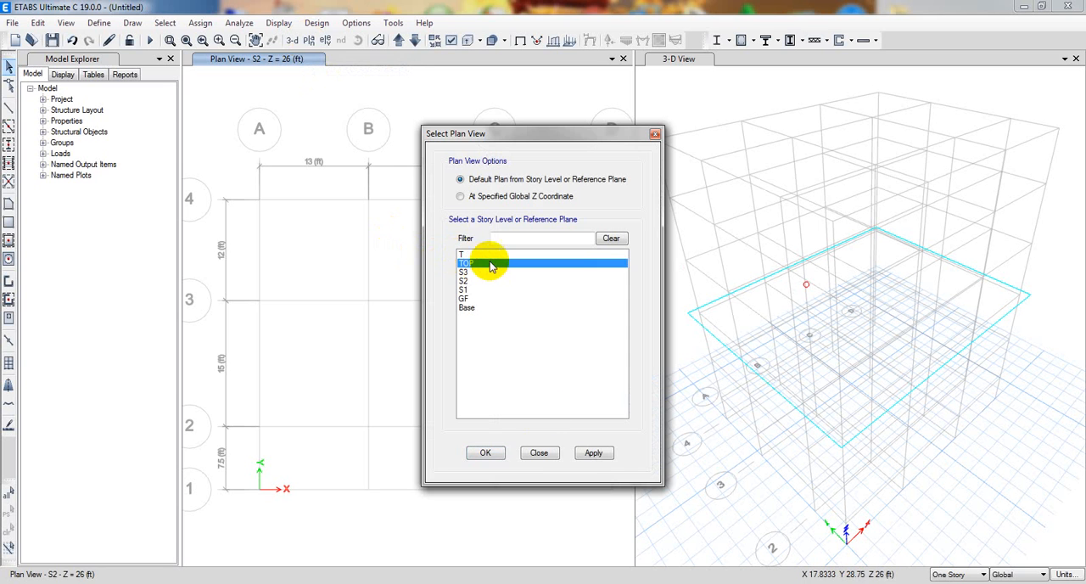
pyautogui.click(593, 453)
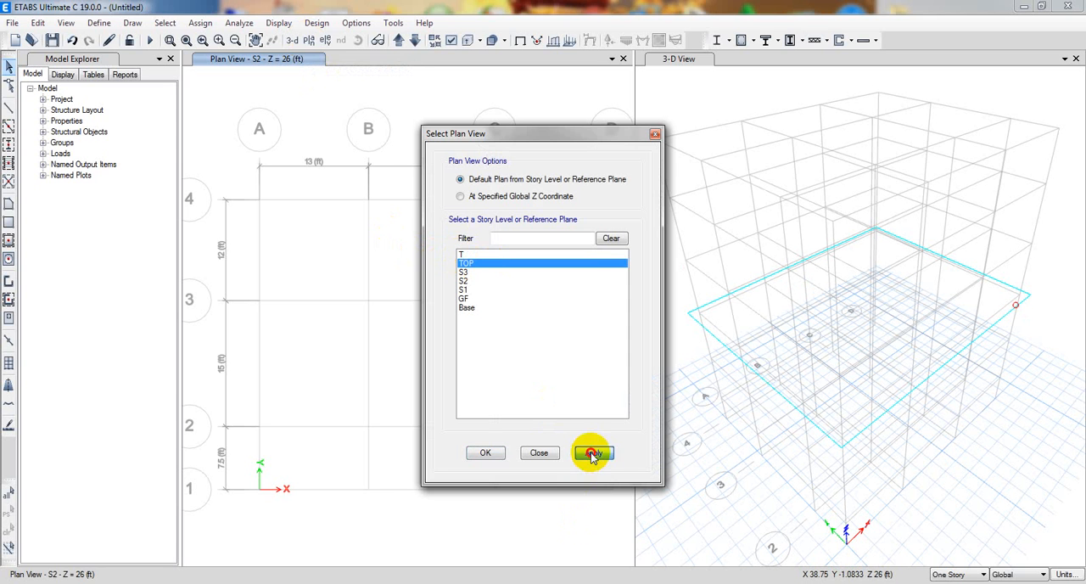
pyautogui.click(485, 453)
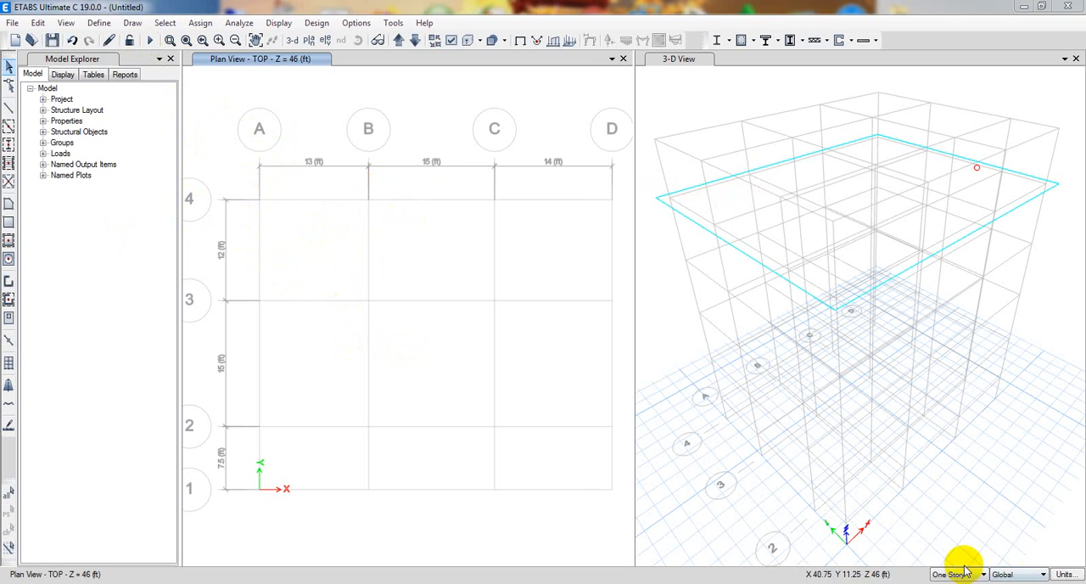
# Set up Quick Draw Beams/Columns with frame section B(10X15) and switch the drawing scope from One Story to Similar Stories.
pyautogui.click(8, 127)
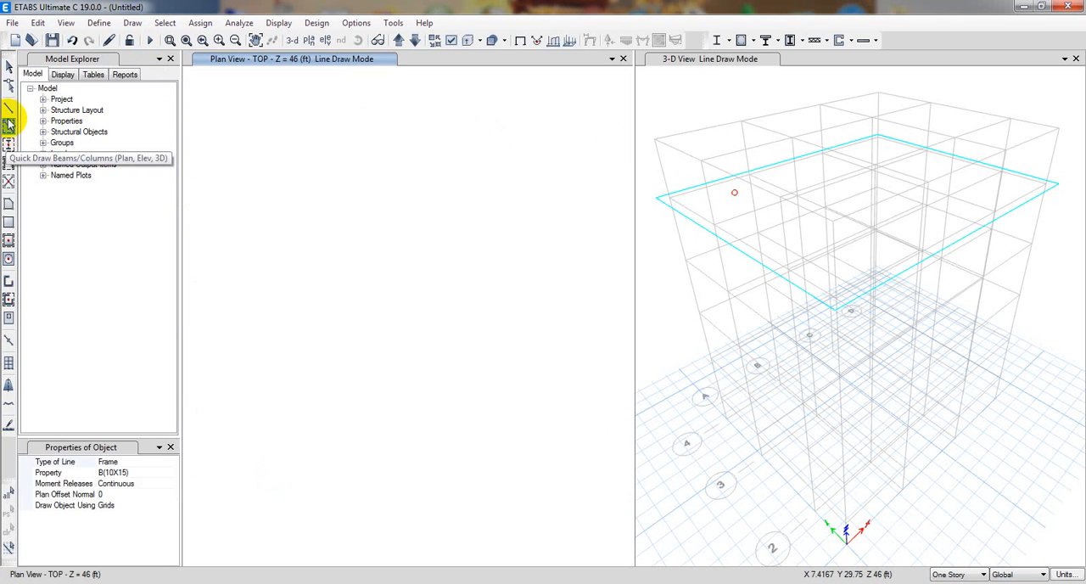
pyautogui.click(166, 473)
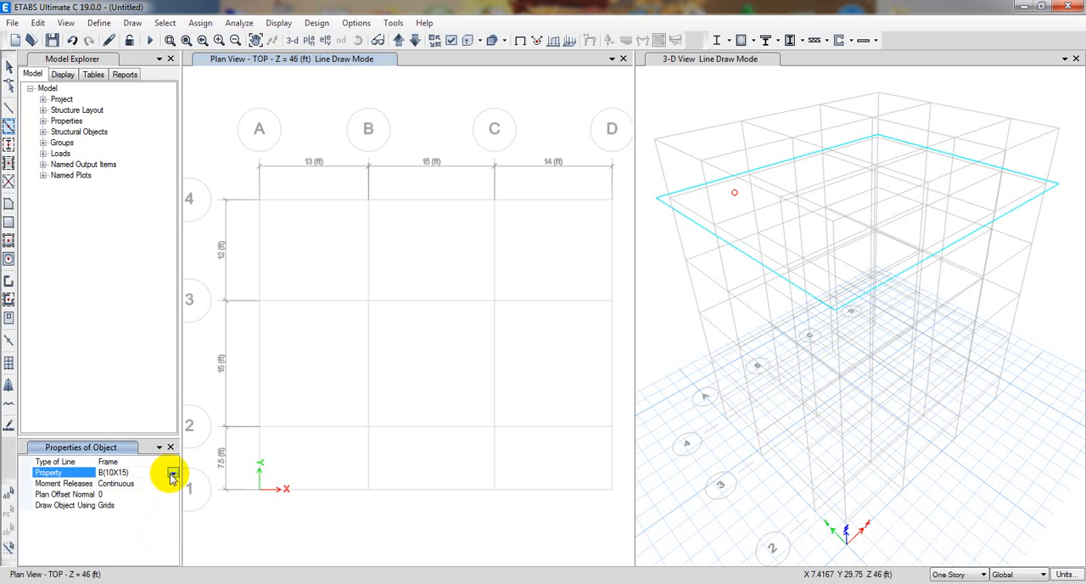
pyautogui.click(172, 473)
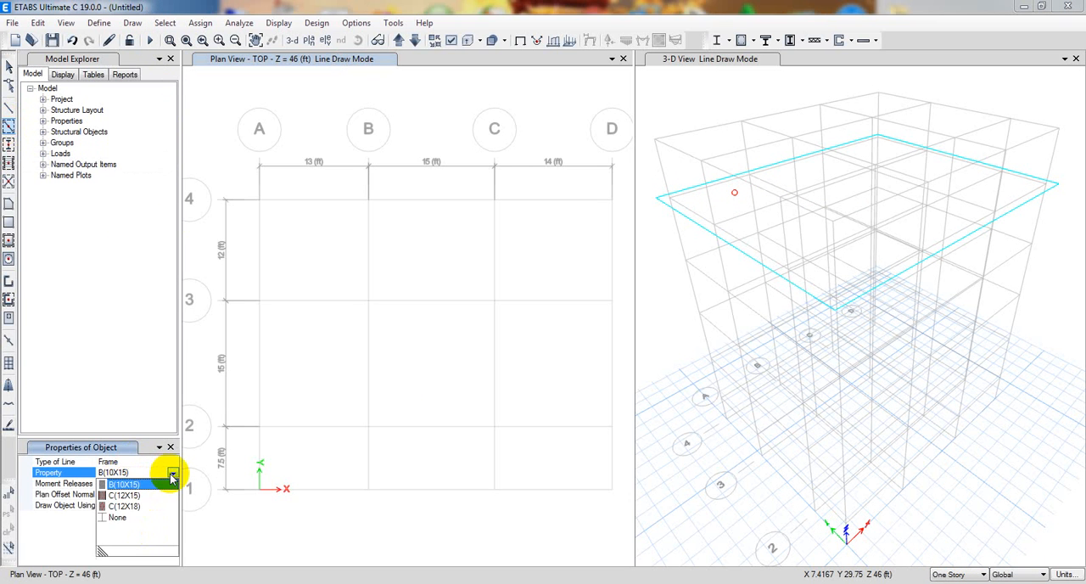
pyautogui.click(123, 484)
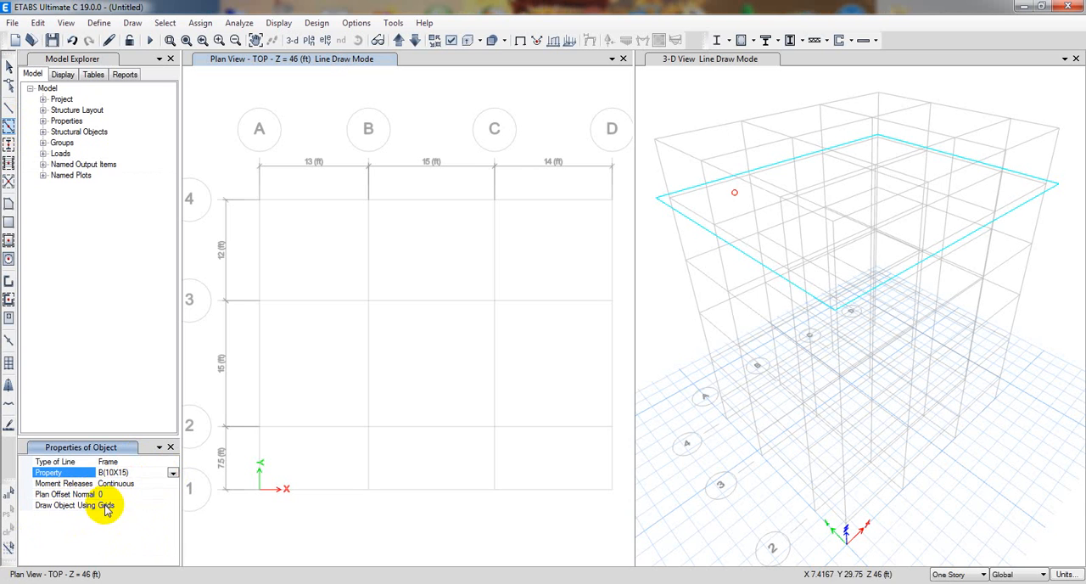
pyautogui.click(320, 200)
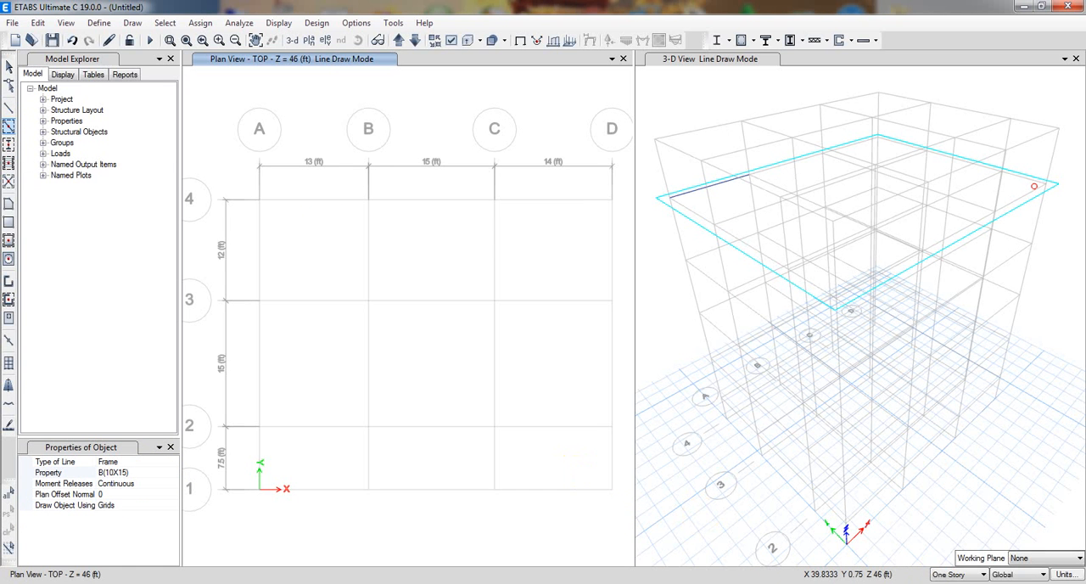
pyautogui.click(984, 575)
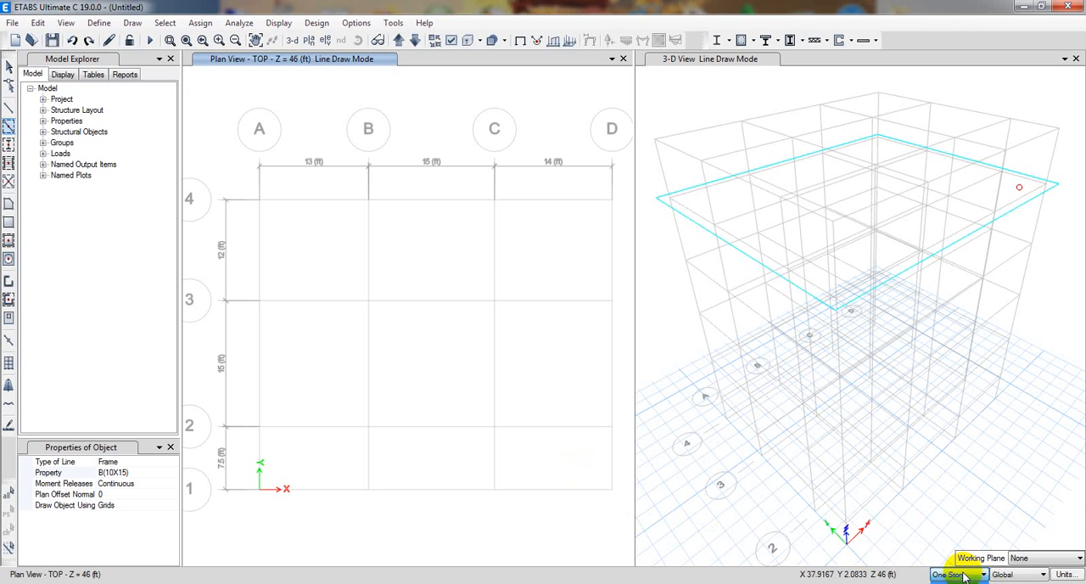
pyautogui.click(956, 583)
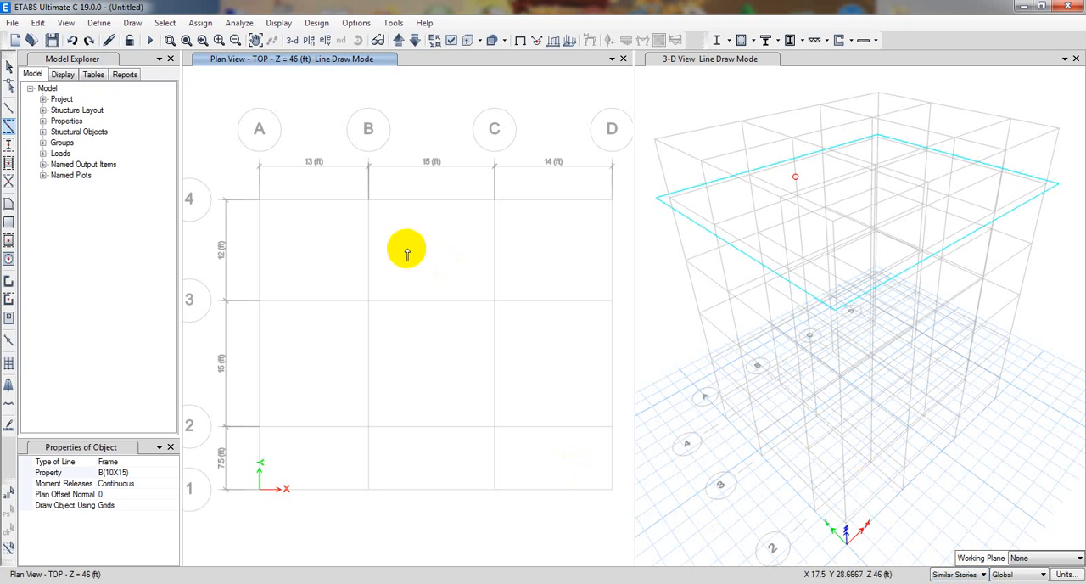
# Draw B(10X15) beams on grid line 4 between A and B and on all grid lines of the C–D bay.
pyautogui.click(296, 200)
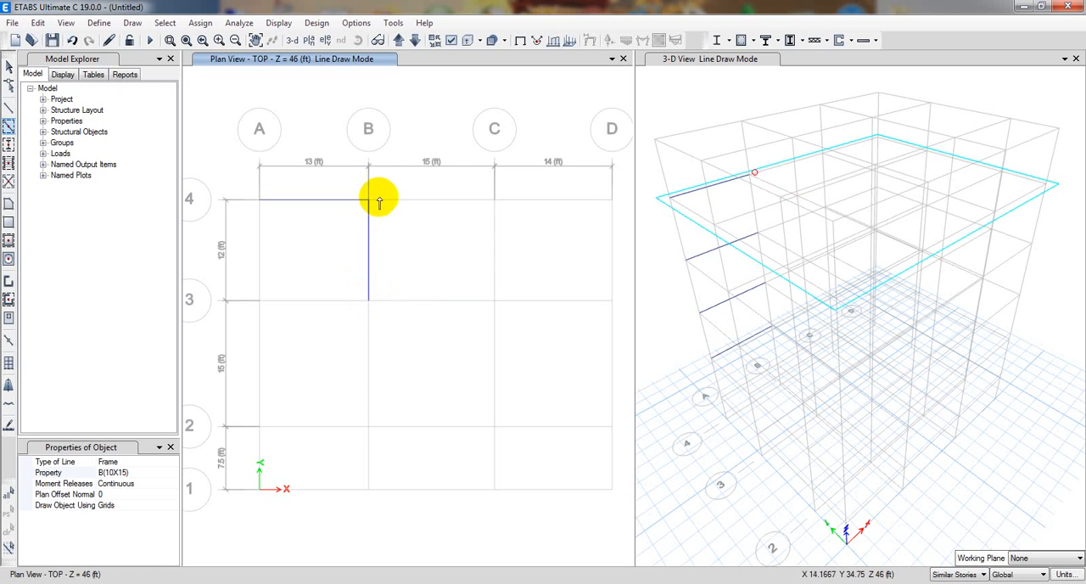
pyautogui.moveTo(399, 180); pyautogui.dragTo(633, 531)
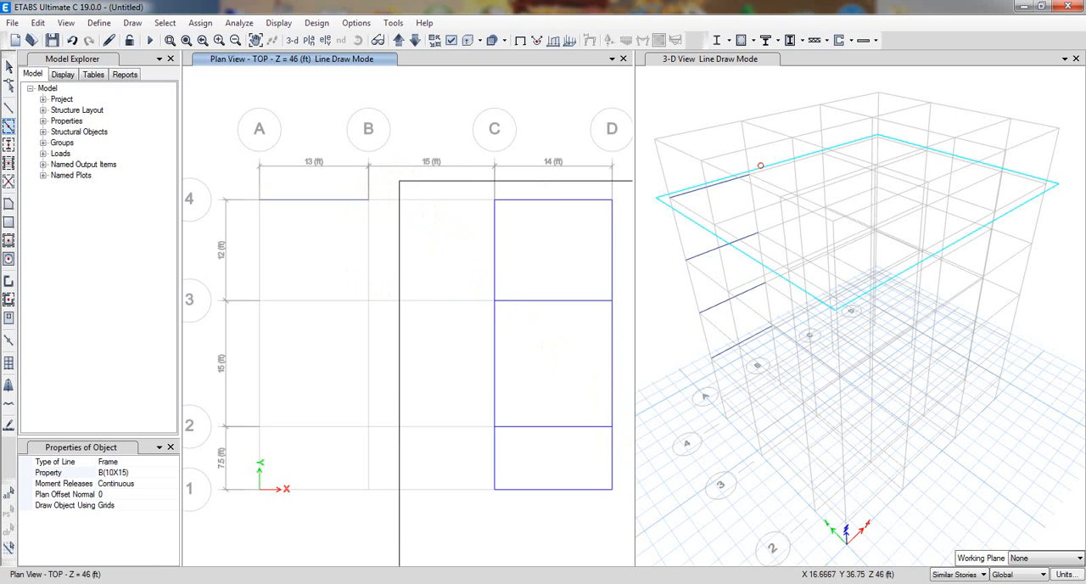
pyautogui.moveTo(644, 566)
pyautogui.mouseDown()
pyautogui.moveTo(654, 558)
pyautogui.moveTo(637, 523)
pyautogui.moveTo(633, 532)
pyautogui.mouseUp()
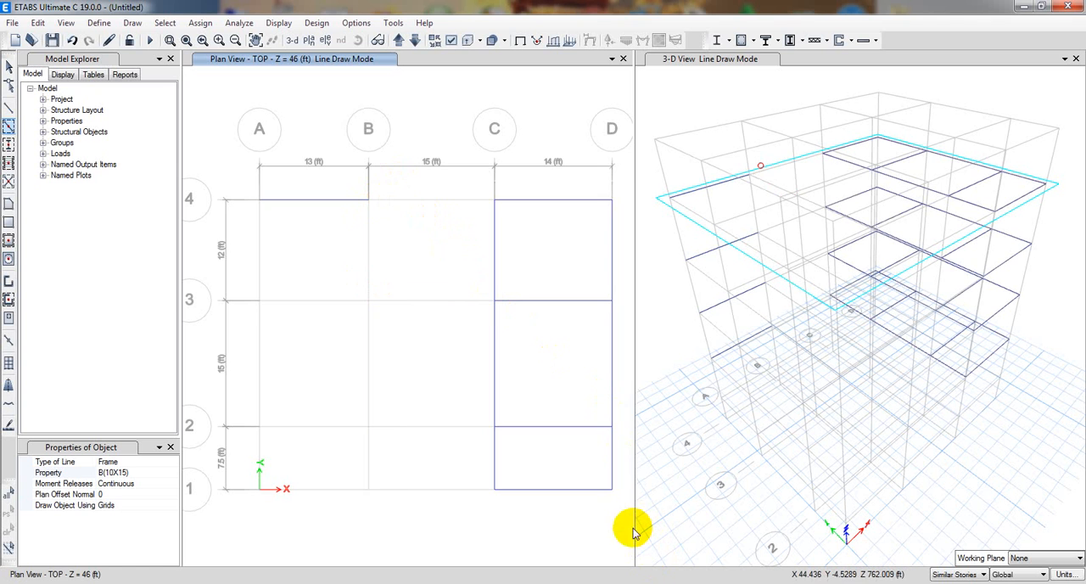
# Draw B(10X15) beams between grids B and C on grid lines 4, 3, 2 and 1.
pyautogui.moveTo(446, 181); pyautogui.dragTo(394, 512)
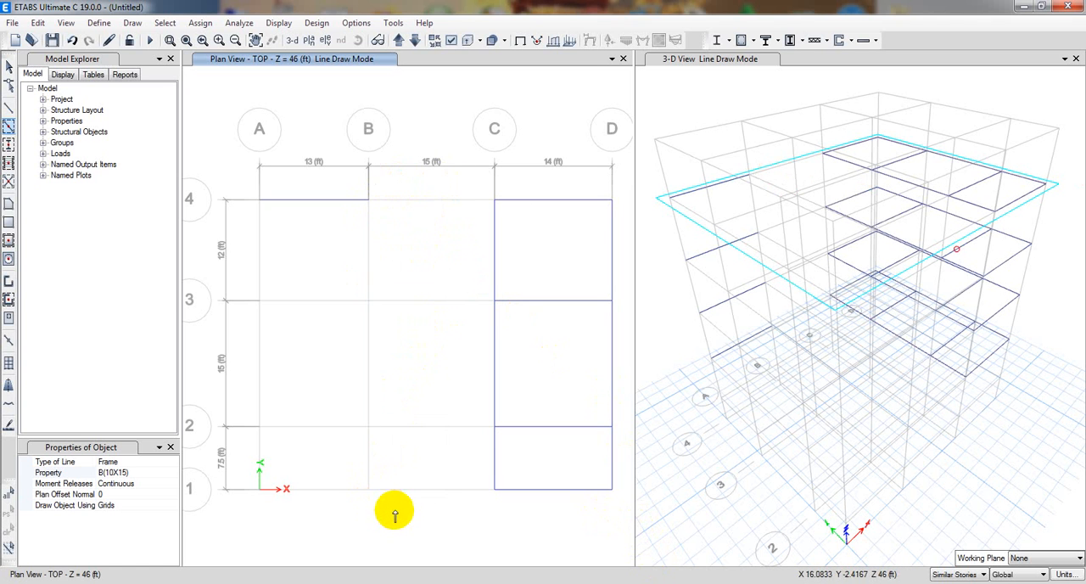
pyautogui.click(432, 200)
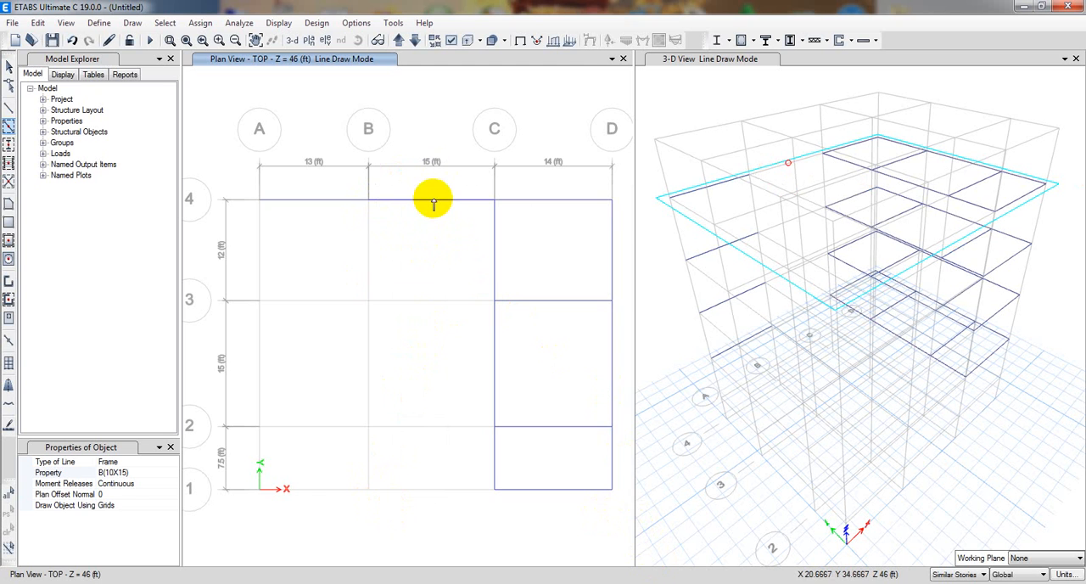
pyautogui.click(429, 300)
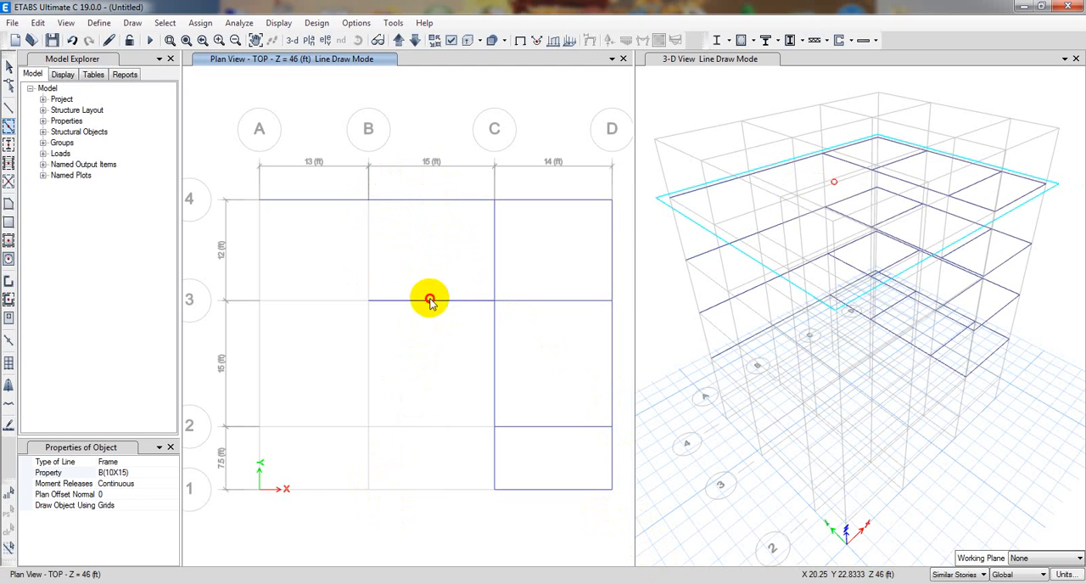
pyautogui.click(434, 428)
pyautogui.click(435, 489)
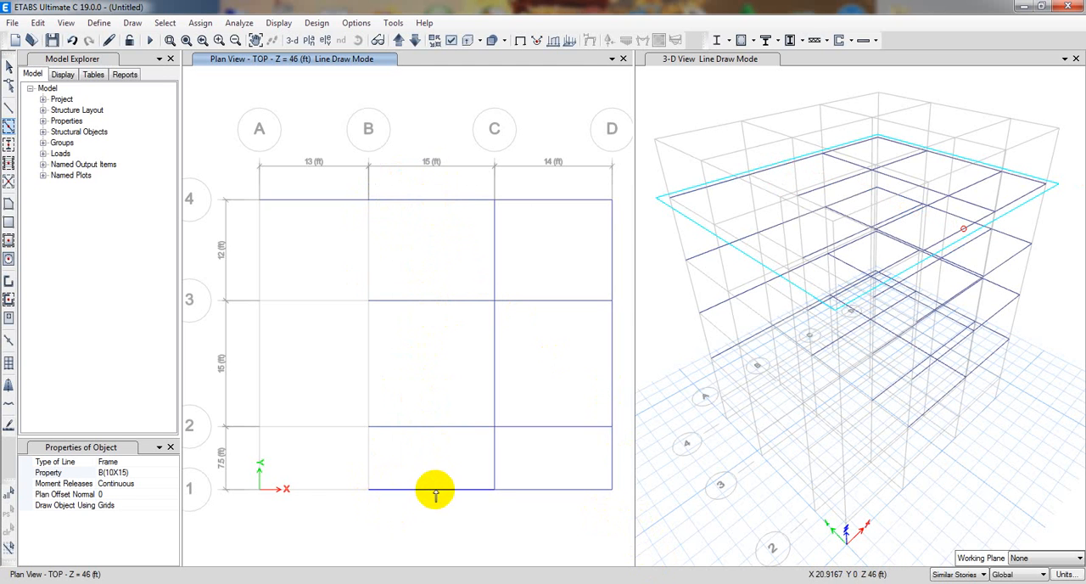
# Draw the remaining B(10X15) beams along grid lines A and B and between them on grid lines 3, 2 and 1.
pyautogui.moveTo(238, 225); pyautogui.dragTo(352, 523)
pyautogui.click(256, 262)
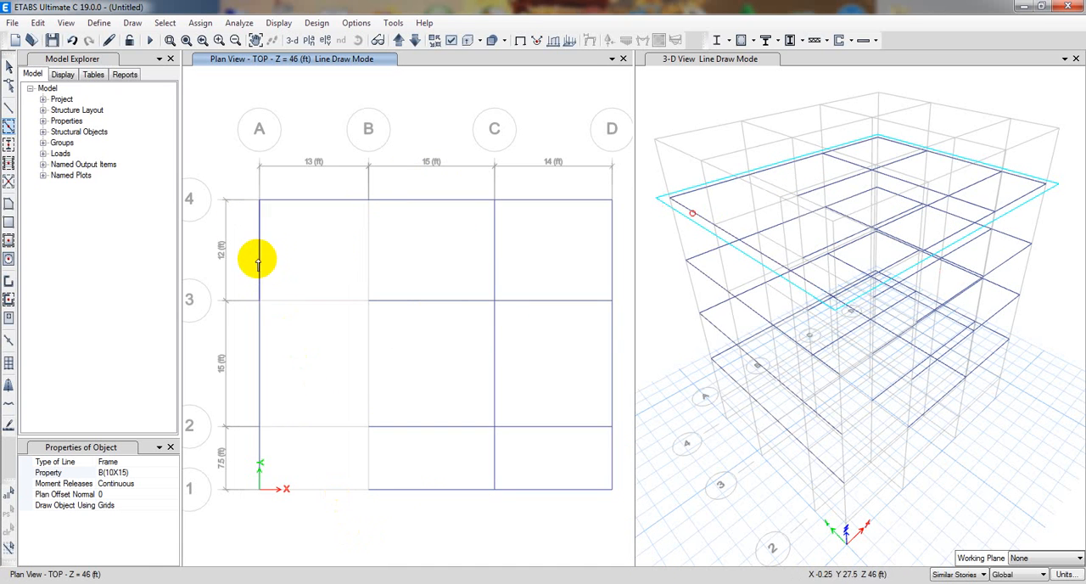
pyautogui.click(323, 298)
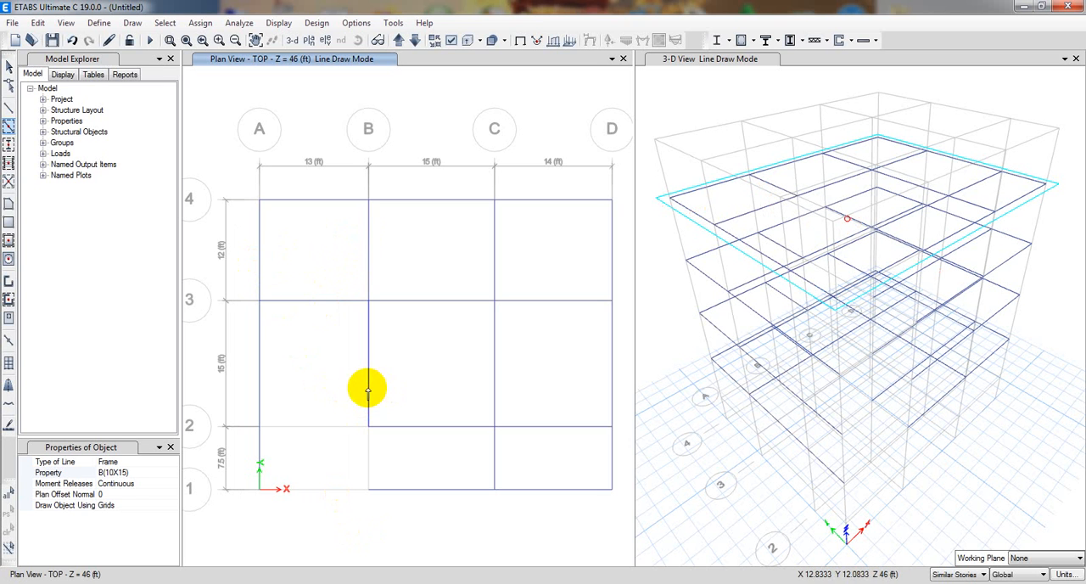
pyautogui.click(330, 426)
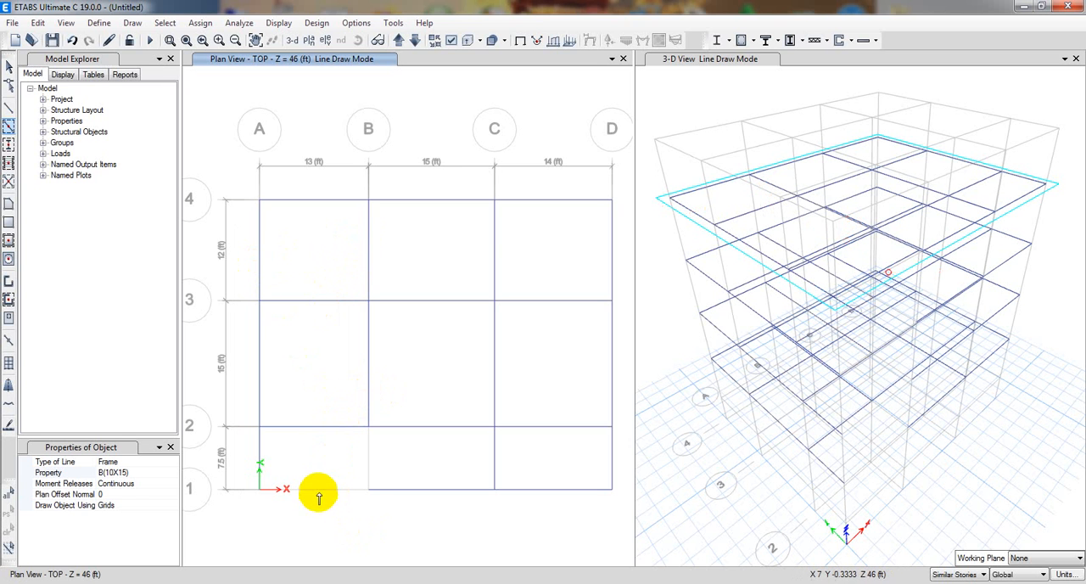
pyautogui.click(317, 490)
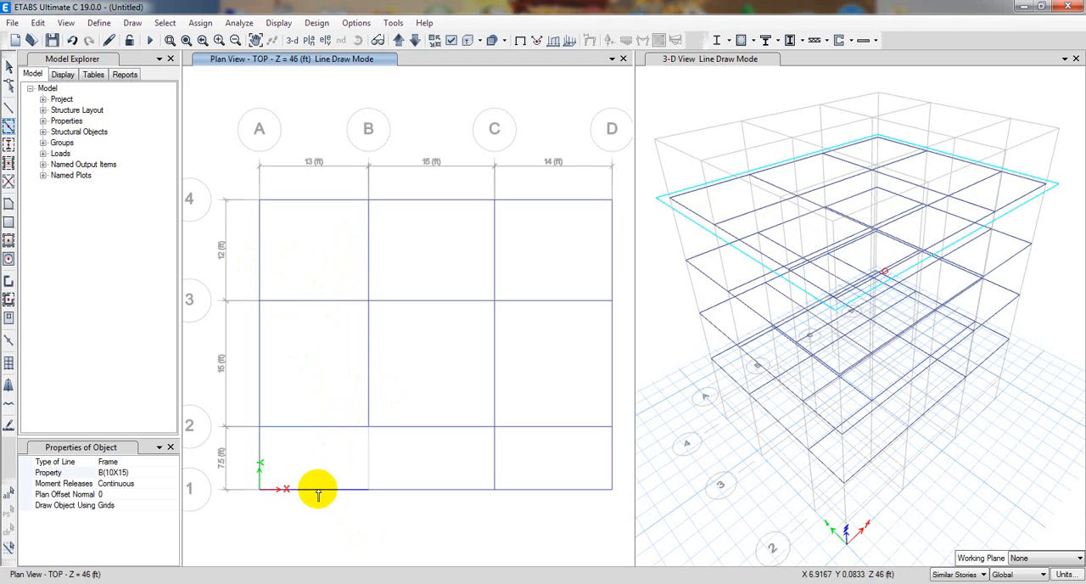
pyautogui.click(367, 465)
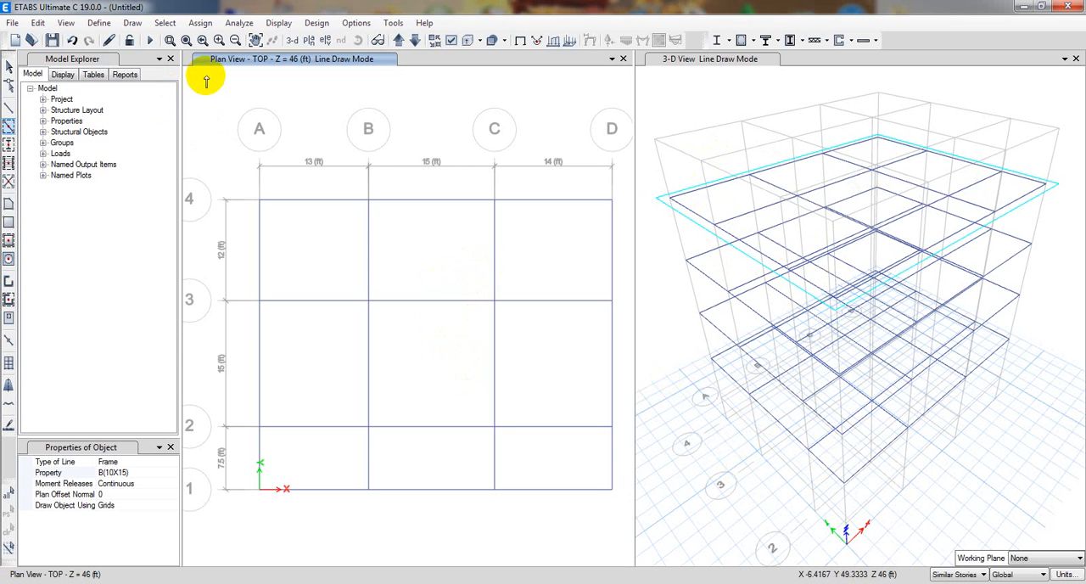
# Show the GF story plan and draw B(10X15) beams along all its grid lines at once.
pyautogui.click(310, 40)
pyautogui.click(466, 298)
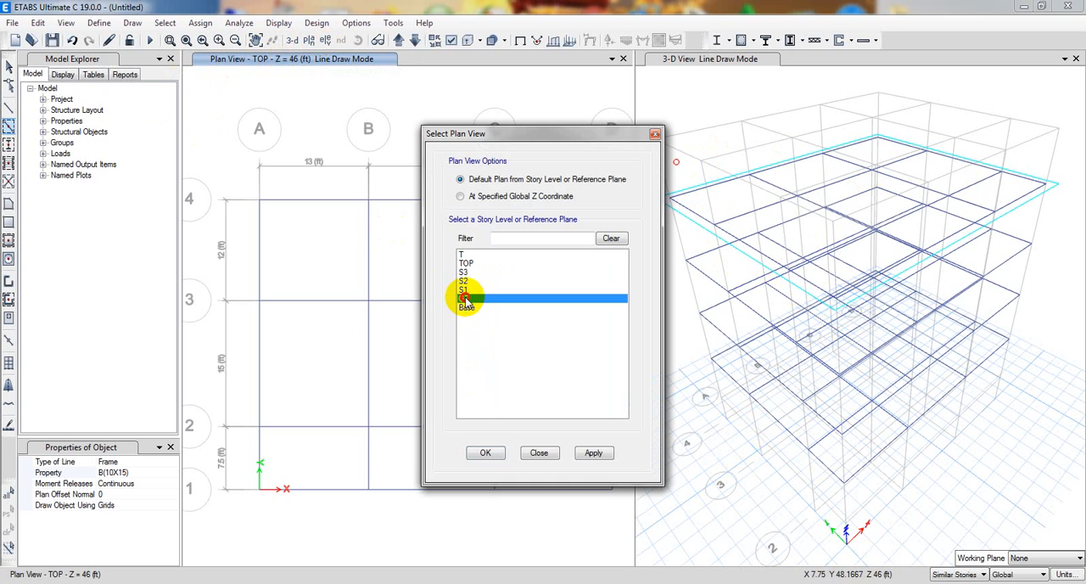
pyautogui.click(590, 454)
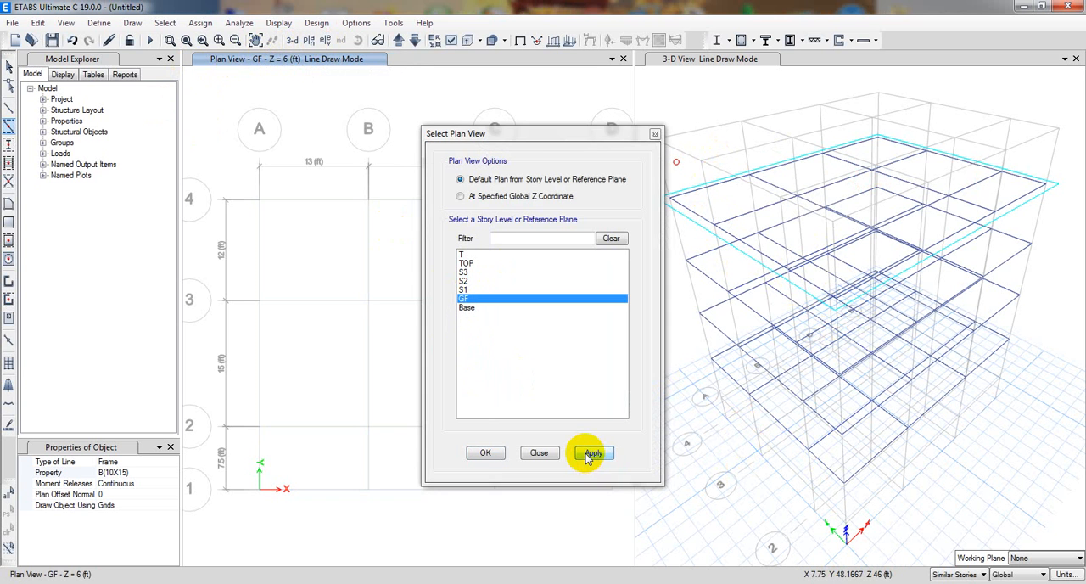
pyautogui.click(485, 452)
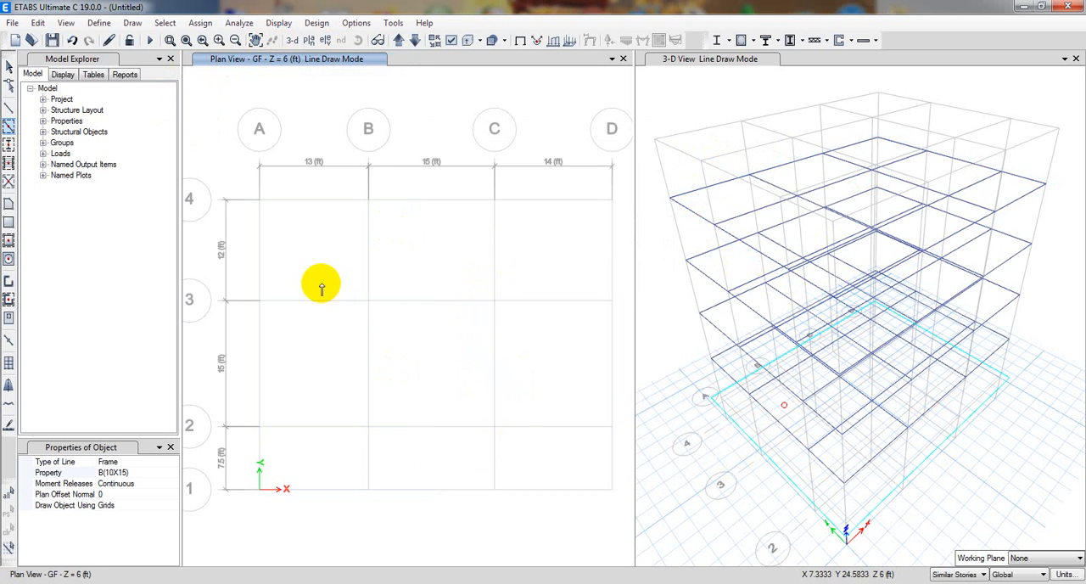
pyautogui.moveTo(237, 168)
pyautogui.mouseDown()
pyautogui.moveTo(477, 398)
pyautogui.moveTo(582, 471)
pyautogui.moveTo(640, 529)
pyautogui.moveTo(630, 522)
pyautogui.mouseUp()
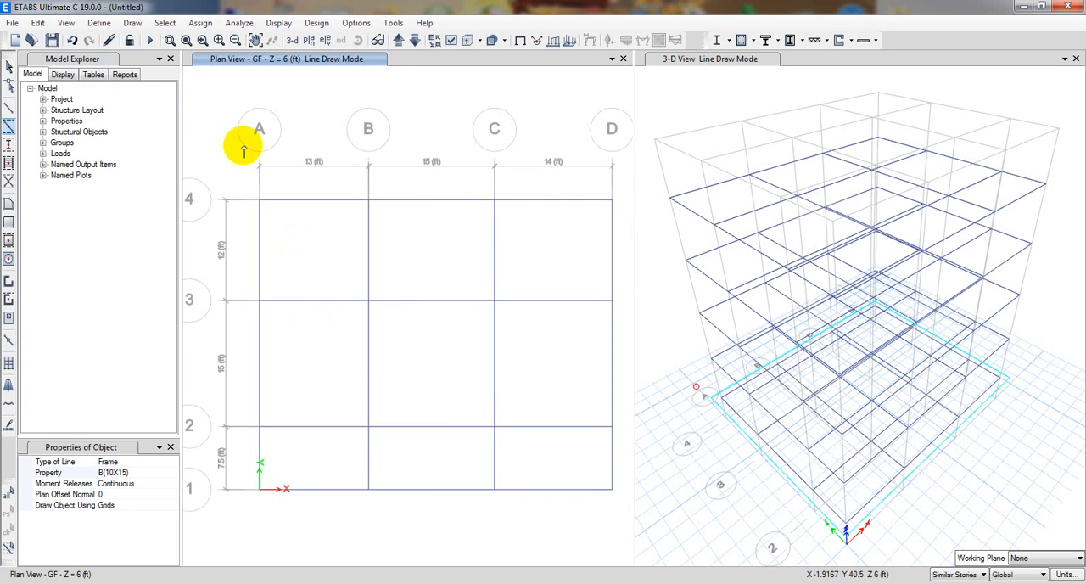
pyautogui.press('Escape')
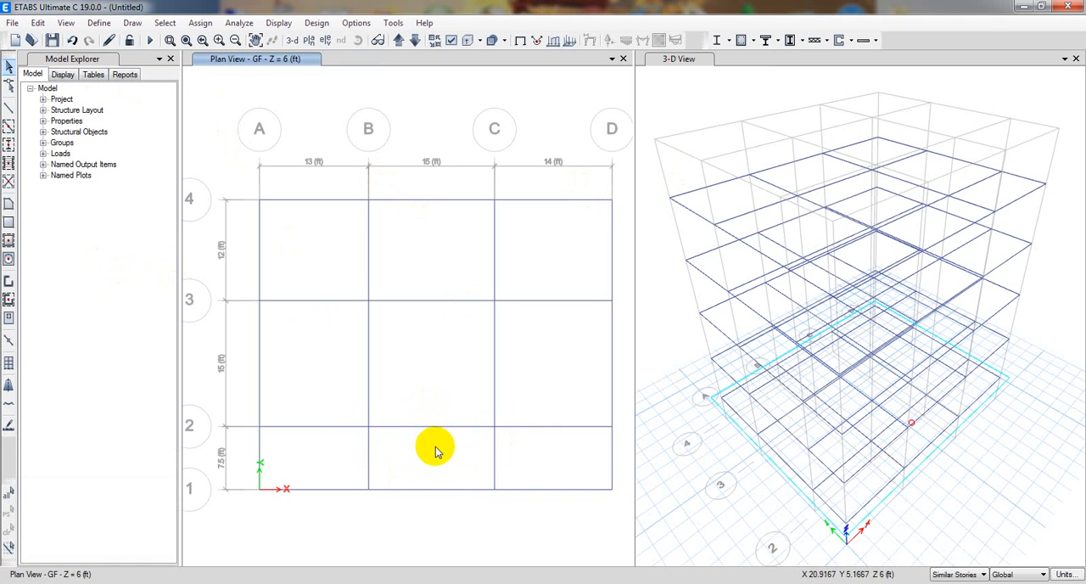
# Show the plan of story T and draw four B(10X15) beams around the bay between grids B–C and 1–2.
pyautogui.click(309, 40)
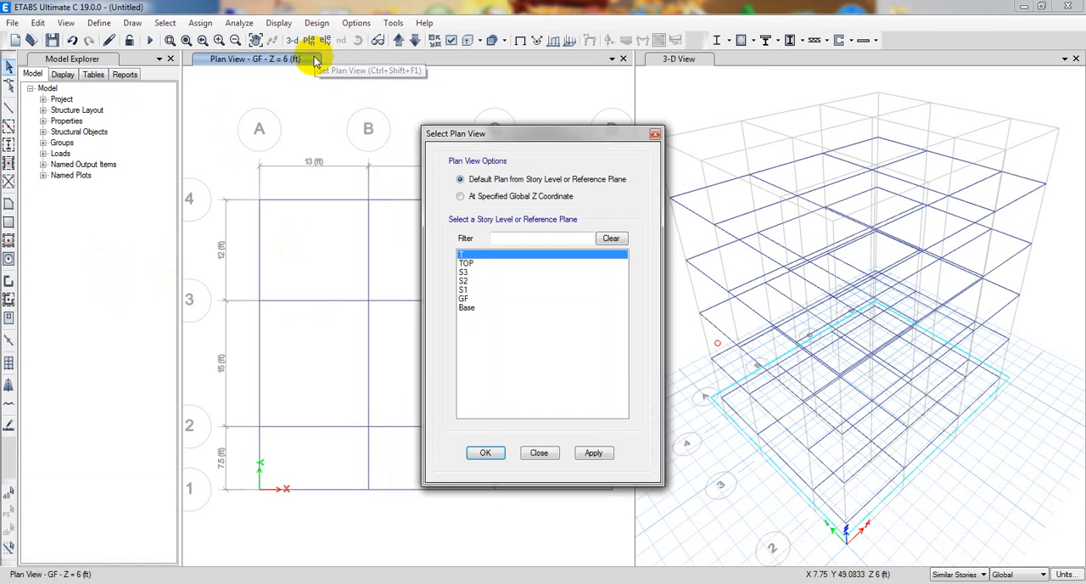
pyautogui.click(593, 452)
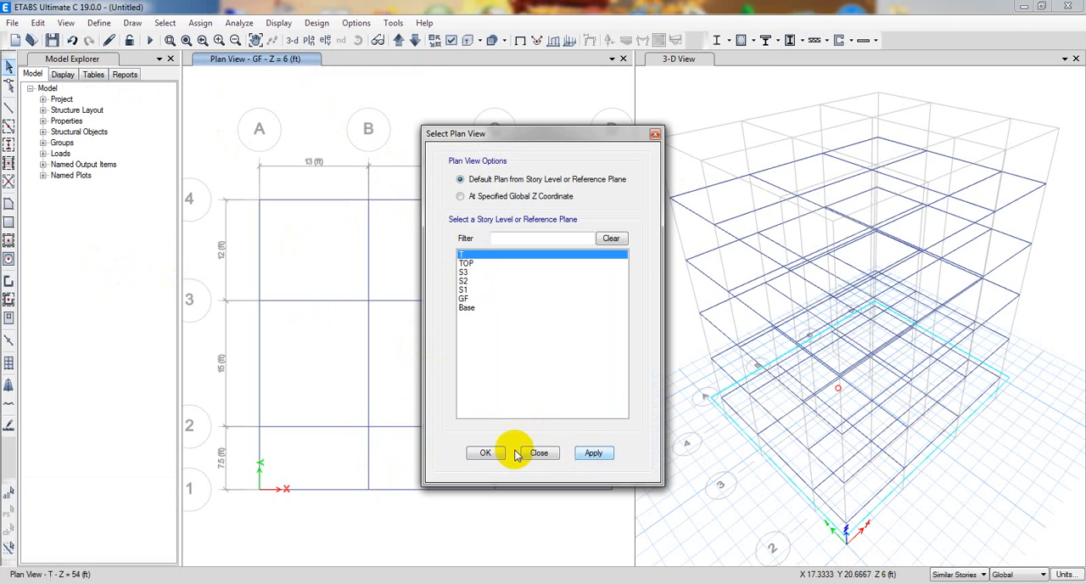
pyautogui.click(480, 454)
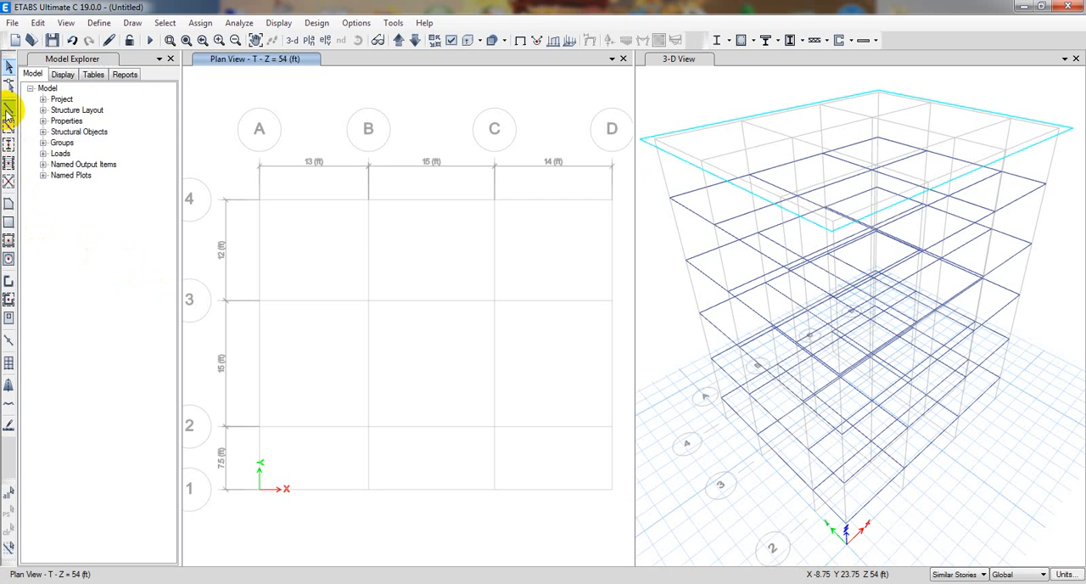
pyautogui.click(8, 126)
pyautogui.click(368, 200)
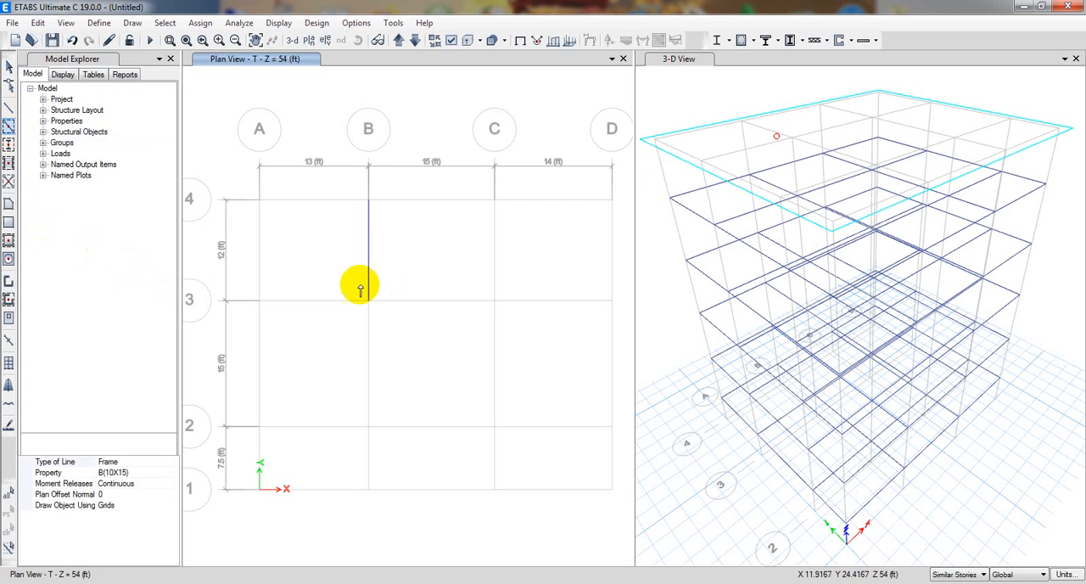
pyautogui.click(424, 426)
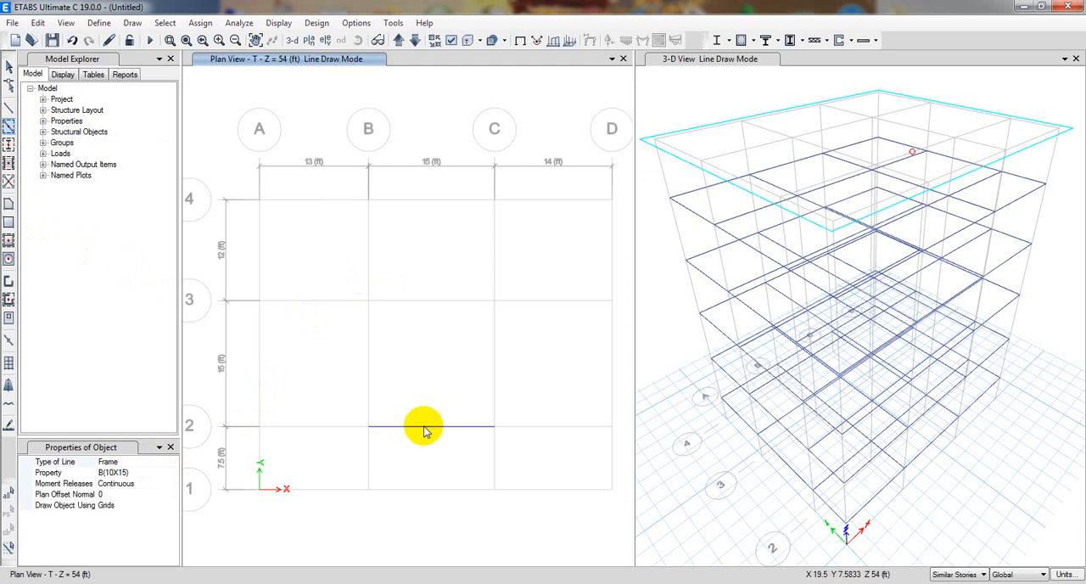
pyautogui.click(369, 465)
pyautogui.click(417, 490)
pyautogui.click(483, 465)
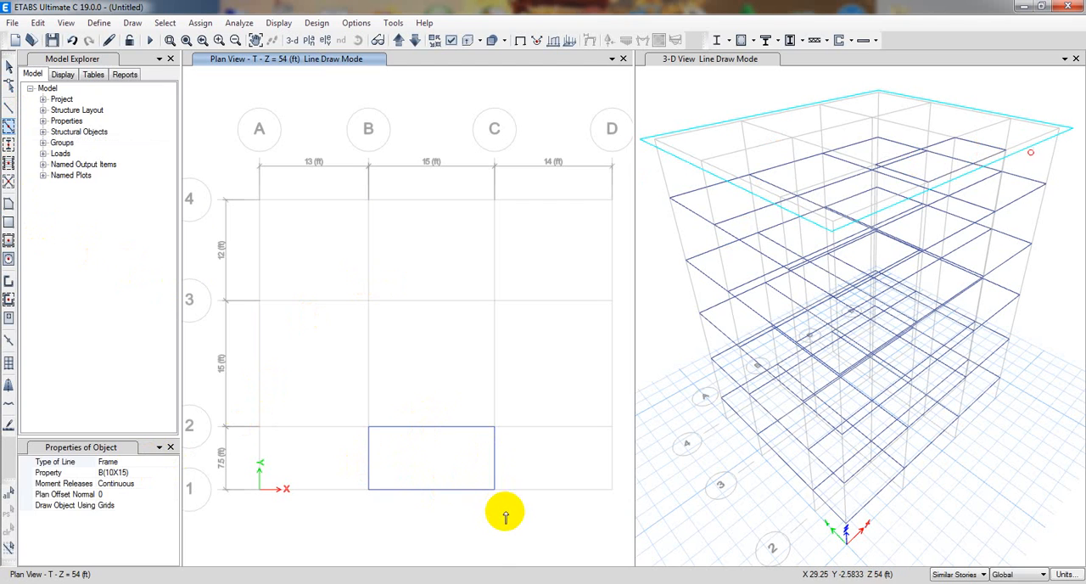
pyautogui.press('Escape')
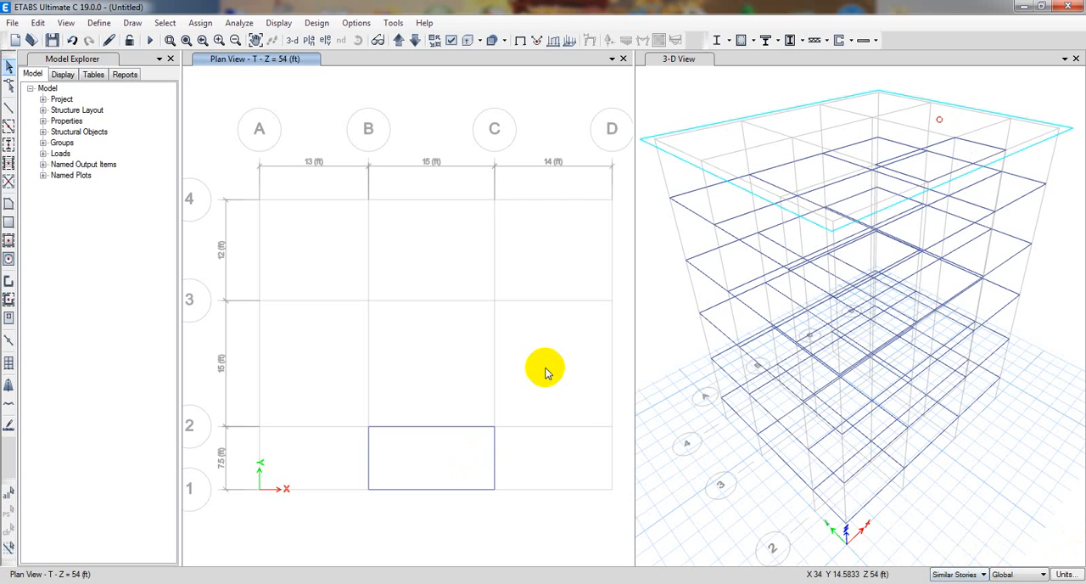
# Change the drawing scope to All Stories and set up Quick Draw Columns with section C(12X15).
pyautogui.click(976, 577)
pyautogui.click(969, 583)
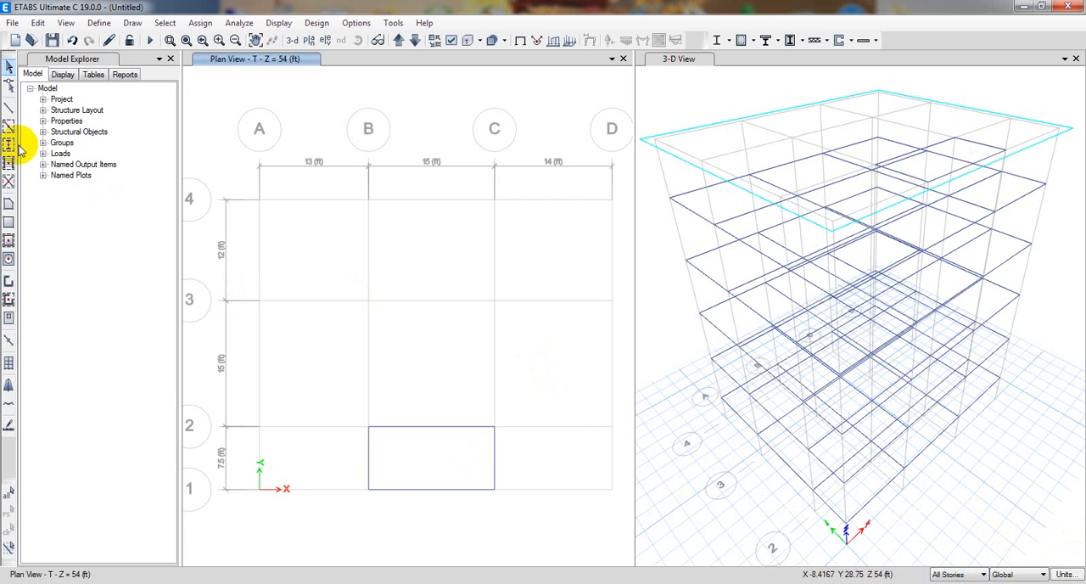
pyautogui.moveTo(213, 252); pyautogui.dragTo(216, 232, button='middle')
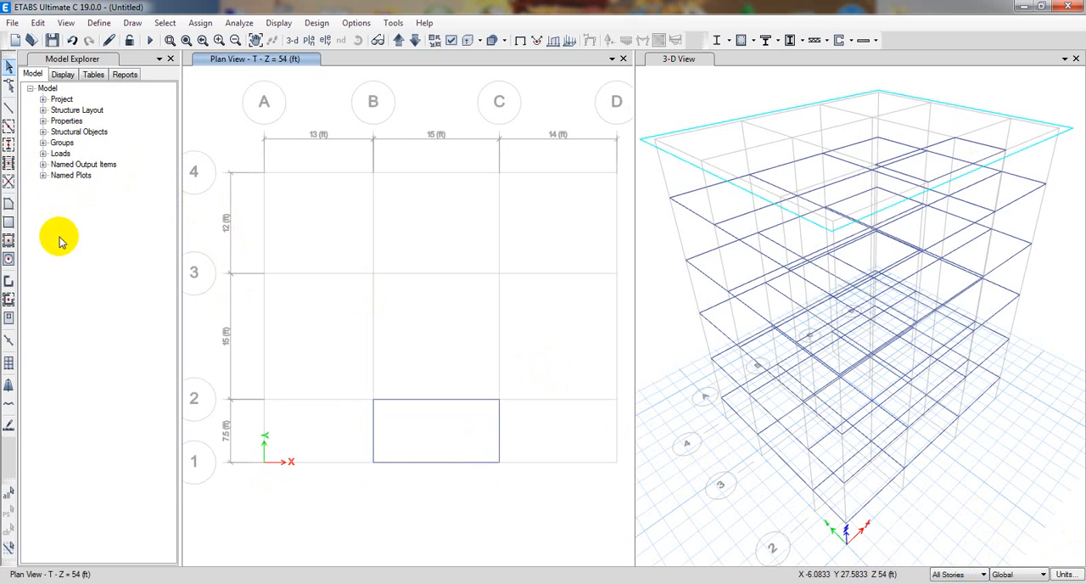
pyautogui.click(9, 146)
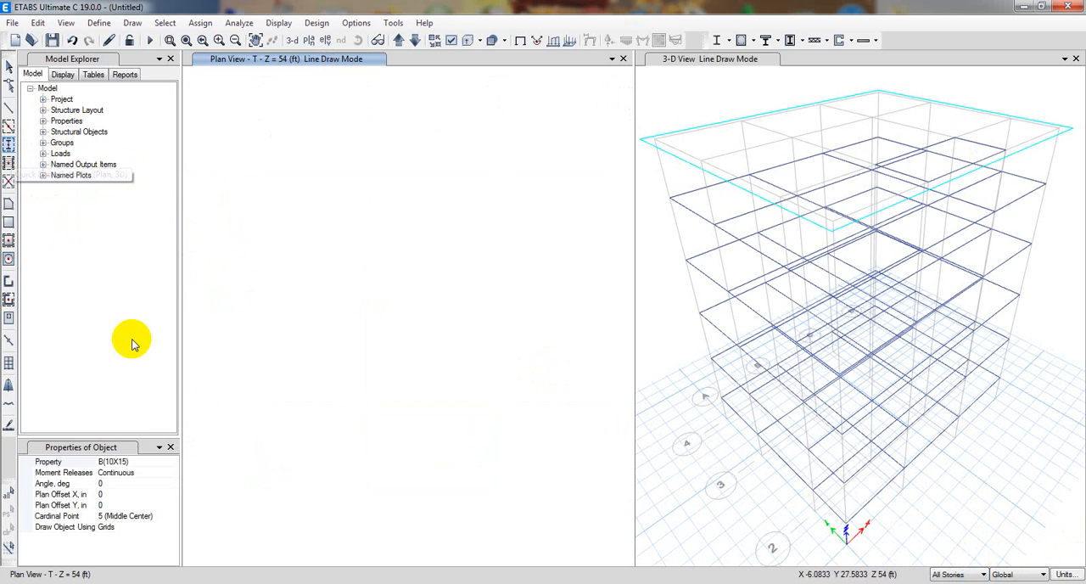
pyautogui.click(151, 461)
pyautogui.click(173, 462)
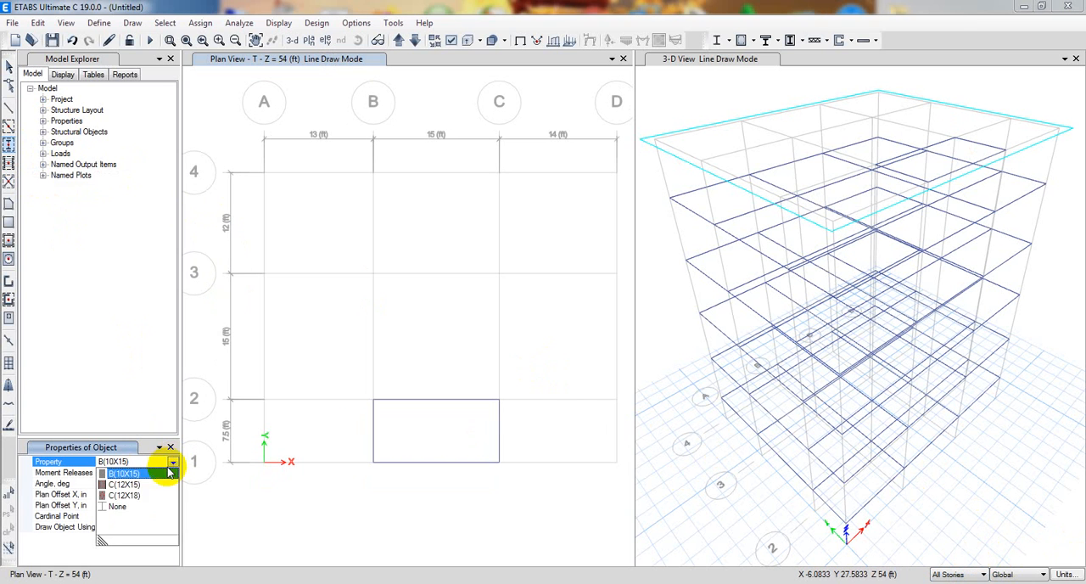
pyautogui.click(123, 485)
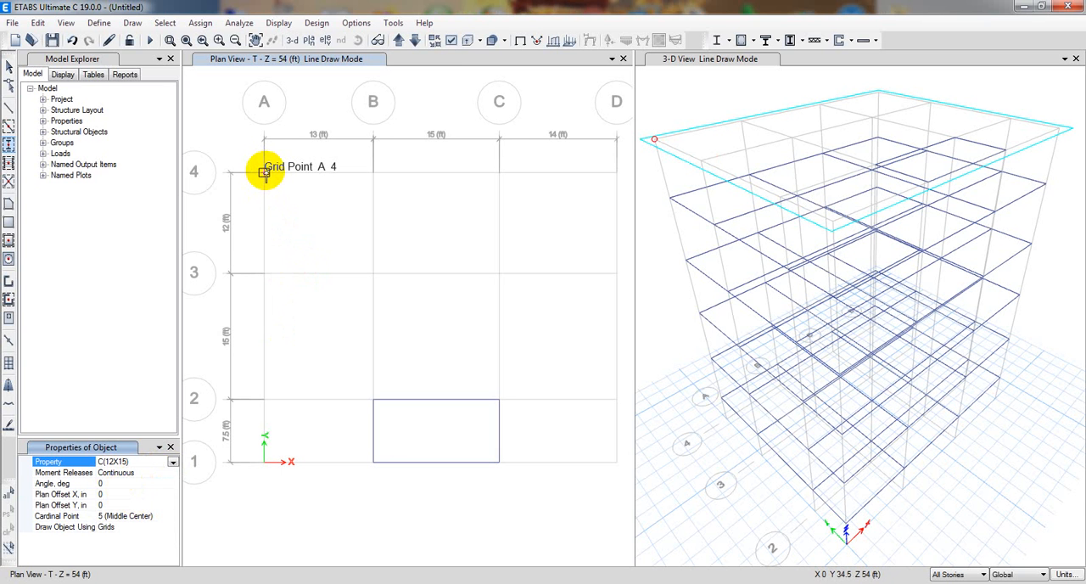
# Set the C(12X15) column's angle to 90 degrees and reopen the angle value for editing.
pyautogui.click(121, 483)
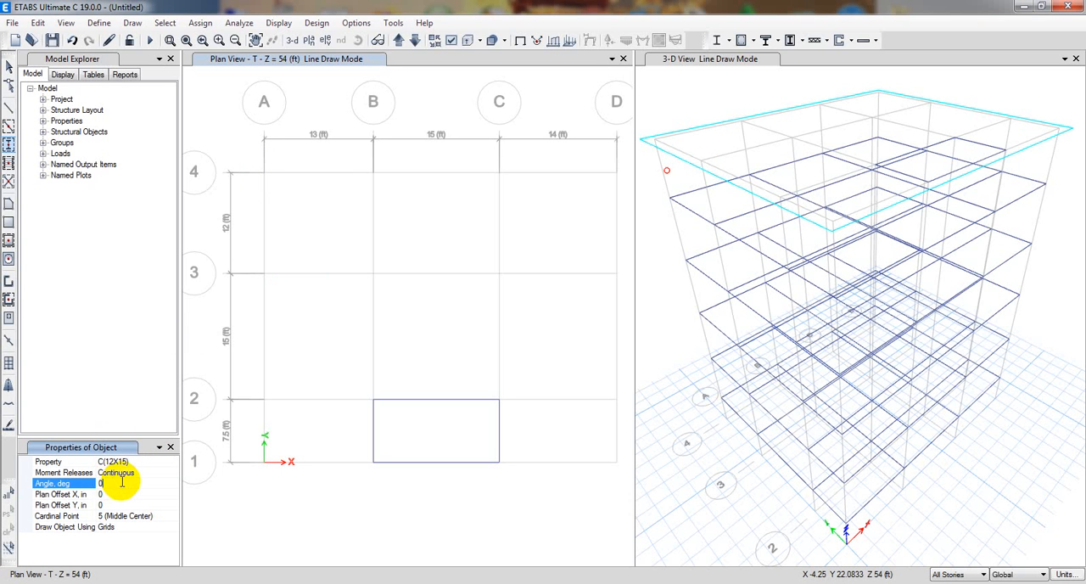
pyautogui.click(115, 483)
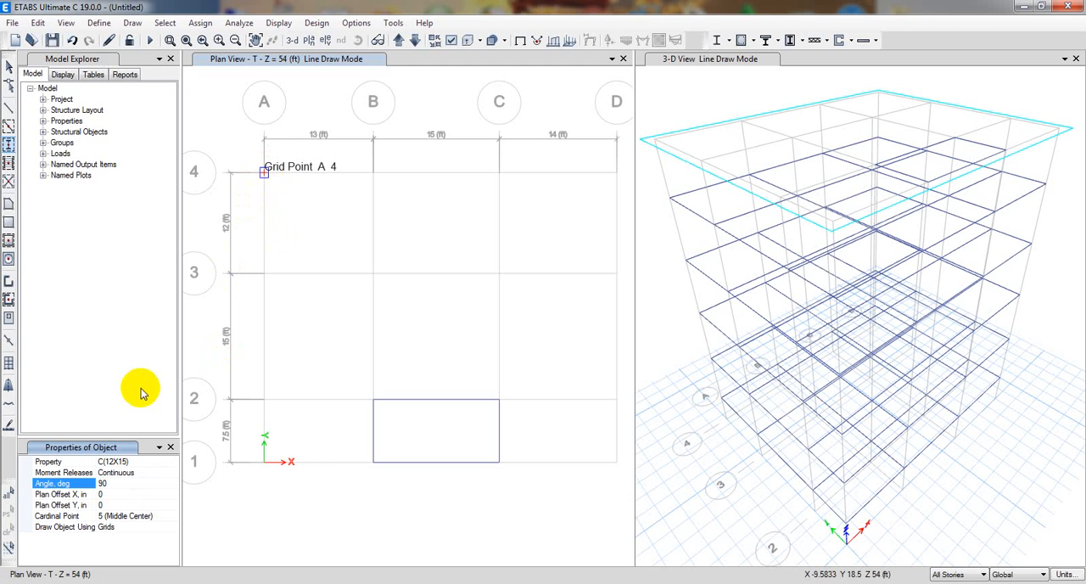
pyautogui.click(92, 483)
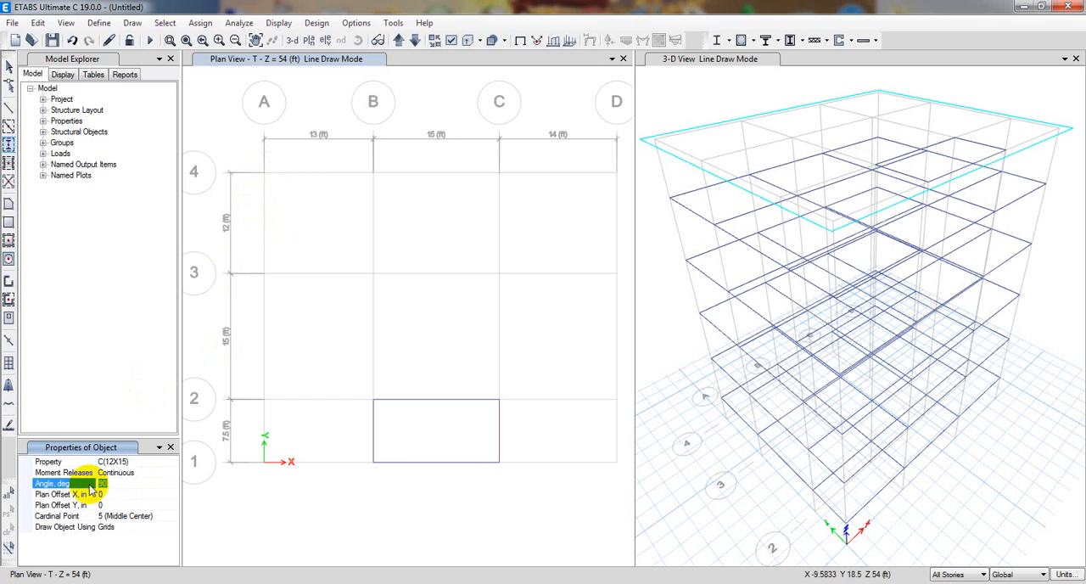
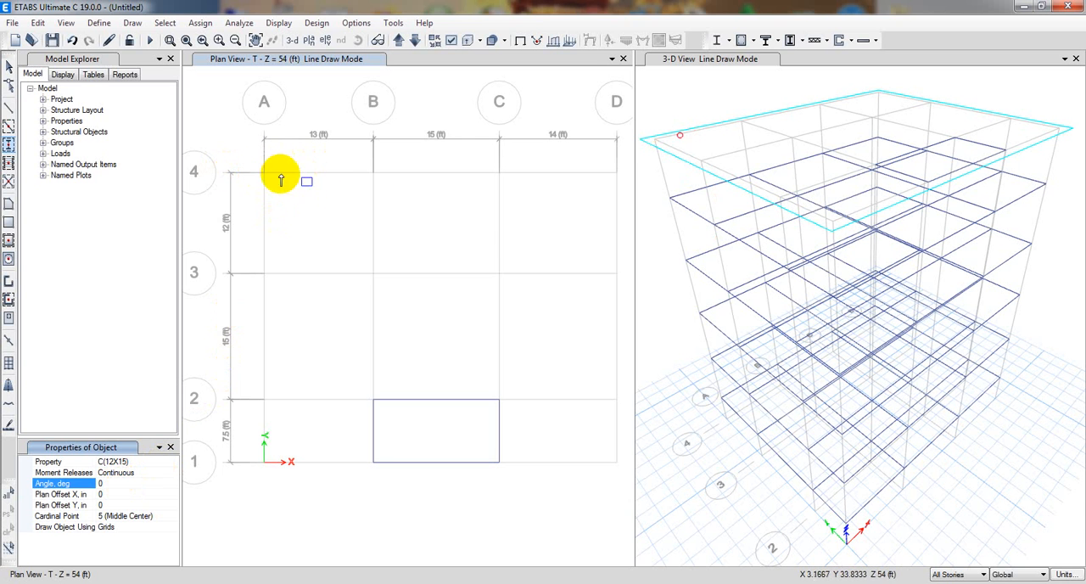
# Draw C(12X15) columns at all grid 4 intersections and along grids A and D down to grid 1.
pyautogui.click(264, 172)
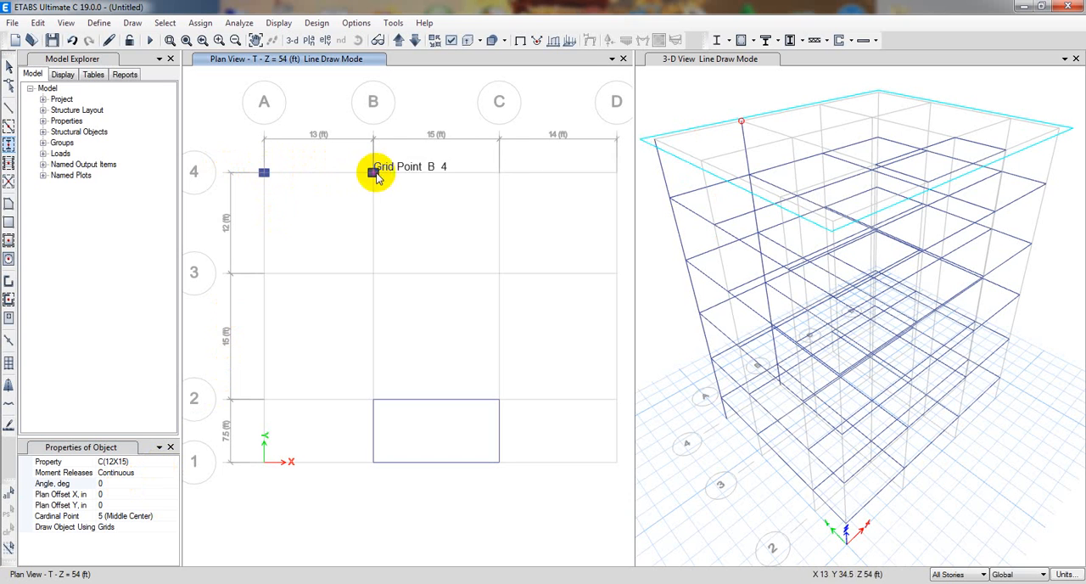
pyautogui.click(374, 173)
pyautogui.click(499, 172)
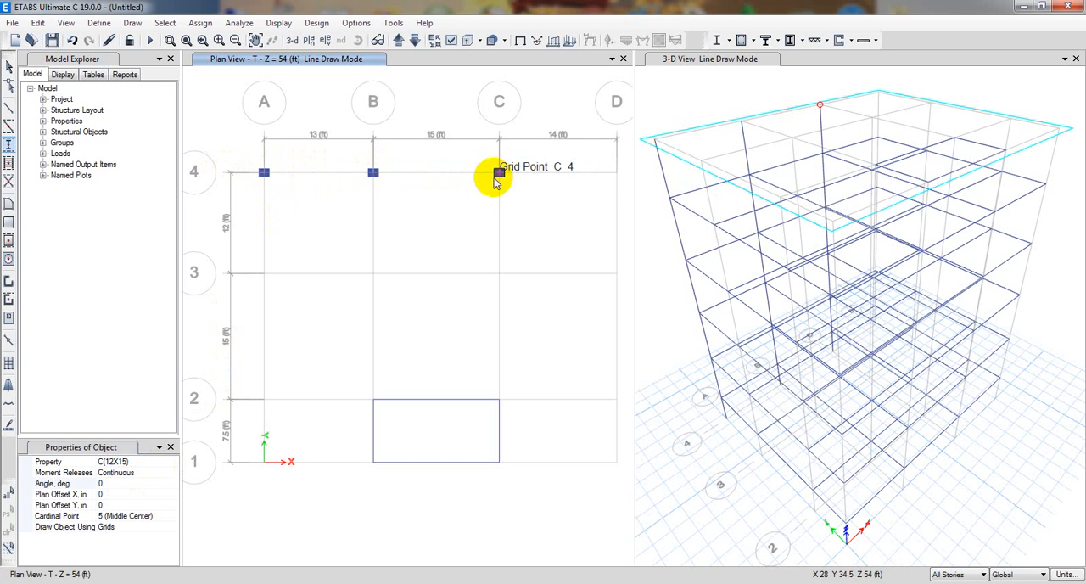
pyautogui.click(617, 172)
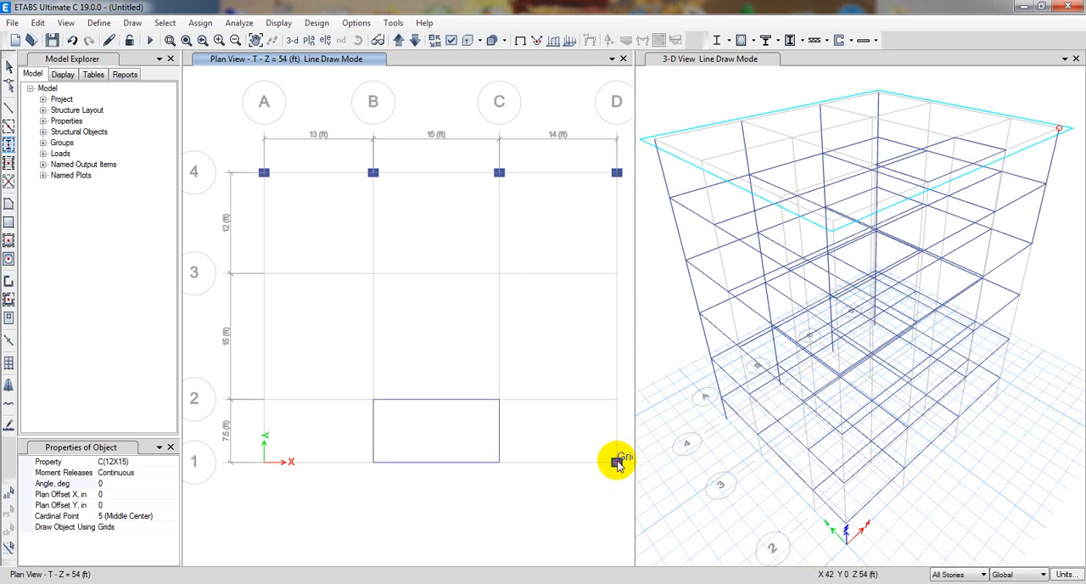
pyautogui.click(617, 461)
pyautogui.moveTo(597, 260); pyautogui.dragTo(630, 422)
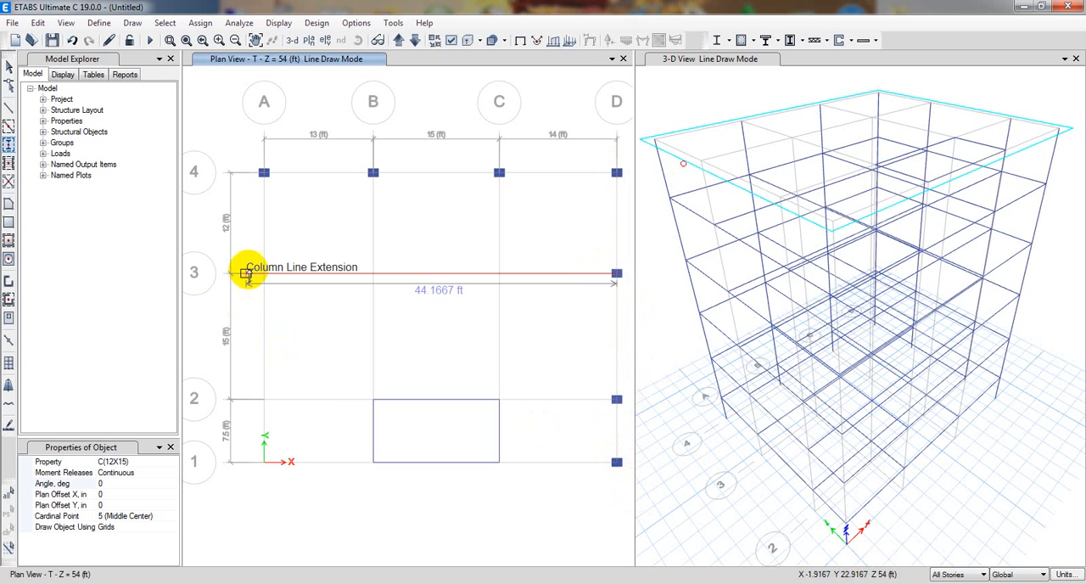
pyautogui.moveTo(250, 255); pyautogui.dragTo(276, 480)
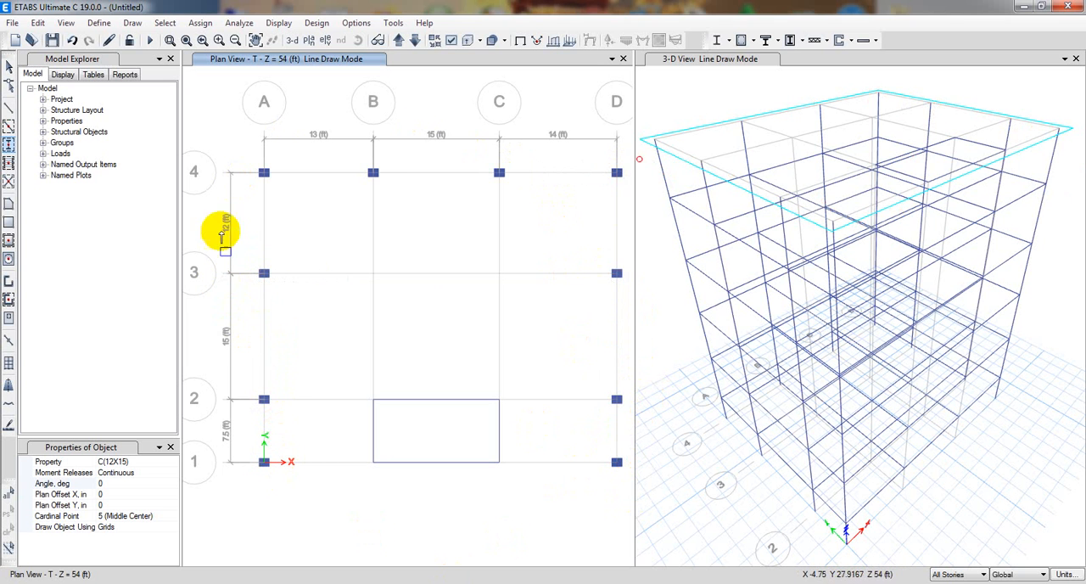
# Draw C(12X18) columns at the intersections of grids B and C with grids 3, 2 and 1, ending the drawing mode.
pyautogui.click(173, 467)
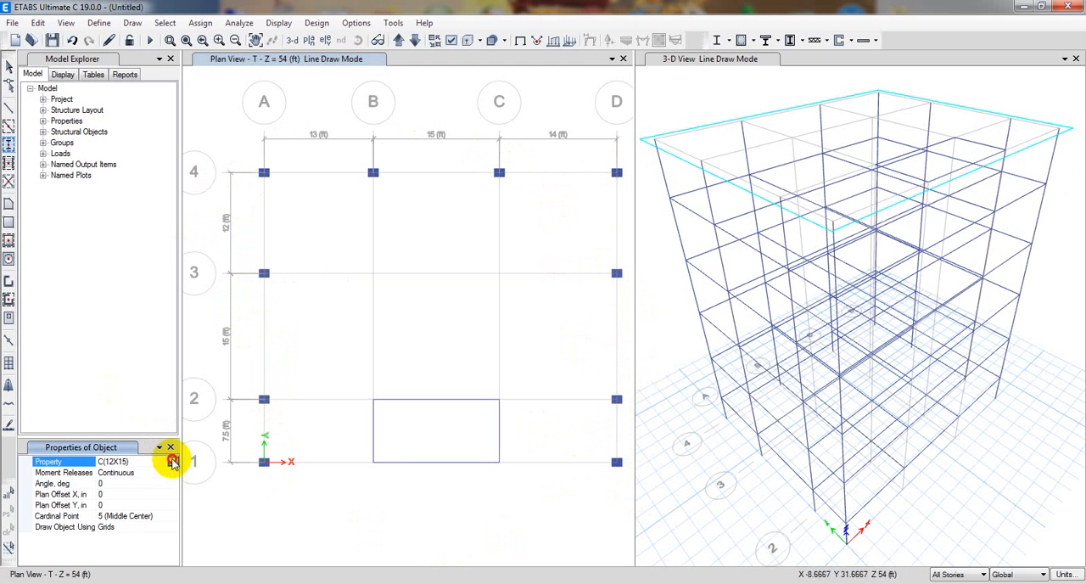
pyautogui.click(173, 461)
pyautogui.click(136, 484)
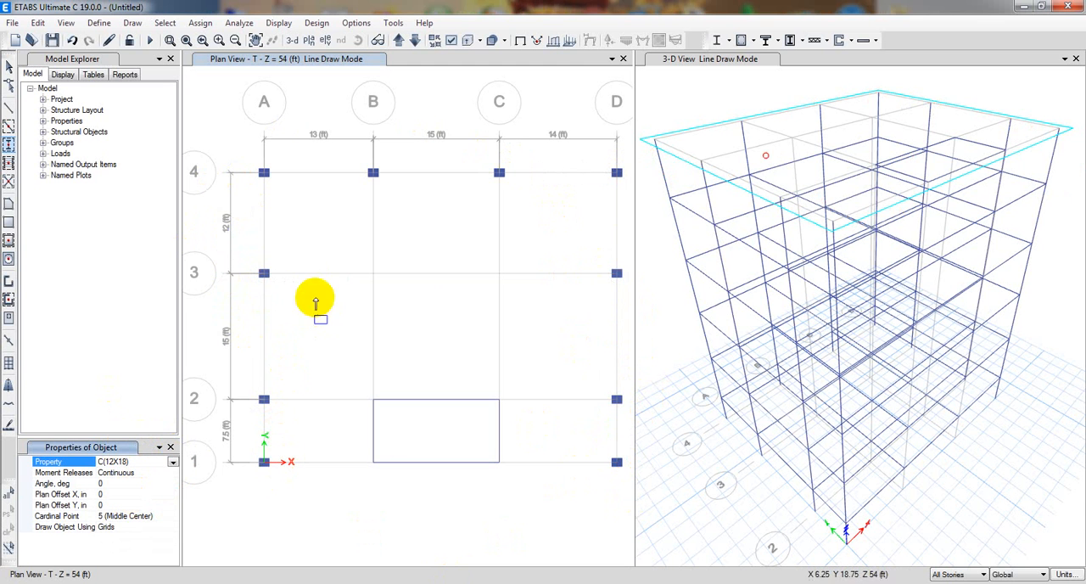
pyautogui.moveTo(336, 232); pyautogui.dragTo(538, 426)
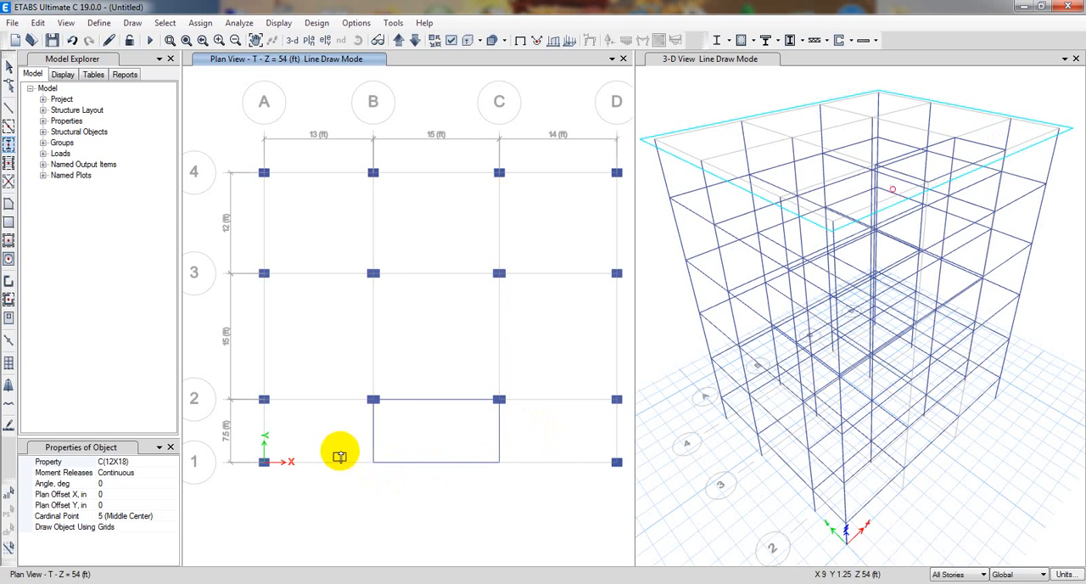
pyautogui.moveTo(337, 446)
pyautogui.mouseDown()
pyautogui.moveTo(459, 487)
pyautogui.moveTo(533, 496)
pyautogui.mouseUp()
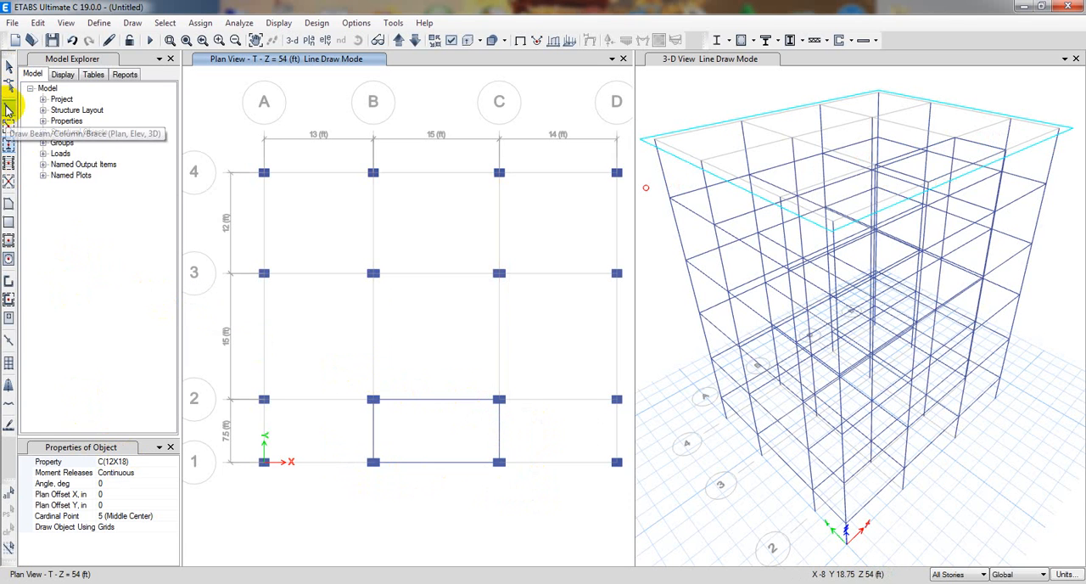
pyautogui.click(9, 66)
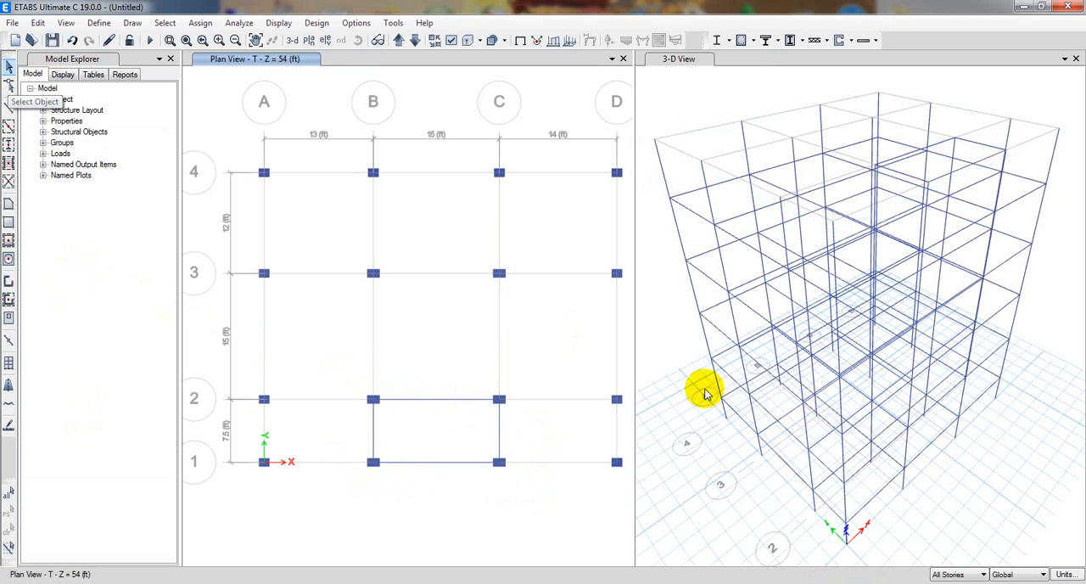
# With the All Stories scope, select the column line at A-4 and its joints in the 3-D view, and clear the selection.
pyautogui.moveTo(663, 399); pyautogui.dragTo(679, 406, button='middle')
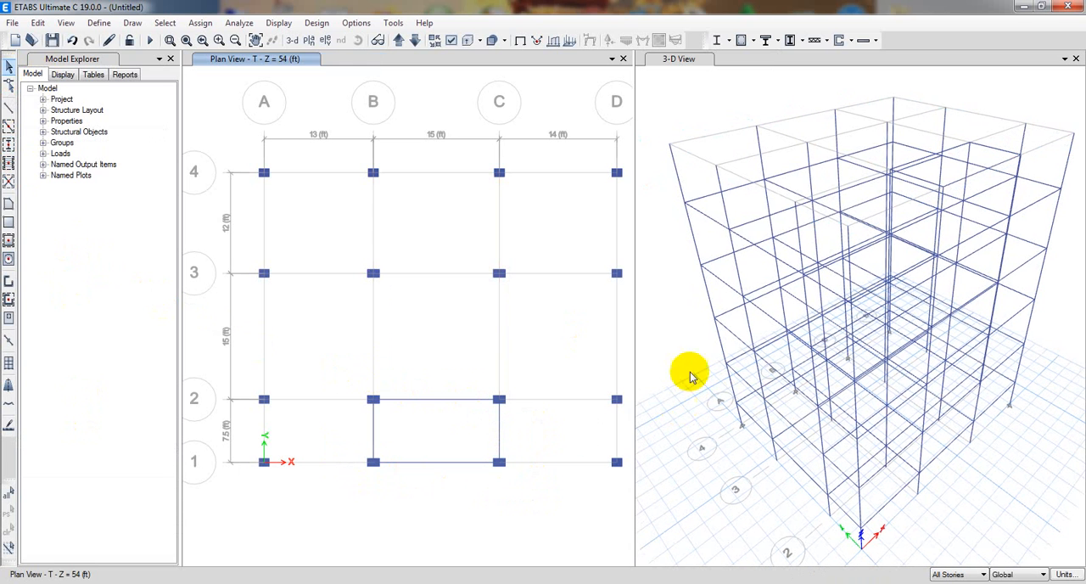
pyautogui.click(674, 173)
pyautogui.click(676, 175)
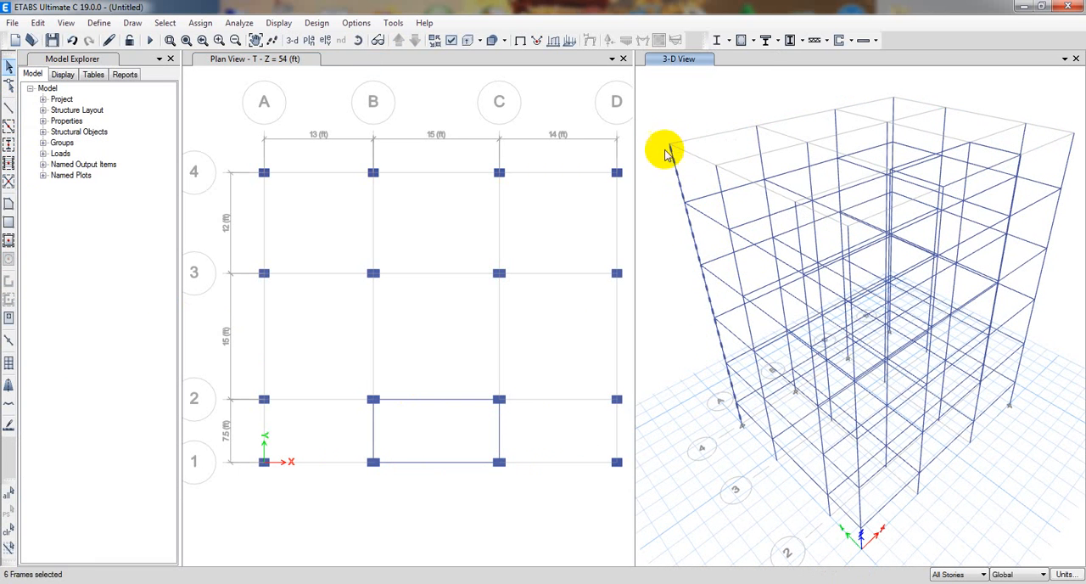
pyautogui.click(686, 205)
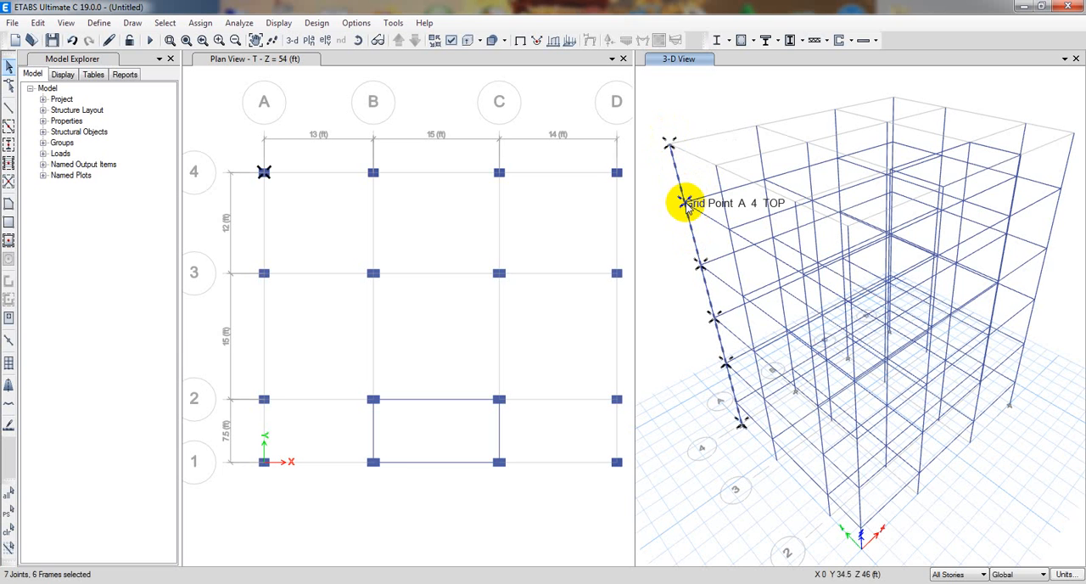
pyautogui.press('Escape')
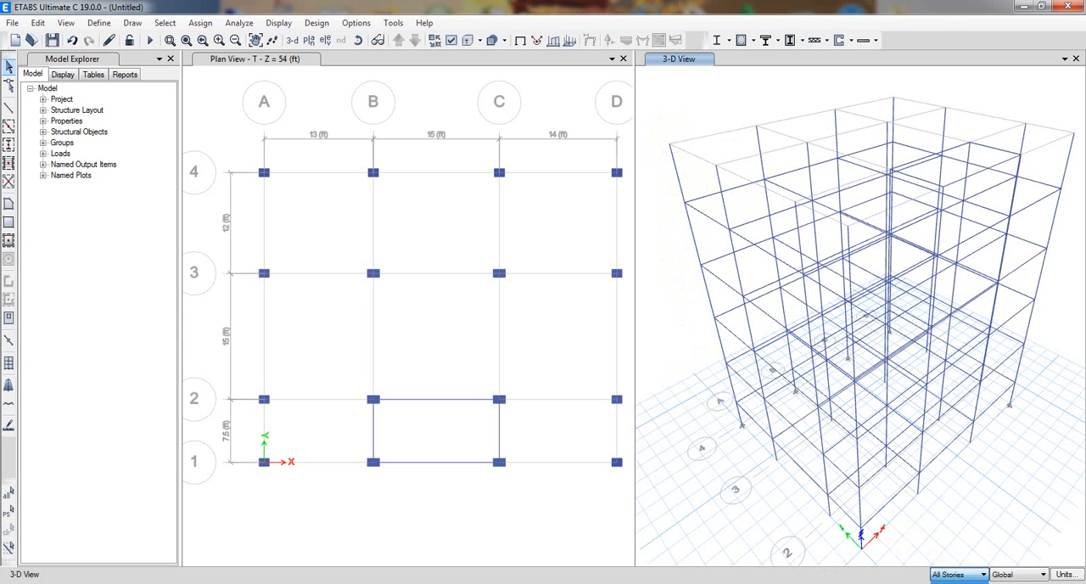
# Change the scope to One Story and select only the uppermost column at grid point A-4 in the 3-D view.
pyautogui.click(951, 582)
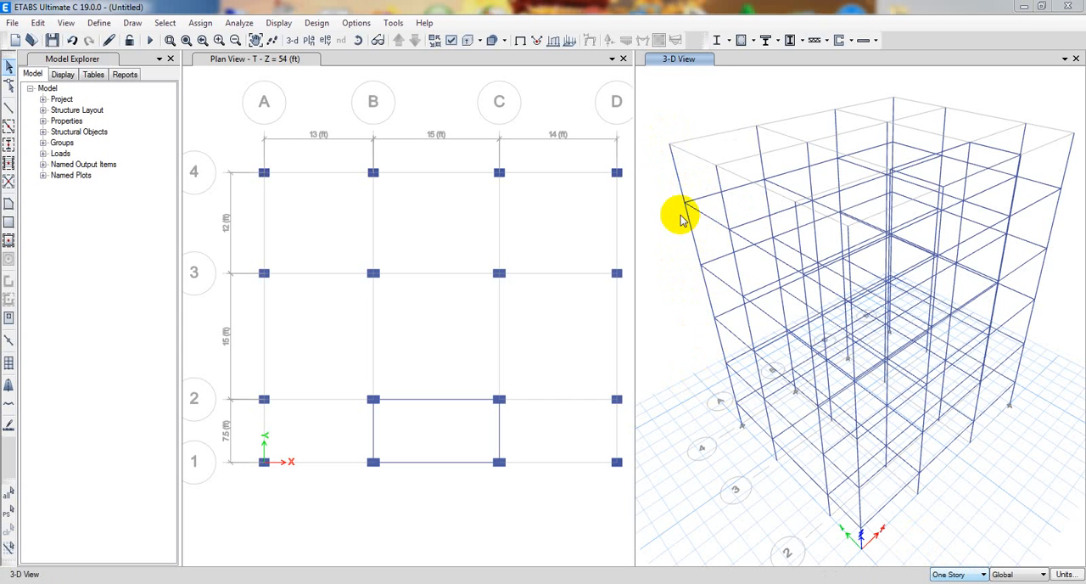
pyautogui.click(679, 181)
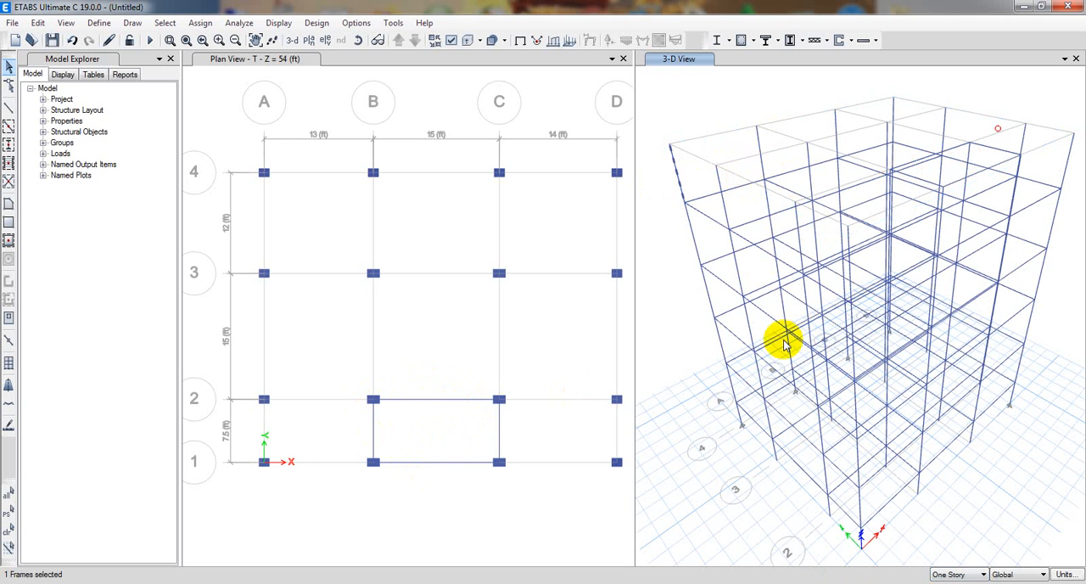
pyautogui.moveTo(694, 467); pyautogui.dragTo(698, 480, button='middle')
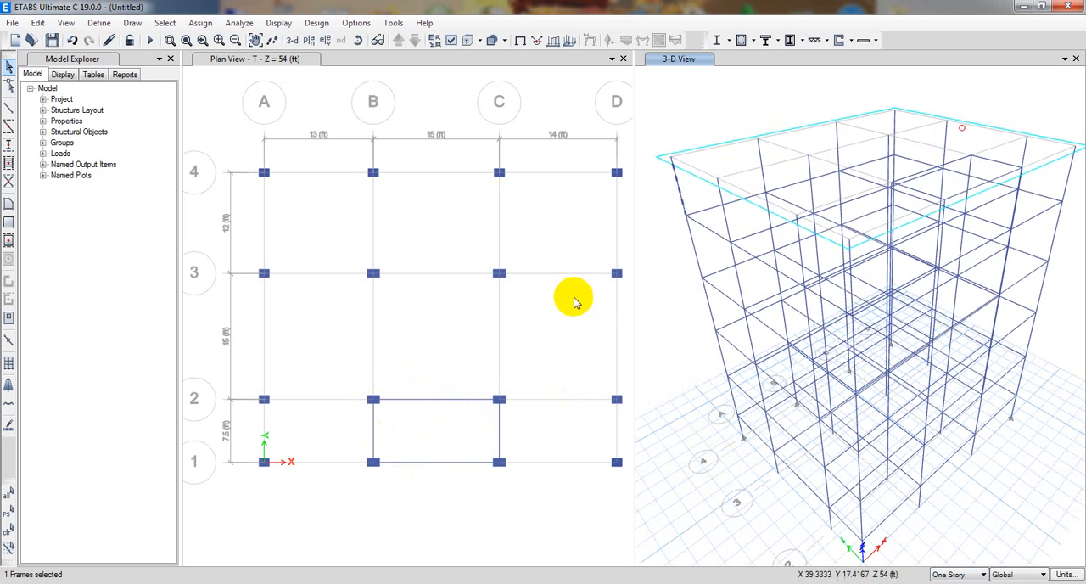
# View the 3-D model with extruded frame members and return it to the line display.
pyautogui.click(312, 41)
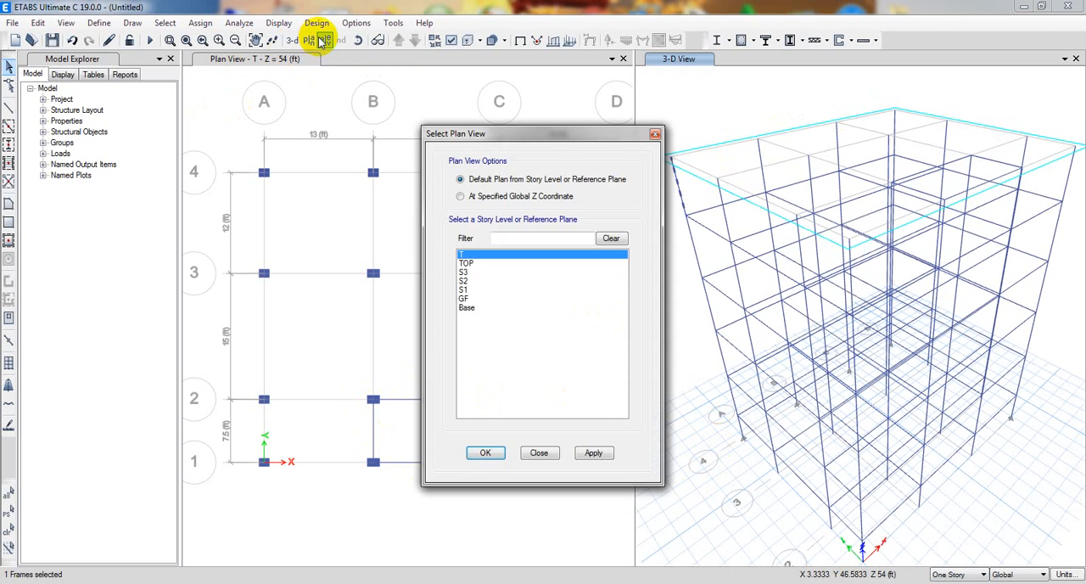
pyautogui.moveTo(505, 138); pyautogui.dragTo(423, 129)
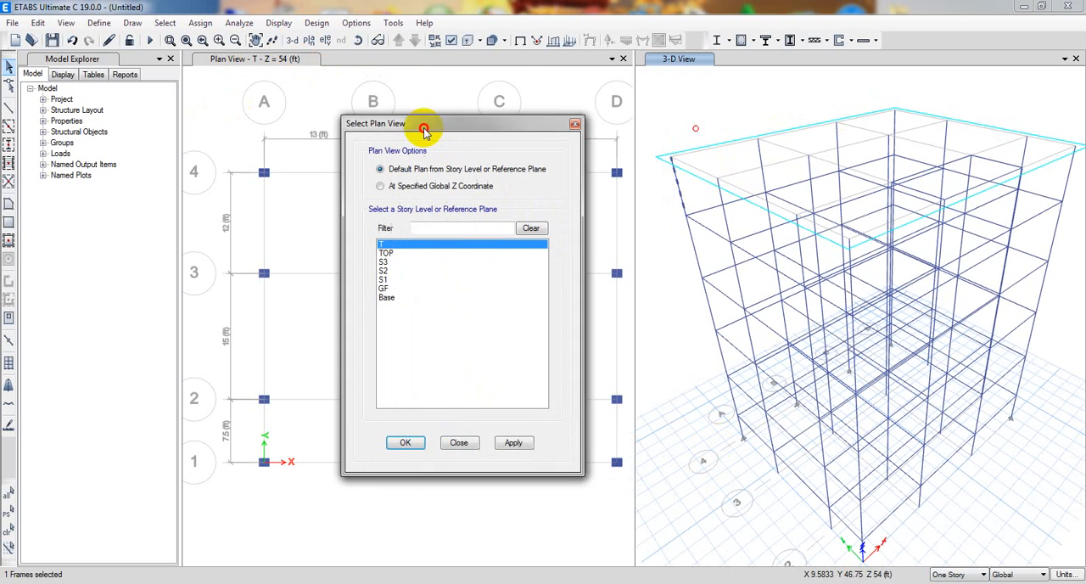
pyautogui.click(700, 90)
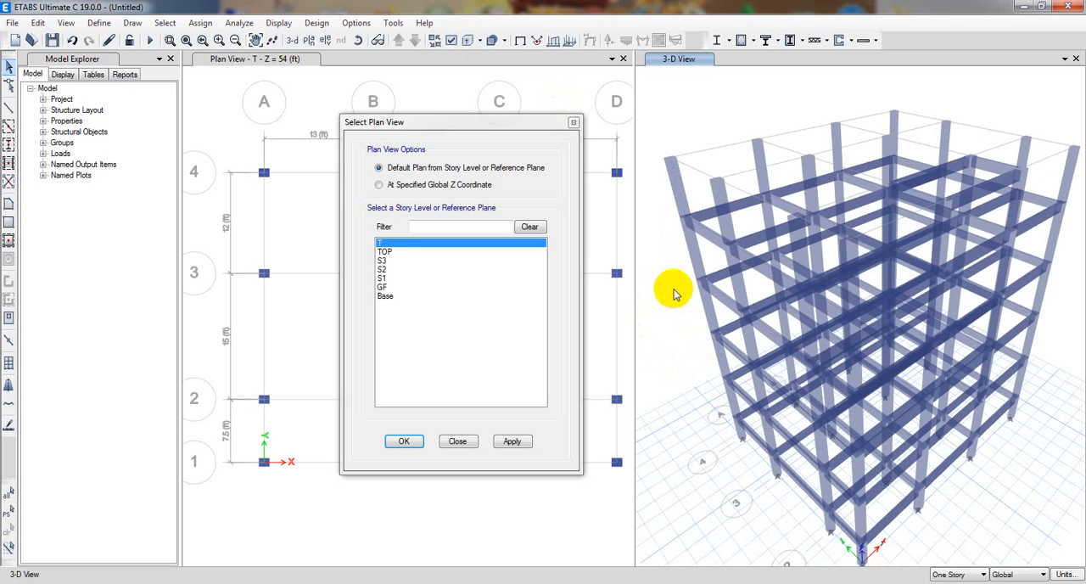
pyautogui.click(65, 23)
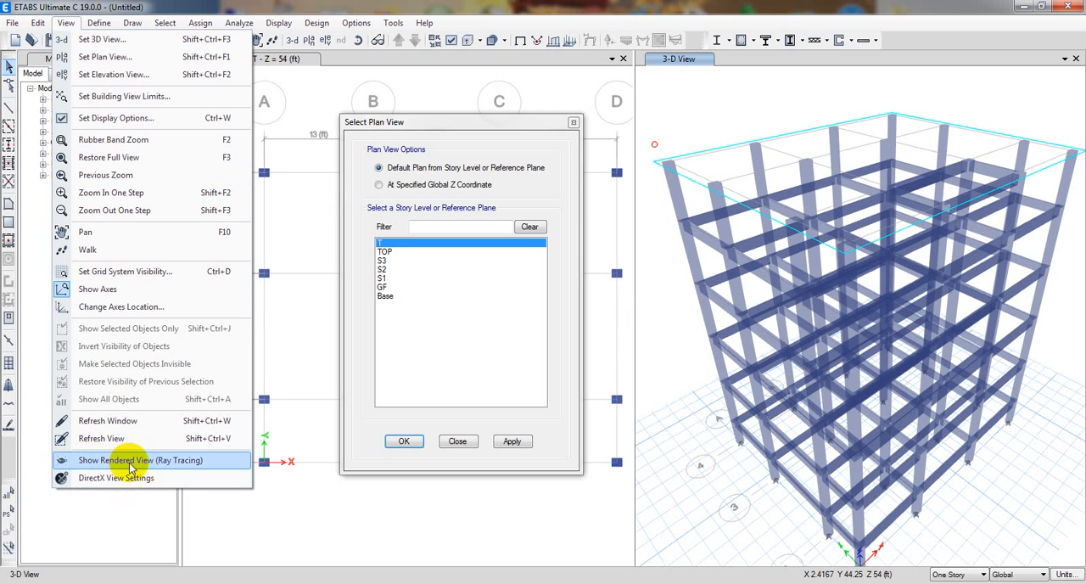
pyautogui.click(466, 7)
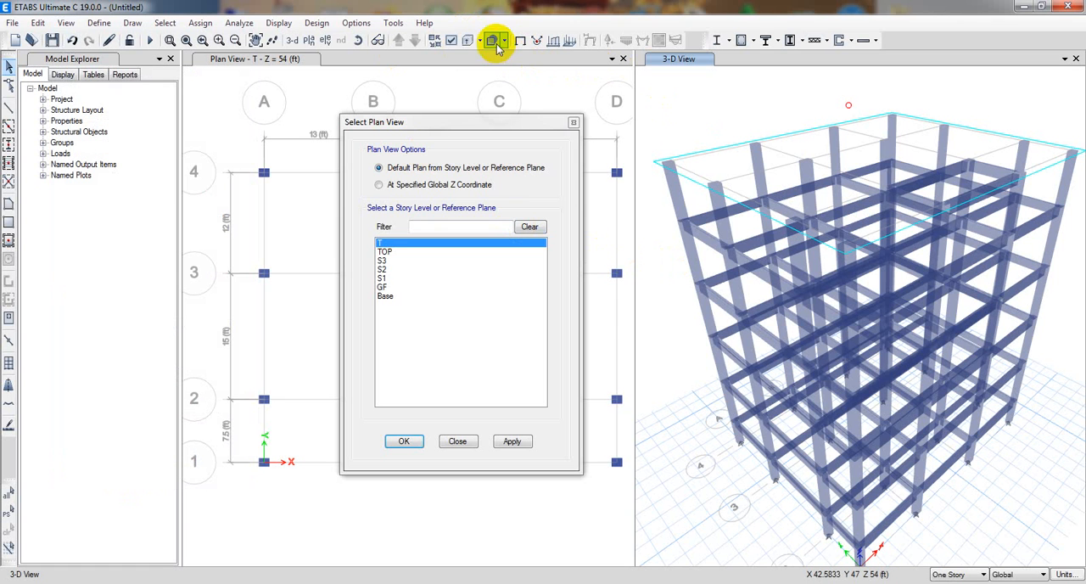
pyautogui.click(466, 41)
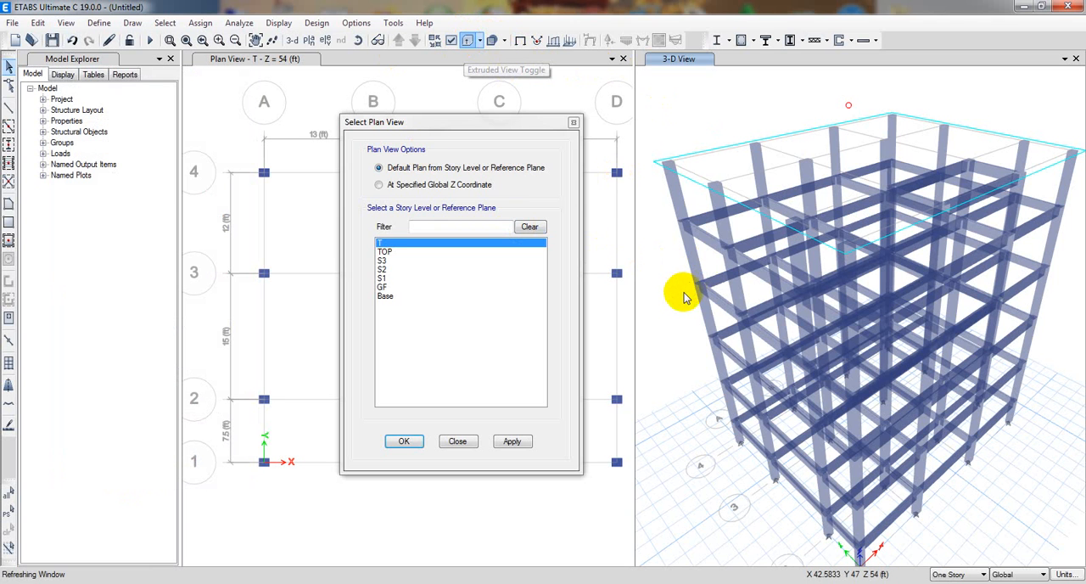
pyautogui.moveTo(664, 285); pyautogui.dragTo(671, 258, button='middle')
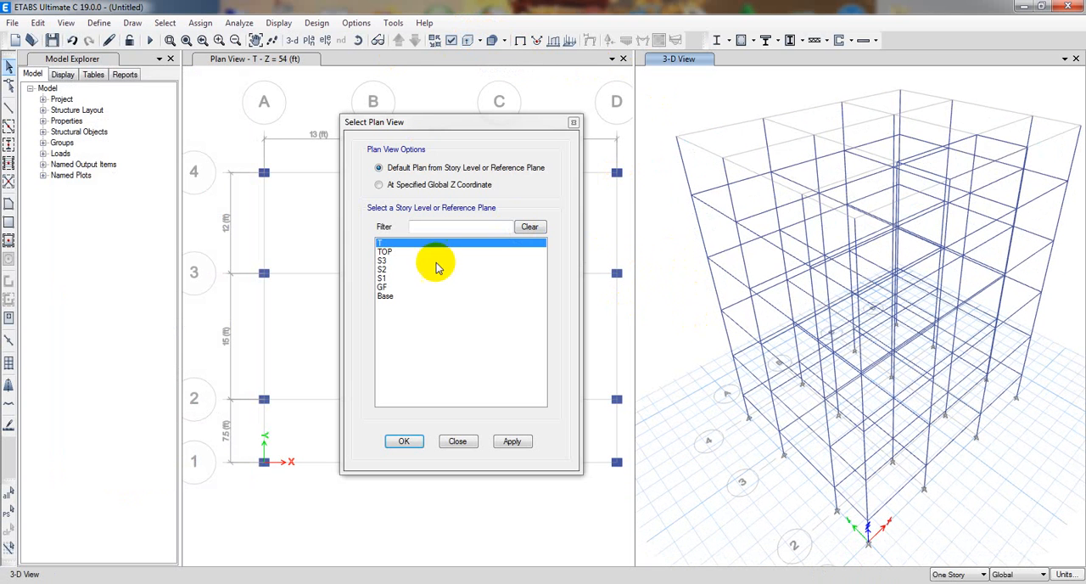
# Show the plan of story TOP in the window that holds the 3-D view.
pyautogui.click(389, 252)
pyautogui.click(510, 448)
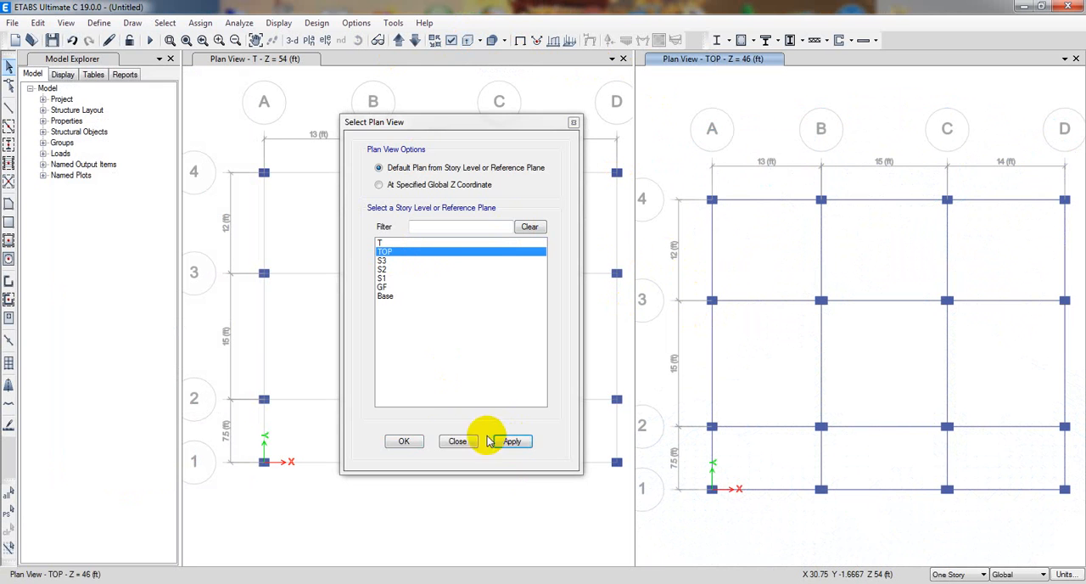
pyautogui.click(401, 442)
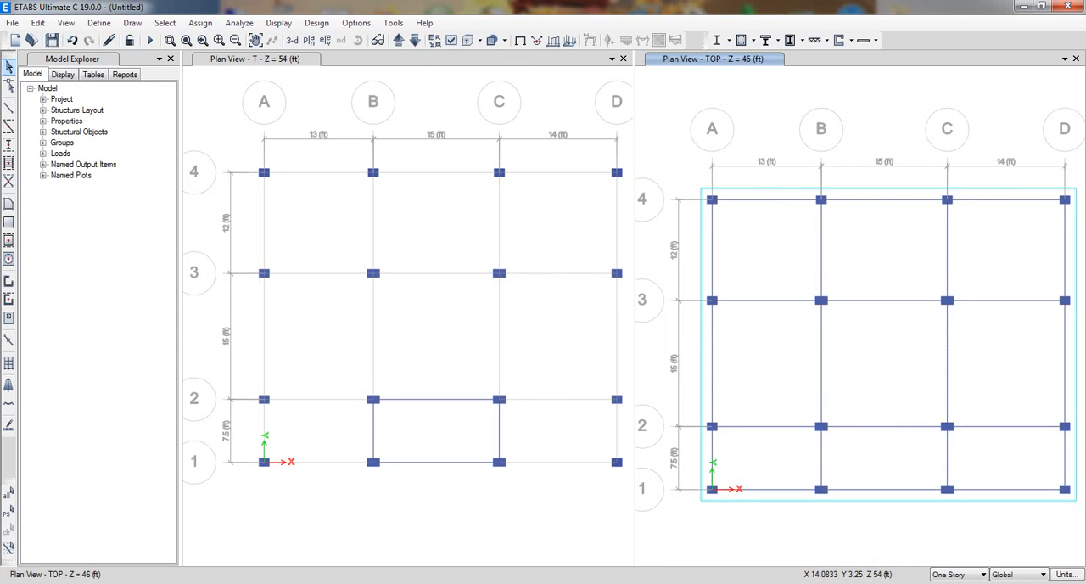
# Change the drawing scope from One Story to Similar Stories.
pyautogui.click(983, 575)
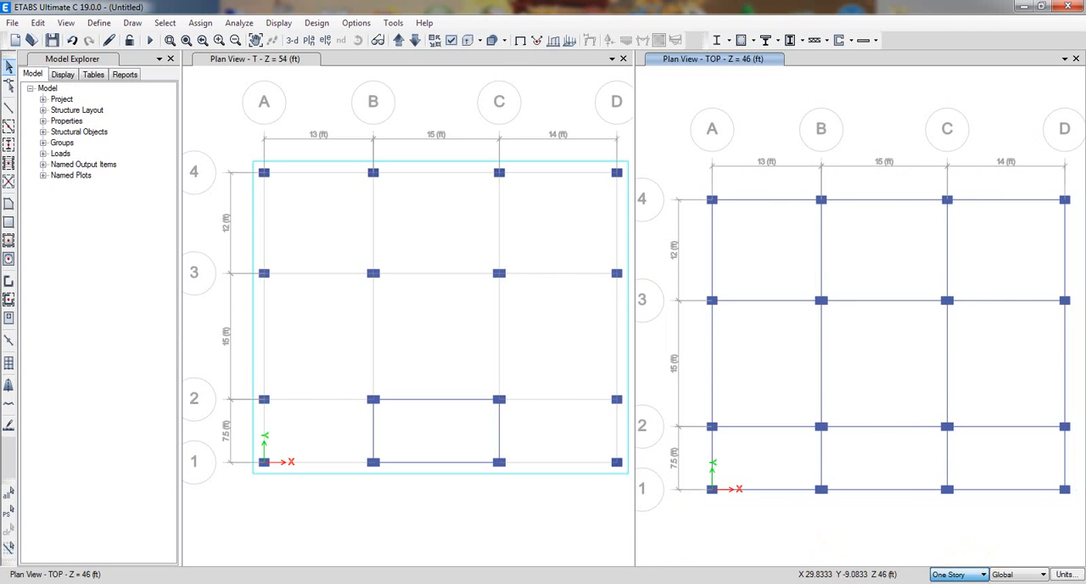
pyautogui.click(983, 575)
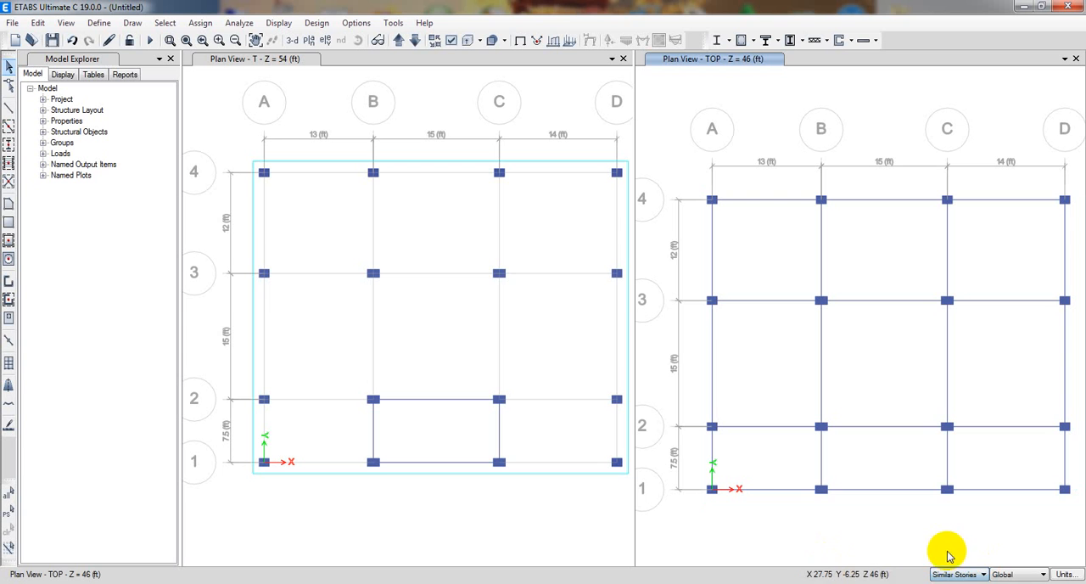
pyautogui.click(945, 552)
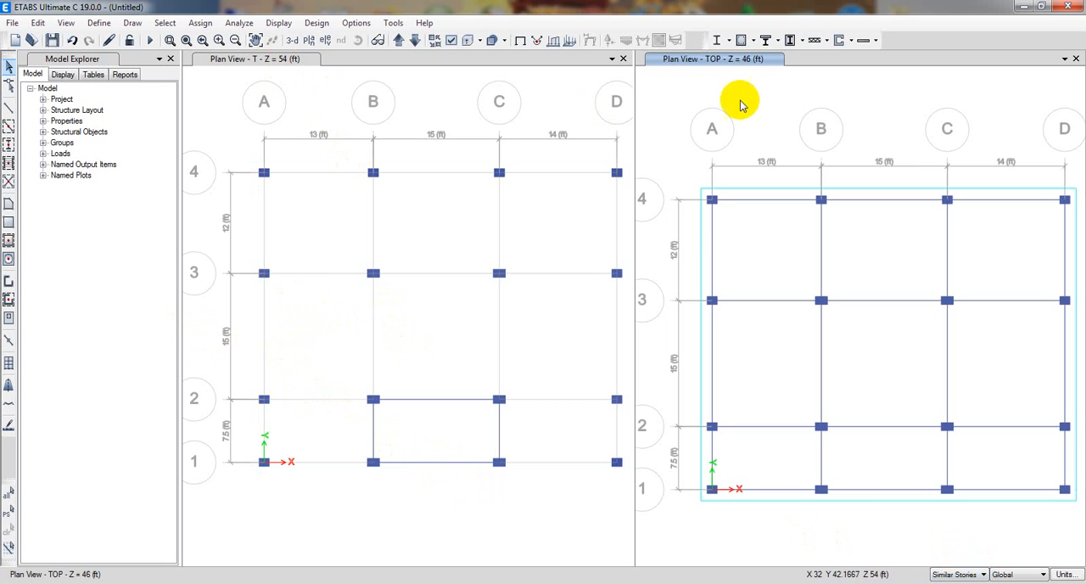
# Restore the 3-D view in the window that shows the TOP plan.
pyautogui.click(303, 40)
pyautogui.click(574, 124)
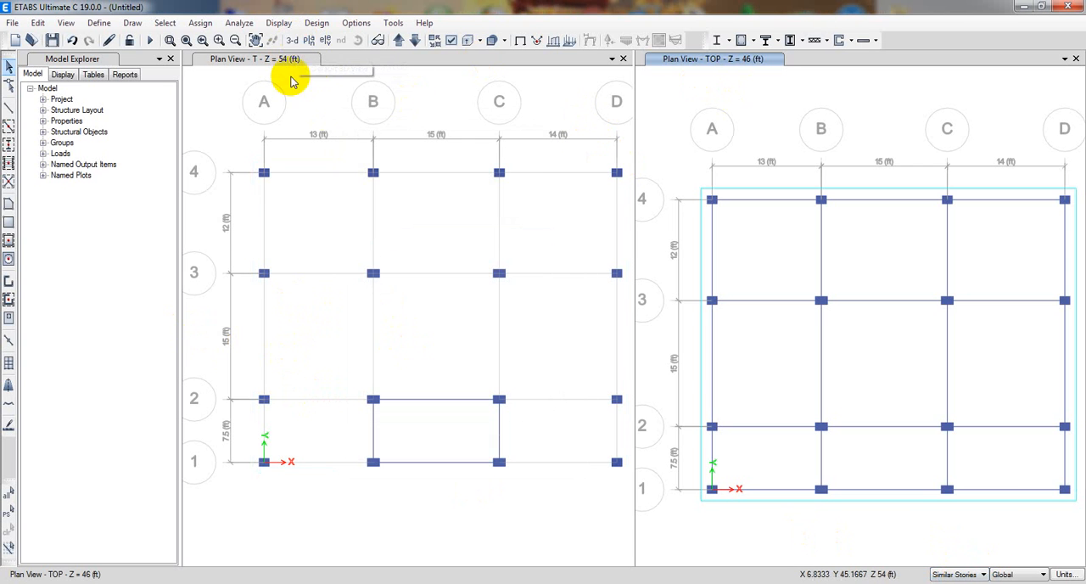
pyautogui.click(293, 40)
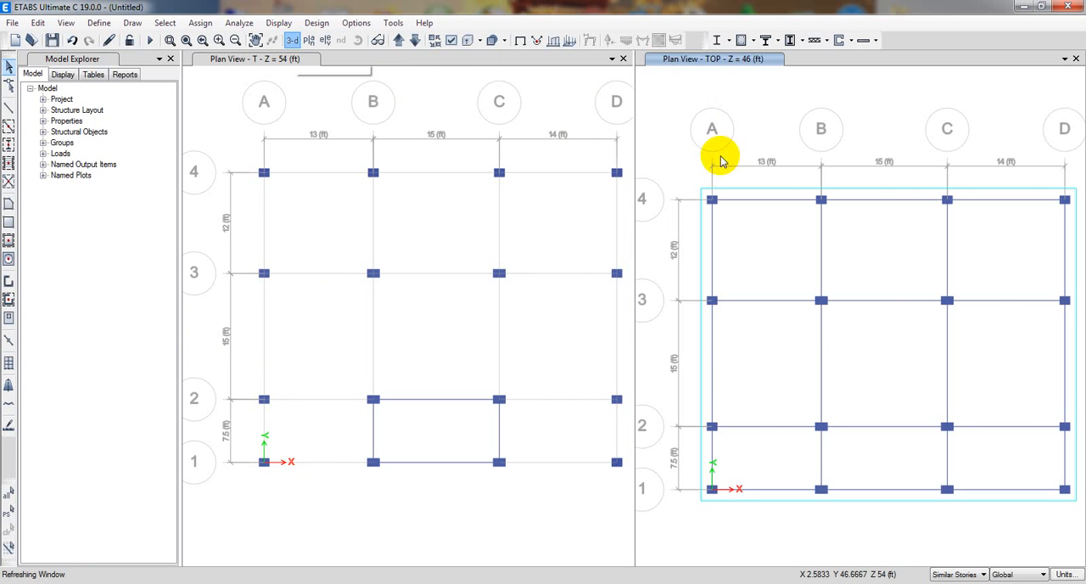
# Switch the window with the story T plan to the plan of story TOP.
pyautogui.click(424, 108)
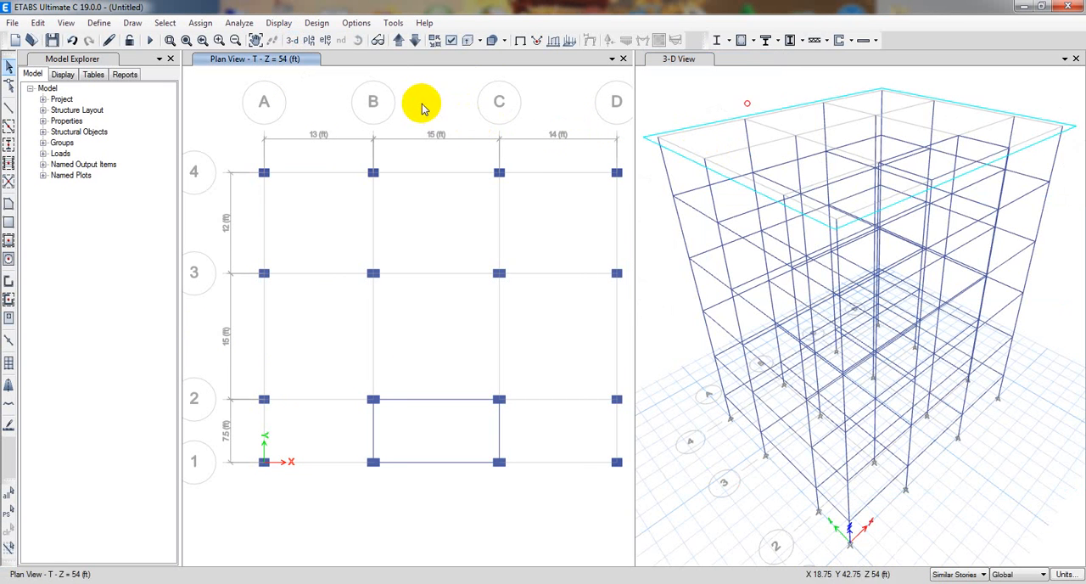
pyautogui.click(310, 40)
pyautogui.click(386, 252)
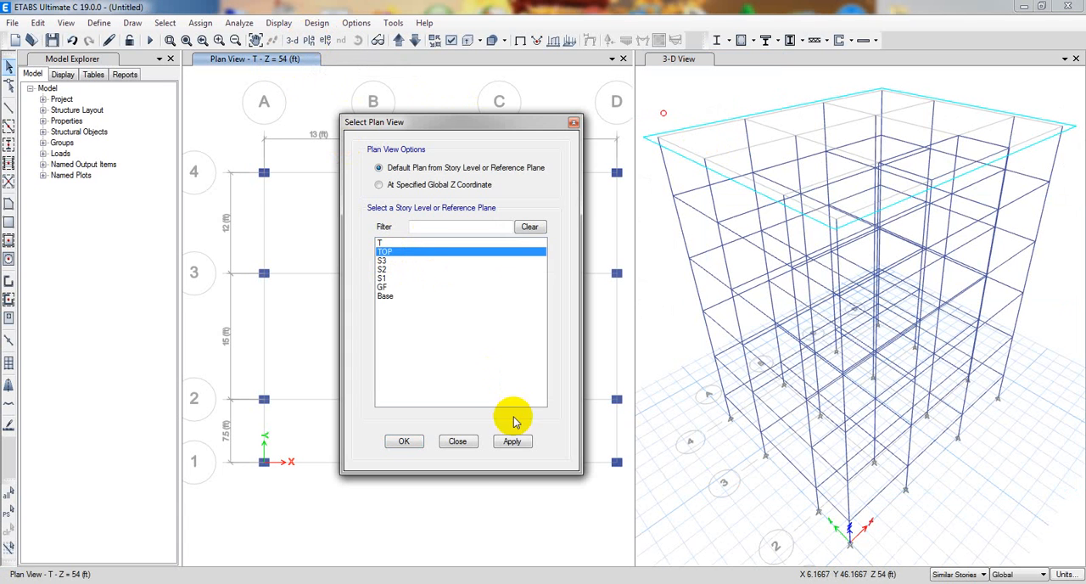
pyautogui.click(512, 441)
pyautogui.click(400, 442)
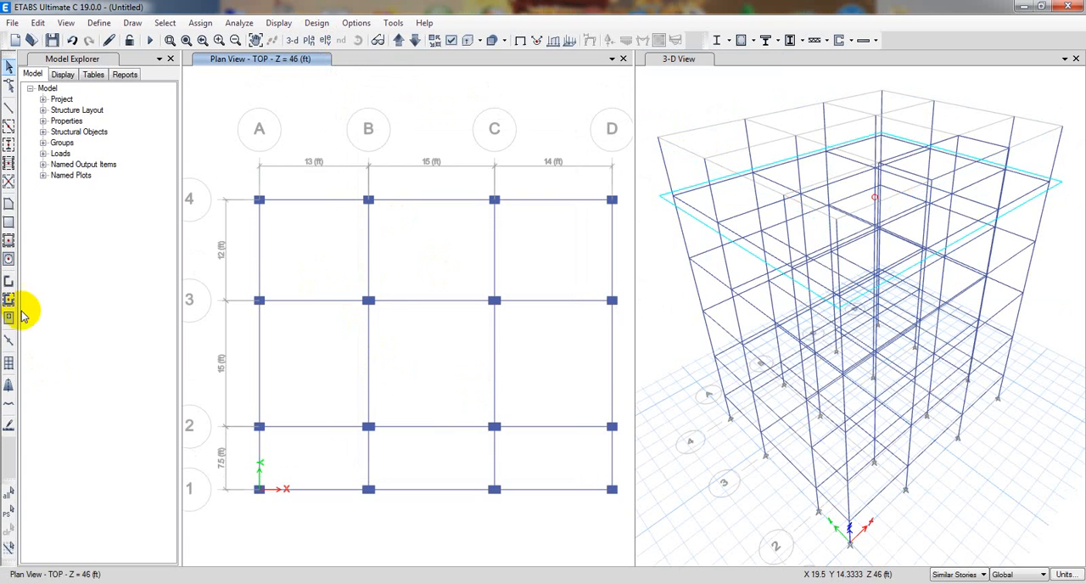
# Quick-draw floors with the Slab5" property in the three bays between grids 3 and 4 on the TOP plan.
pyautogui.click(8, 246)
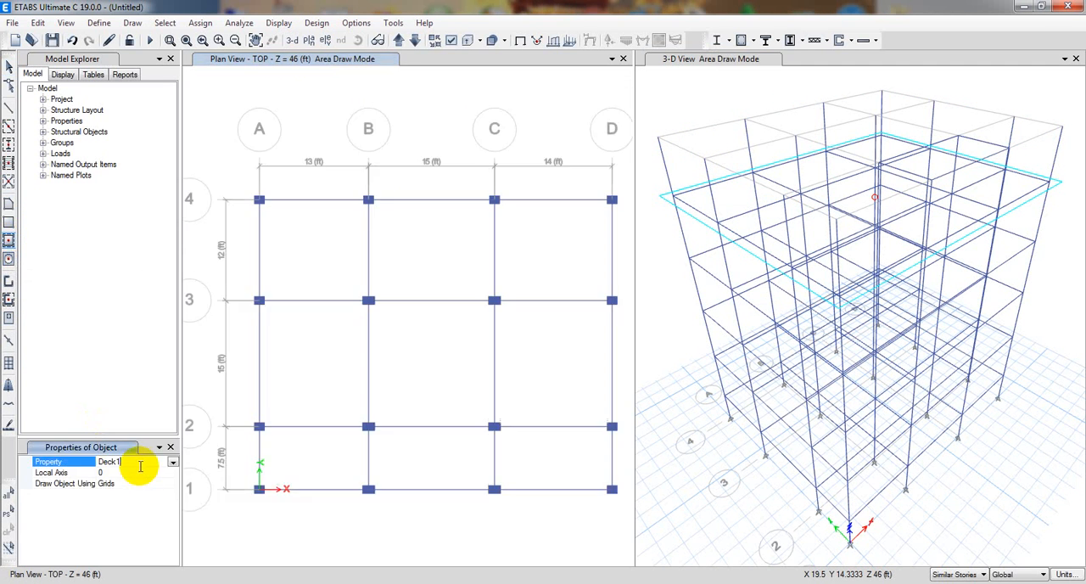
pyautogui.click(172, 463)
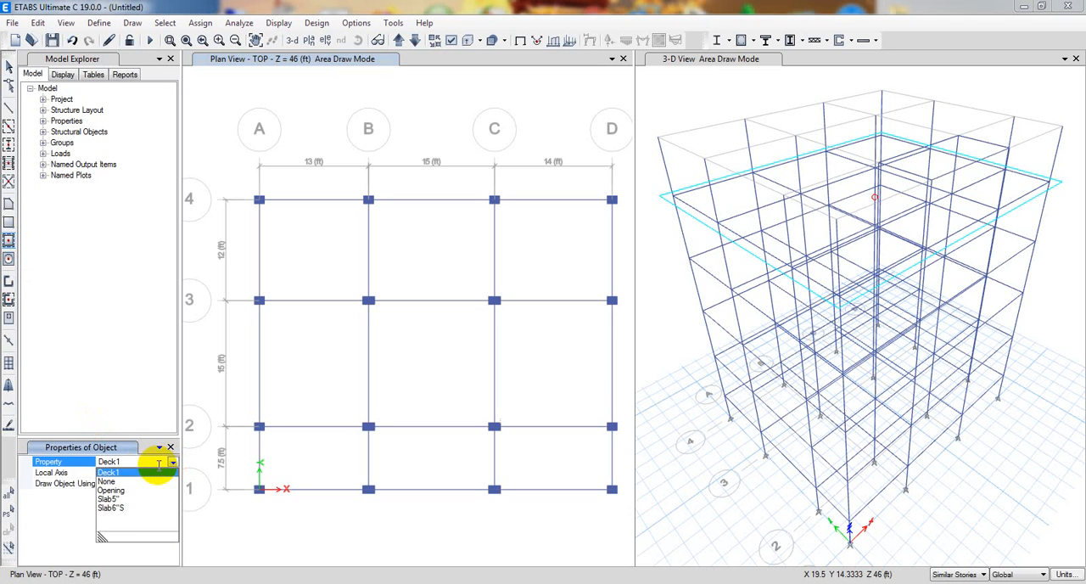
pyautogui.click(128, 500)
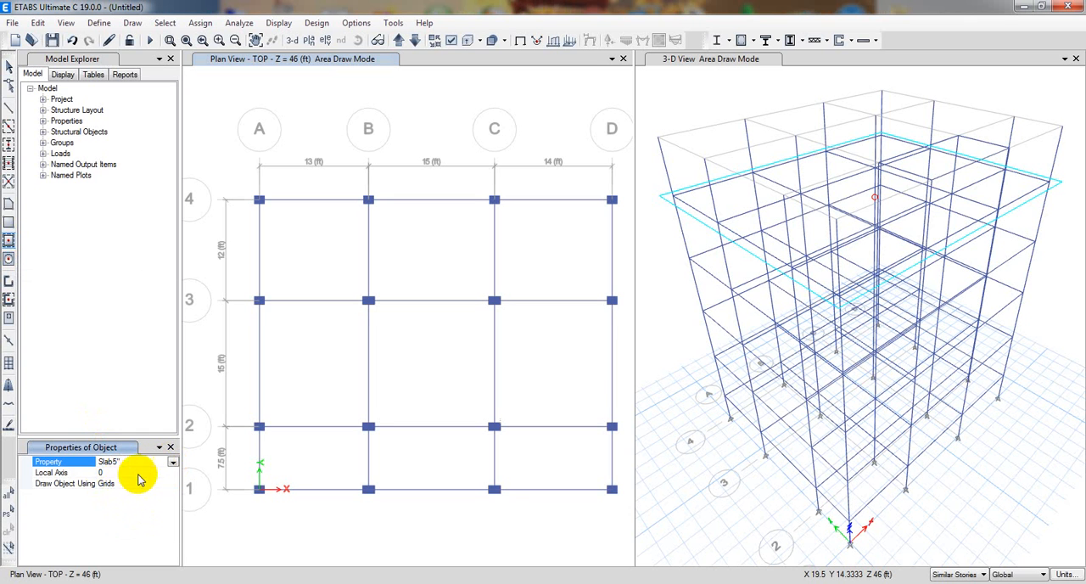
pyautogui.click(325, 255)
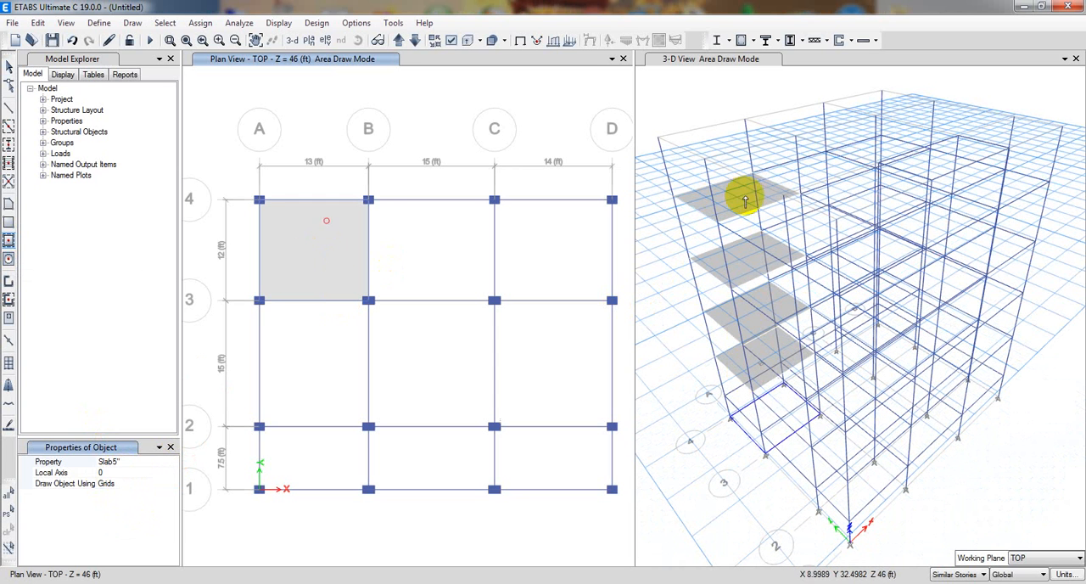
pyautogui.click(458, 250)
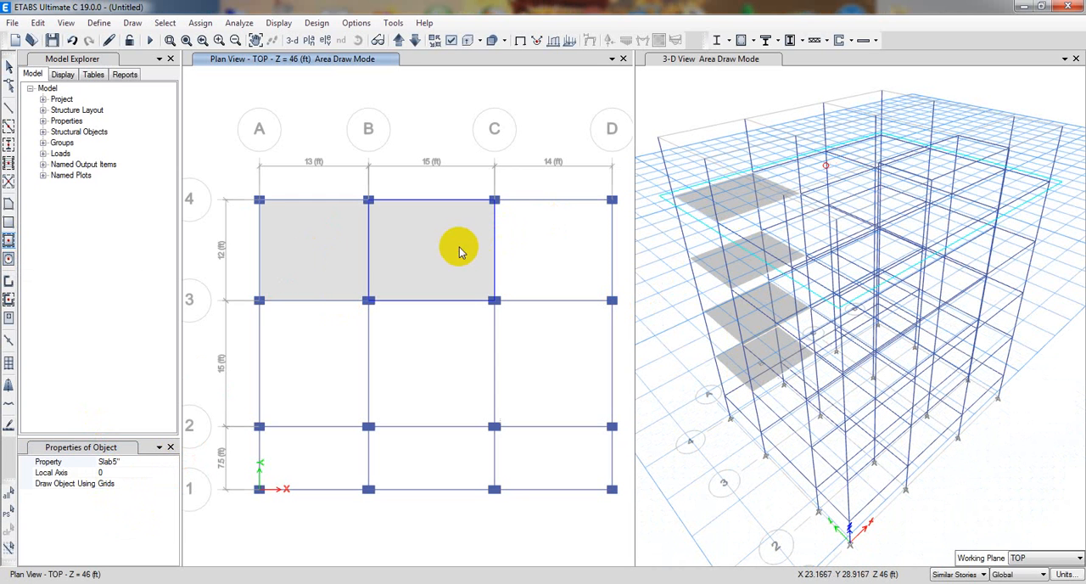
pyautogui.click(551, 267)
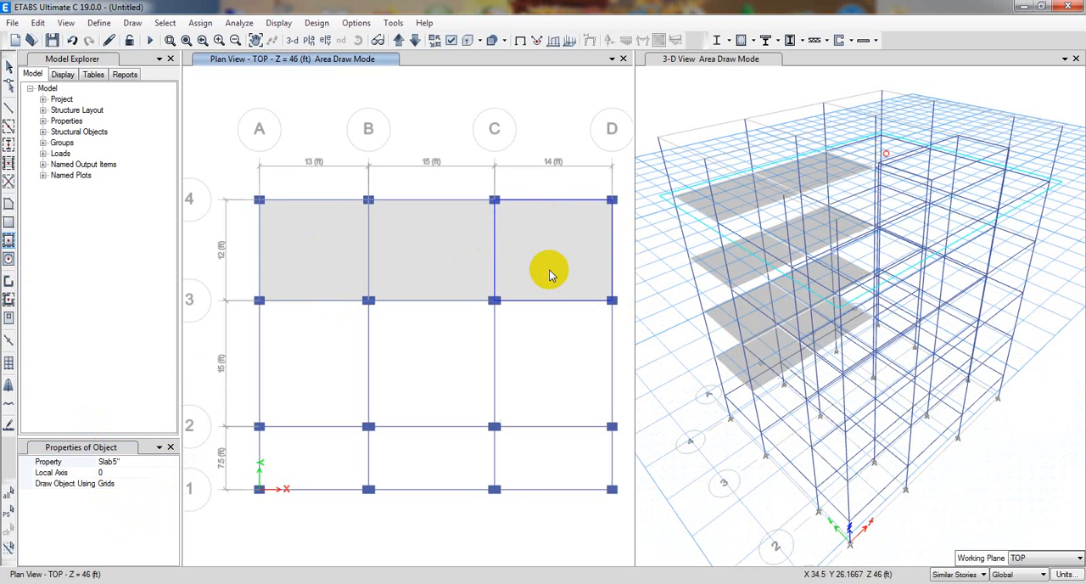
# Fill the six remaining bays between grids 1 and 3 on the TOP plan with Slab5" floors.
pyautogui.click(535, 387)
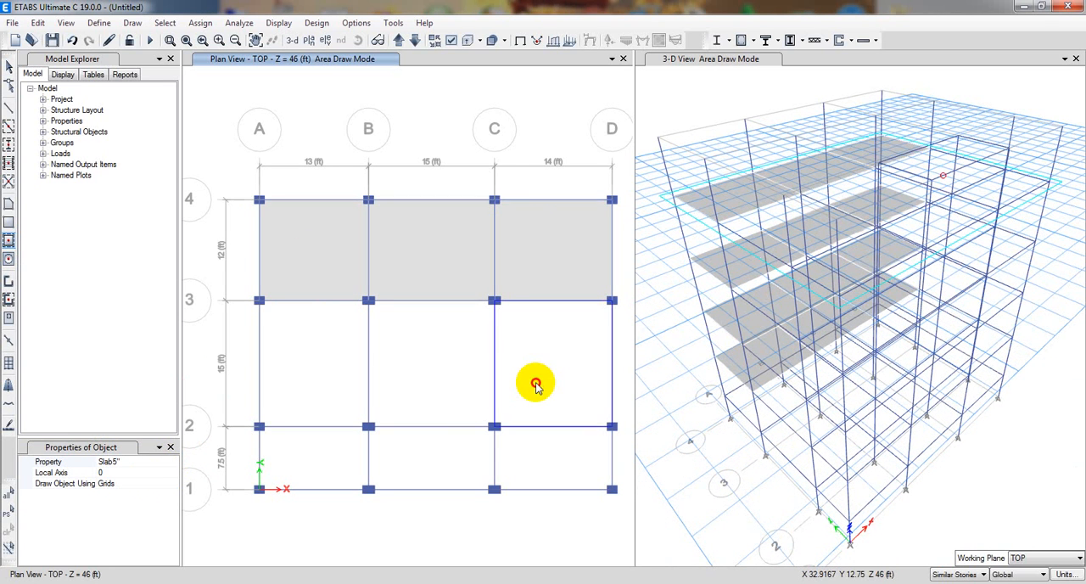
pyautogui.click(450, 376)
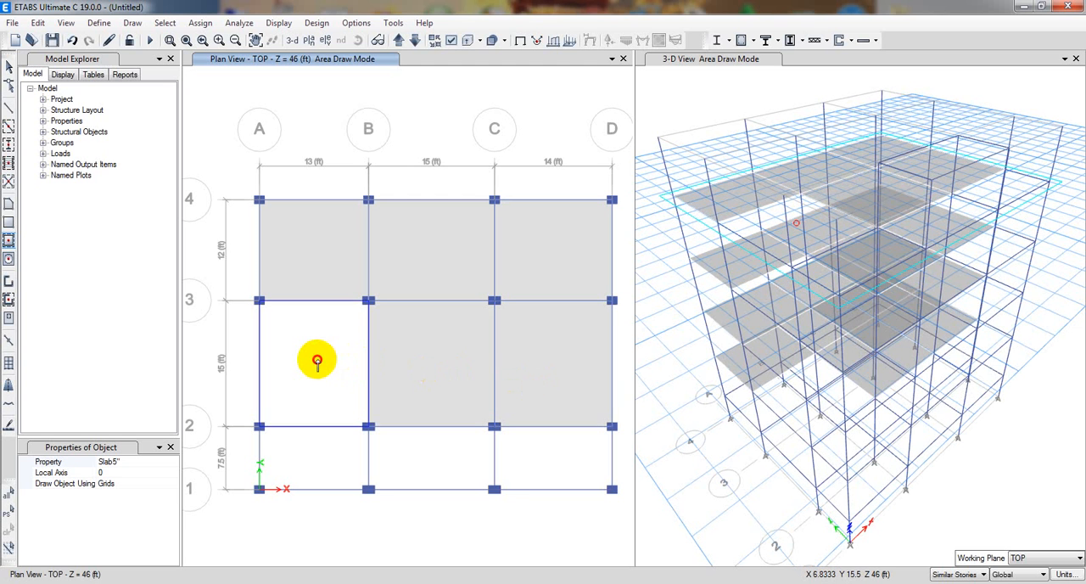
pyautogui.click(317, 363)
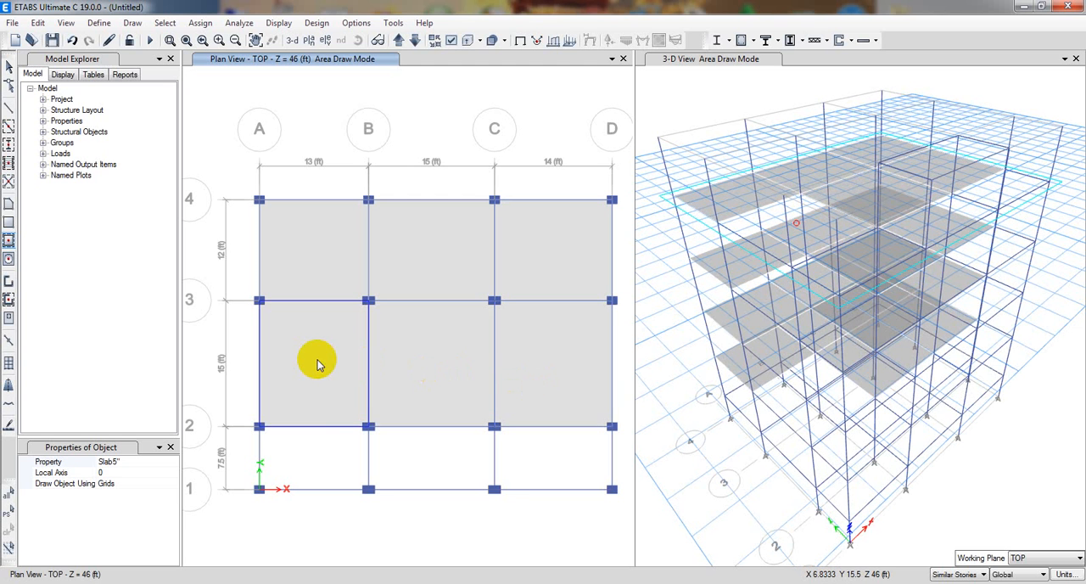
pyautogui.click(319, 459)
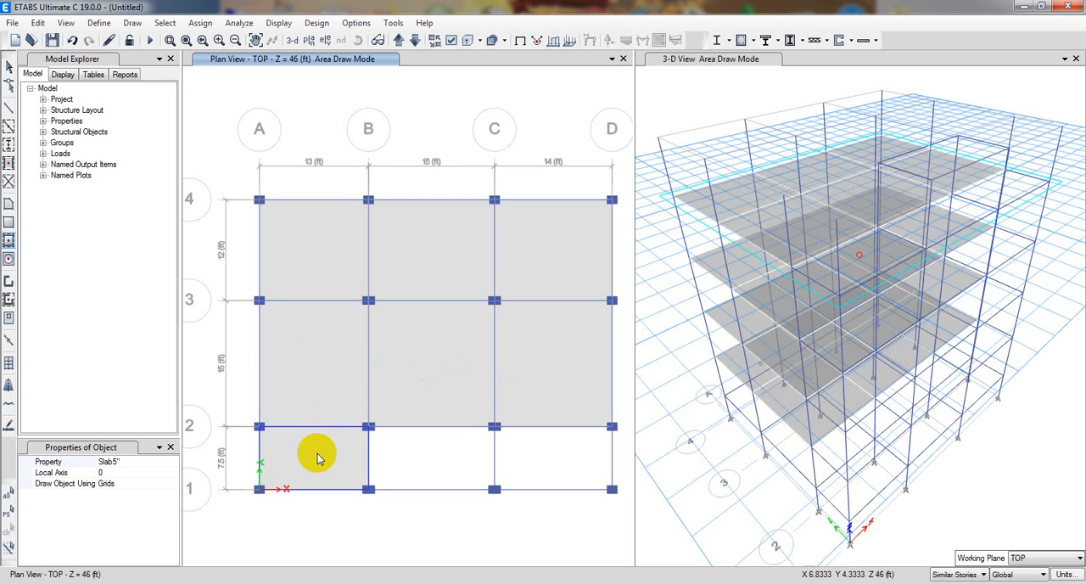
pyautogui.click(419, 459)
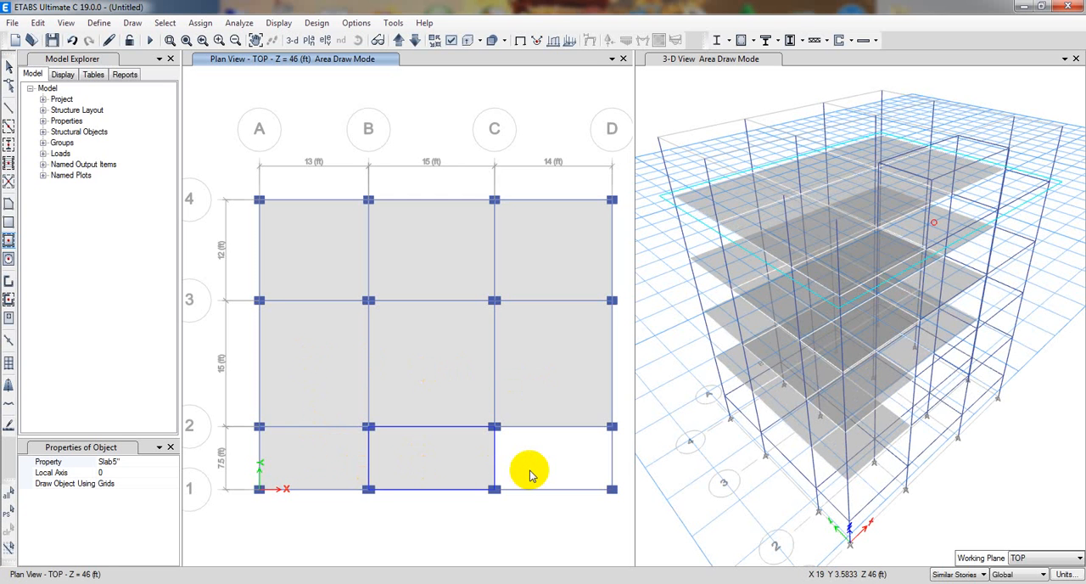
pyautogui.click(529, 472)
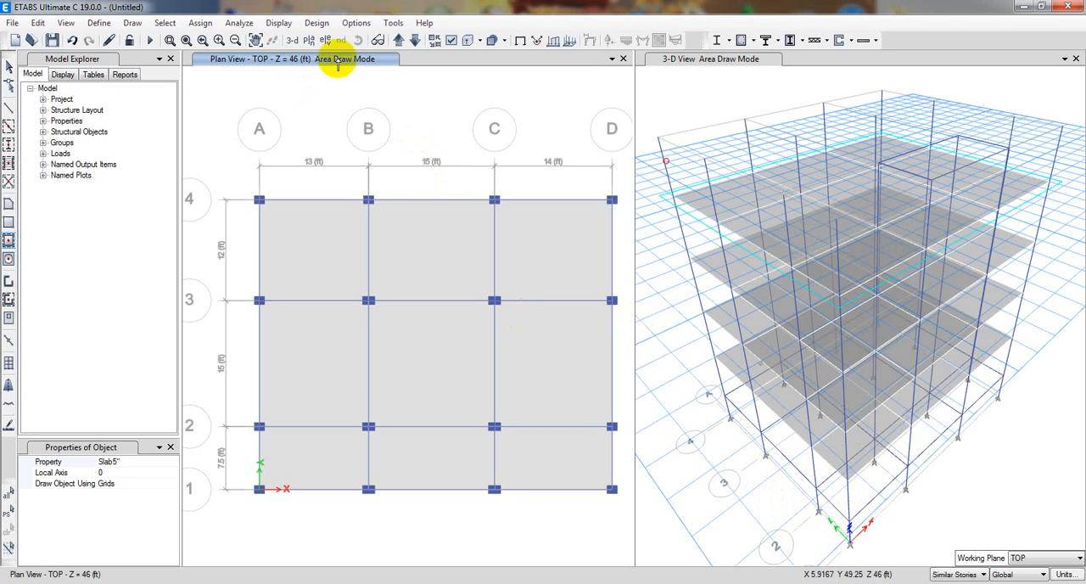
# On the story T plan, set the drawing scope to One Story and draw a Slab5" floor in bay B–C between grids 1 and 2.
pyautogui.click(397, 41)
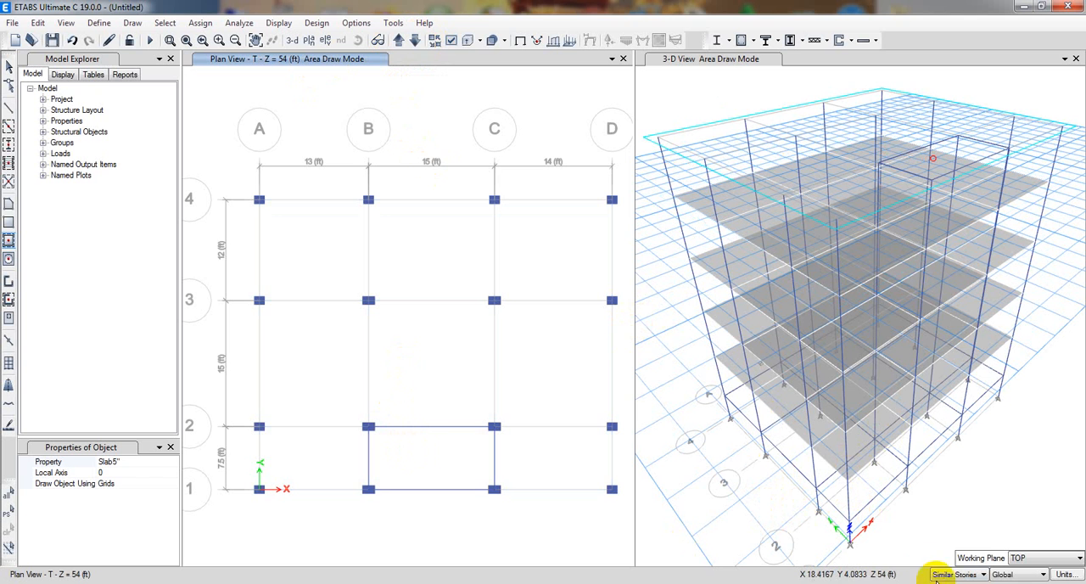
pyautogui.click(982, 576)
pyautogui.click(952, 582)
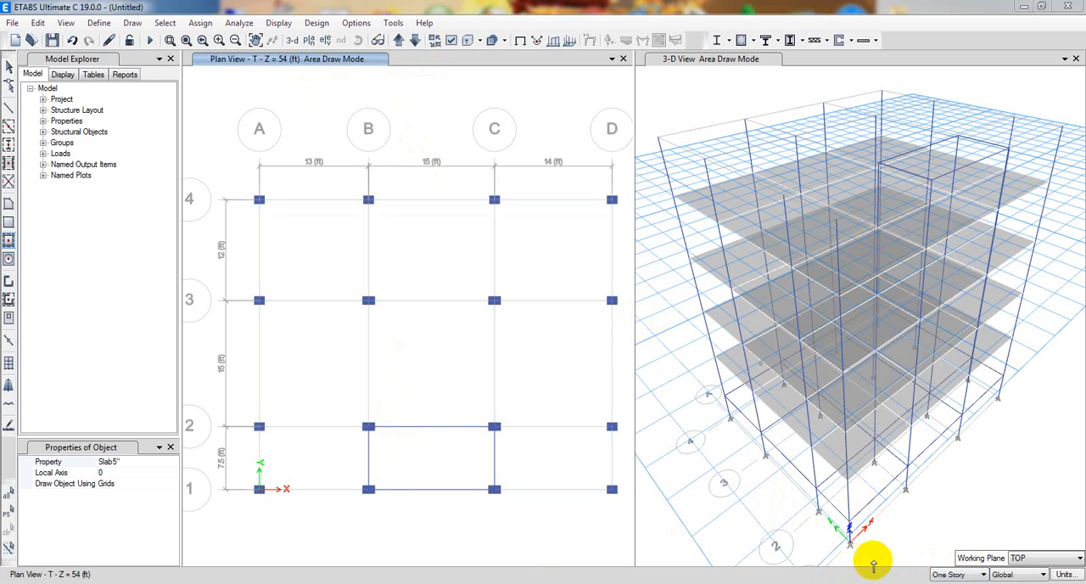
pyautogui.click(447, 471)
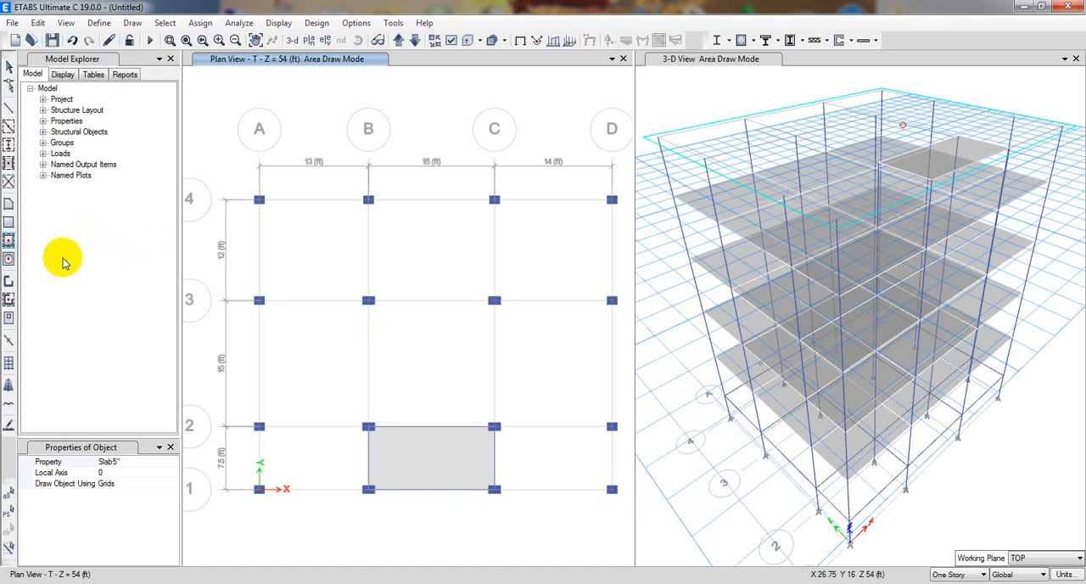
pyautogui.press('Escape')
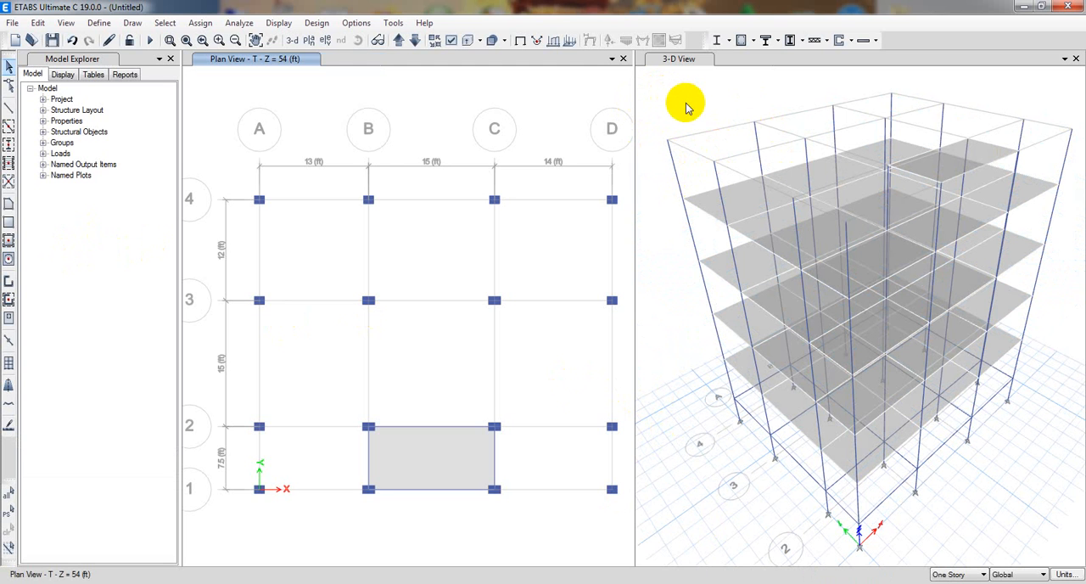
# Delete the four story T columns along grid 4, at grids A, B, C and D, in the 3-D view.
pyautogui.moveTo(668, 277); pyautogui.dragTo(671, 301, button='middle')
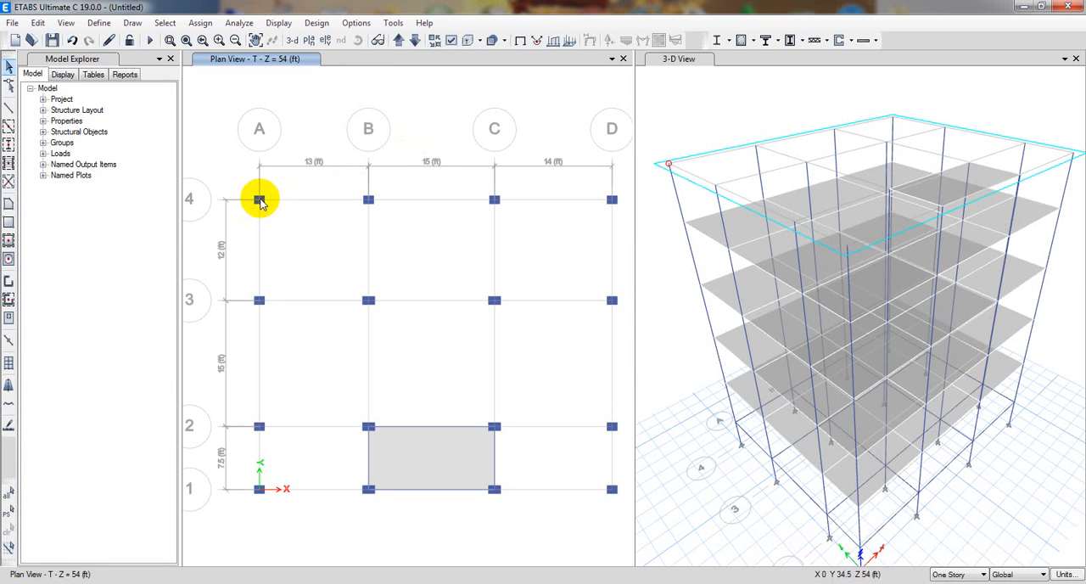
pyautogui.click(259, 201)
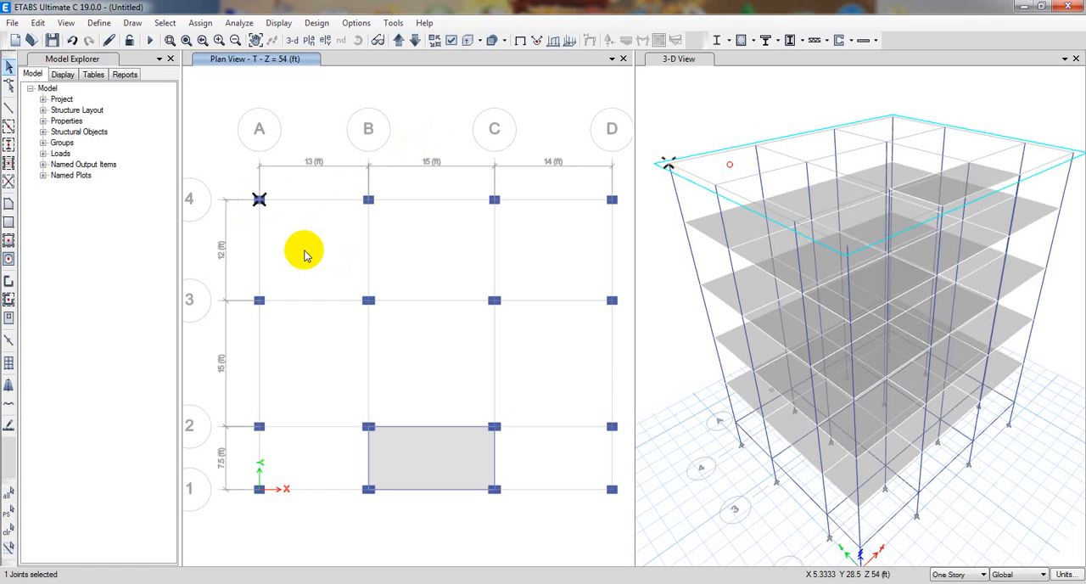
pyautogui.hotkey('ctrl', 'q')
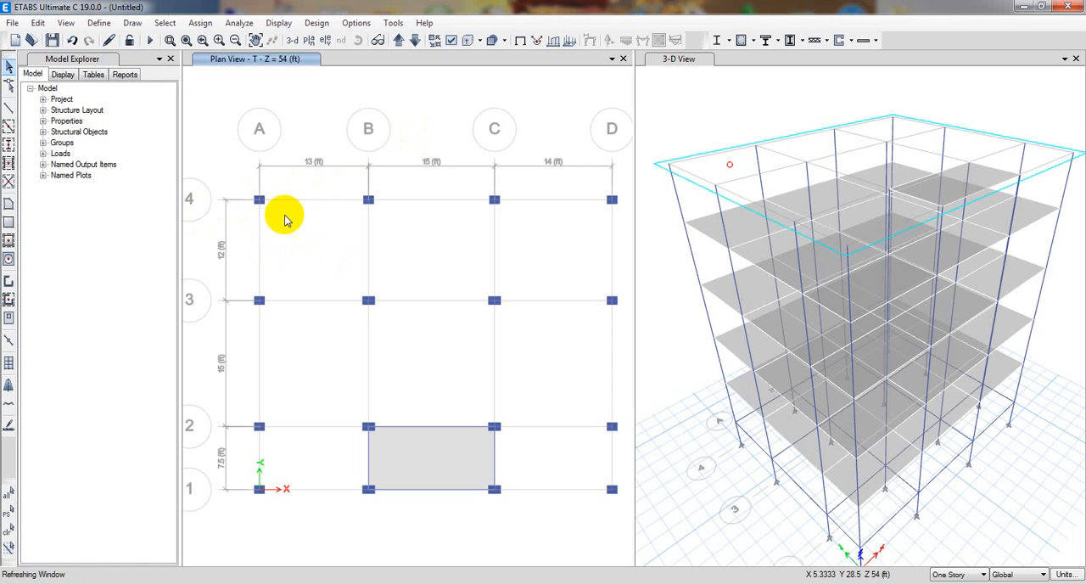
pyautogui.click(677, 202)
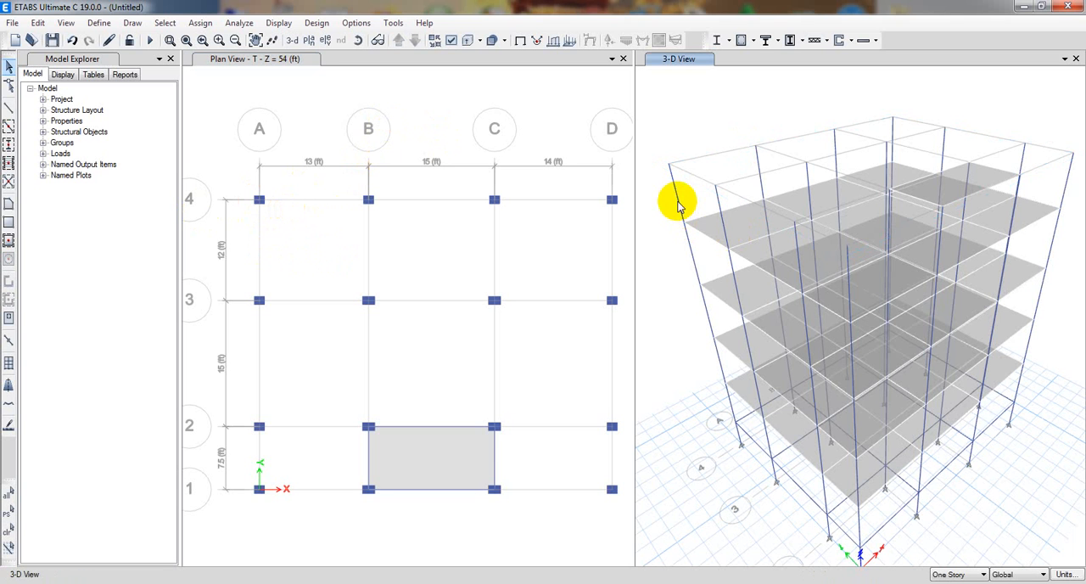
pyautogui.press('Delete')
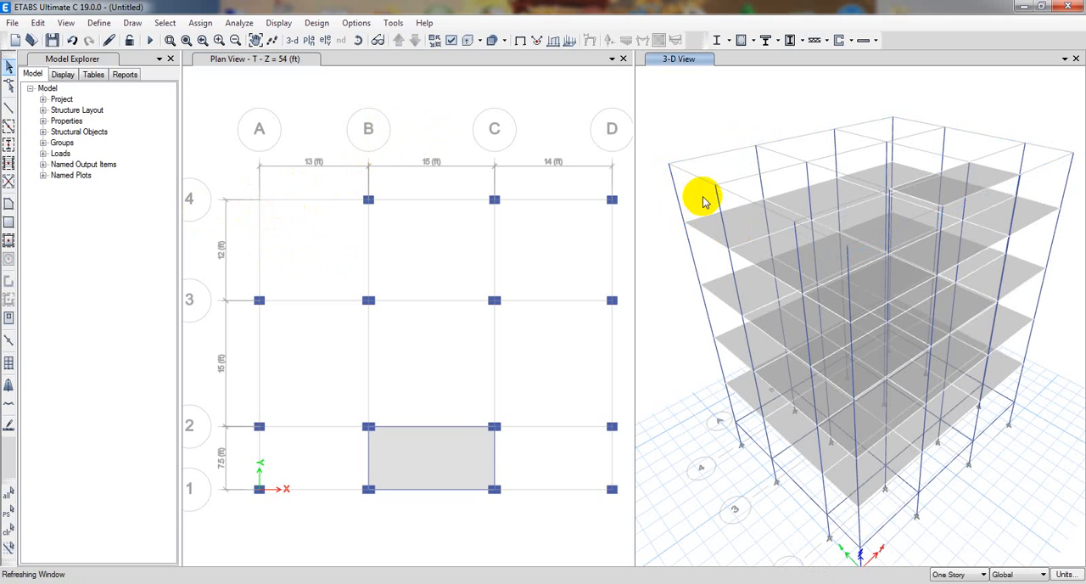
pyautogui.click(757, 161)
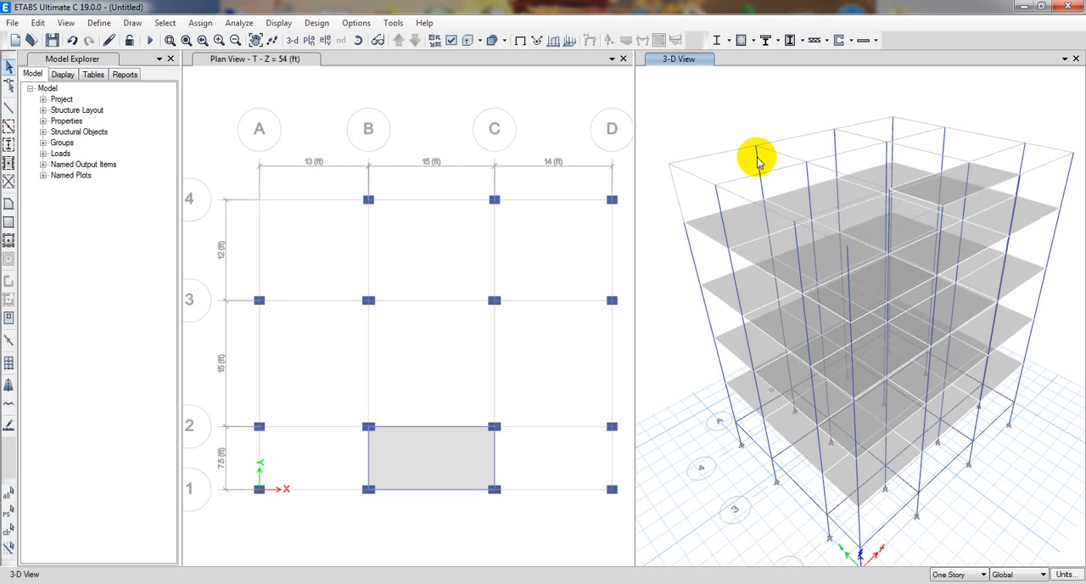
pyautogui.press('Delete')
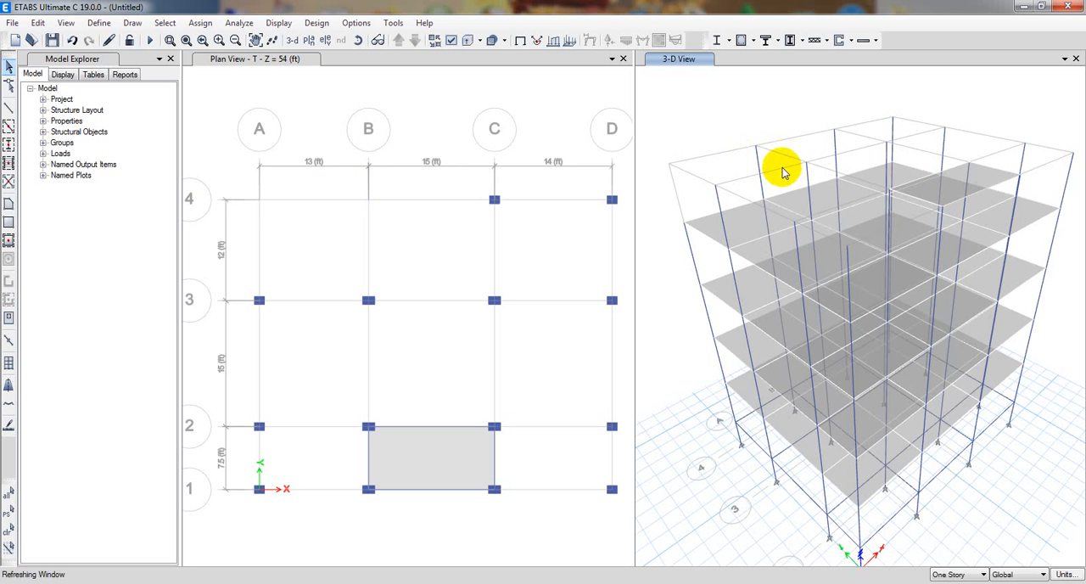
pyautogui.click(836, 144)
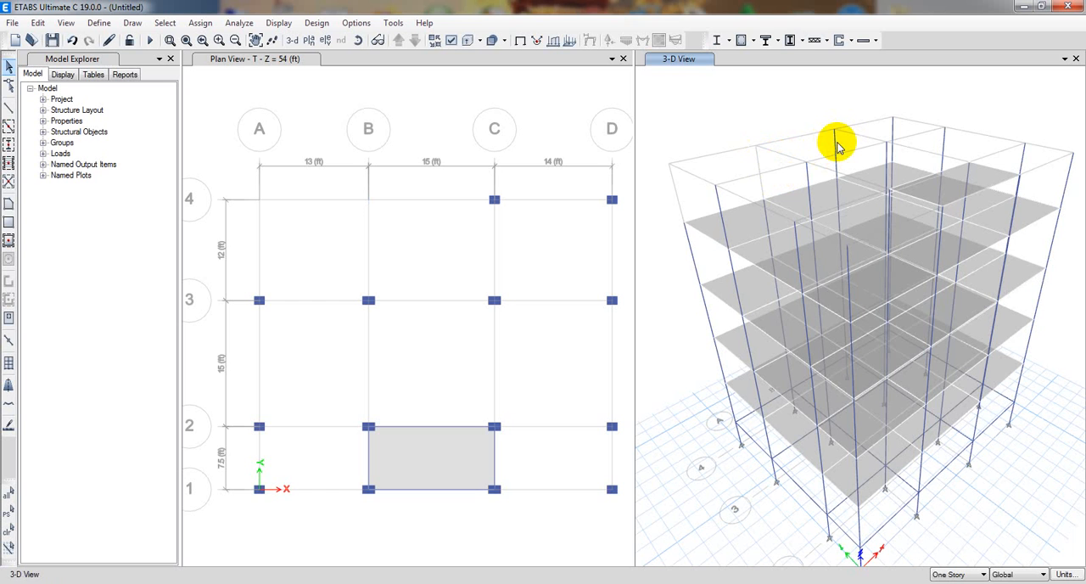
pyautogui.press('Delete')
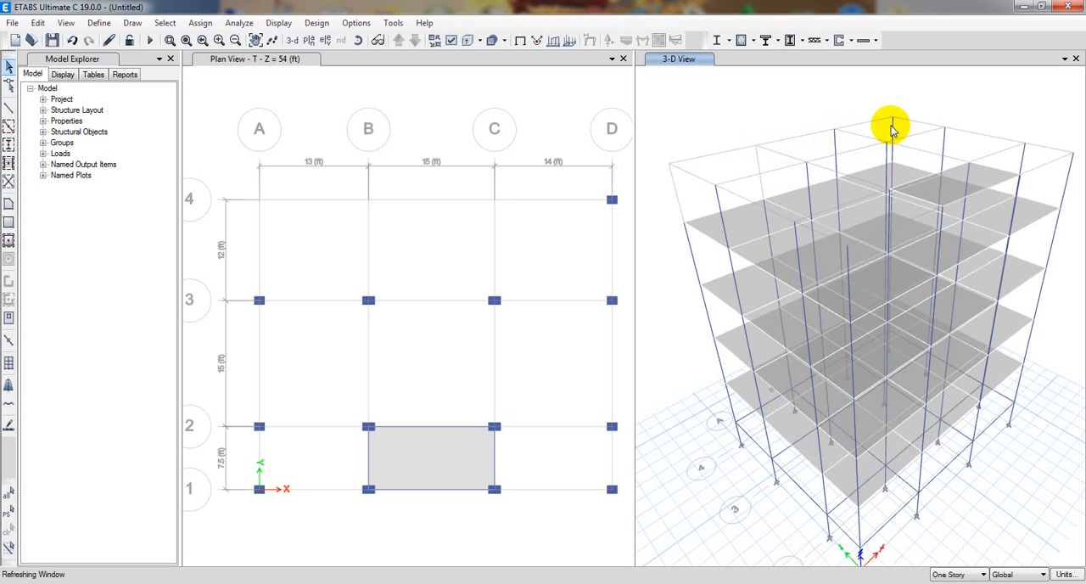
pyautogui.click(892, 129)
pyautogui.press('Delete')
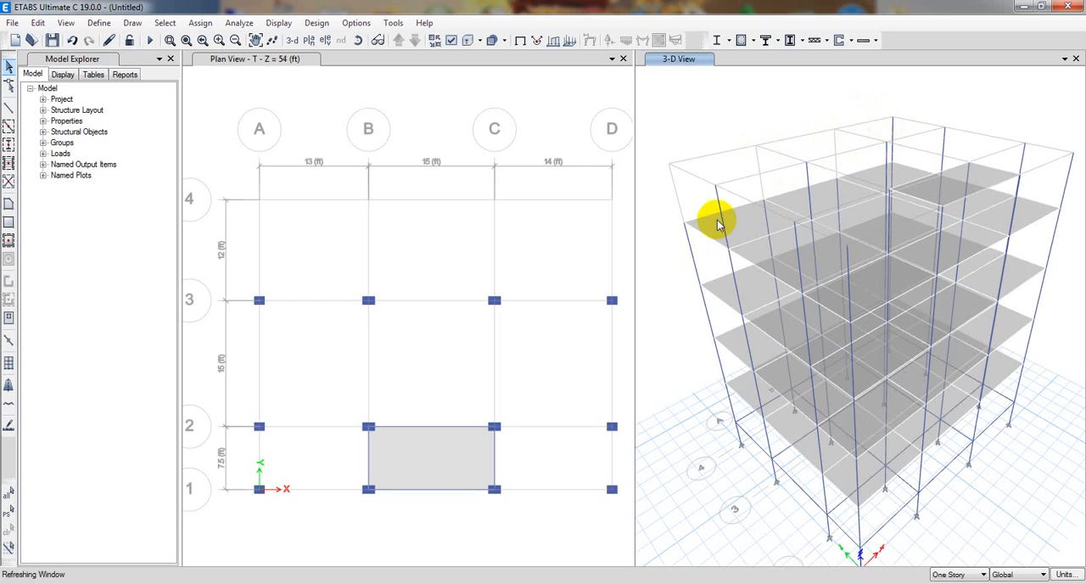
# Delete the remaining story T columns outside the slab bay between grids B–C and 1–2.
pyautogui.click(718, 207)
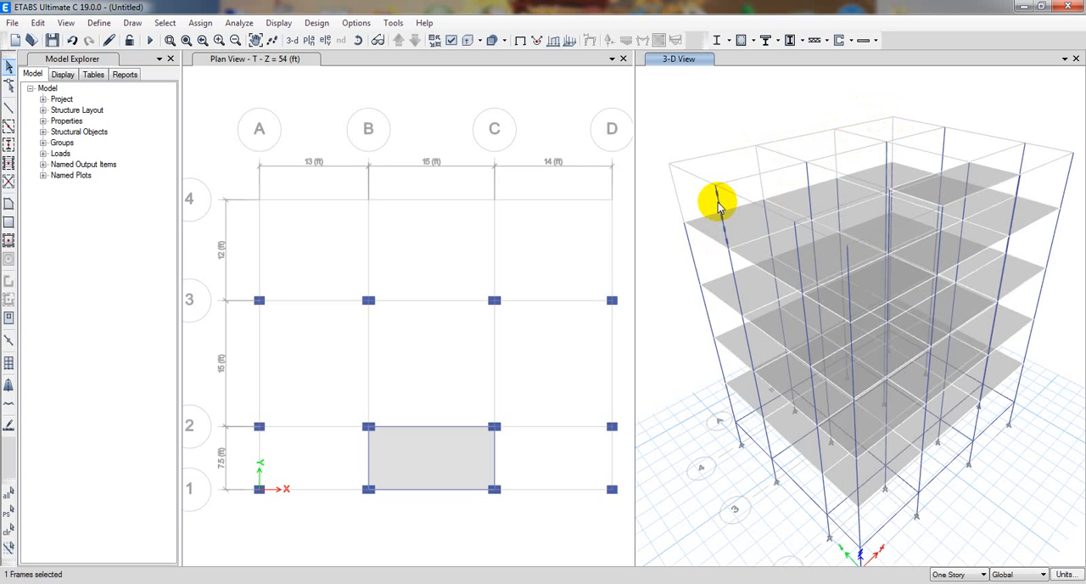
pyautogui.press('Delete')
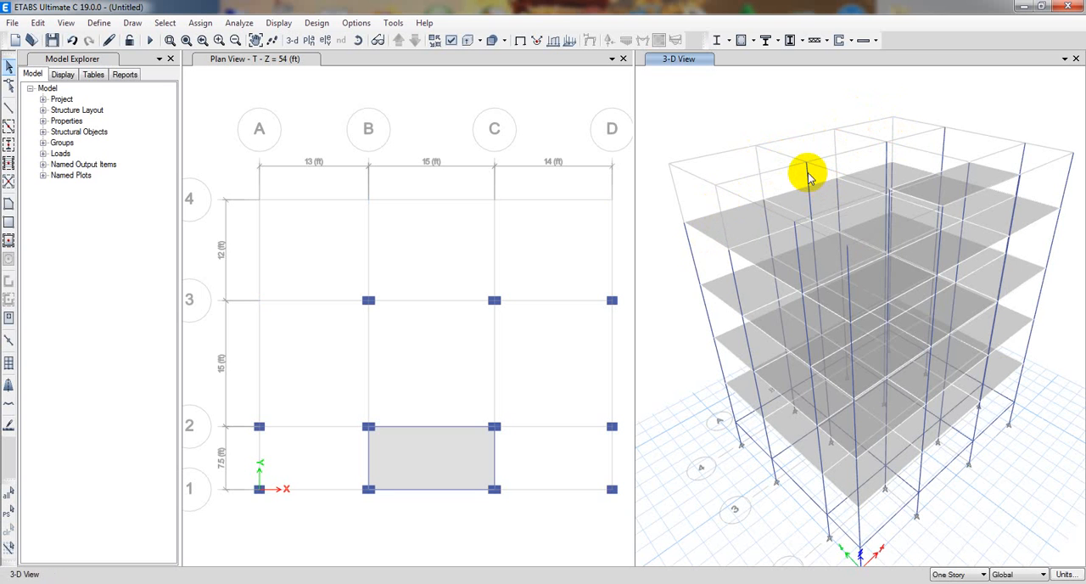
pyautogui.click(808, 175)
pyautogui.press('Delete')
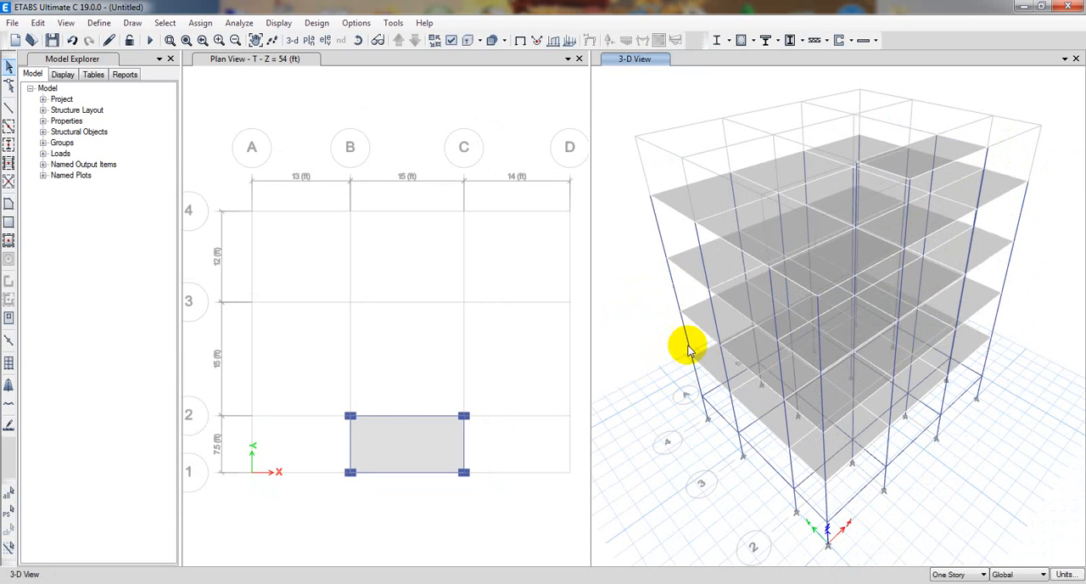
# Show the 3-D model in extruded view and examine its columns, beams and slabs from a low angle.
pyautogui.moveTo(661, 357); pyautogui.dragTo(666, 373, button='middle')
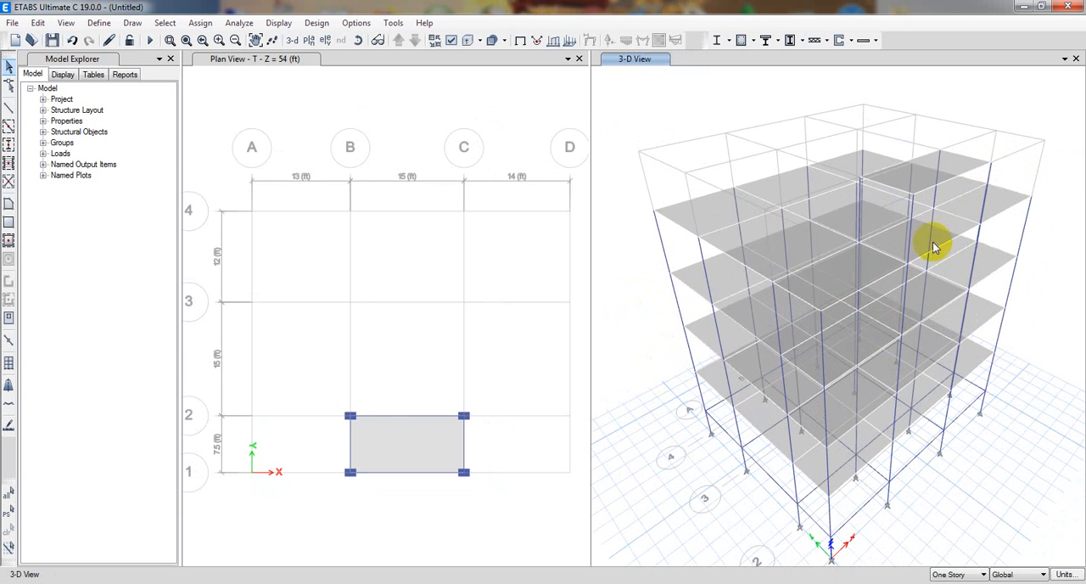
pyautogui.click(479, 41)
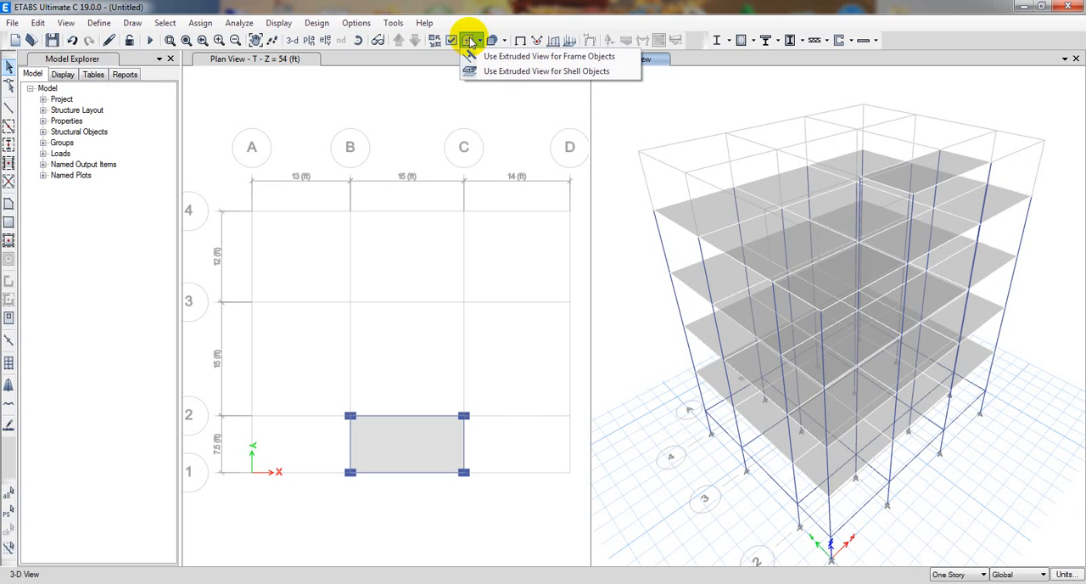
pyautogui.click(469, 42)
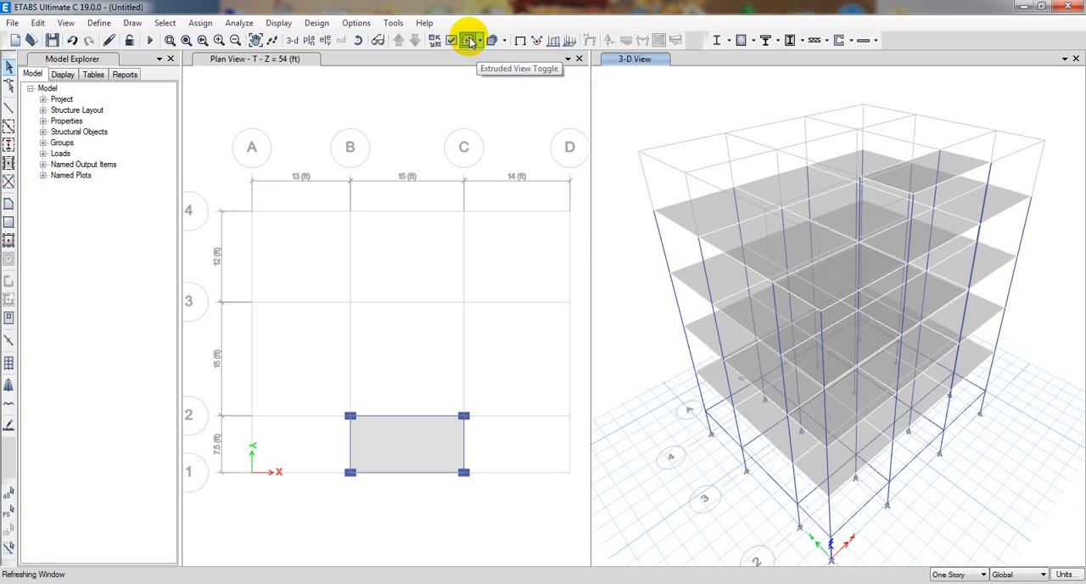
pyautogui.click(357, 40)
pyautogui.moveTo(941, 458); pyautogui.dragTo(837, 339)
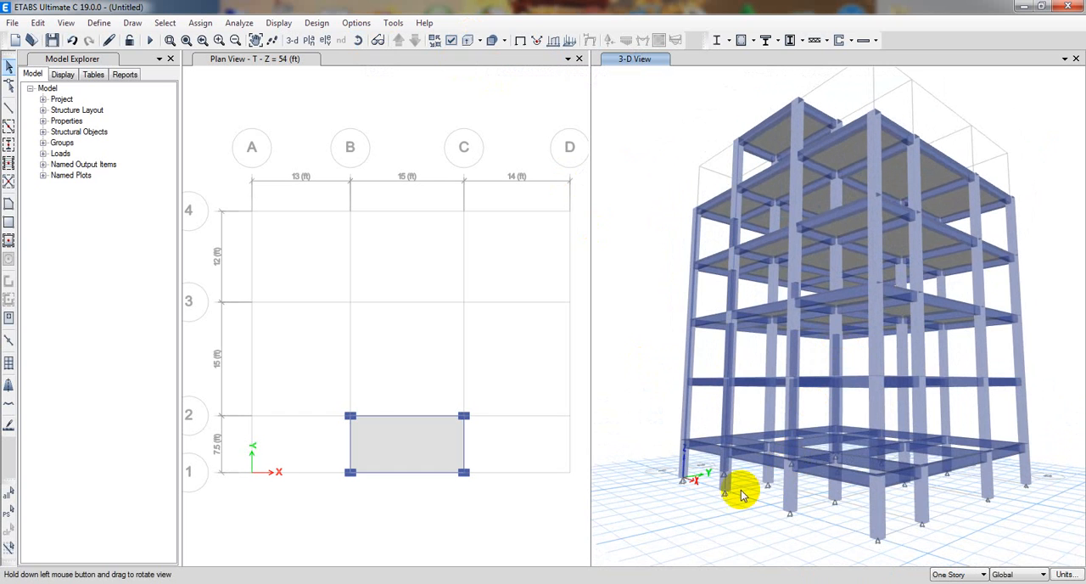
pyautogui.moveTo(744, 492)
pyautogui.mouseDown()
pyautogui.moveTo(763, 507)
pyautogui.moveTo(756, 482)
pyautogui.mouseUp()
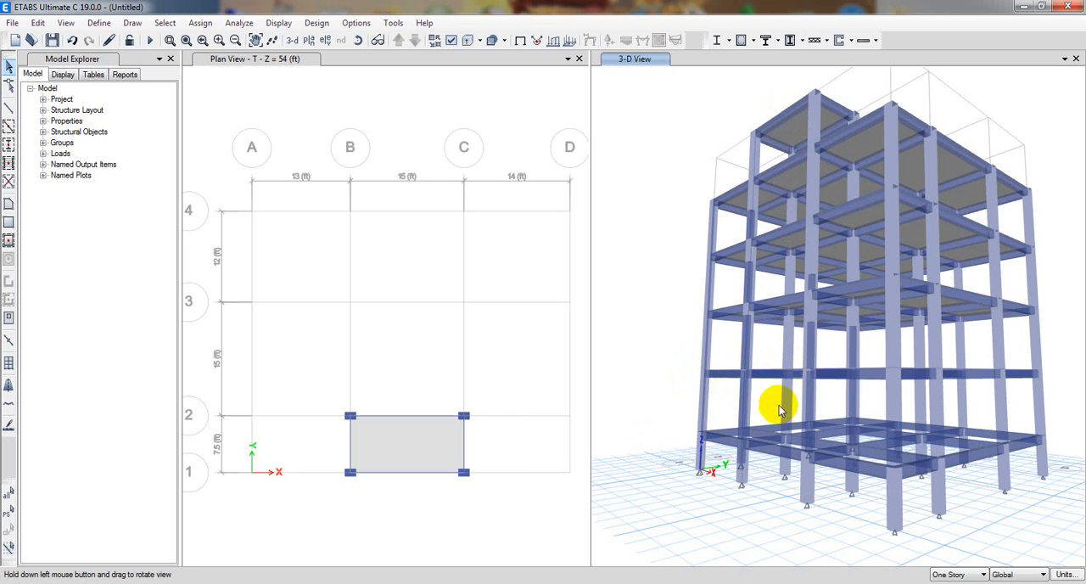
pyautogui.moveTo(821, 419); pyautogui.dragTo(657, 347)
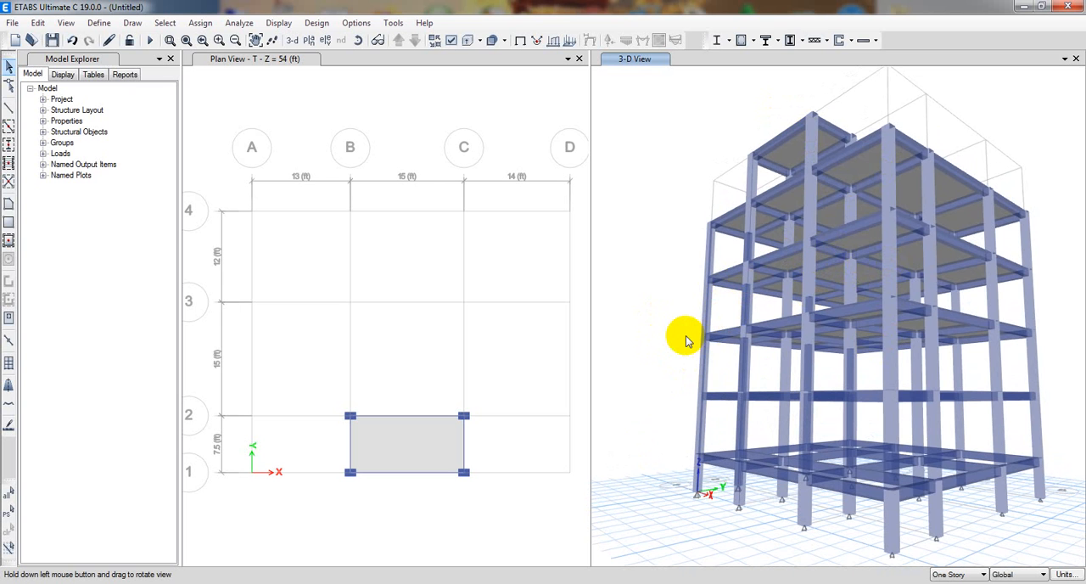
pyautogui.moveTo(687, 339); pyautogui.dragTo(674, 347)
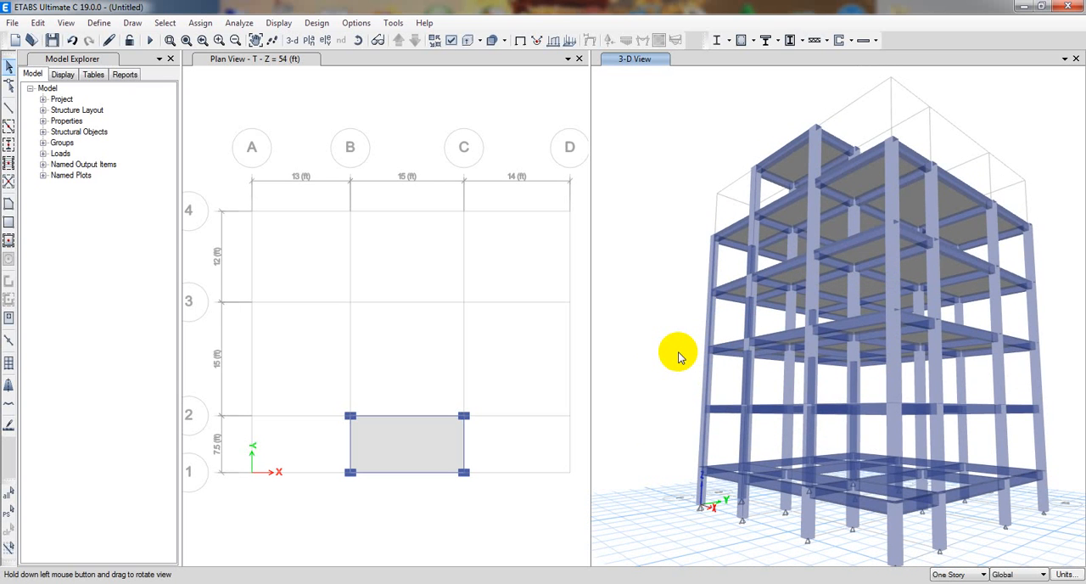